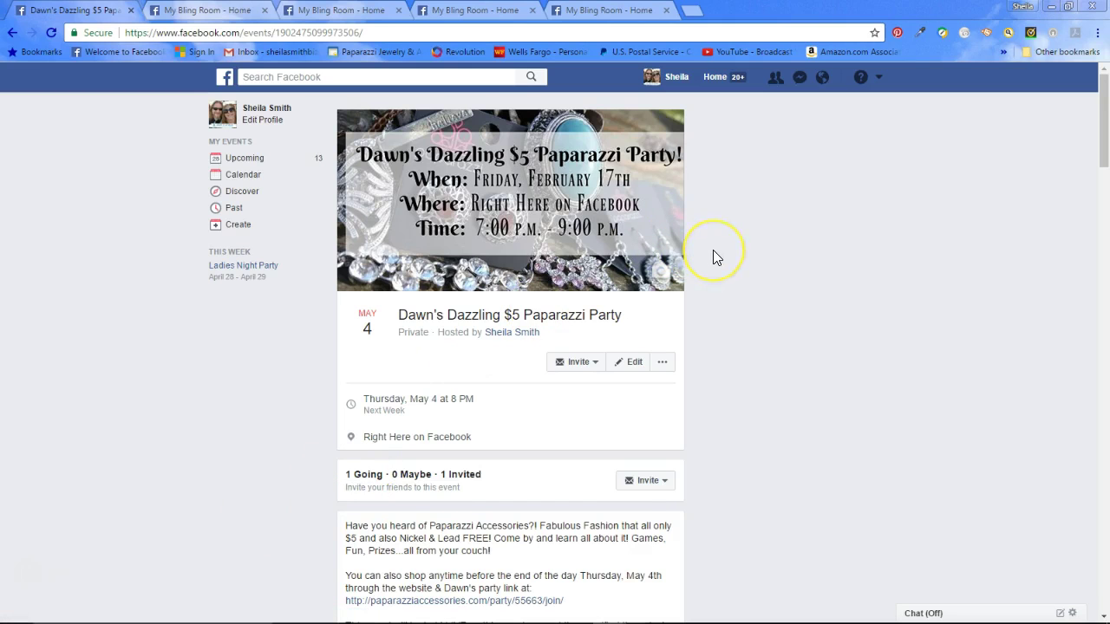
# - Look through the Paparazzi party event page down to its oldest post, then review the favorite 80's song post and its comments
pyautogui.scroll(-3, 713, 252)
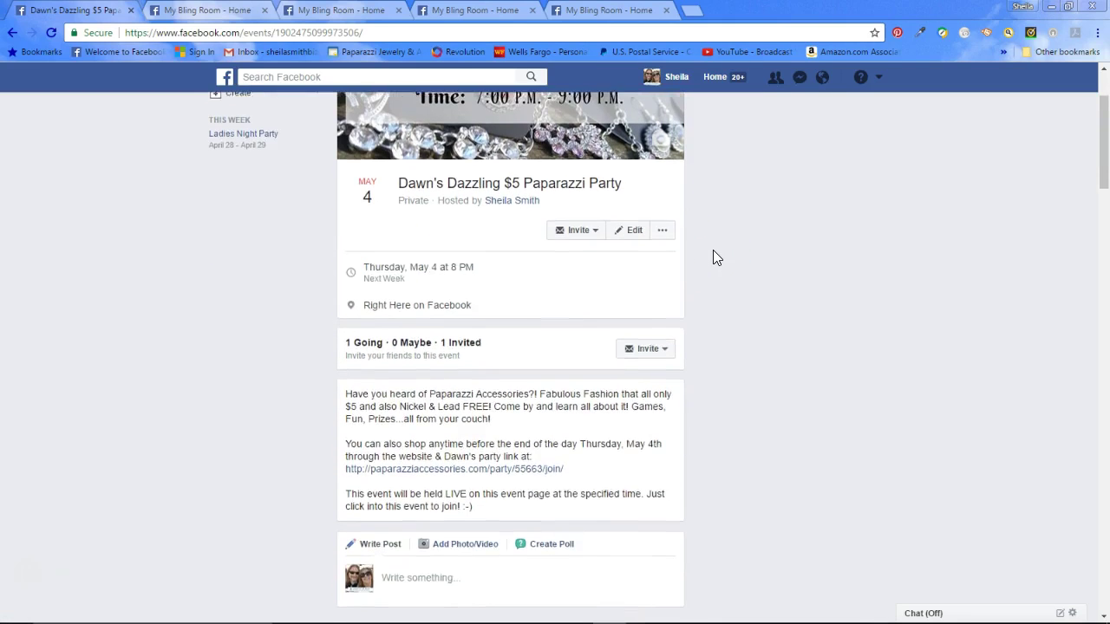
pyautogui.scroll(-15, 713, 252)
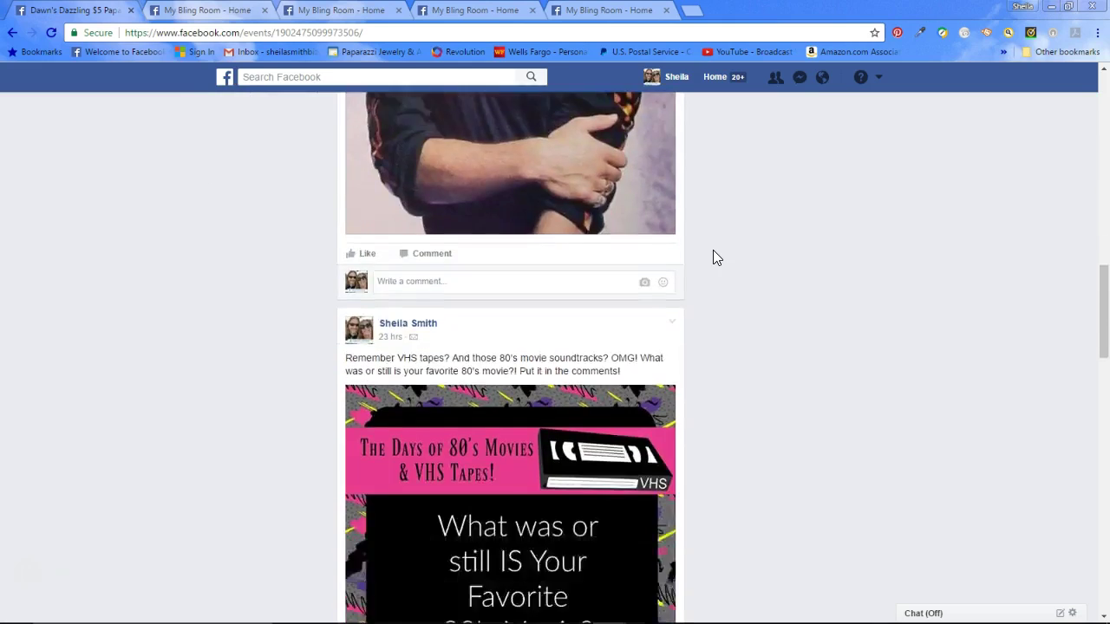
pyautogui.scroll(-12, 713, 250)
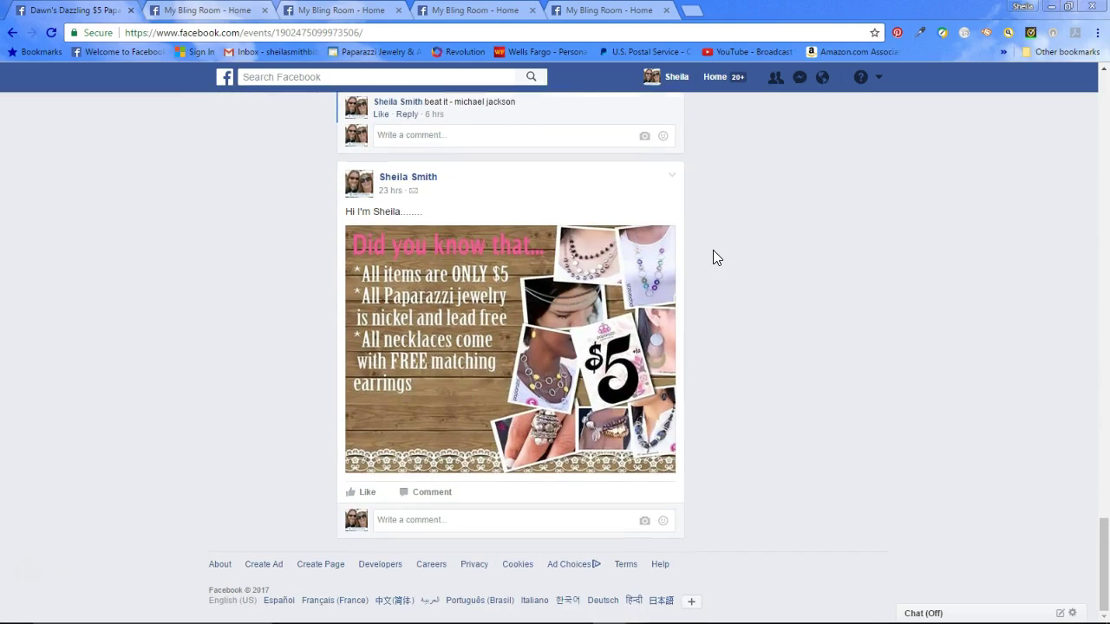
pyautogui.scroll(3, 713, 257)
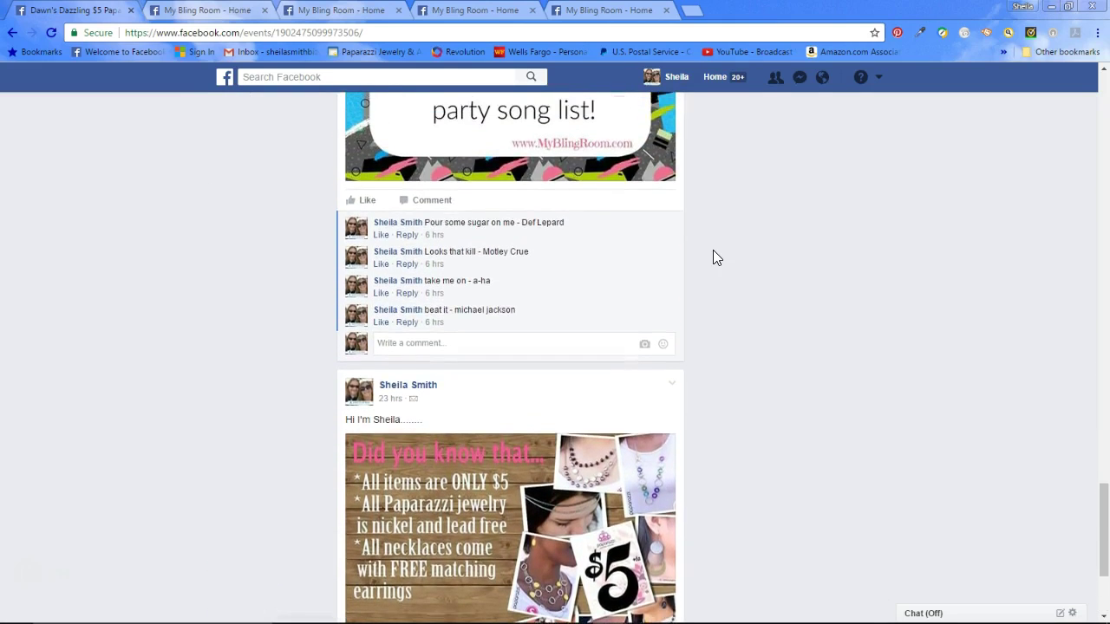
pyautogui.scroll(2, 714, 251)
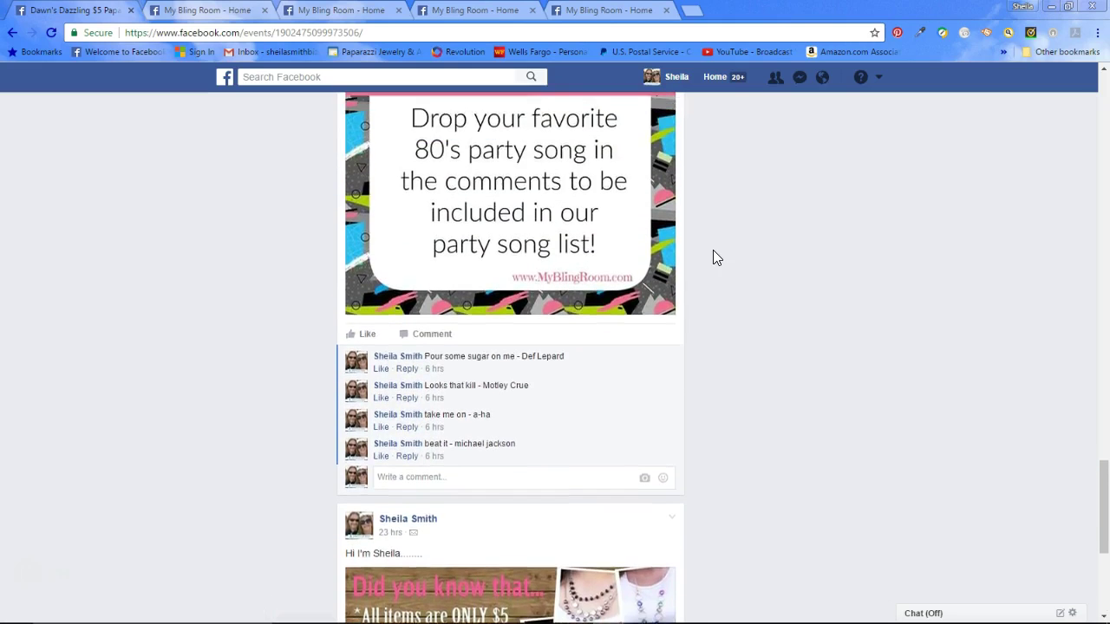
pyautogui.scroll(2, 713, 258)
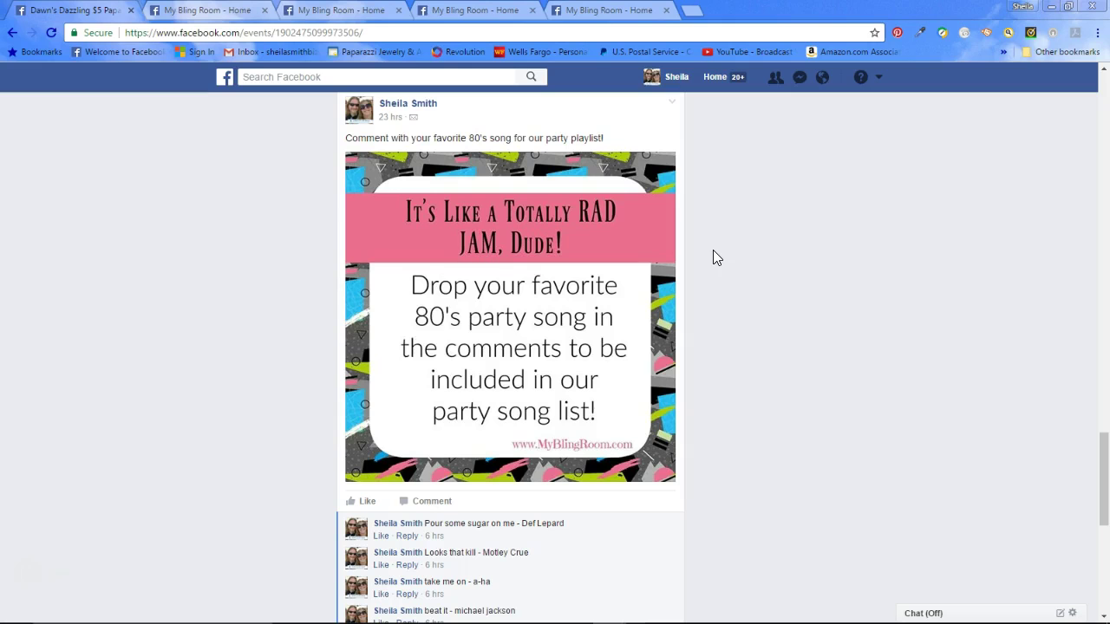
pyautogui.scroll(-1, 713, 257)
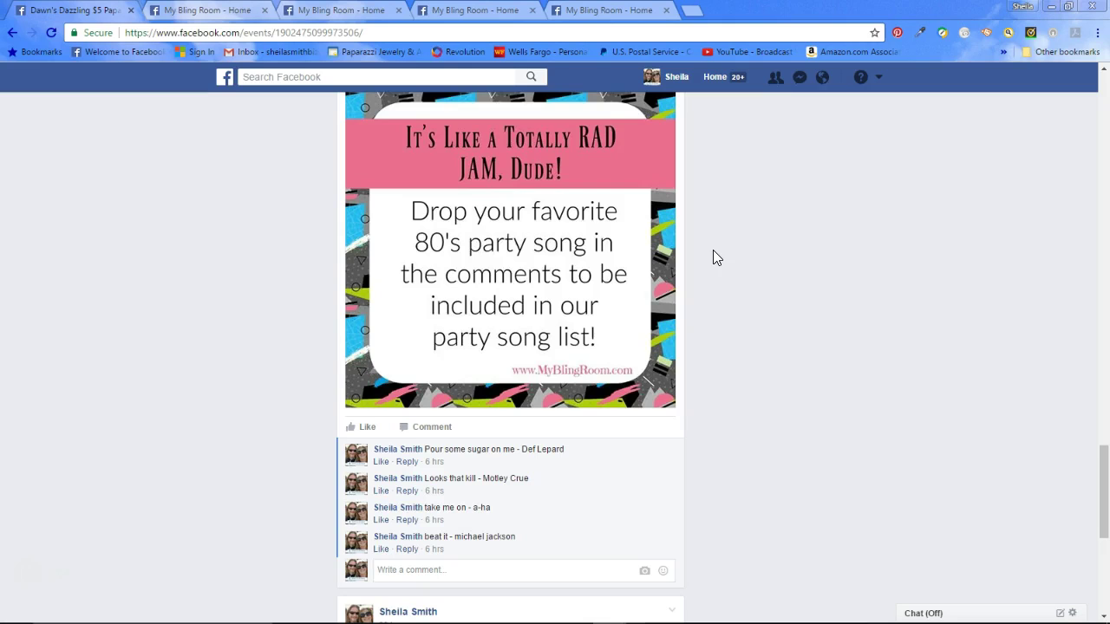
pyautogui.scroll(4, 713, 250)
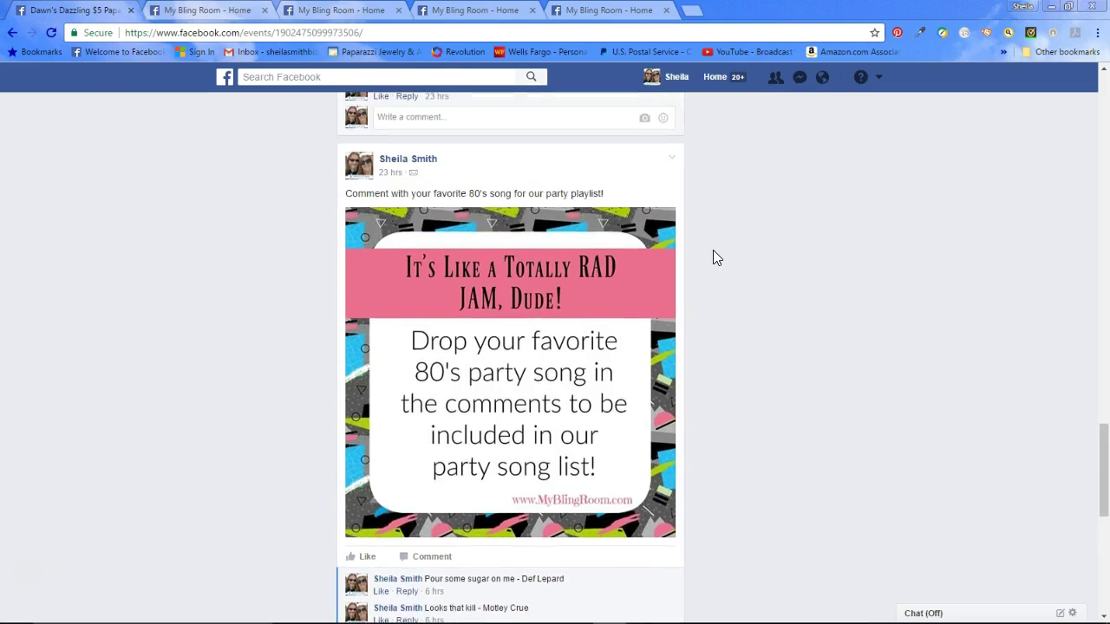
# - Review the favorite 80's movie post on the event page together with the movie pictures and titles in its comments
pyautogui.scroll(3, 713, 251)
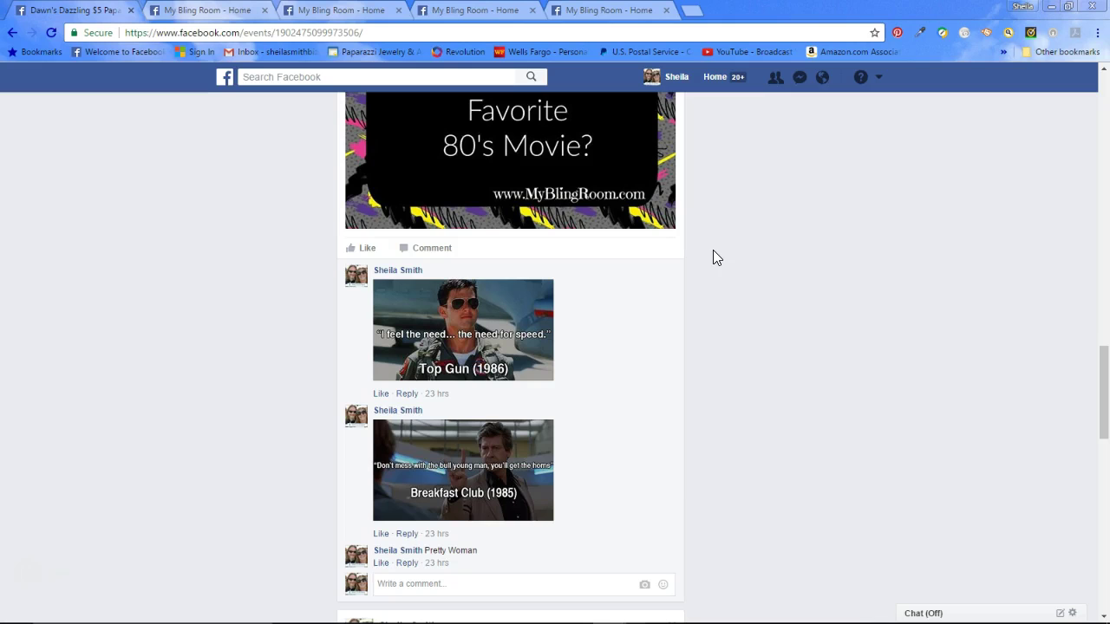
pyautogui.scroll(4, 713, 258)
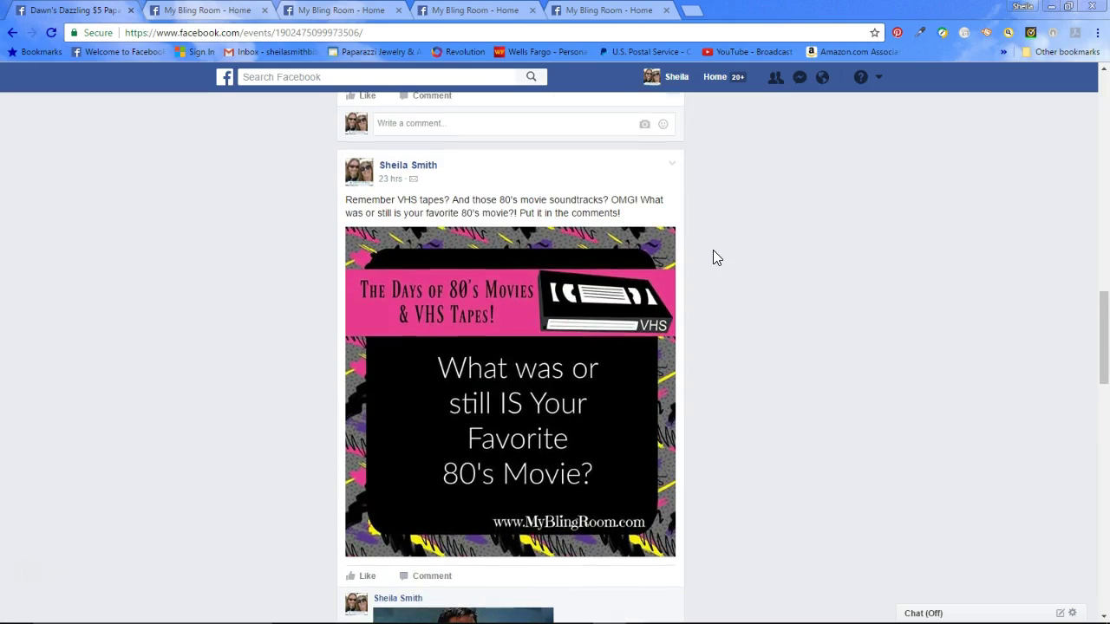
pyautogui.scroll(-2, 717, 258)
pyautogui.scroll(1, 716, 257)
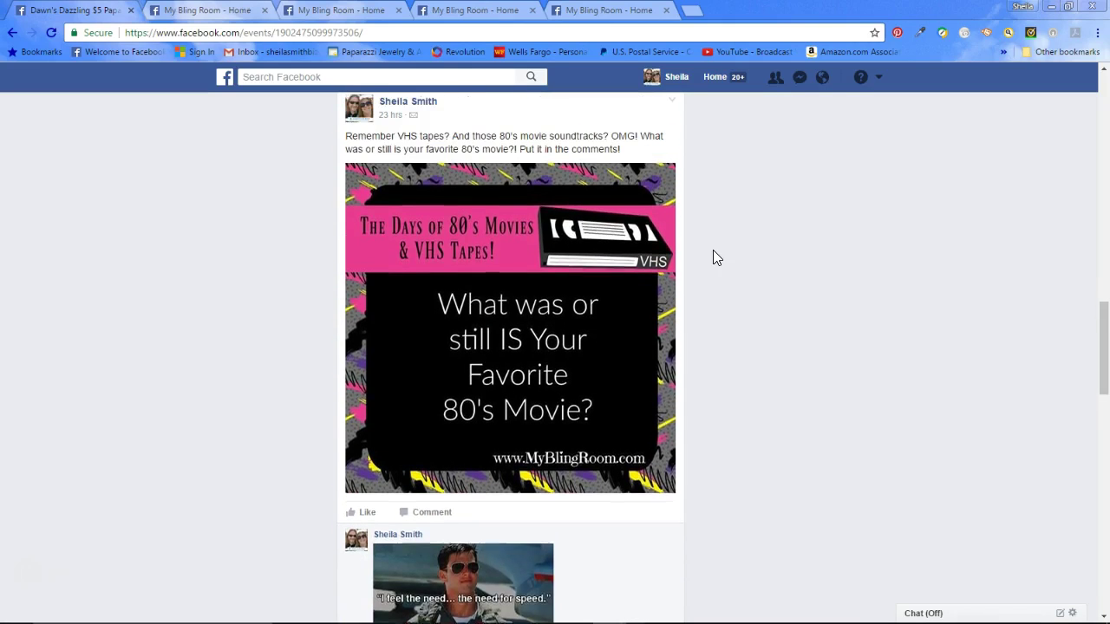
pyautogui.scroll(1, 717, 258)
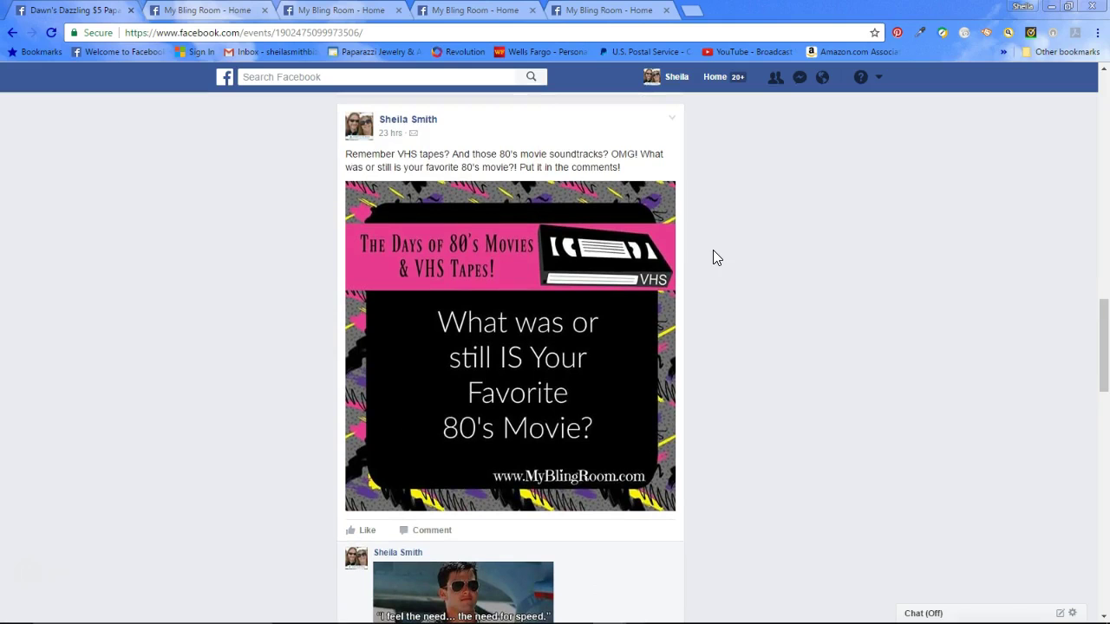
pyautogui.scroll(-1, 715, 256)
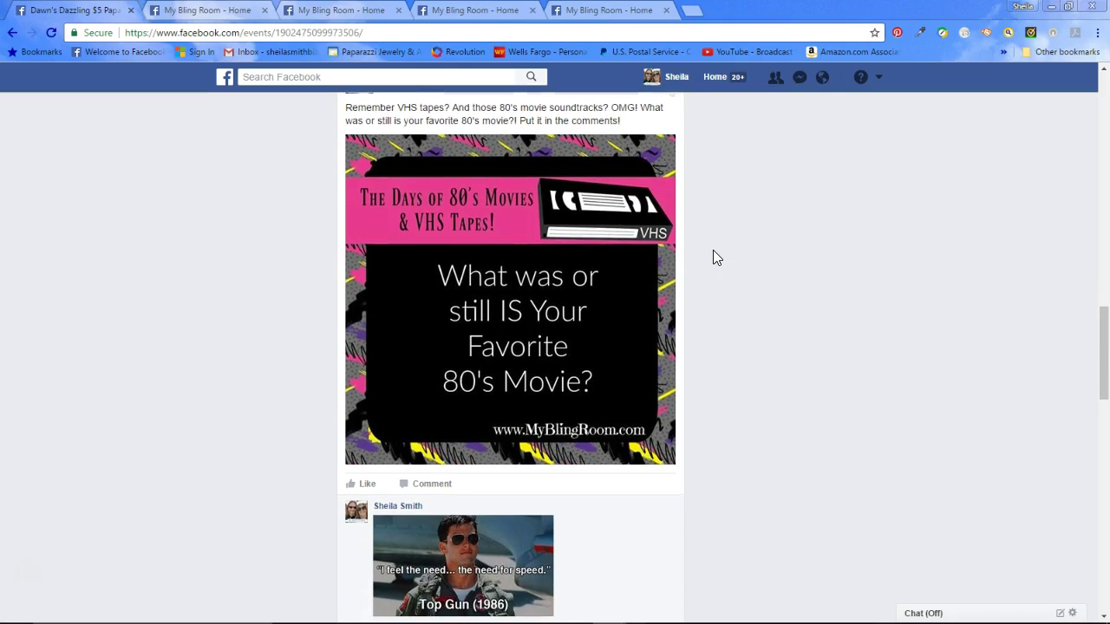
pyautogui.scroll(2, 715, 258)
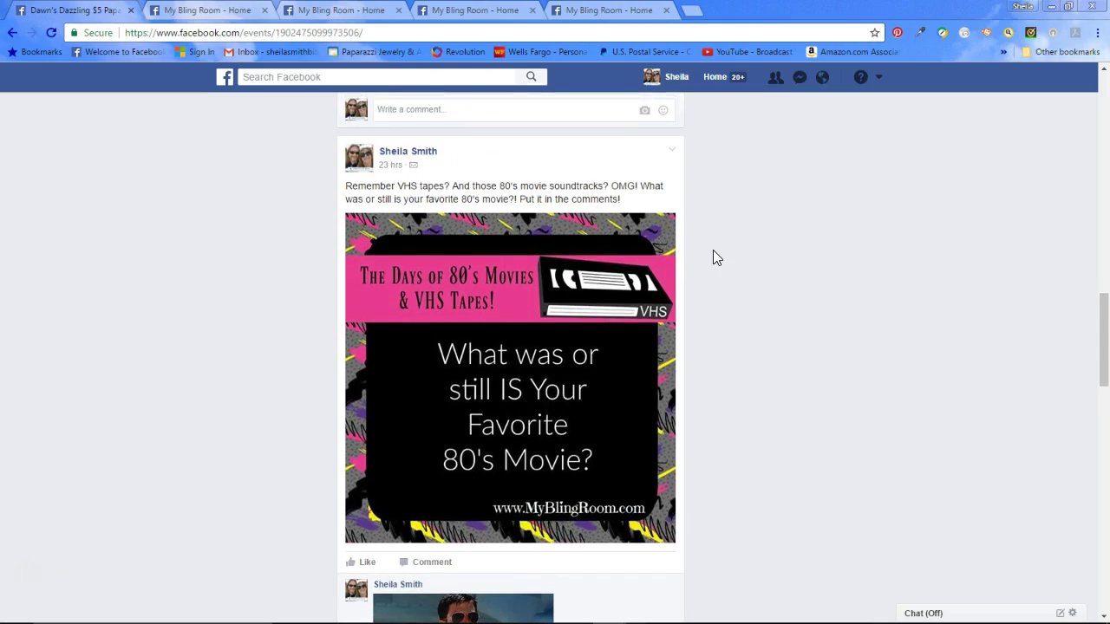
pyautogui.scroll(-1, 715, 258)
pyautogui.scroll(-3, 713, 257)
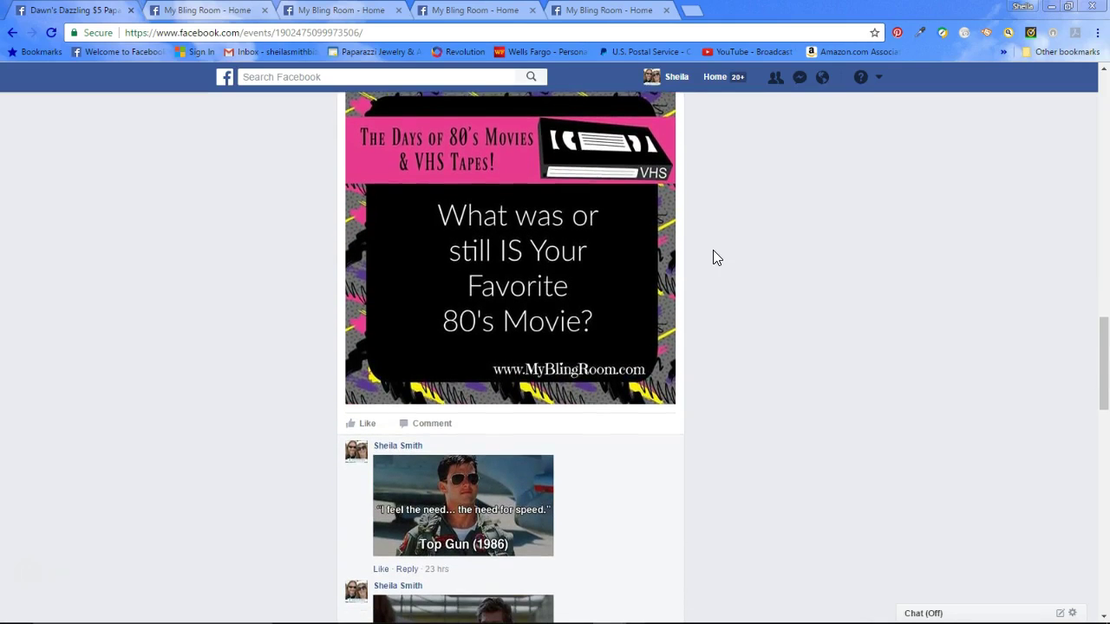
pyautogui.scroll(-1, 713, 257)
pyautogui.scroll(-1, 713, 258)
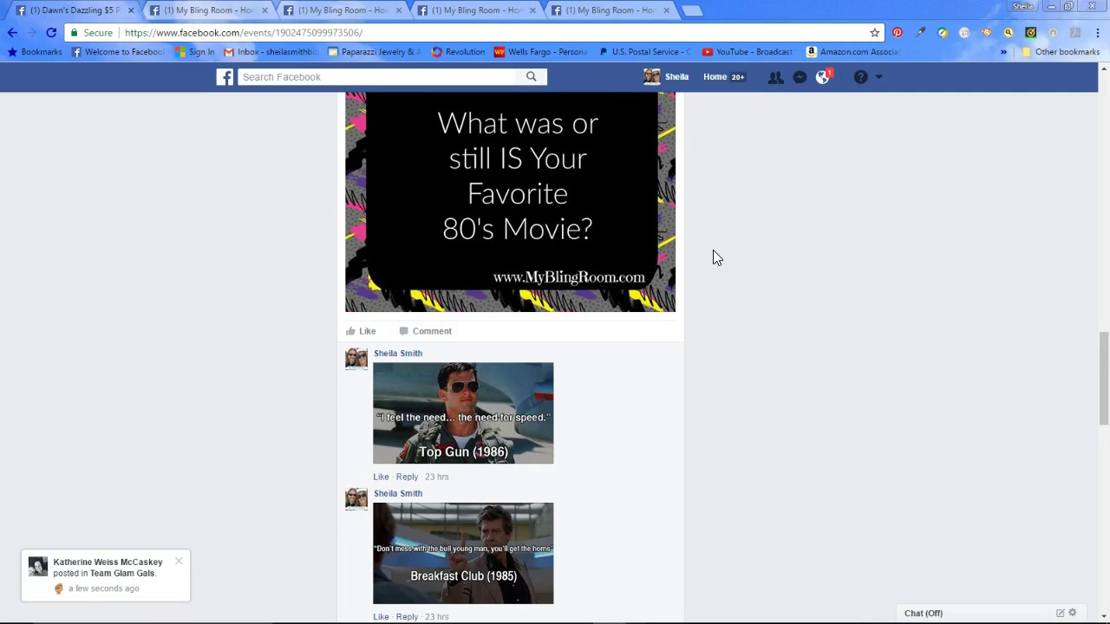
pyautogui.scroll(-1, 713, 257)
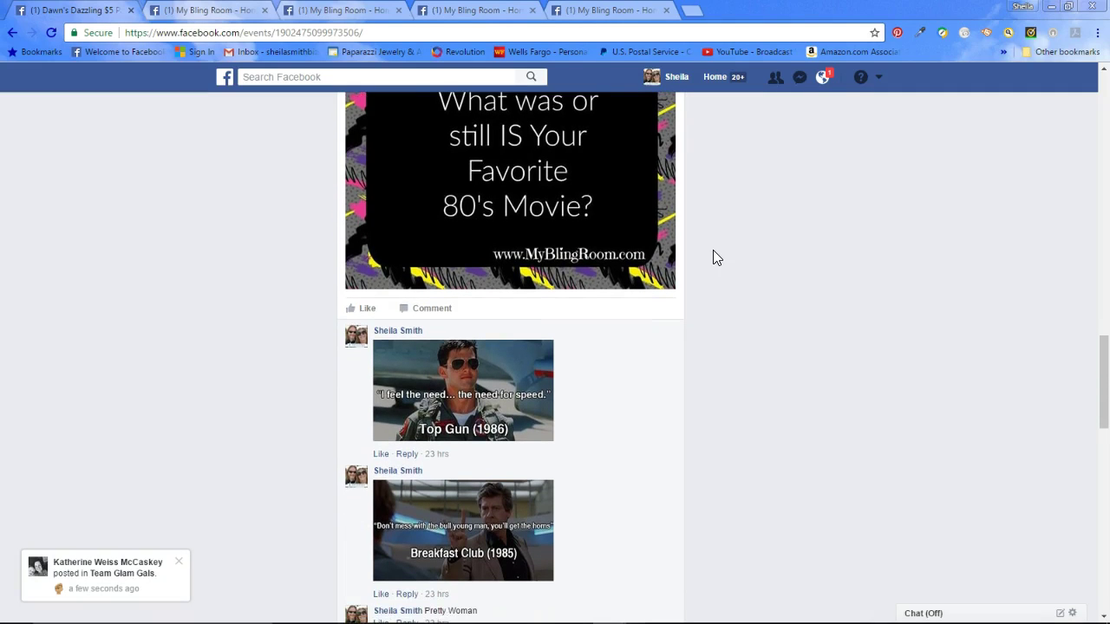
pyautogui.scroll(-2, 713, 251)
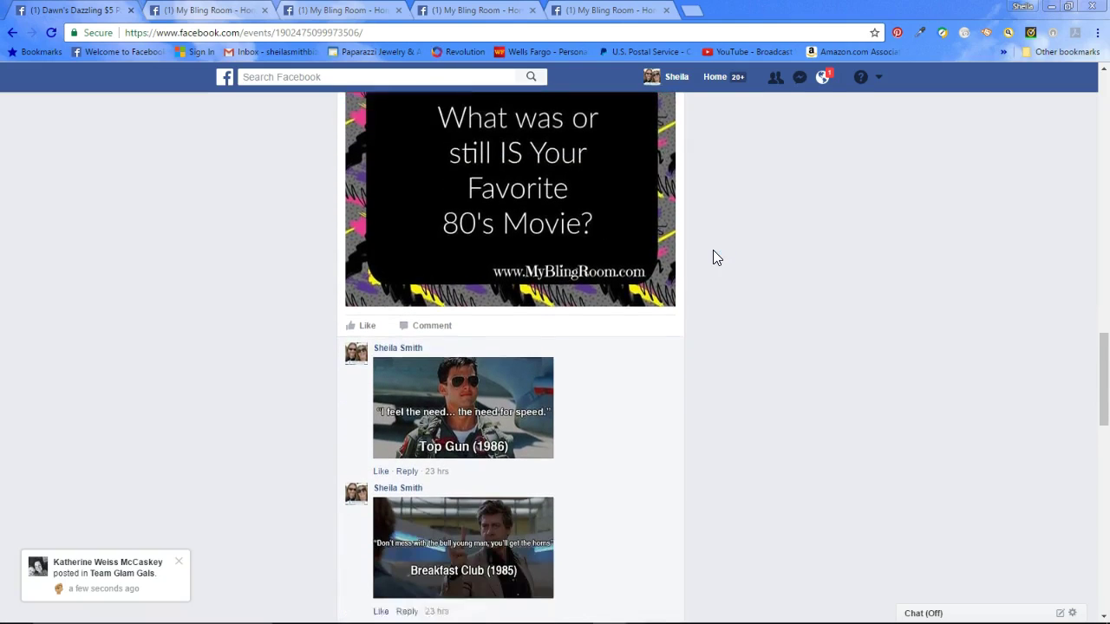
pyautogui.scroll(-2, 713, 257)
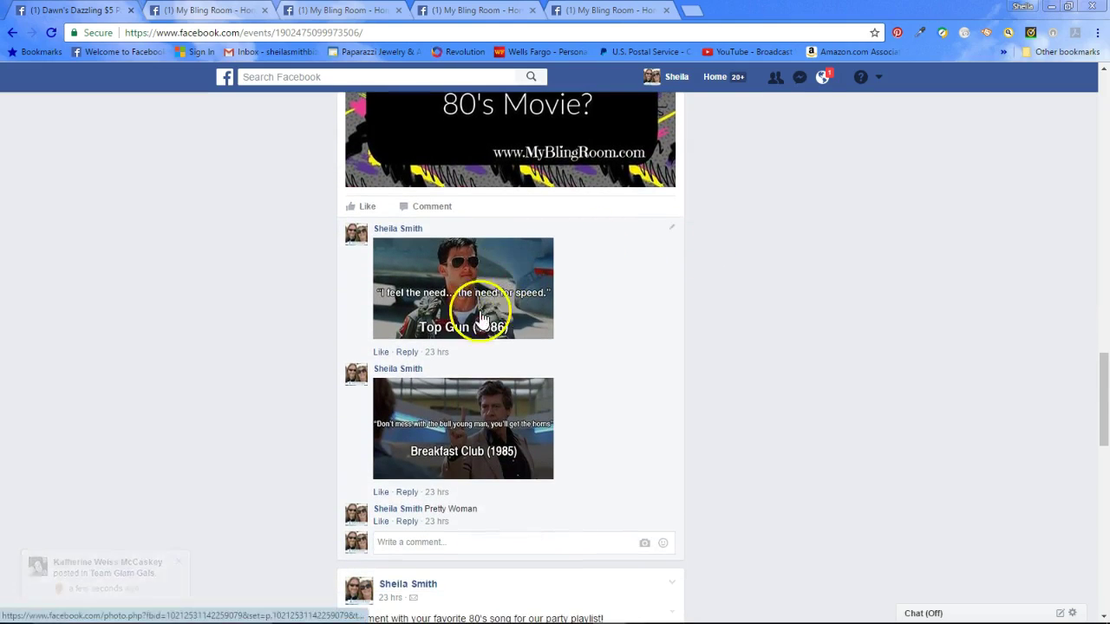
pyautogui.scroll(-1, 459, 451)
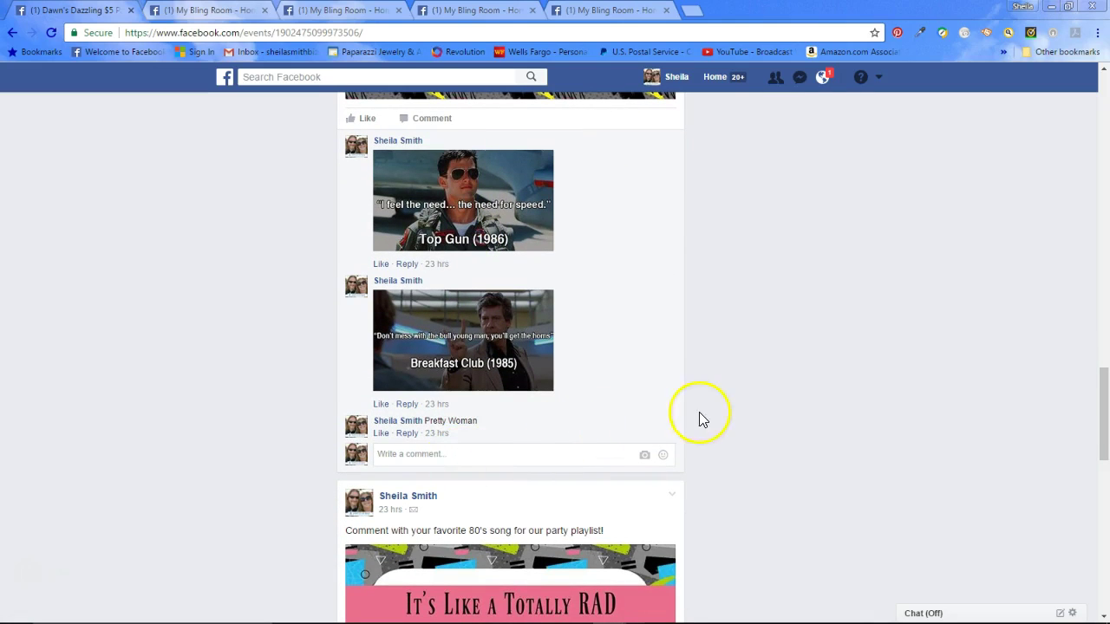
pyautogui.scroll(5, 723, 412)
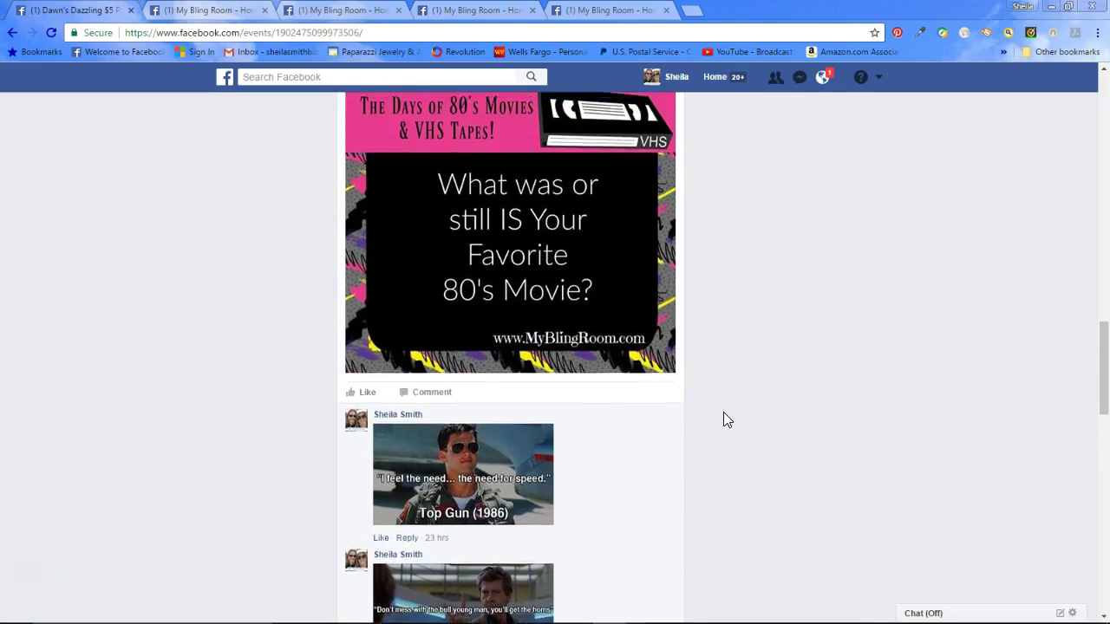
# - Review the 80's heartthrob post, then the event's description, date and cover image
pyautogui.scroll(5, 723, 412)
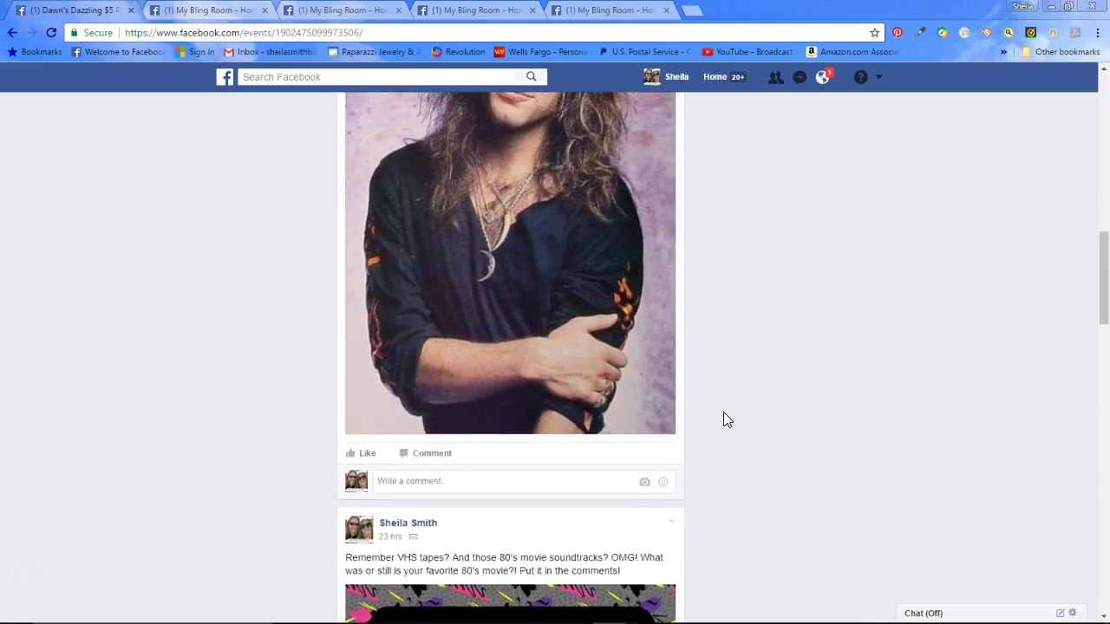
pyautogui.scroll(1, 723, 420)
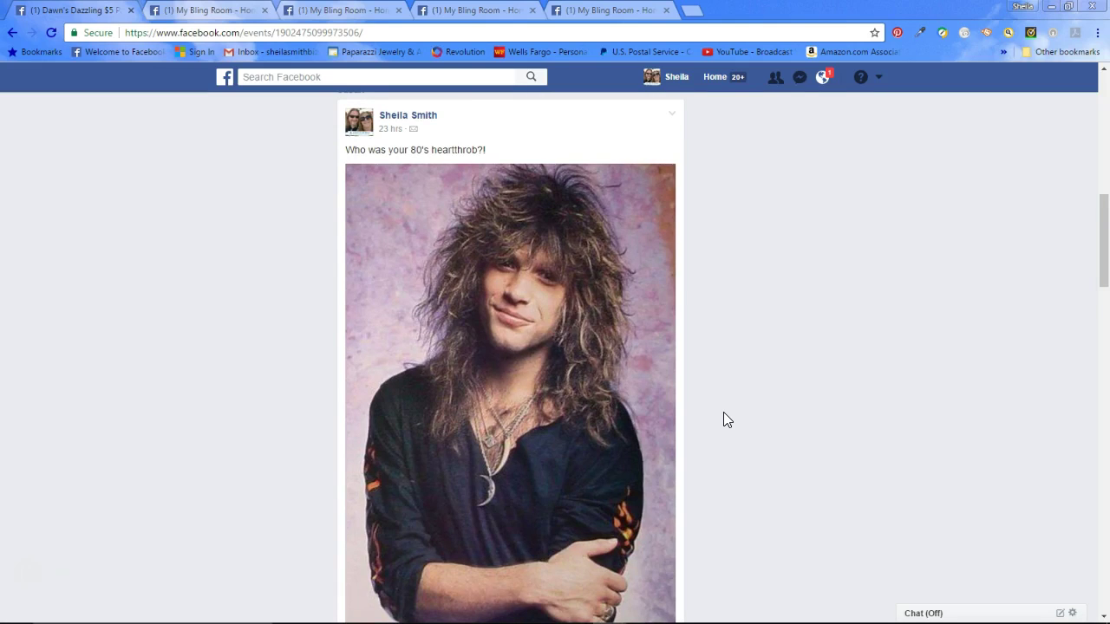
pyautogui.scroll(-2, 723, 413)
pyautogui.scroll(-2, 724, 420)
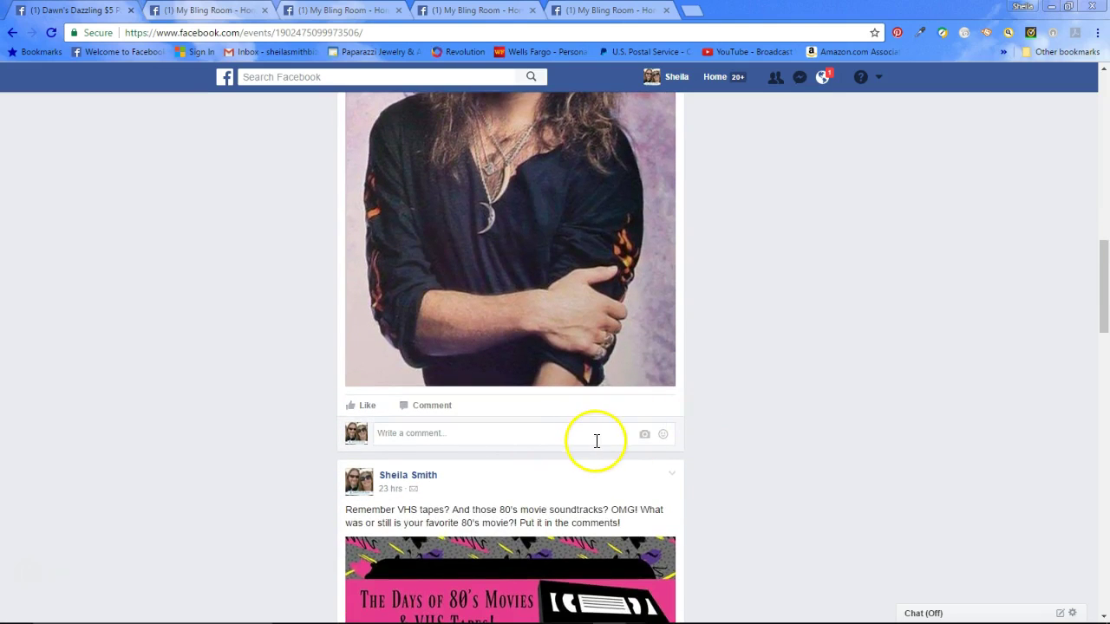
pyautogui.scroll(2, 713, 454)
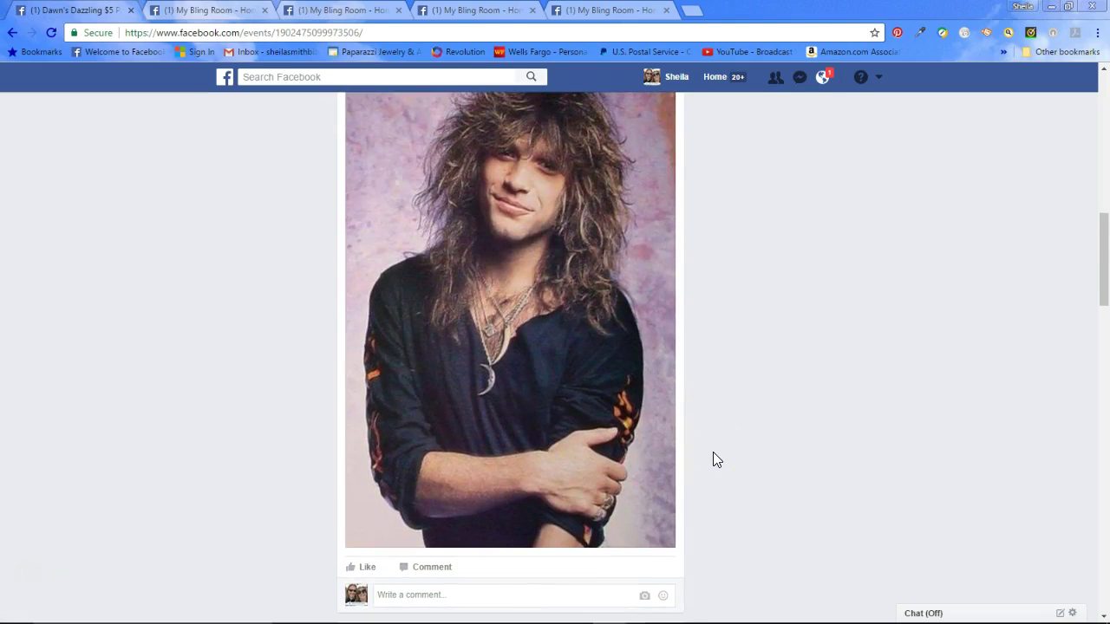
pyautogui.scroll(3, 713, 452)
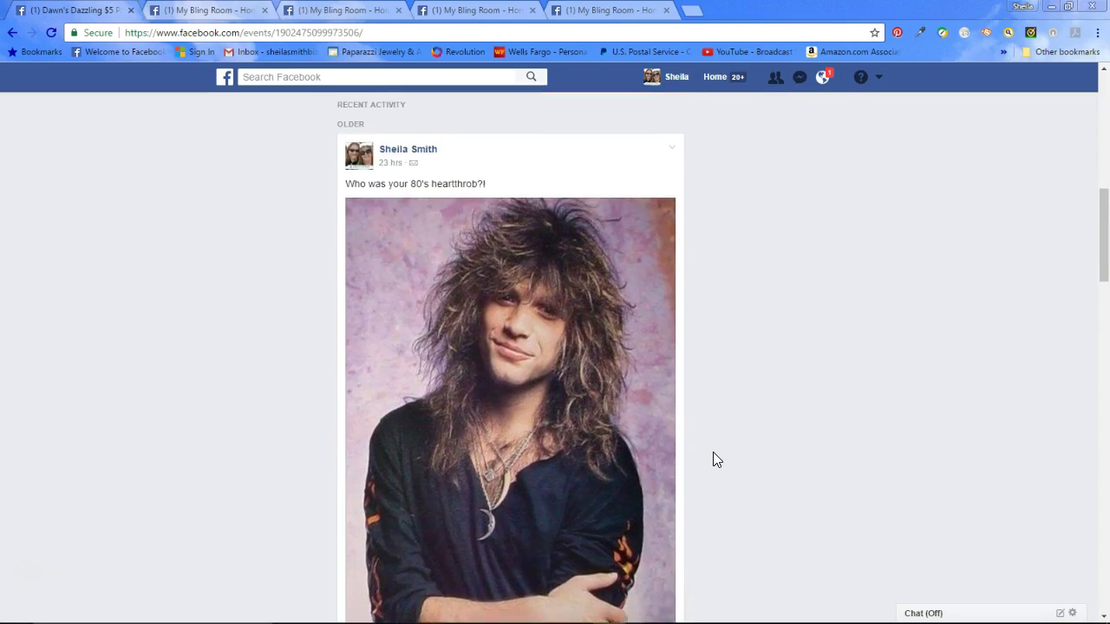
pyautogui.scroll(5, 713, 452)
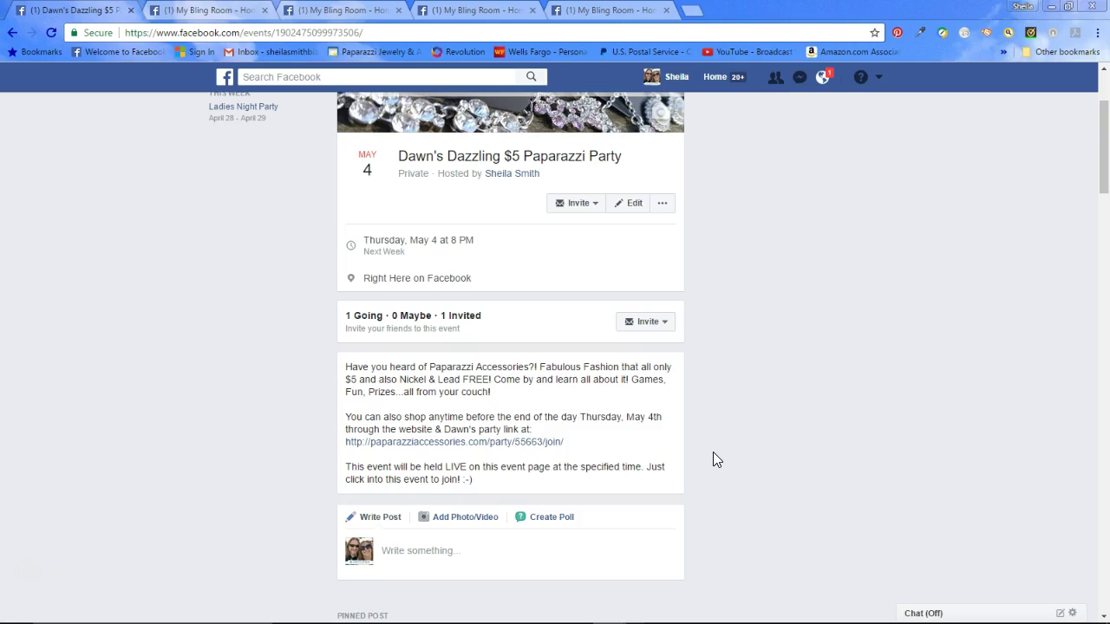
pyautogui.scroll(2, 713, 453)
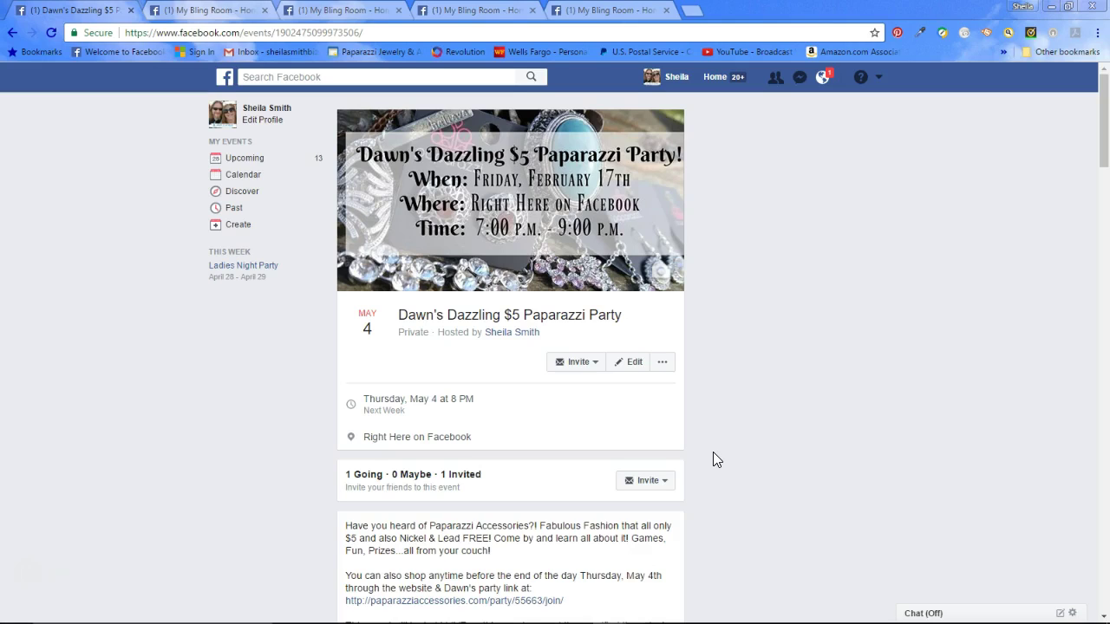
# - Switch to the PARTY POSTS document in Word and show the party training picture folder in File Explorer beside it
pyautogui.moveTo(544, 614)
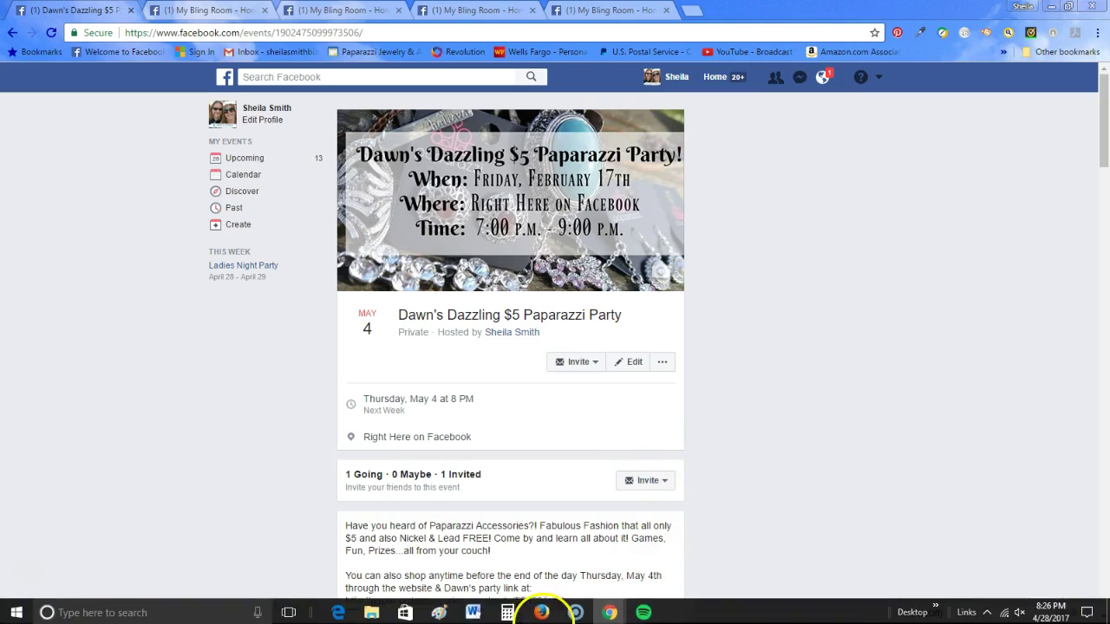
pyautogui.click(476, 613)
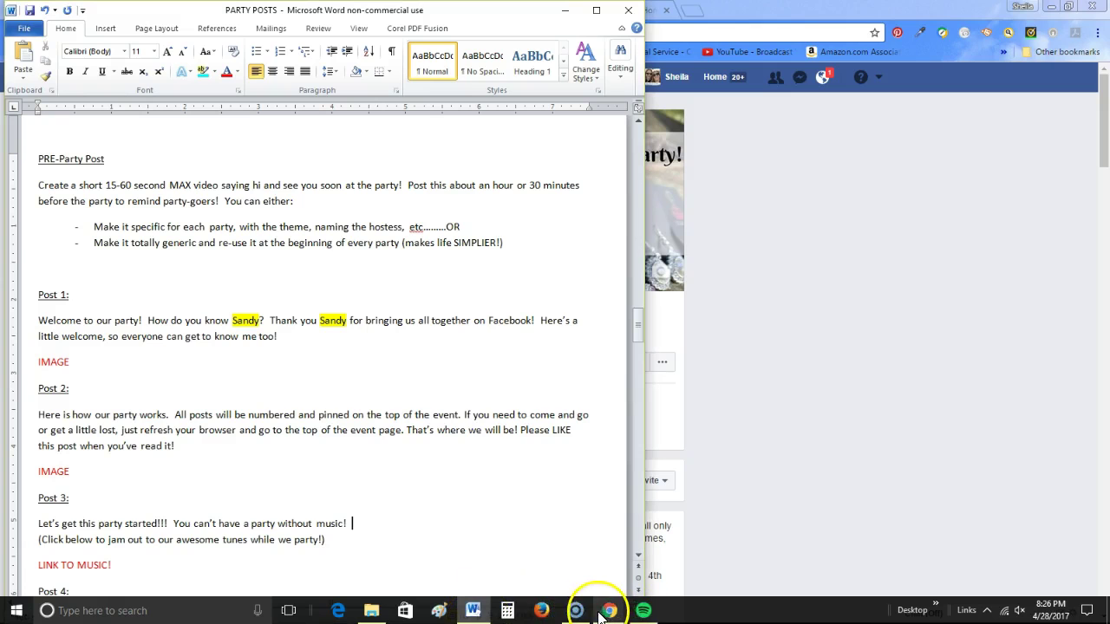
pyautogui.click(371, 610)
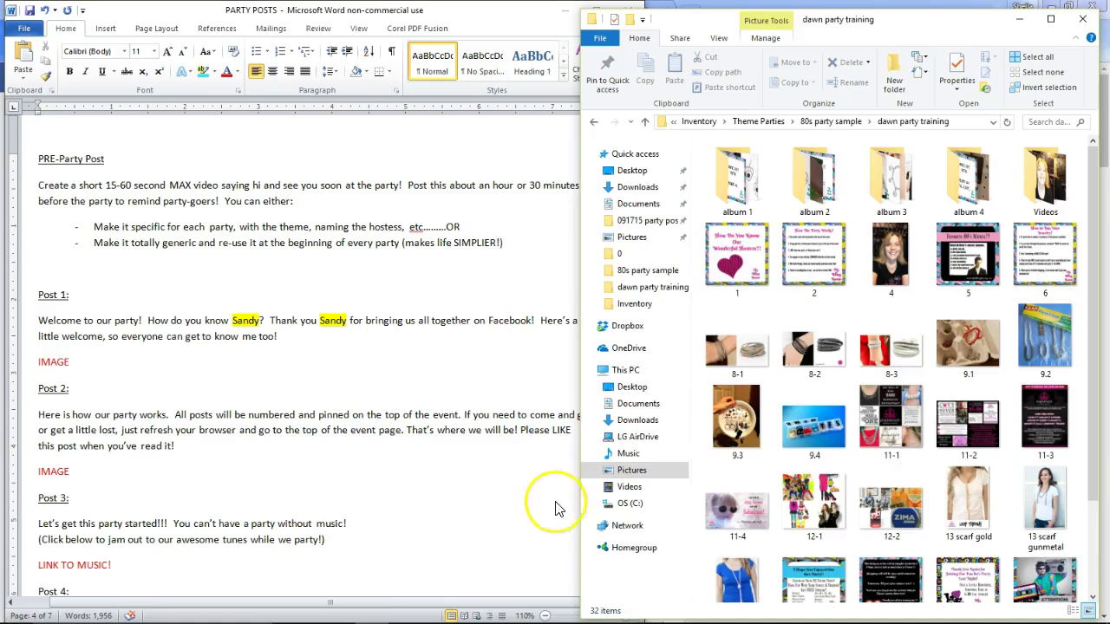
pyautogui.click(278, 259)
pyautogui.click(337, 253)
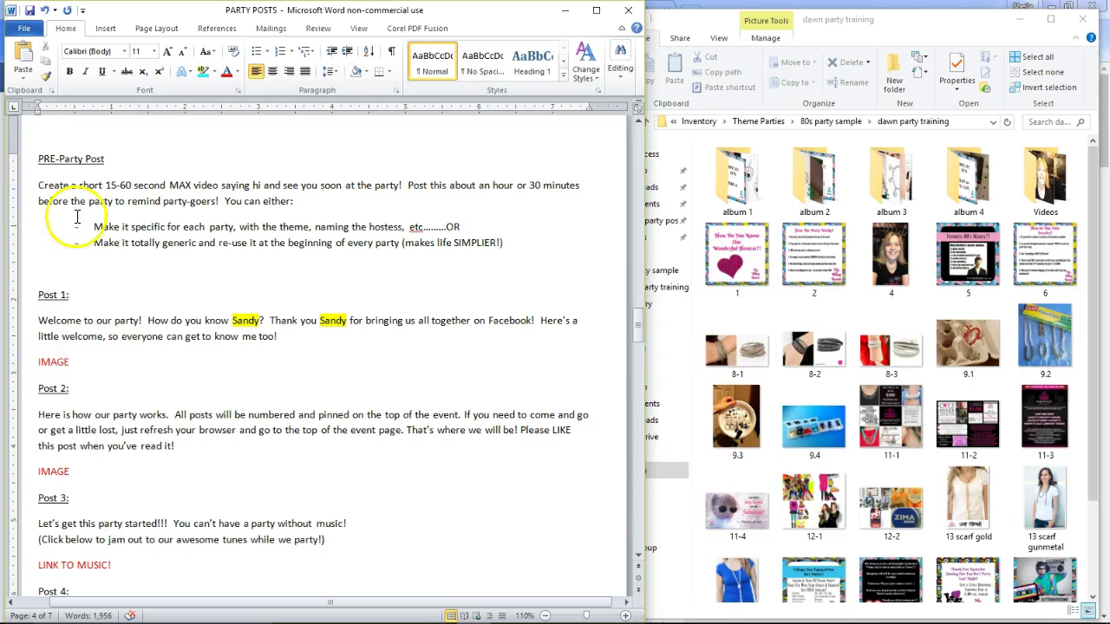
# - Read through the prepared texts from the PRE-Party Post to Post 17, then return to the PRE-Party Post
pyautogui.scroll(-2, 77, 217)
pyautogui.scroll(-4, 78, 217)
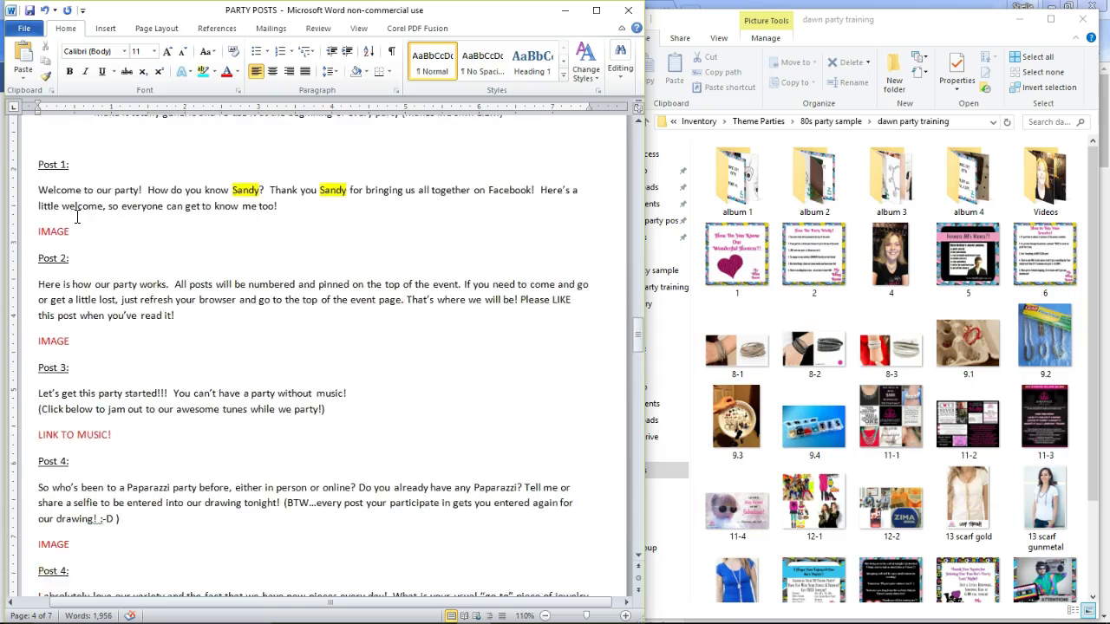
pyautogui.scroll(-8, 78, 217)
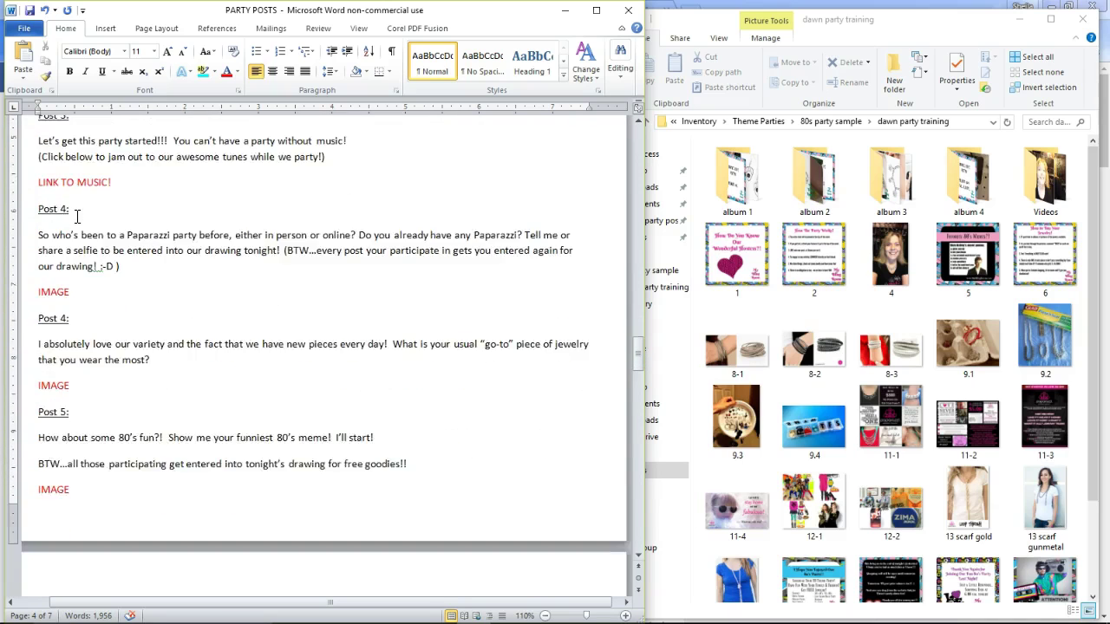
pyautogui.scroll(-11, 77, 217)
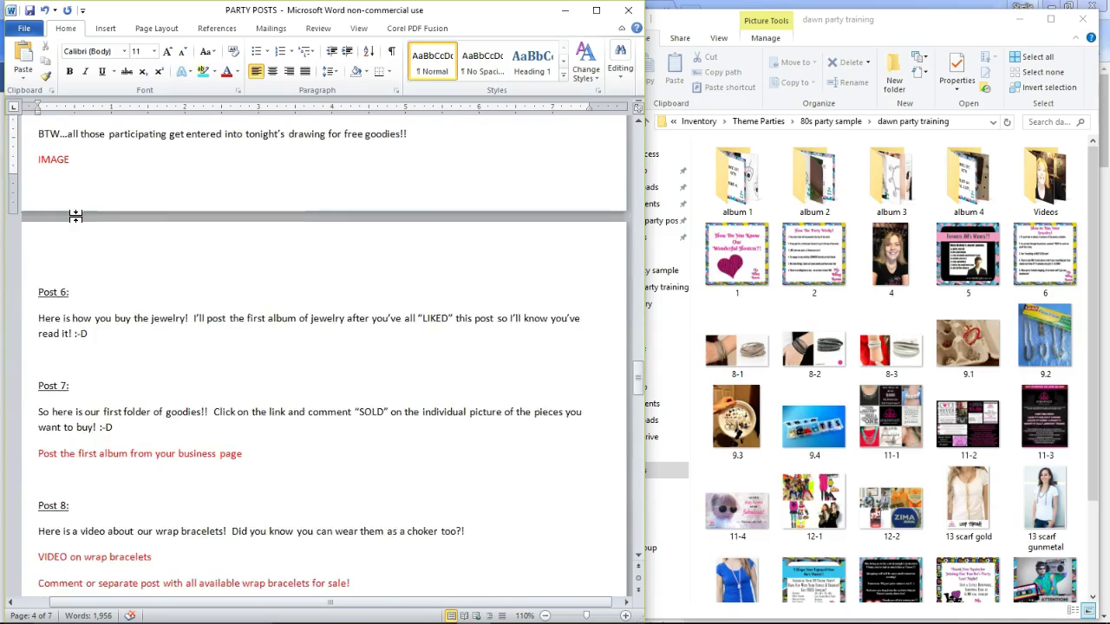
pyautogui.scroll(-12, 78, 216)
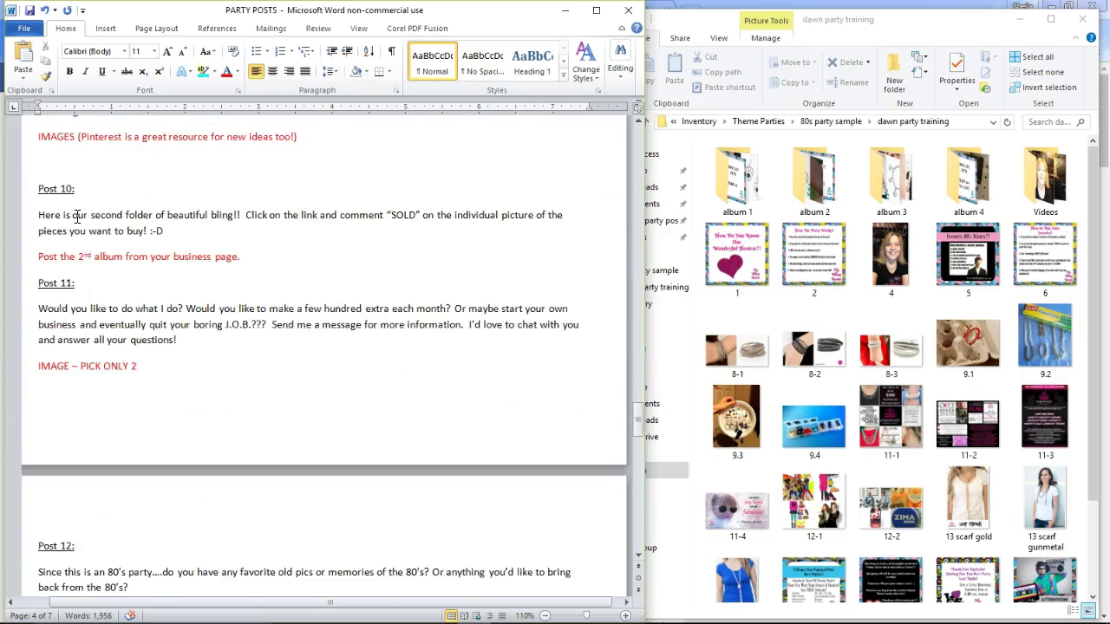
pyautogui.scroll(-12, 77, 217)
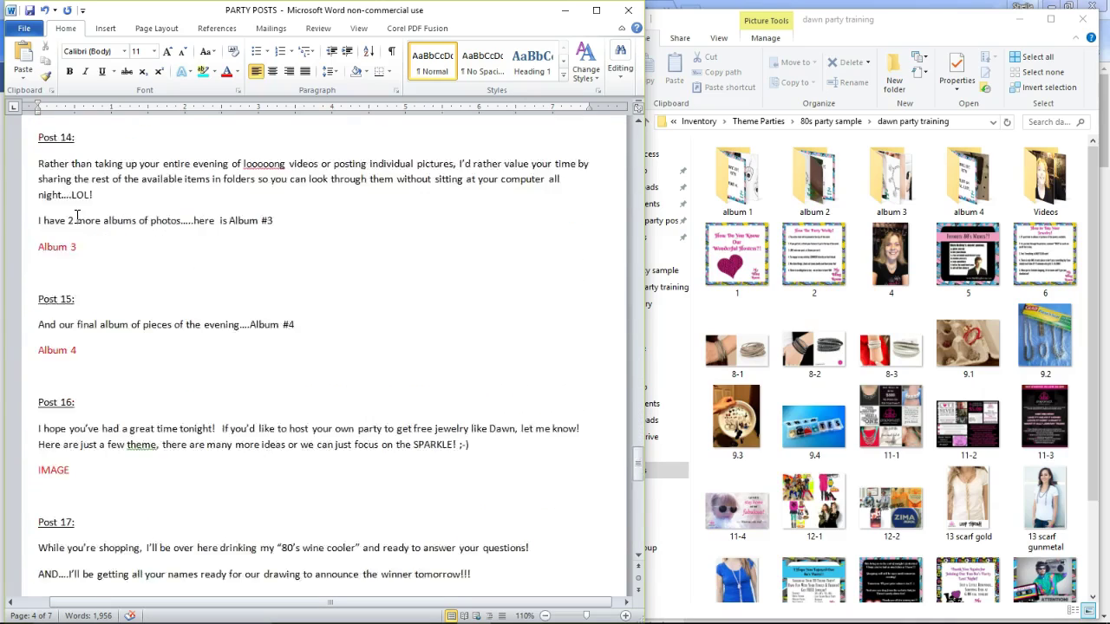
pyautogui.scroll(20, 78, 217)
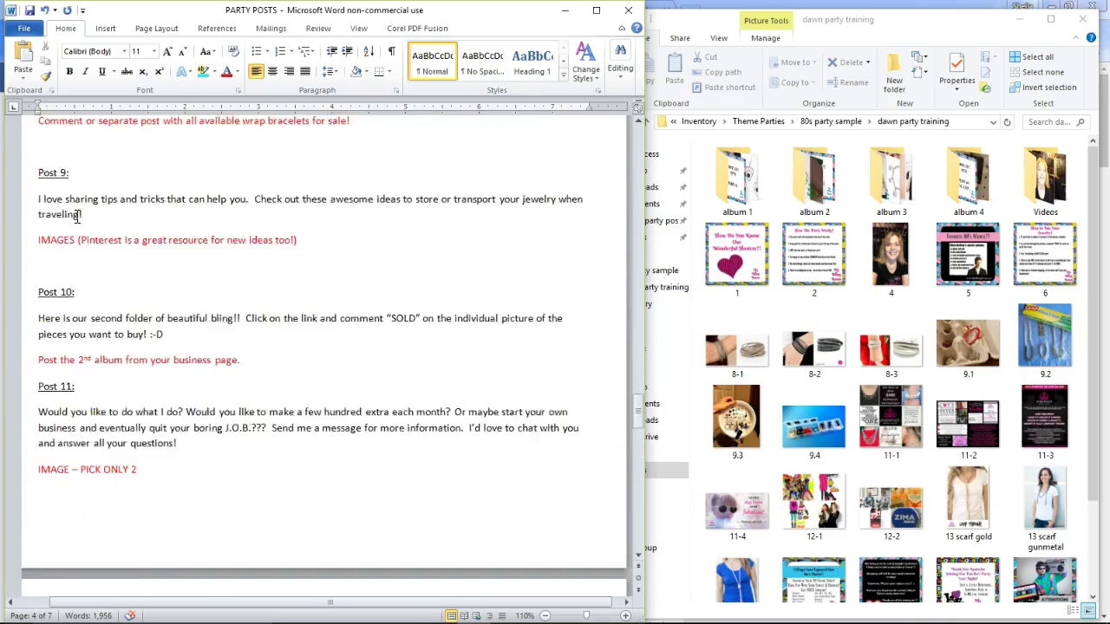
pyautogui.scroll(-4, 76, 217)
pyautogui.scroll(-2, 75, 217)
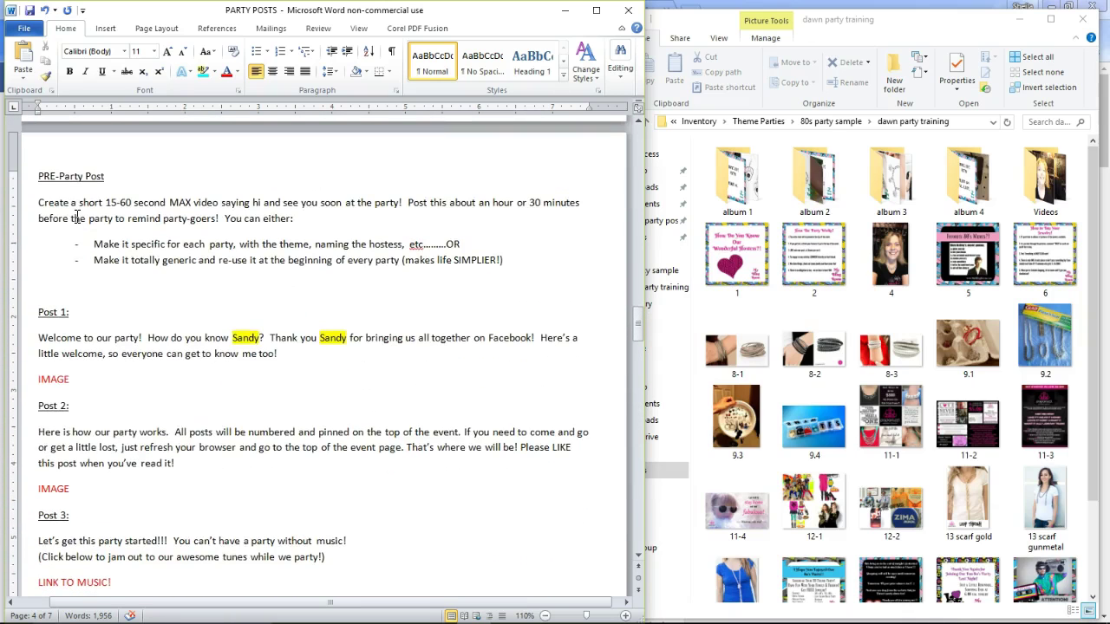
# - Switch to File Explorer and point out images 1, 4 and 5, which are numbered to match the posts
pyautogui.click(838, 25)
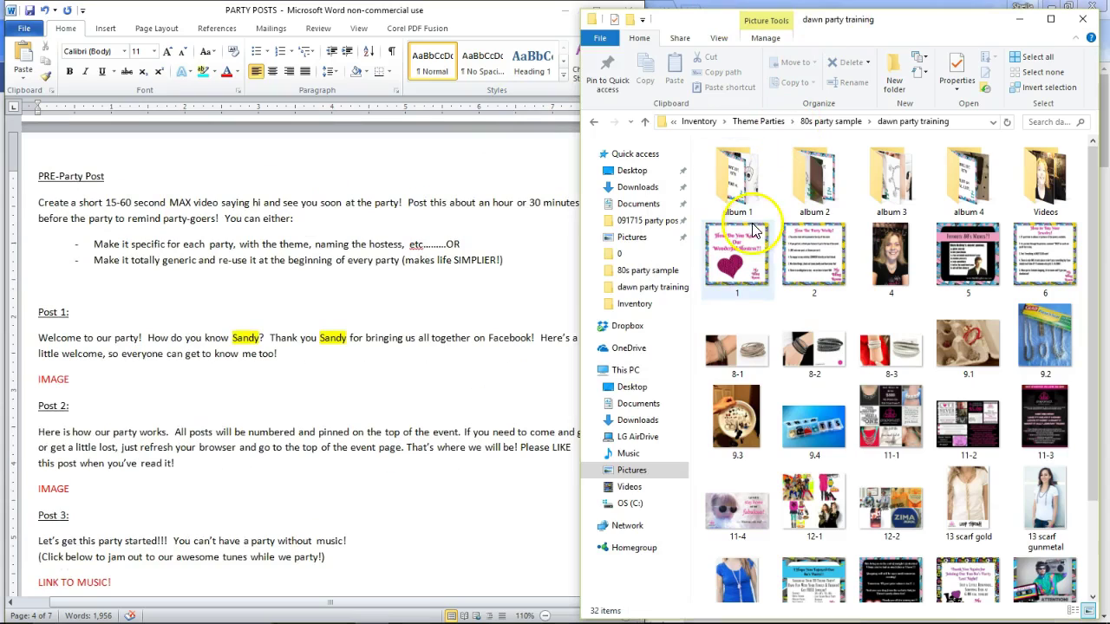
pyautogui.click(743, 275)
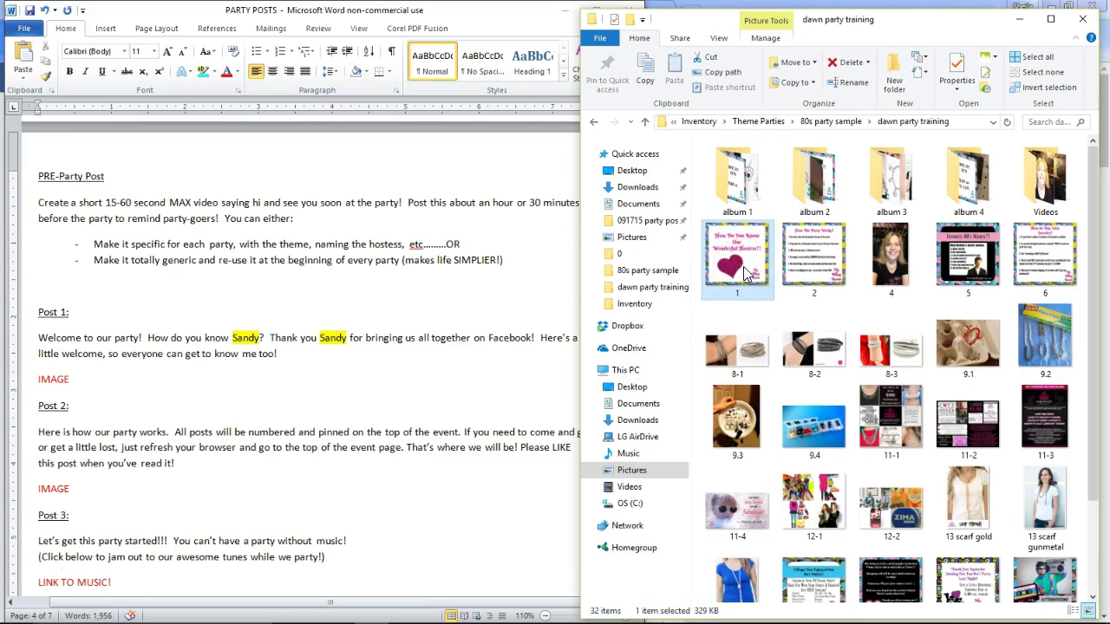
pyautogui.click(884, 276)
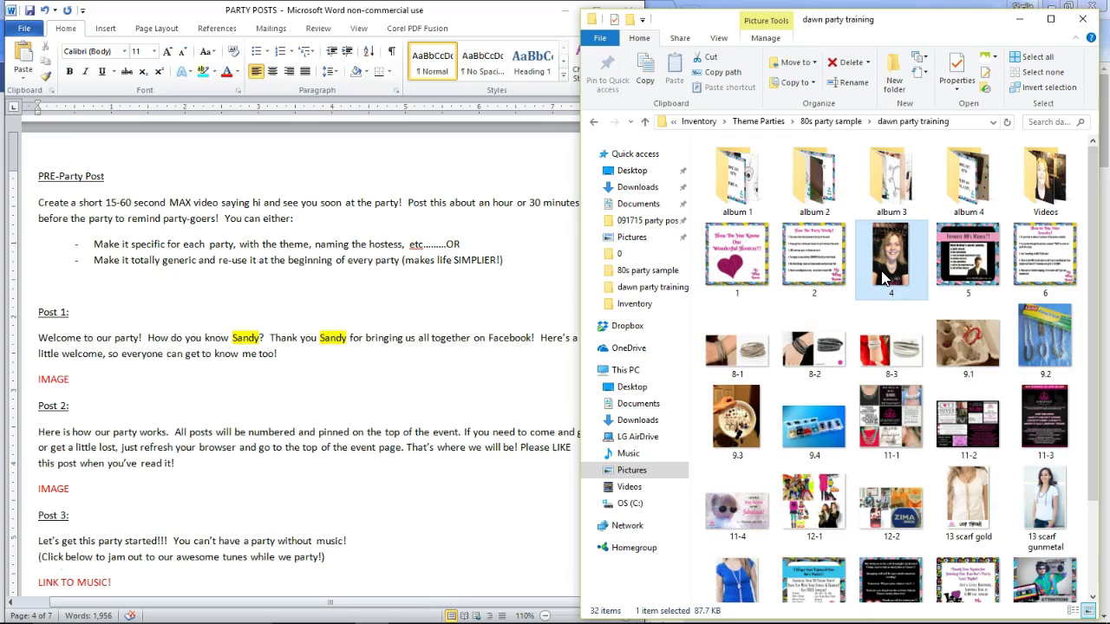
pyautogui.click(965, 271)
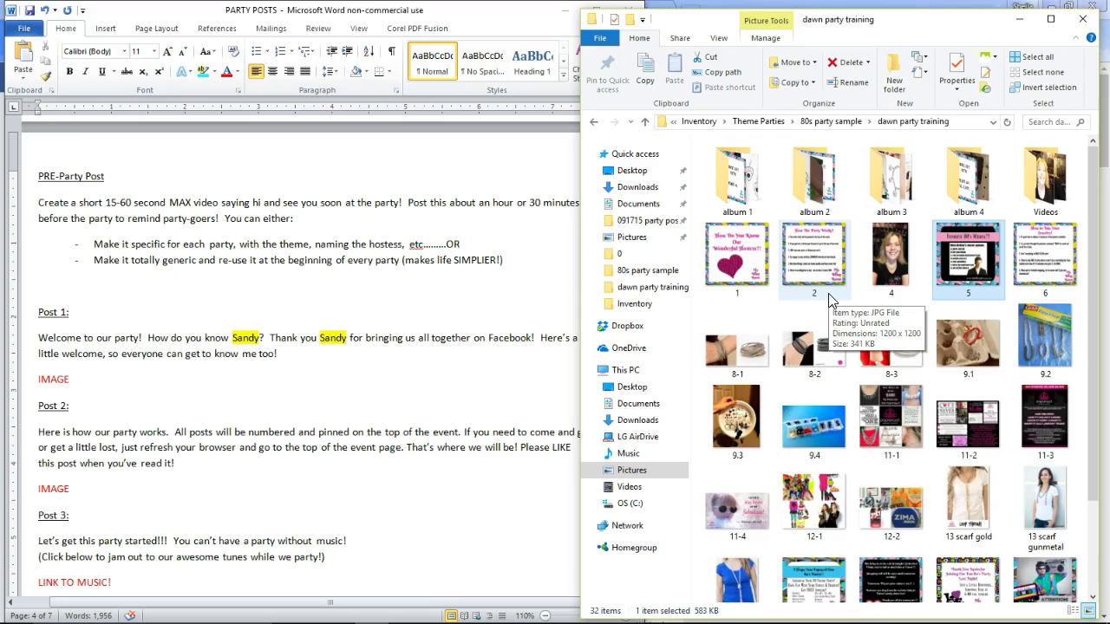
# - Open the album 1 folder and review its cover image and jewelry pictures
pyautogui.click(740, 173)
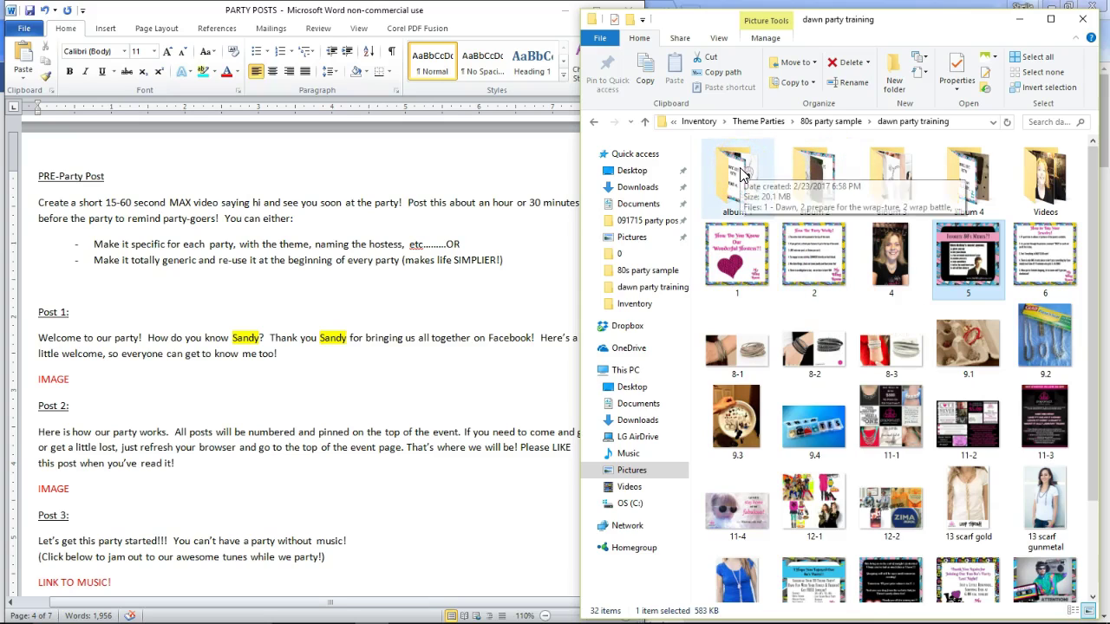
pyautogui.click(740, 174)
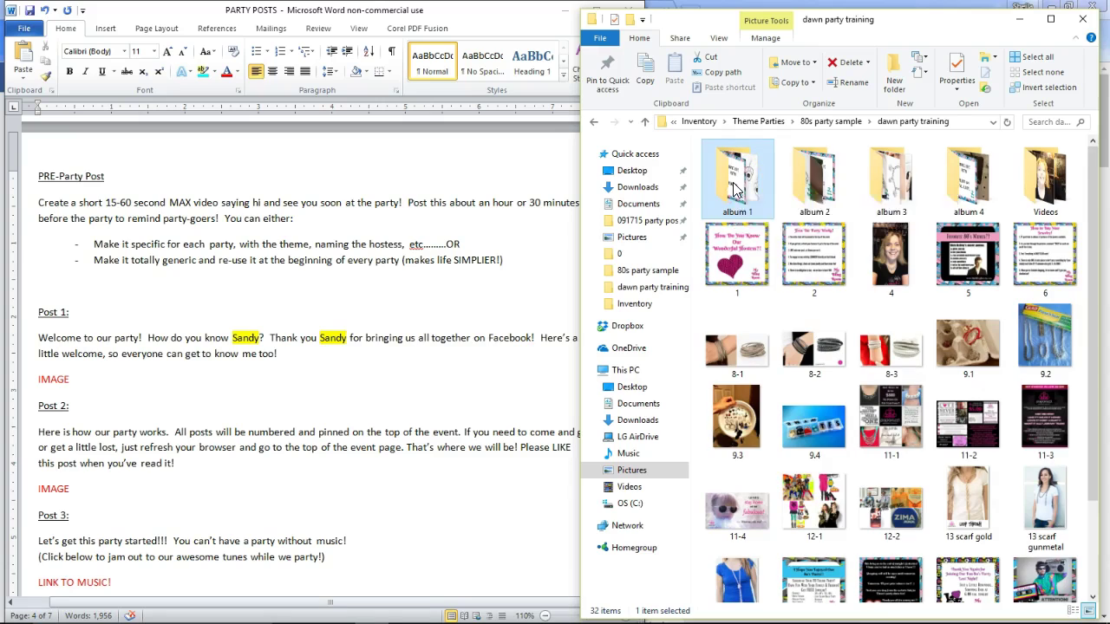
pyautogui.doubleClick(733, 184)
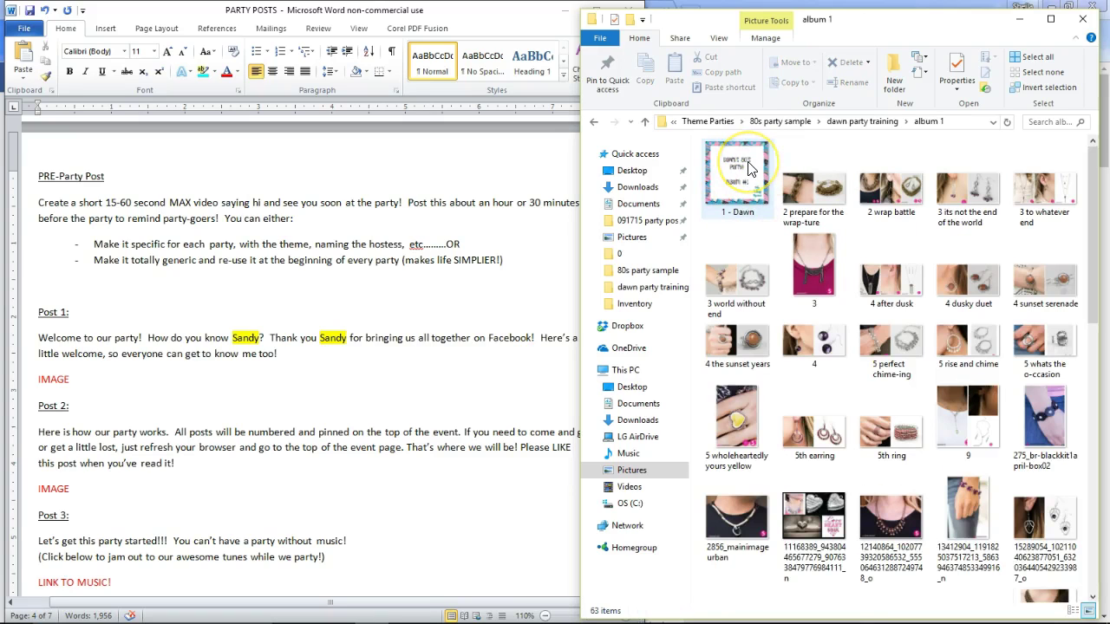
pyautogui.click(748, 168)
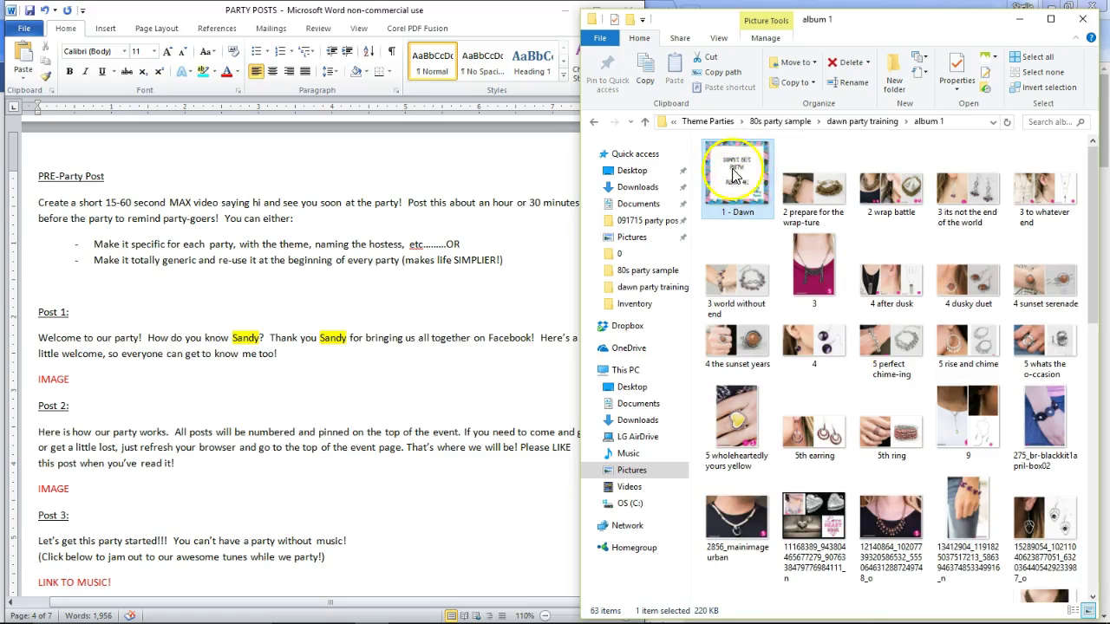
pyautogui.click(745, 179)
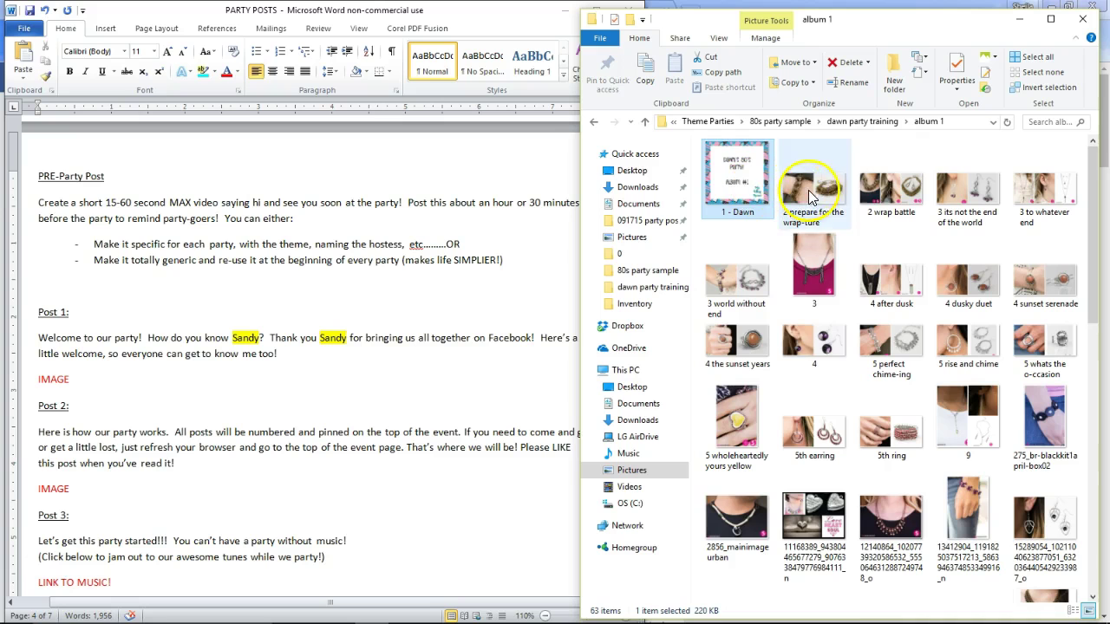
pyautogui.click(863, 238)
pyautogui.scroll(-10, 862, 239)
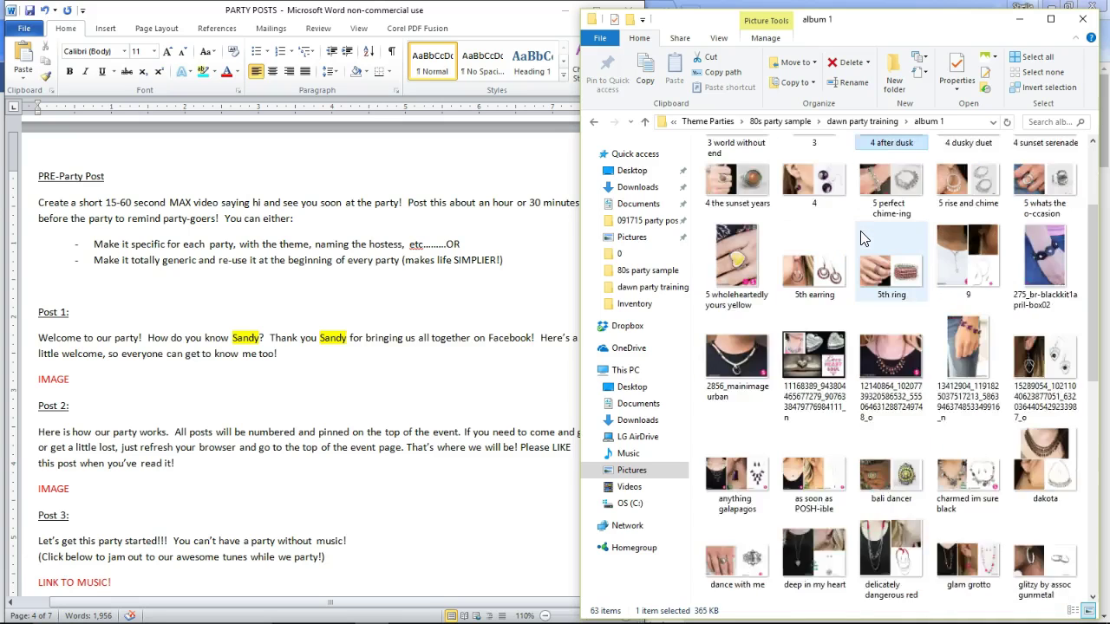
pyautogui.click(863, 238)
pyautogui.scroll(10, 863, 238)
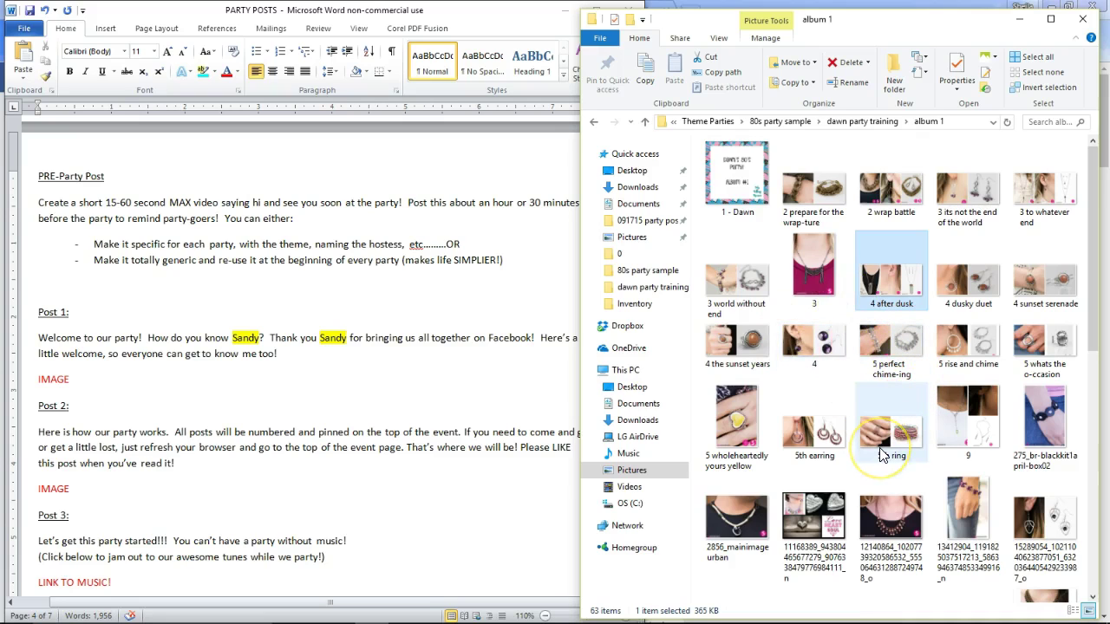
pyautogui.press('Left')
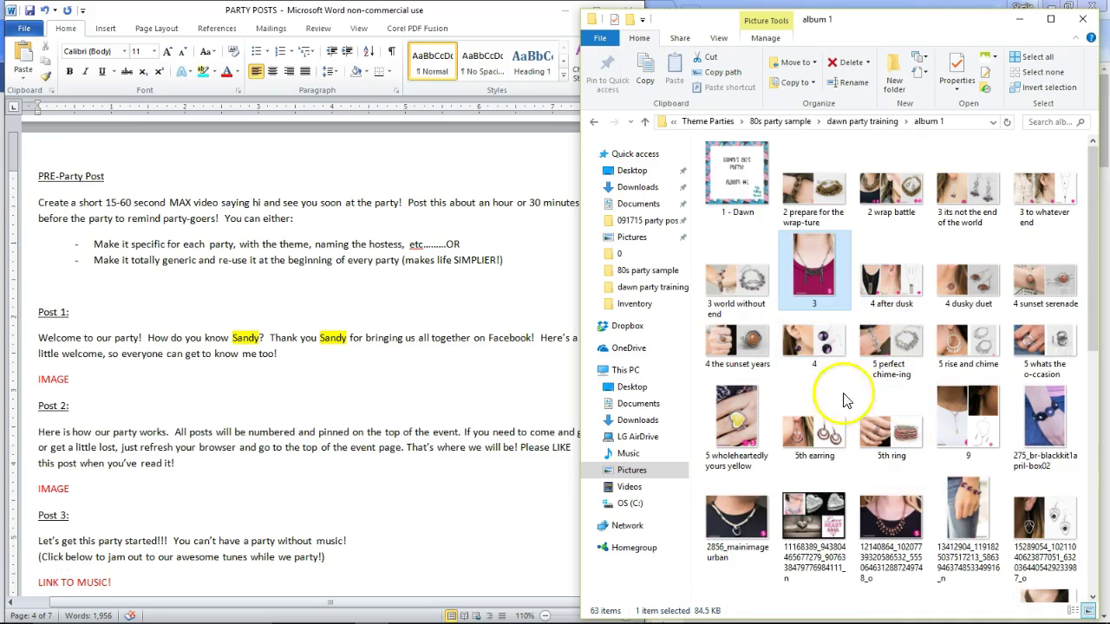
# - Go to the album 2 folder and look through its jewelry pictures
pyautogui.click(907, 121)
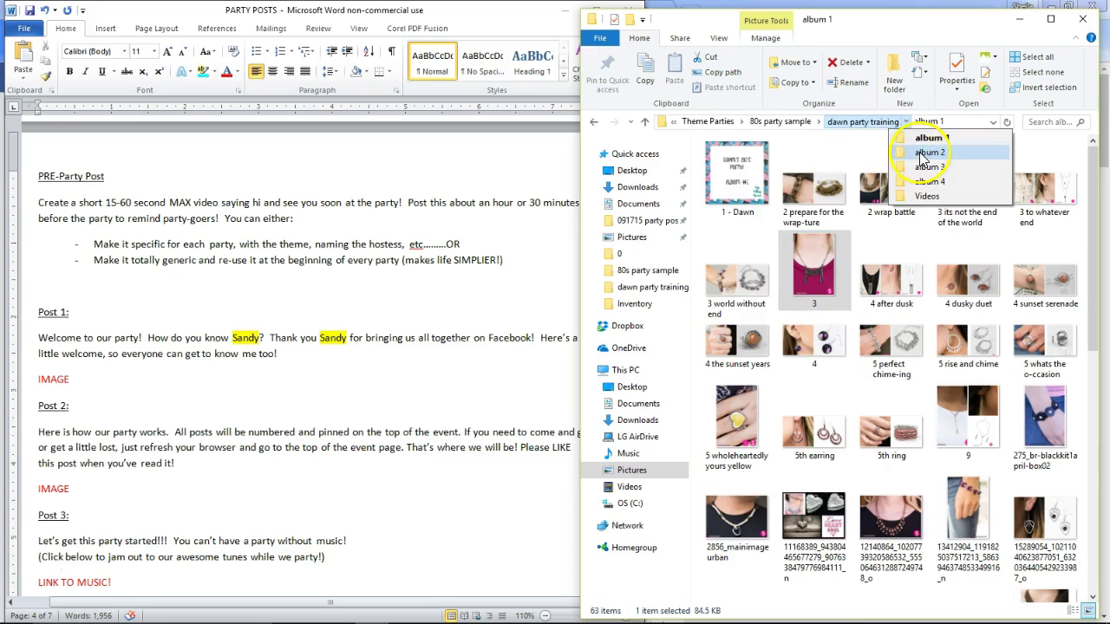
pyautogui.click(928, 153)
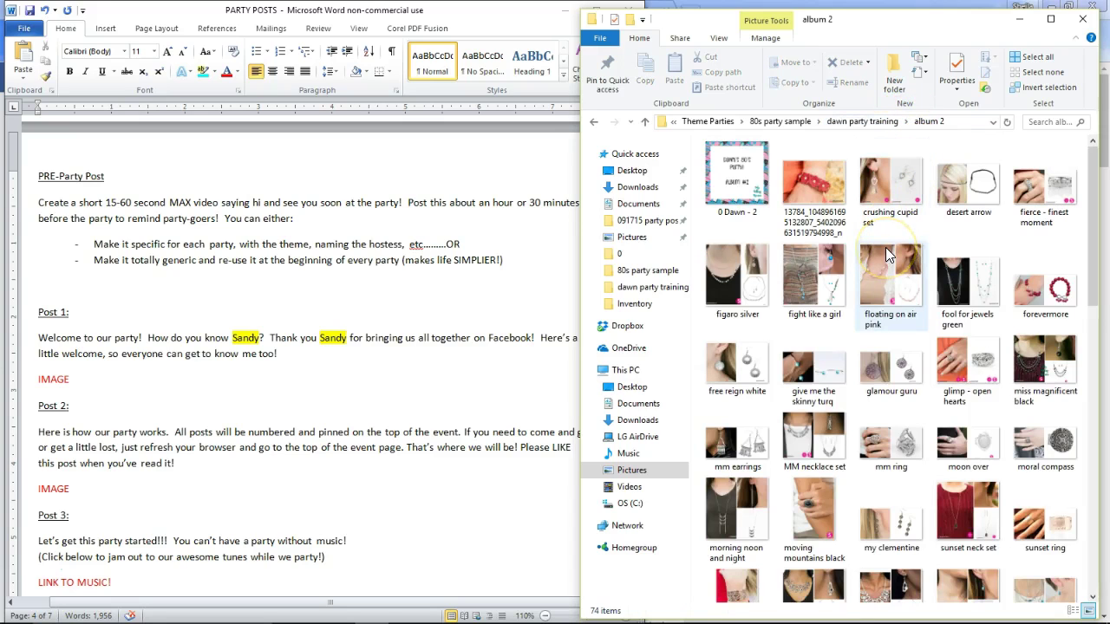
pyautogui.click(886, 252)
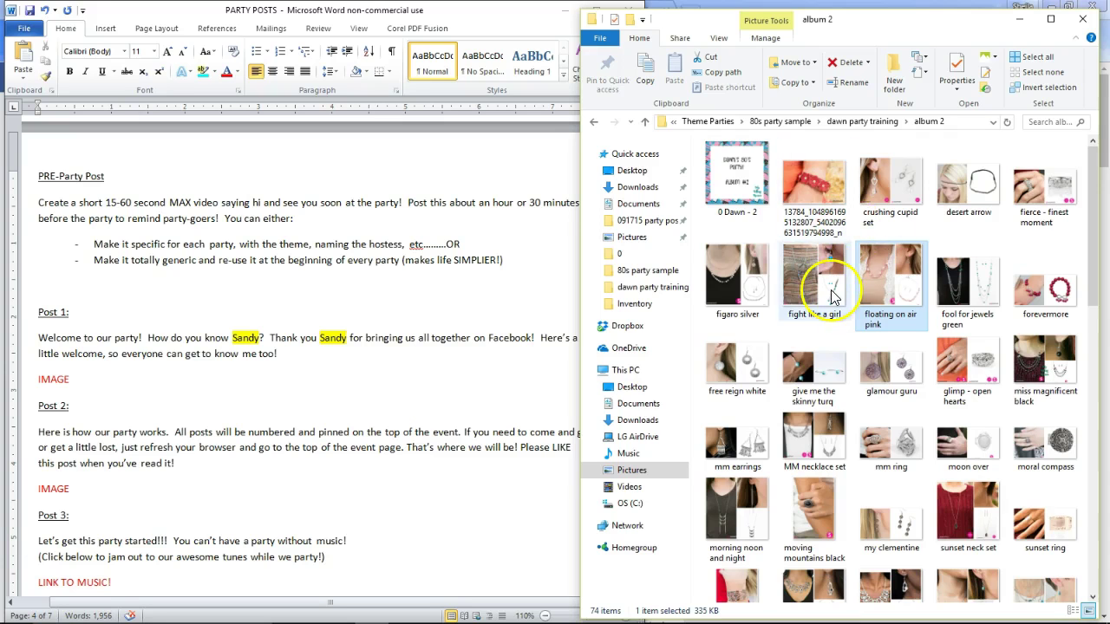
pyautogui.scroll(-3, 845, 343)
pyautogui.scroll(-2, 846, 343)
pyautogui.scroll(6, 846, 343)
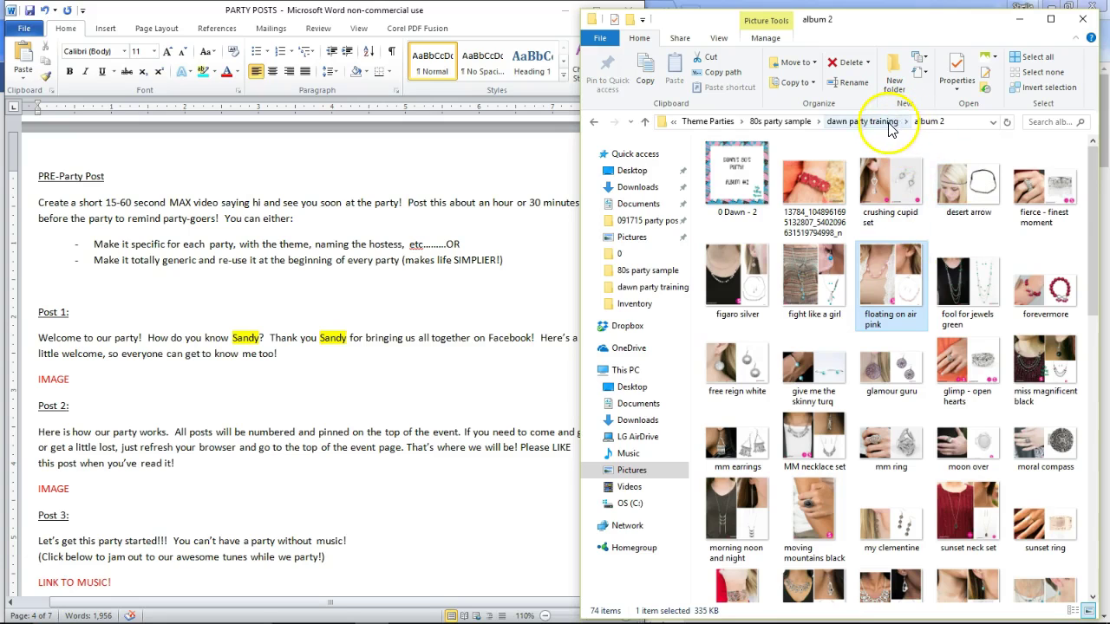
# - Return to the party training folder, point out album 3 and album 4, and open the Videos folder
pyautogui.click(892, 129)
pyautogui.click(898, 184)
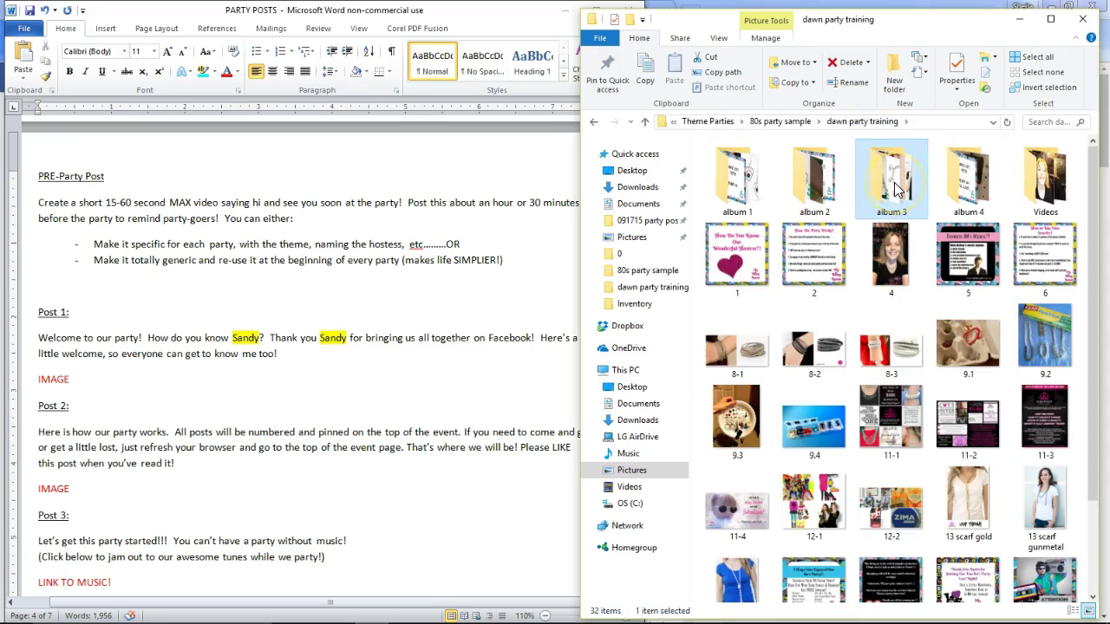
pyautogui.click(958, 193)
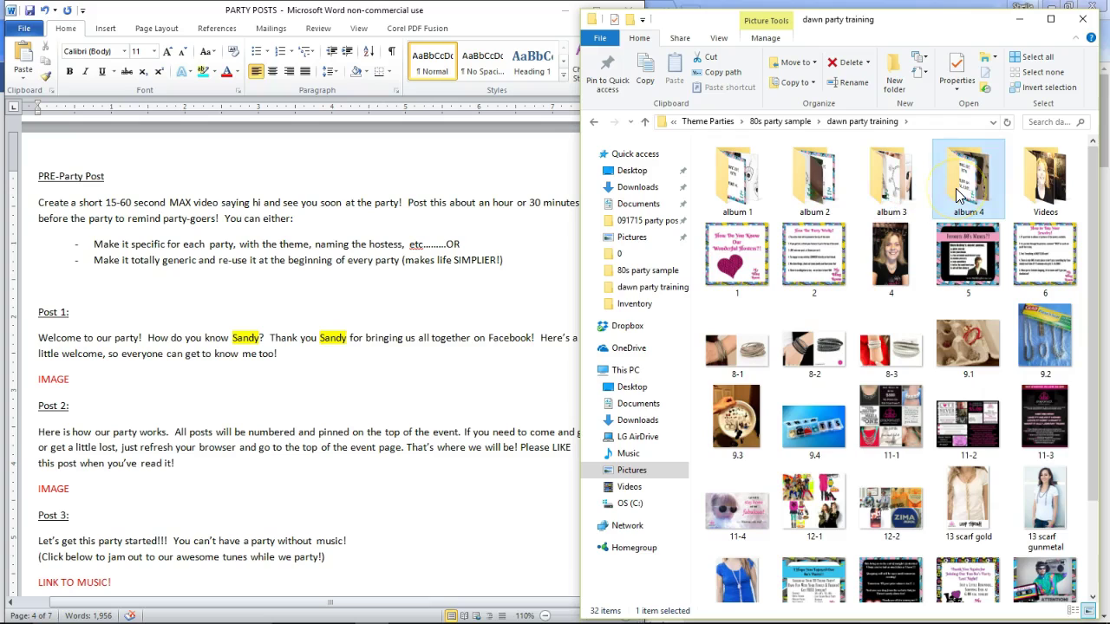
pyautogui.click(1047, 199)
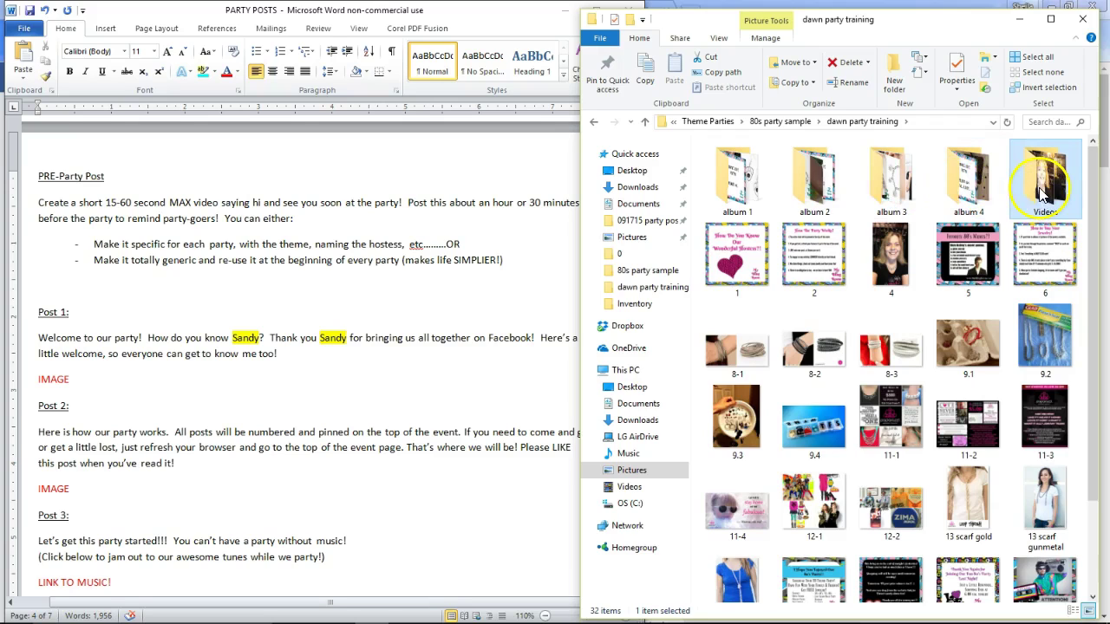
pyautogui.doubleClick(1041, 192)
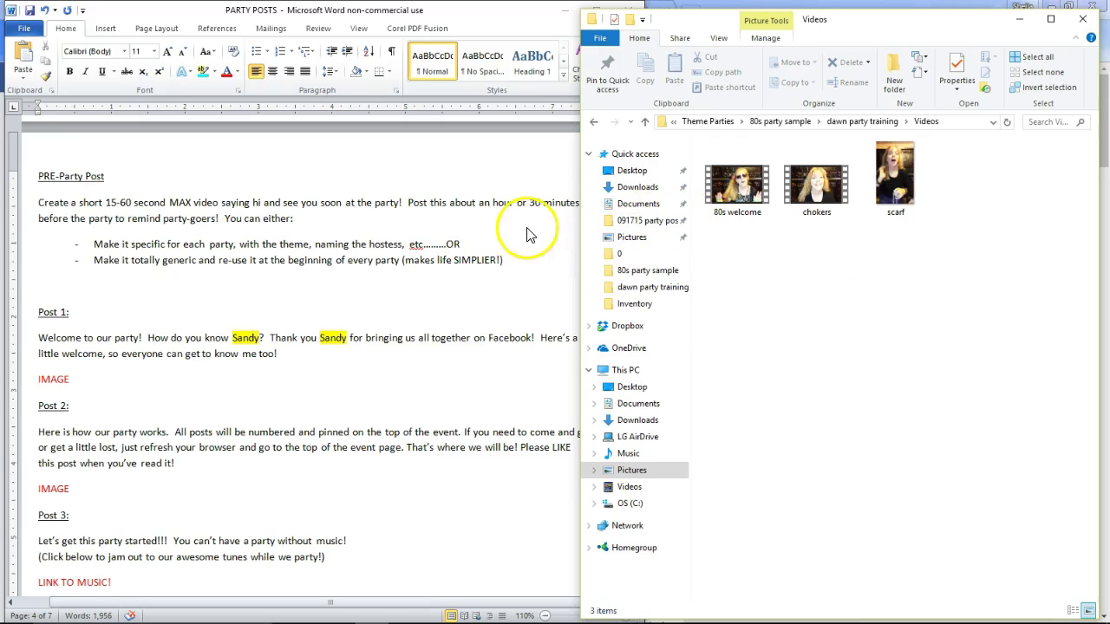
# - Switch to Word and select the PRE-Party Post bullet about making a totally generic video to re-use at every party
pyautogui.click(462, 227)
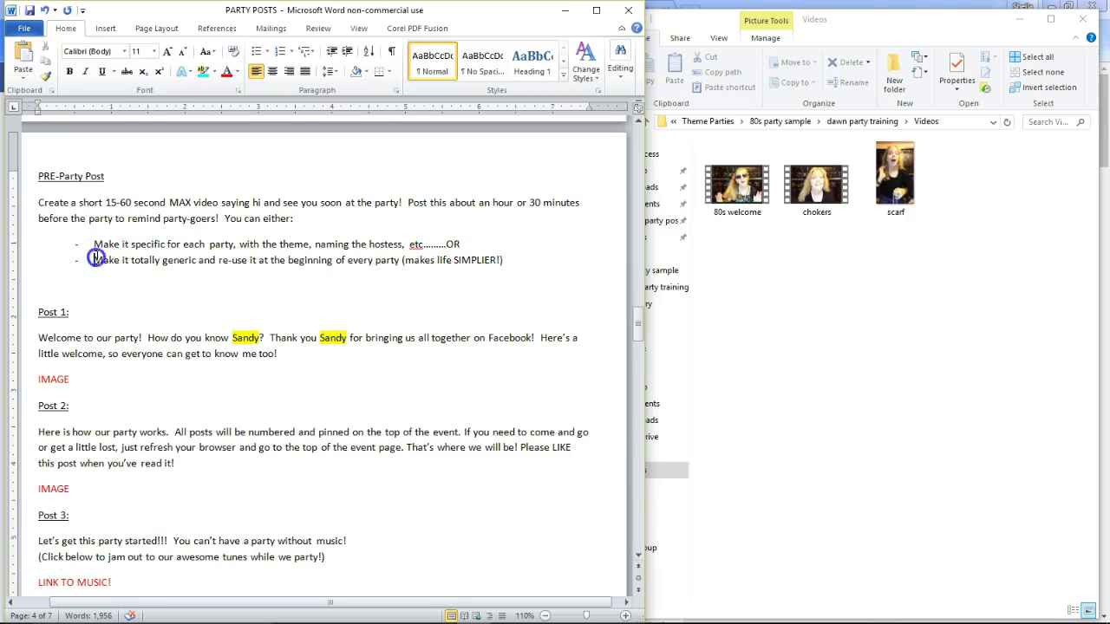
pyautogui.moveTo(93, 259); pyautogui.dragTo(510, 275)
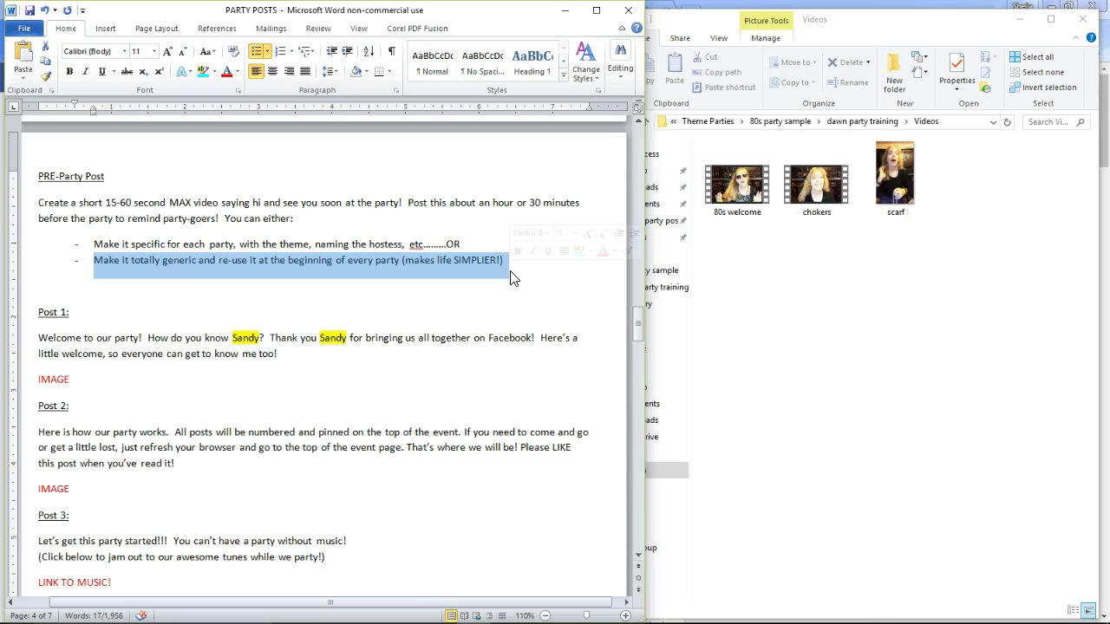
pyautogui.hscroll(-2, 285, 231)
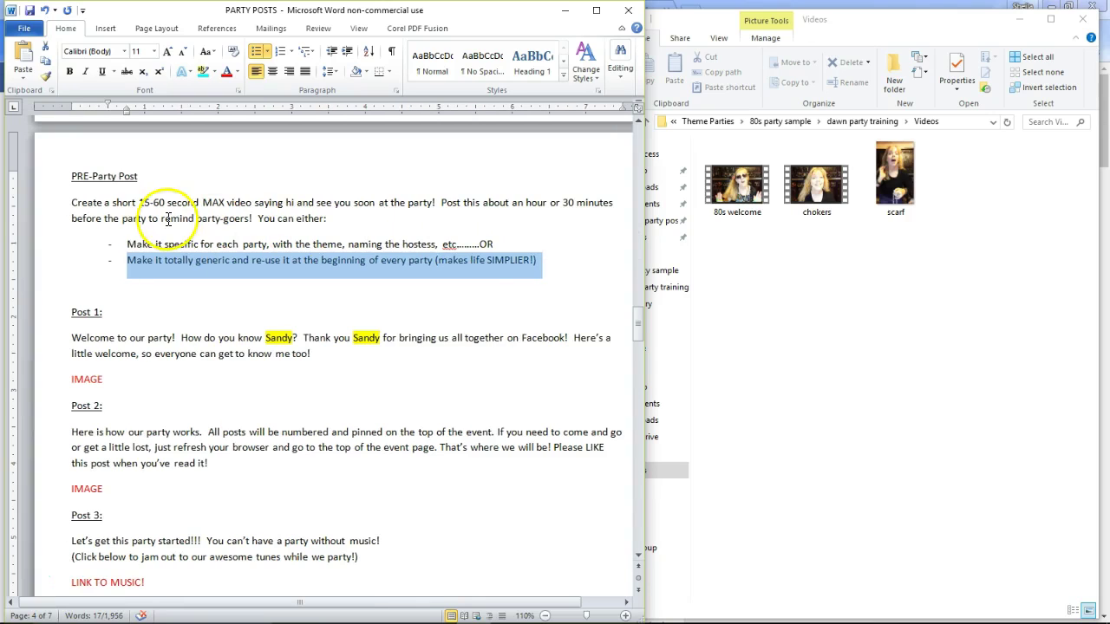
# - Switch to the Chrome window showing the $5 Paparazzi party event page on Facebook
pyautogui.click(781, 273)
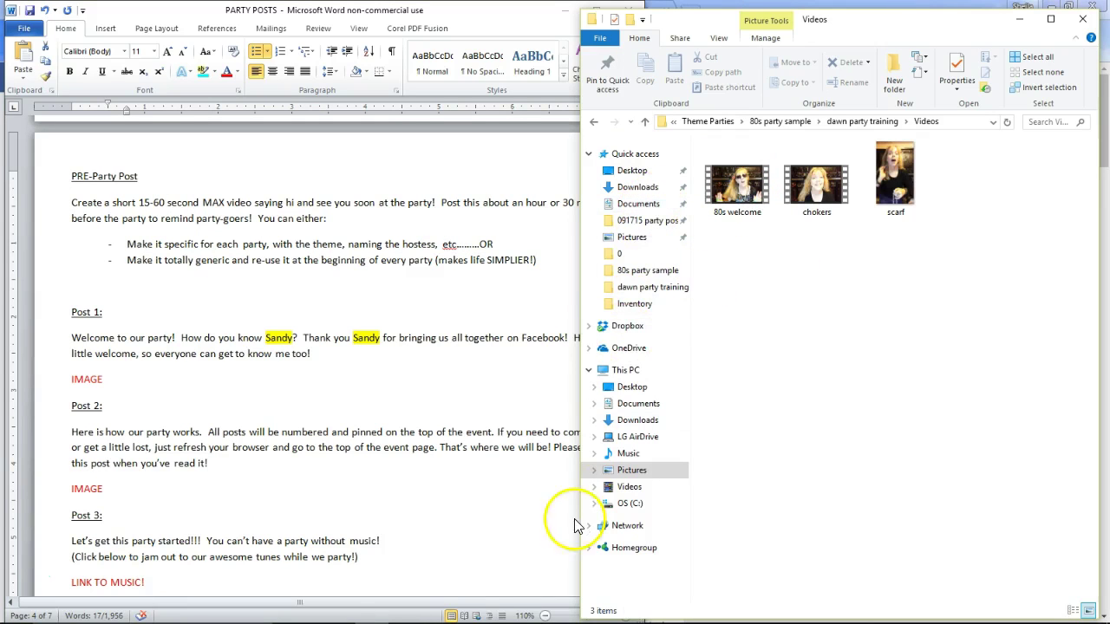
pyautogui.moveTo(570, 611)
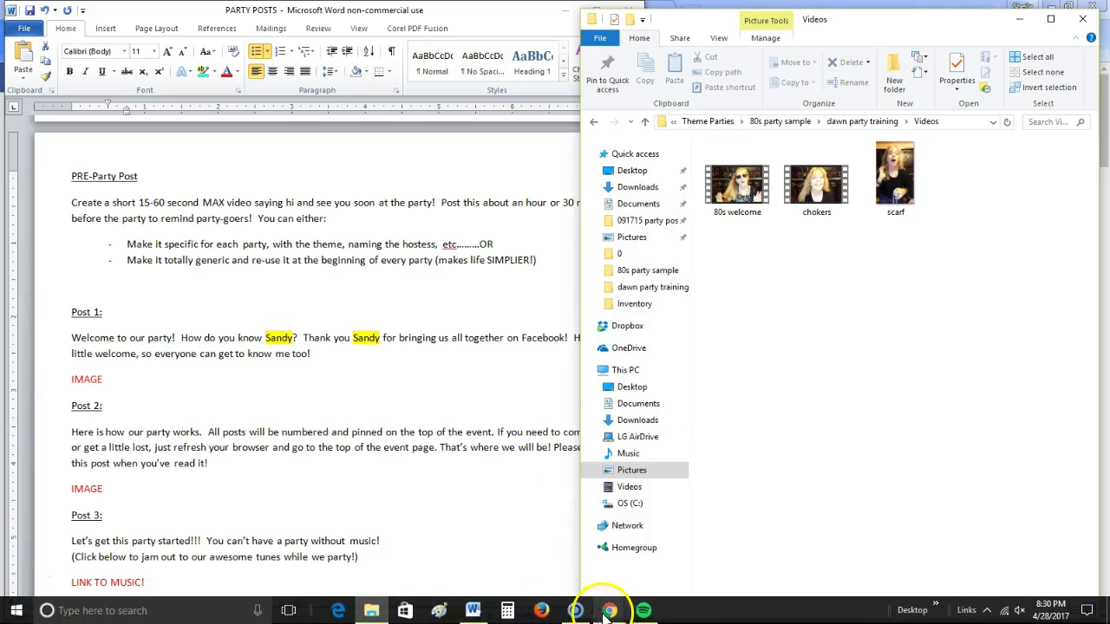
pyautogui.moveTo(613, 612)
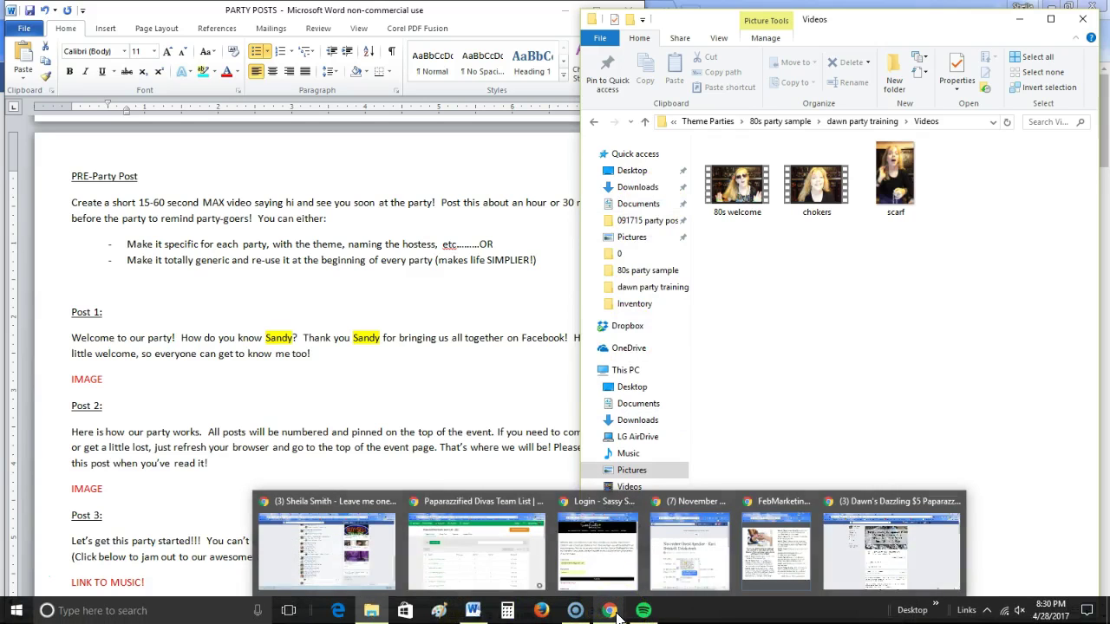
pyautogui.click(611, 612)
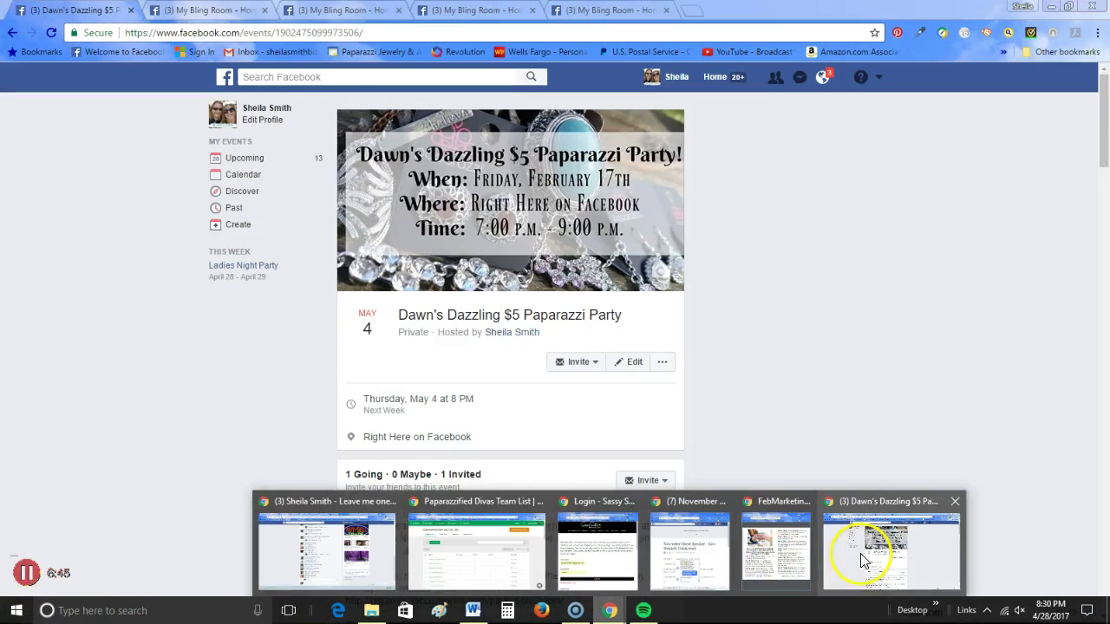
pyautogui.click(860, 553)
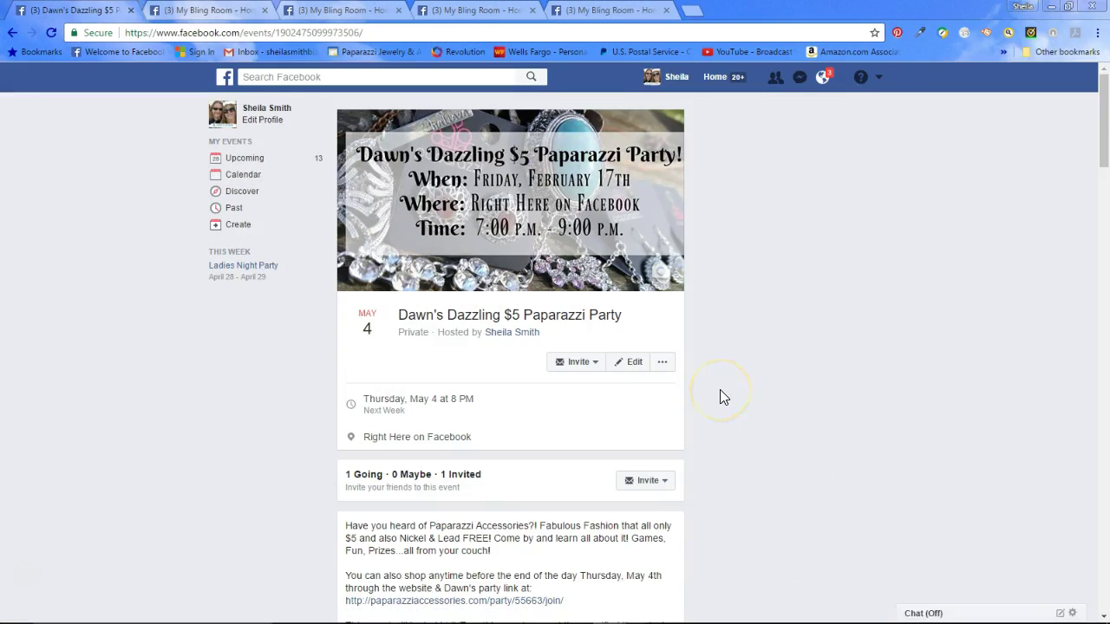
# - Attach the "80s welcome" video from the party training folder's Videos subfolder to a new post on the event page
pyautogui.scroll(-3, 720, 390)
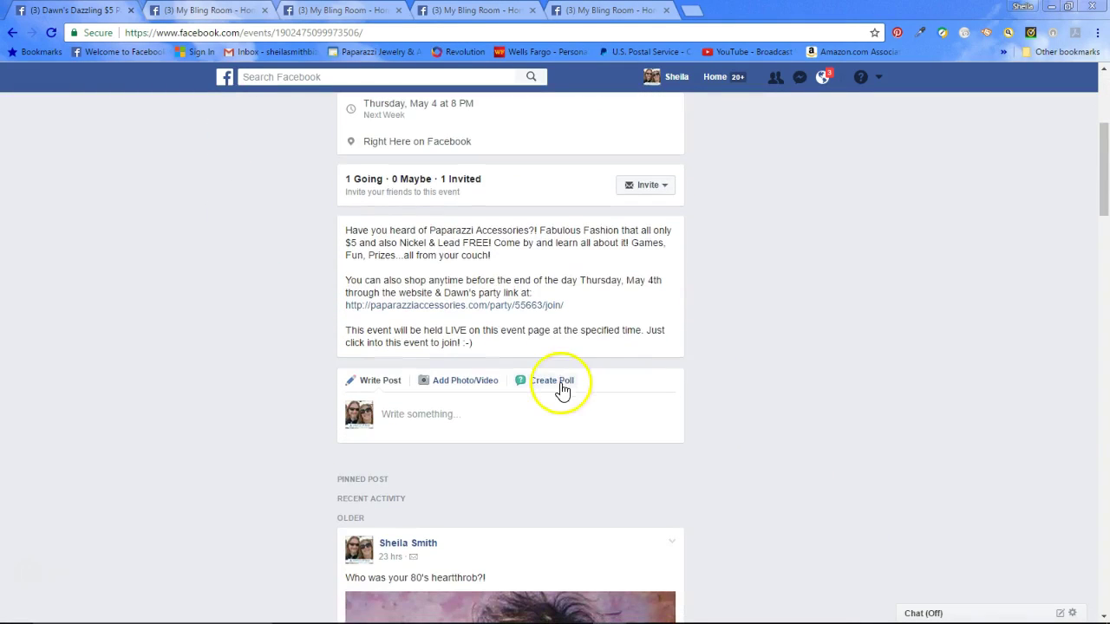
pyautogui.click(461, 387)
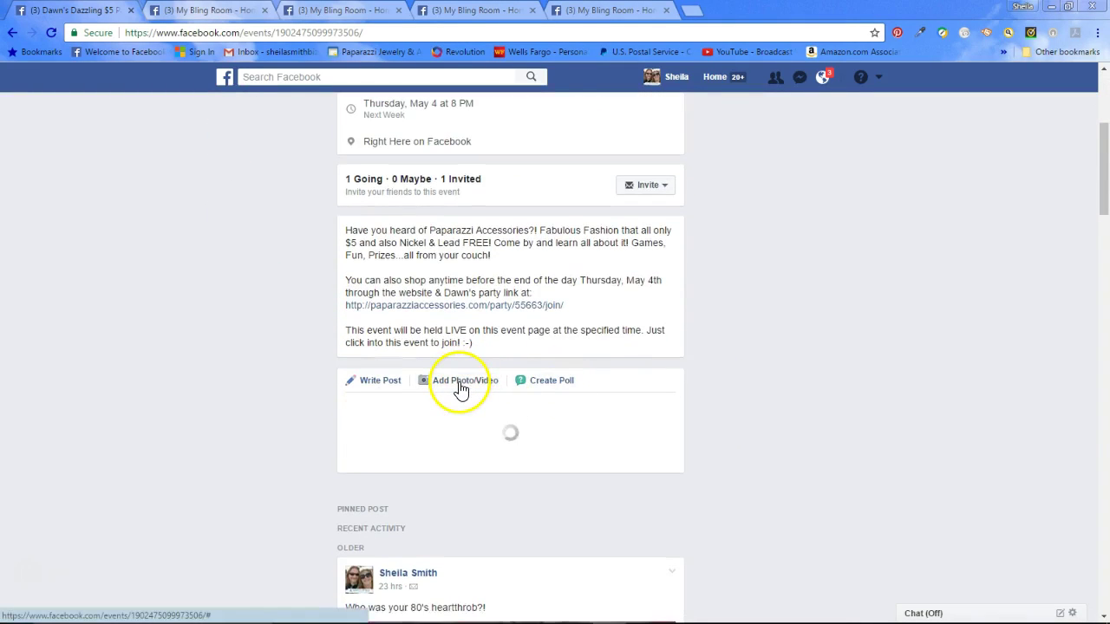
pyautogui.click(386, 476)
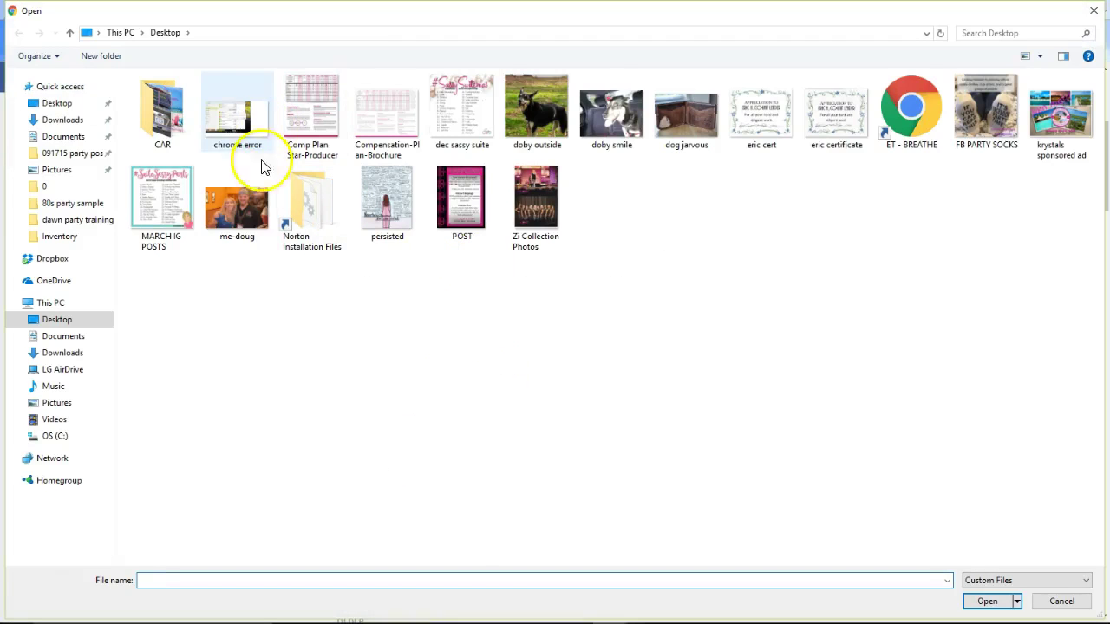
pyautogui.click(78, 221)
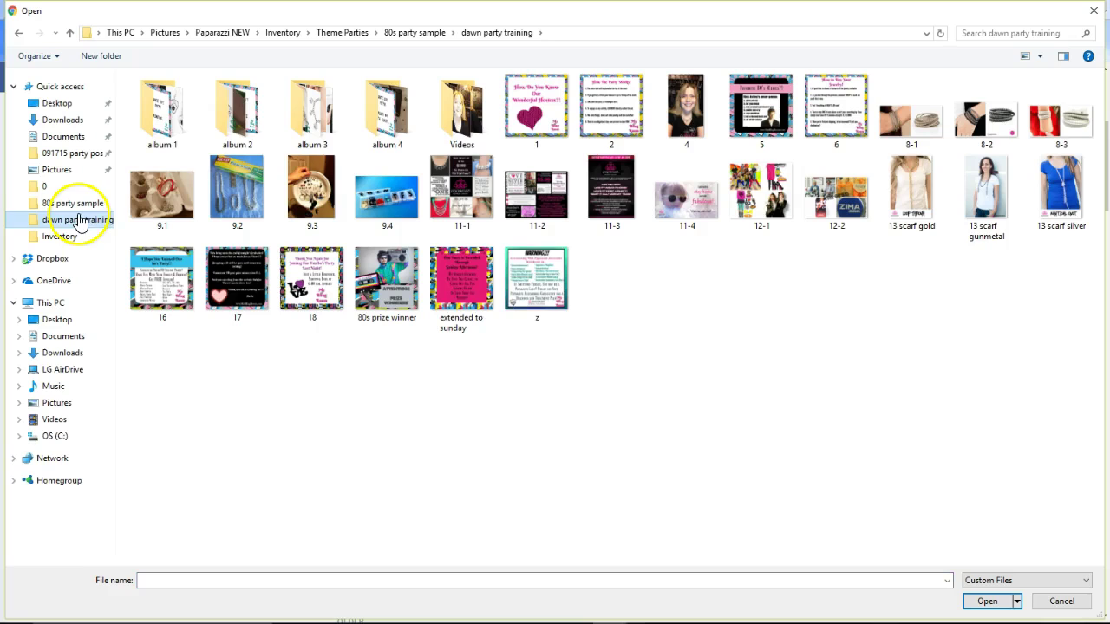
pyautogui.doubleClick(471, 130)
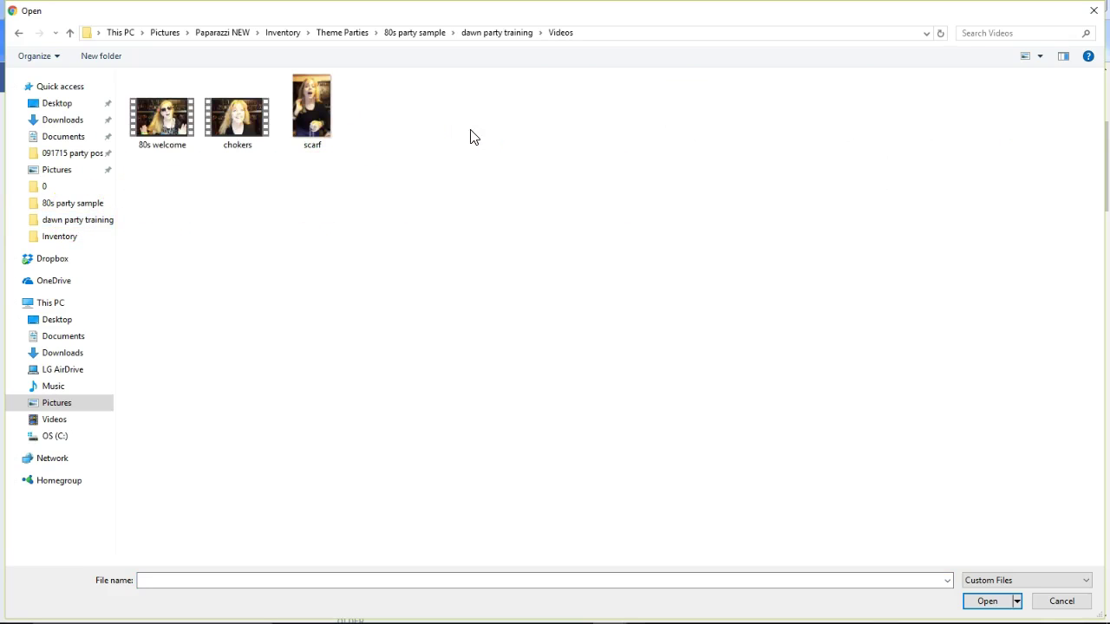
pyautogui.doubleClick(177, 121)
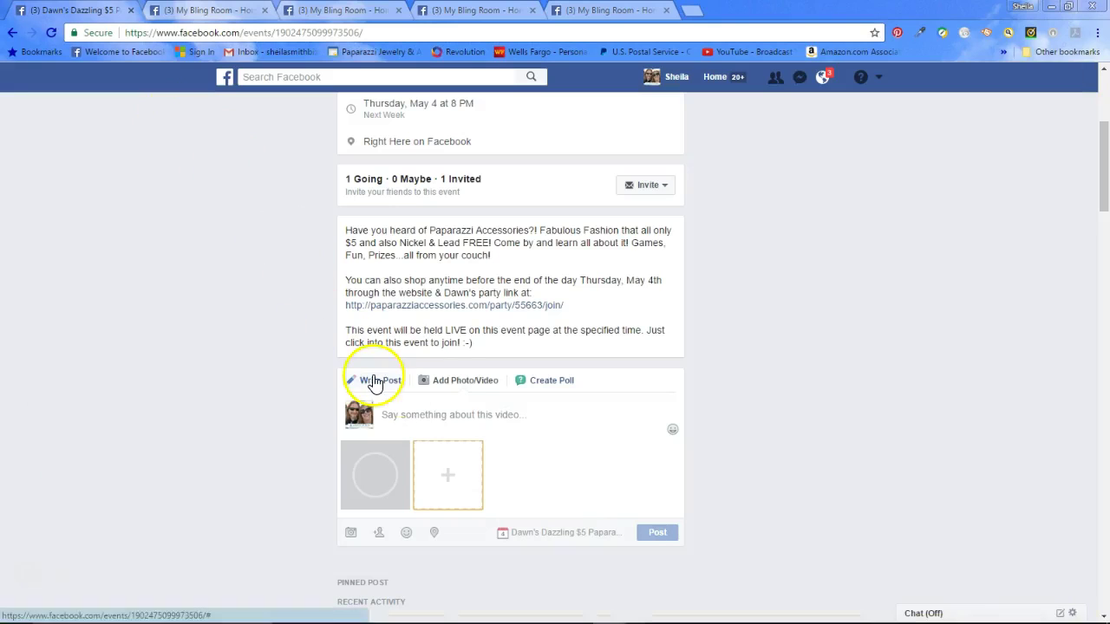
# - Caption the video post "See you in 30 minutes!", publish it to the event and dismiss the processing notice
pyautogui.click(478, 416)
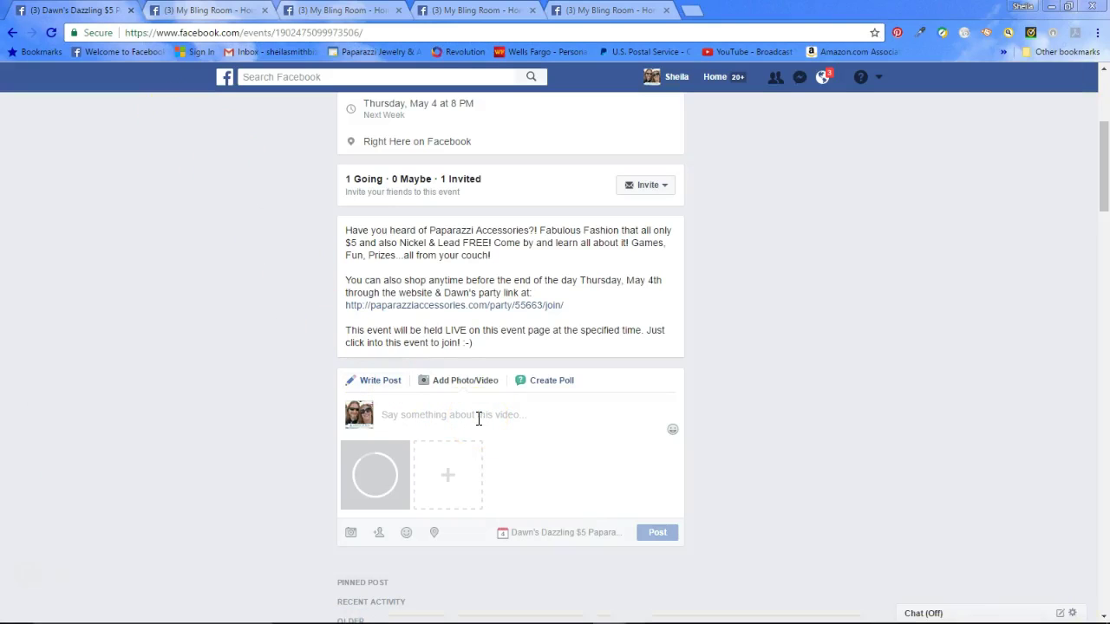
pyautogui.write('See you in 30 minutes!')
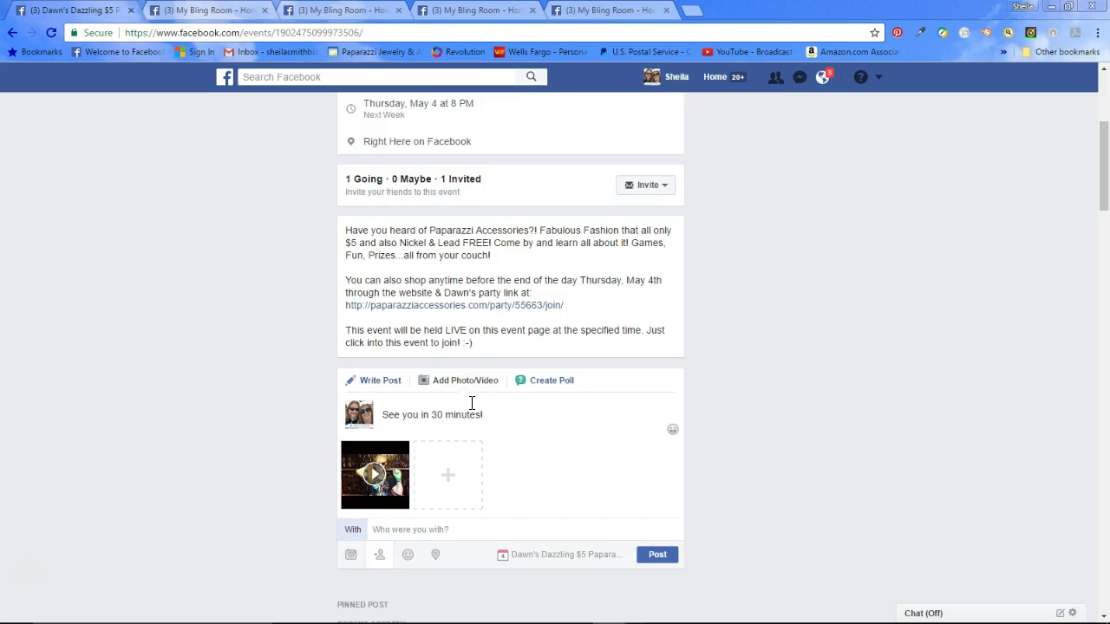
pyautogui.scroll(-2, 645, 525)
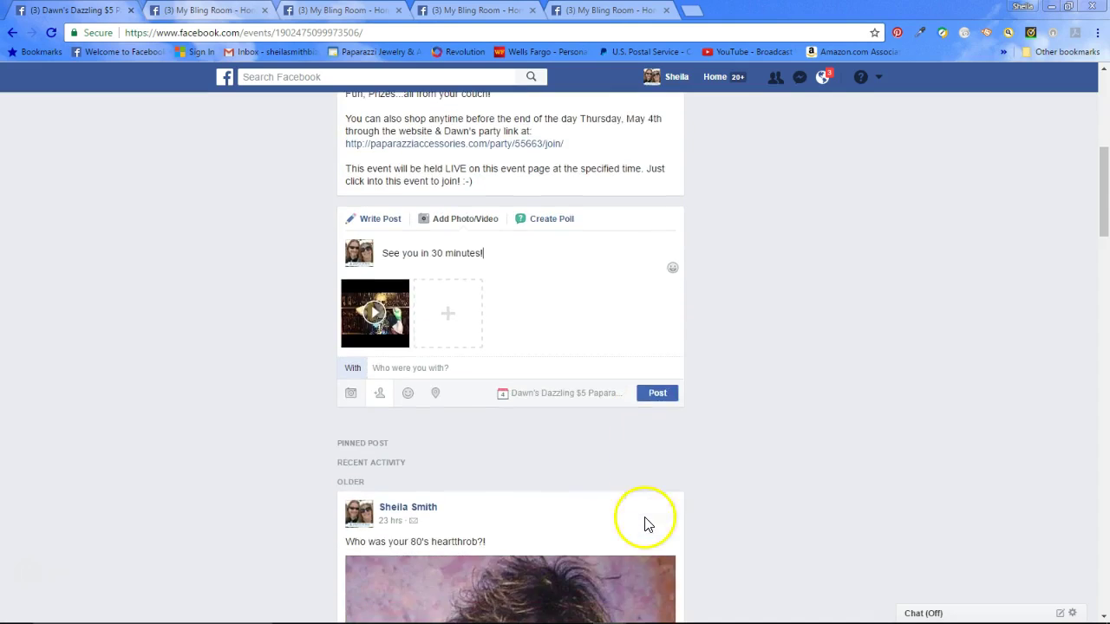
pyautogui.click(660, 396)
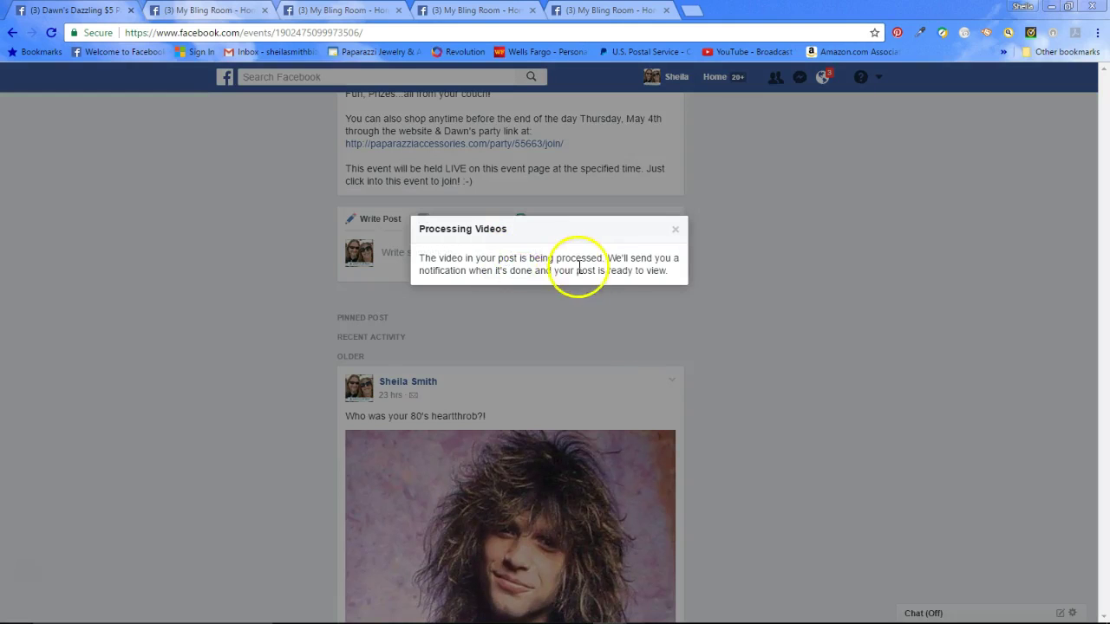
pyautogui.click(675, 232)
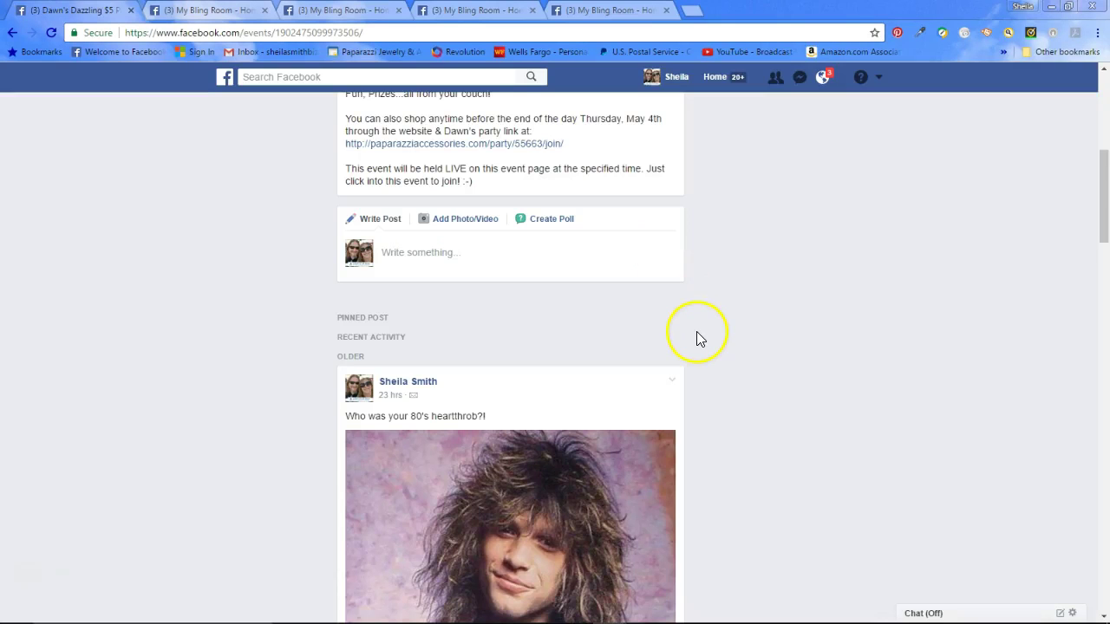
# - Look over the event page and the other open My Bling Room pages, including the prepared Album #2, ending on the page's home view
pyautogui.scroll(3, 699, 314)
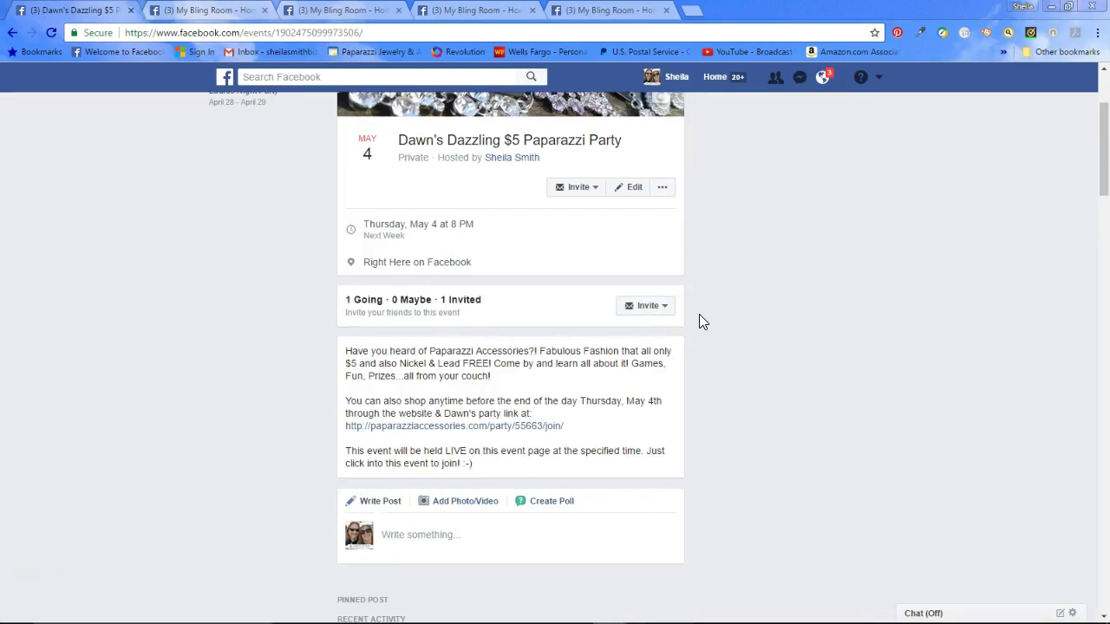
pyautogui.scroll(2, 699, 315)
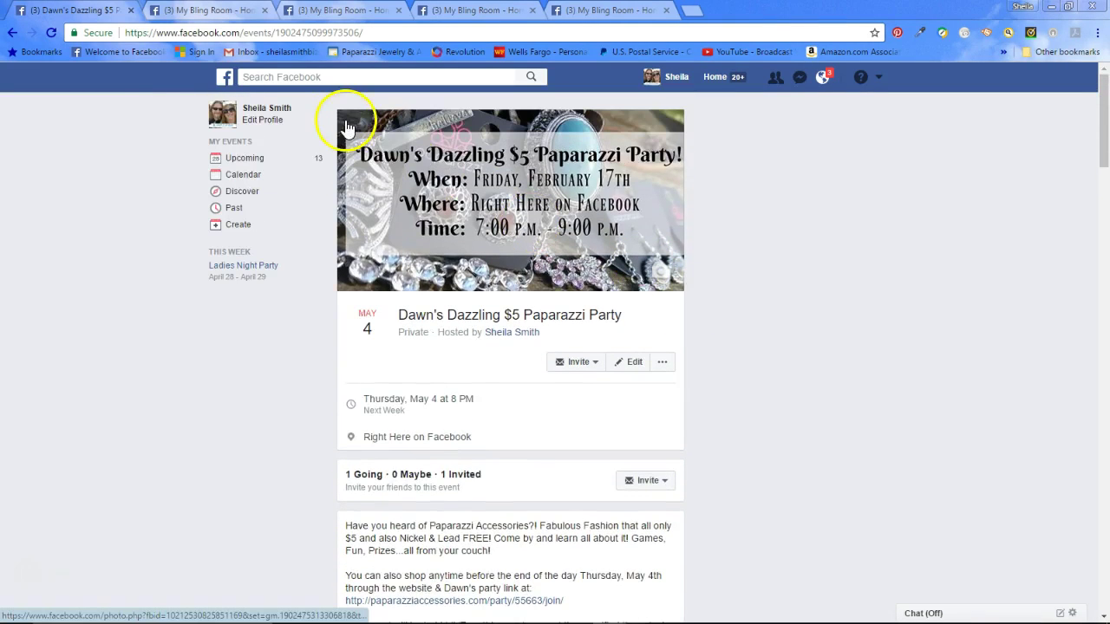
pyautogui.click(204, 14)
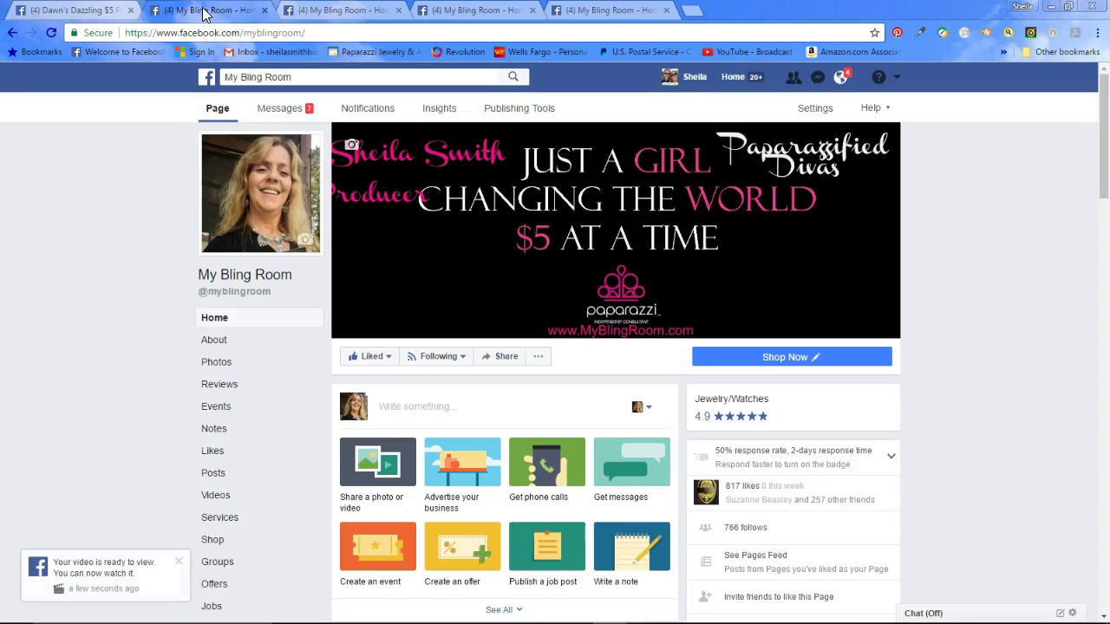
pyautogui.click(329, 13)
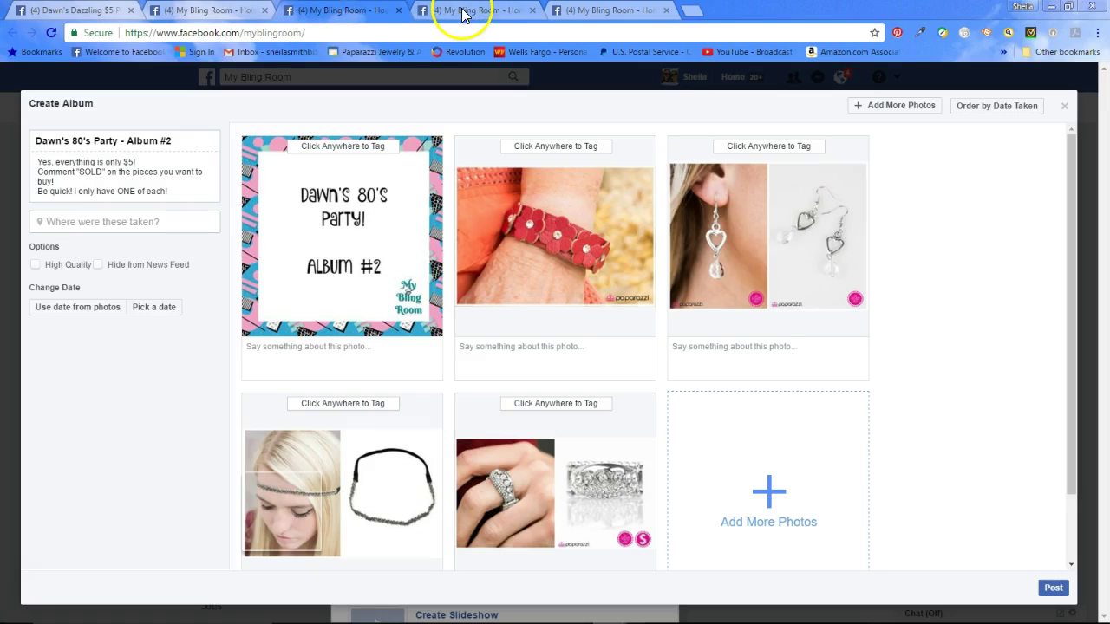
pyautogui.click(464, 15)
pyautogui.click(597, 15)
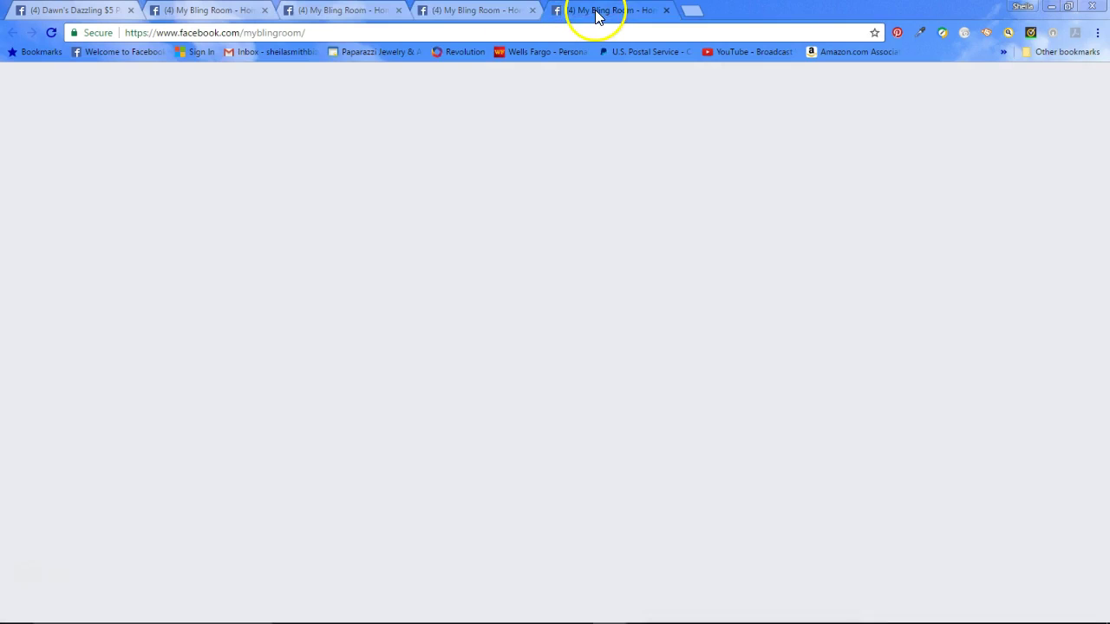
pyautogui.click(371, 10)
pyautogui.click(210, 11)
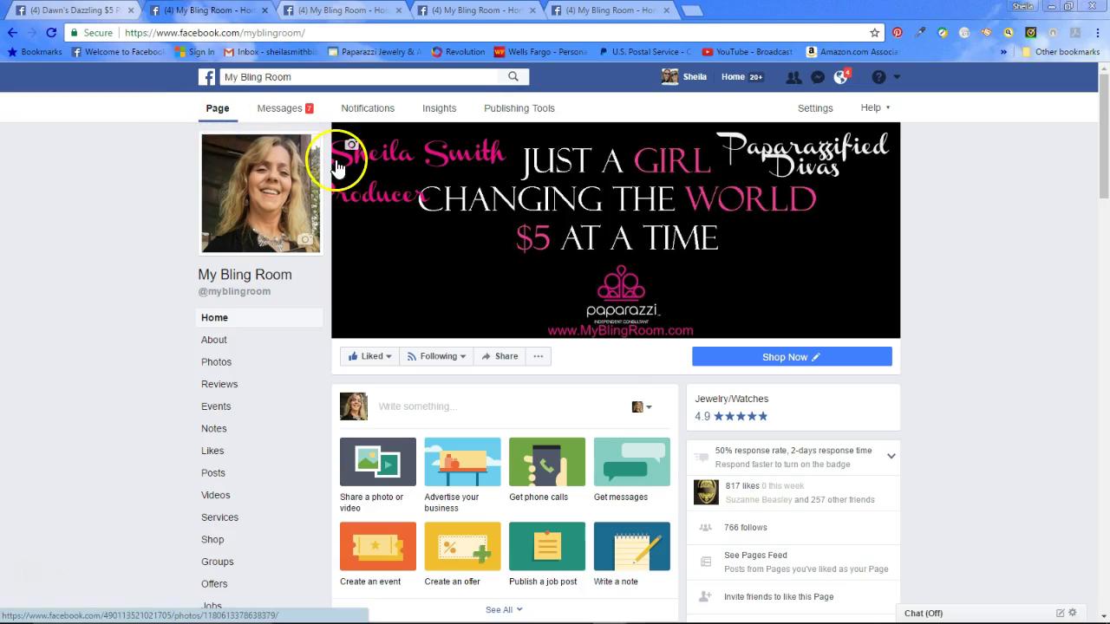
# - Start a new photo album on the My Bling Room page with the first five images of the album 1 folder, through "3 to whatever end"
pyautogui.click(365, 465)
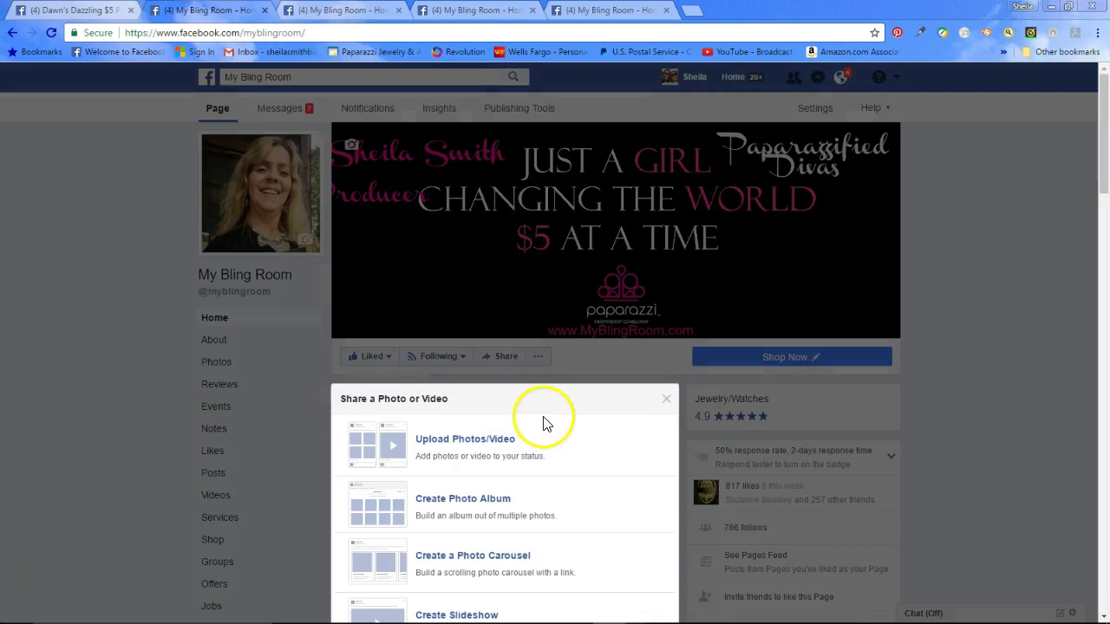
pyautogui.scroll(-2, 543, 424)
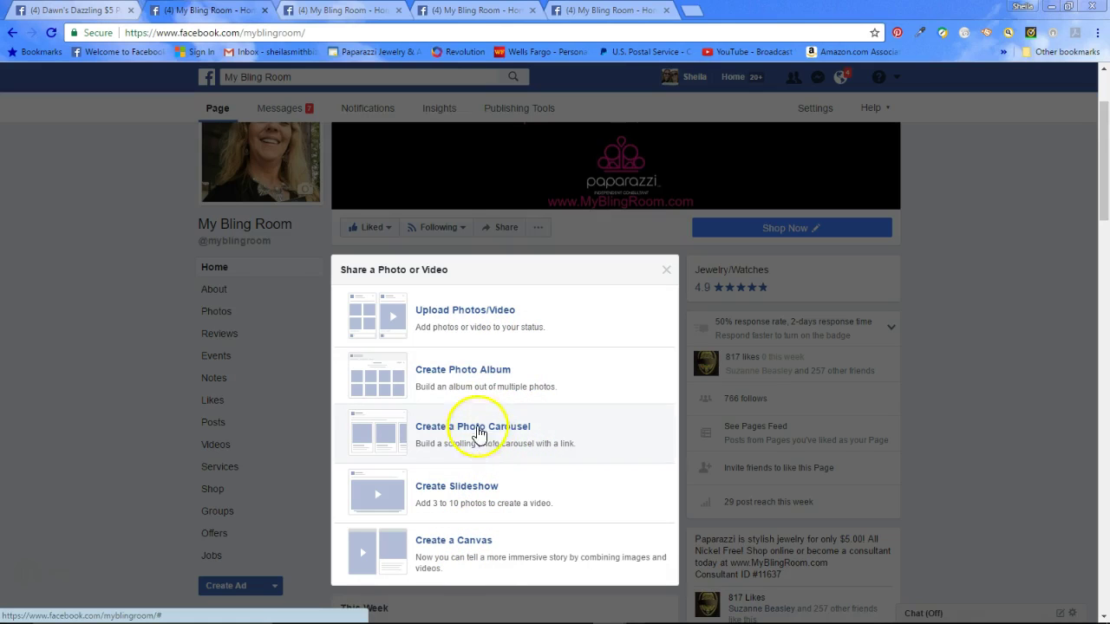
pyautogui.click(454, 376)
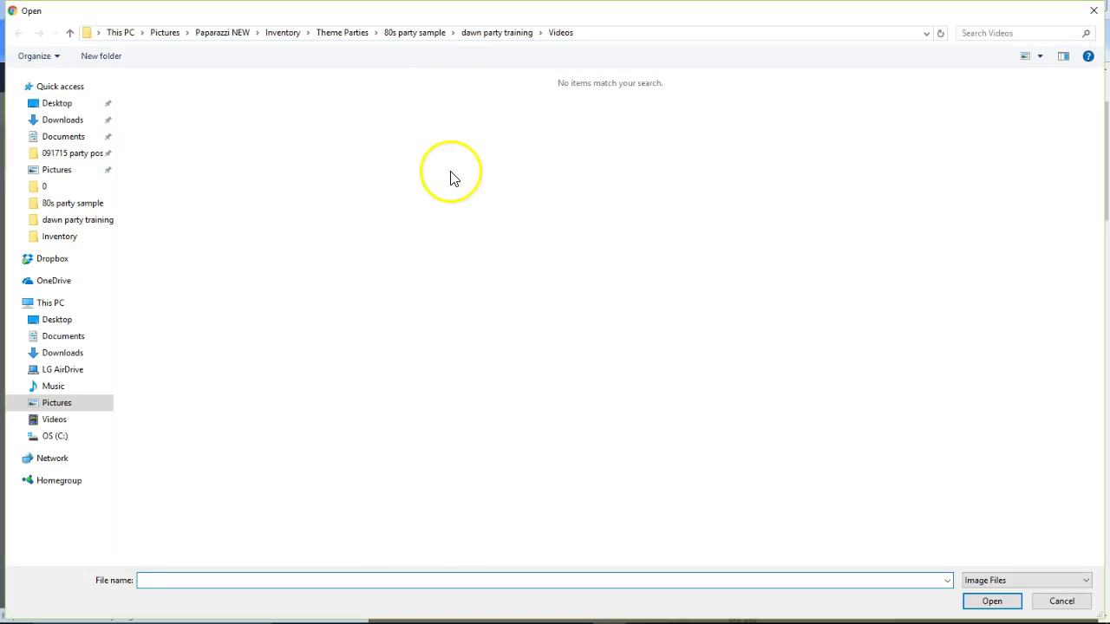
pyautogui.click(523, 35)
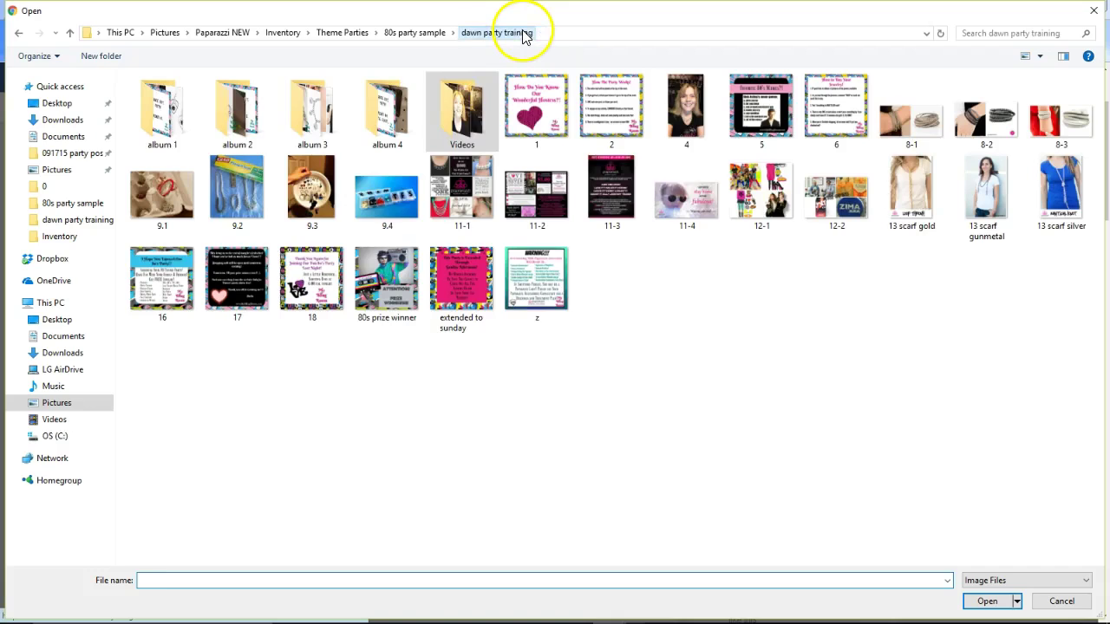
pyautogui.doubleClick(154, 111)
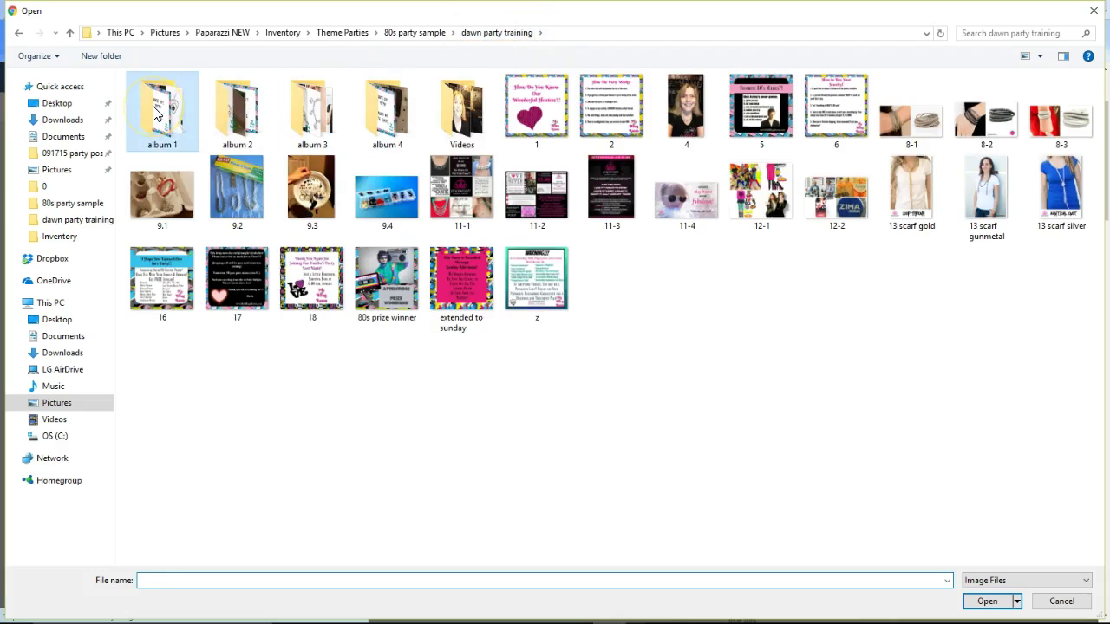
pyautogui.click(173, 118)
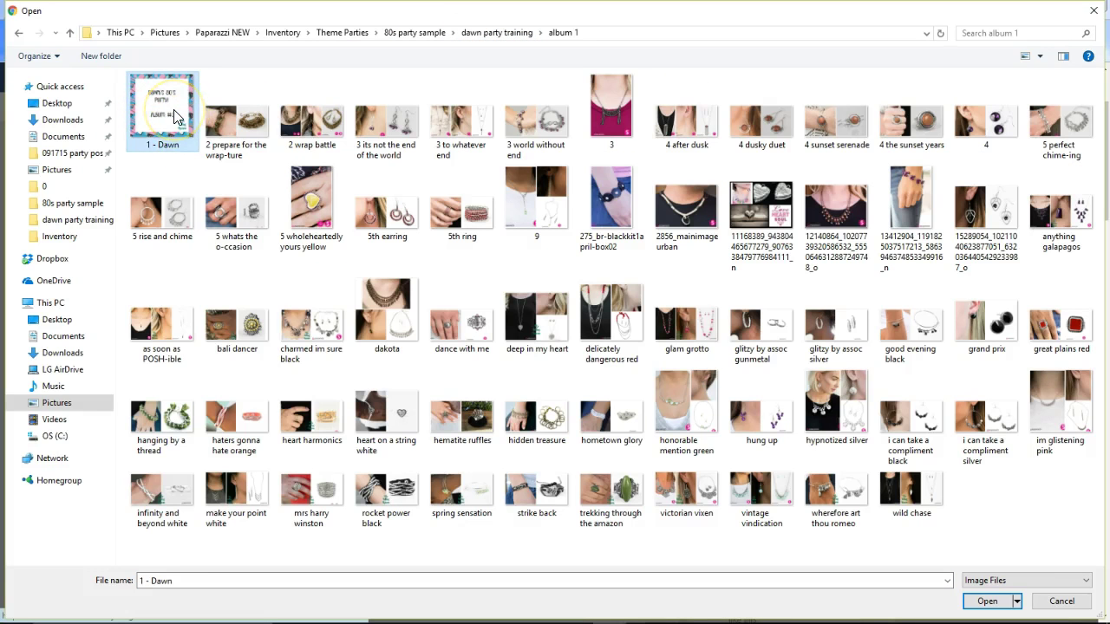
pyautogui.keyDown('shift'); pyautogui.click(461, 135); pyautogui.keyUp('shift')
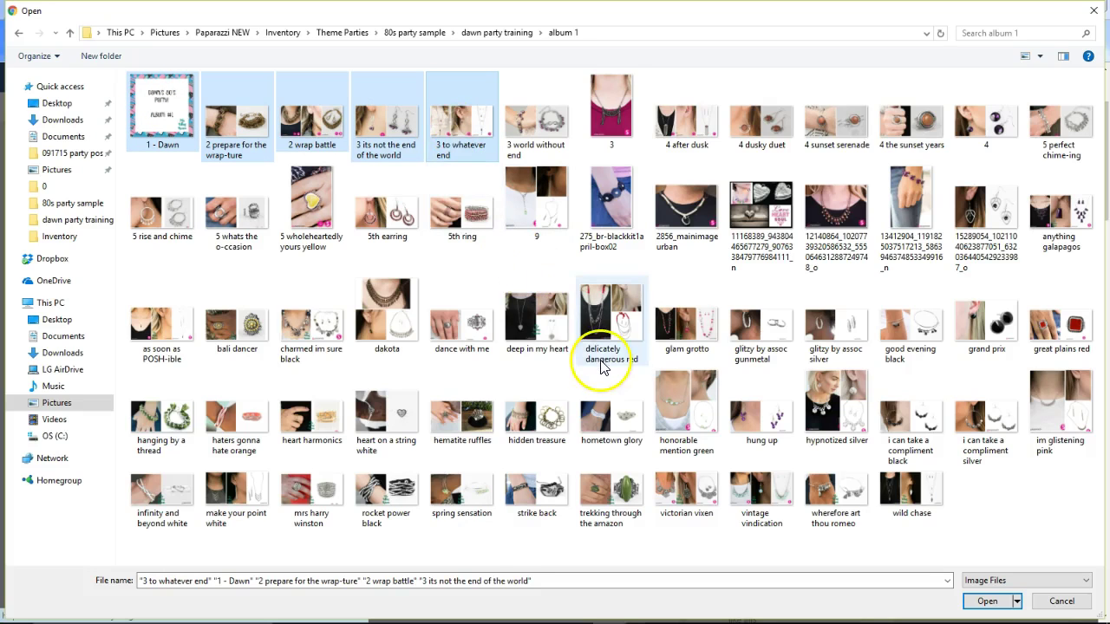
pyautogui.click(987, 602)
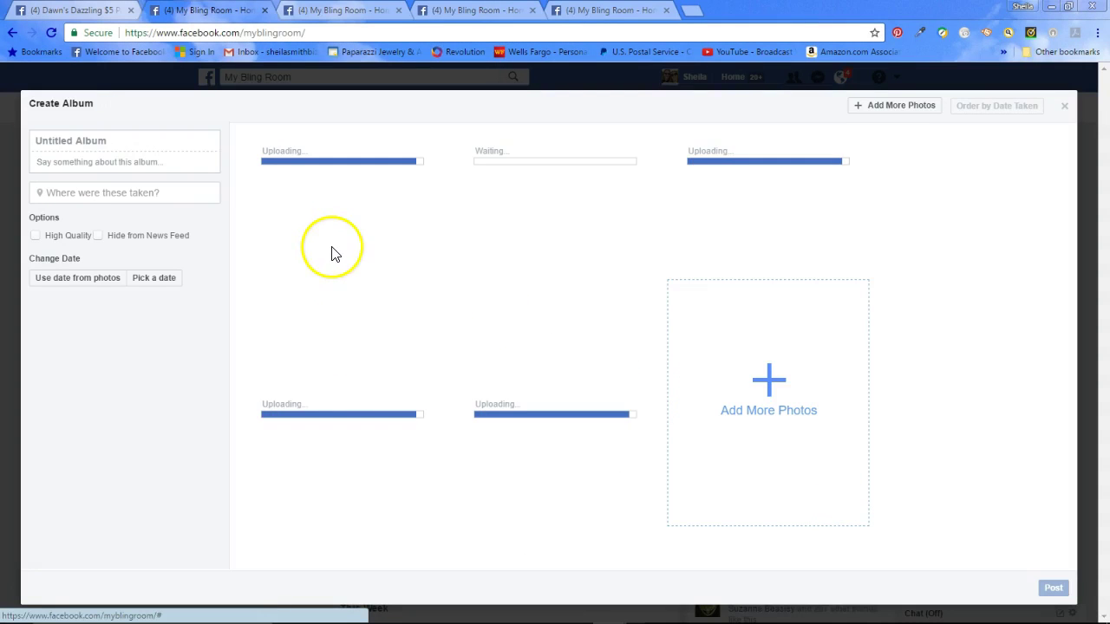
# - Title the new album with the hostess's first name in possessive form followed by "80's Party - Album #1"
pyautogui.click(172, 143)
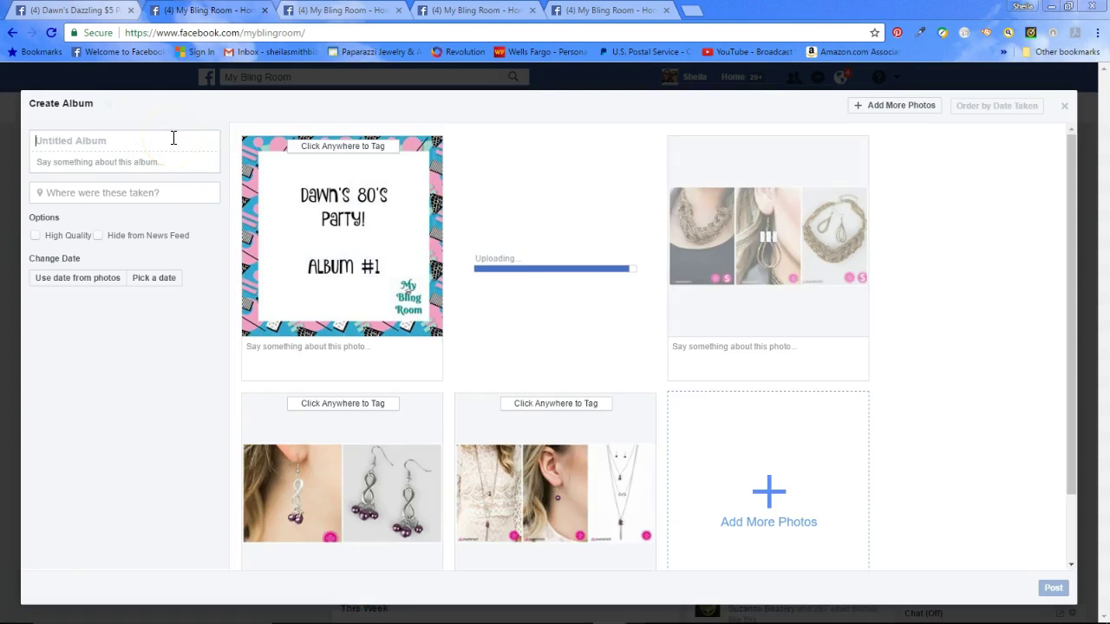
pyautogui.write('Dawe')
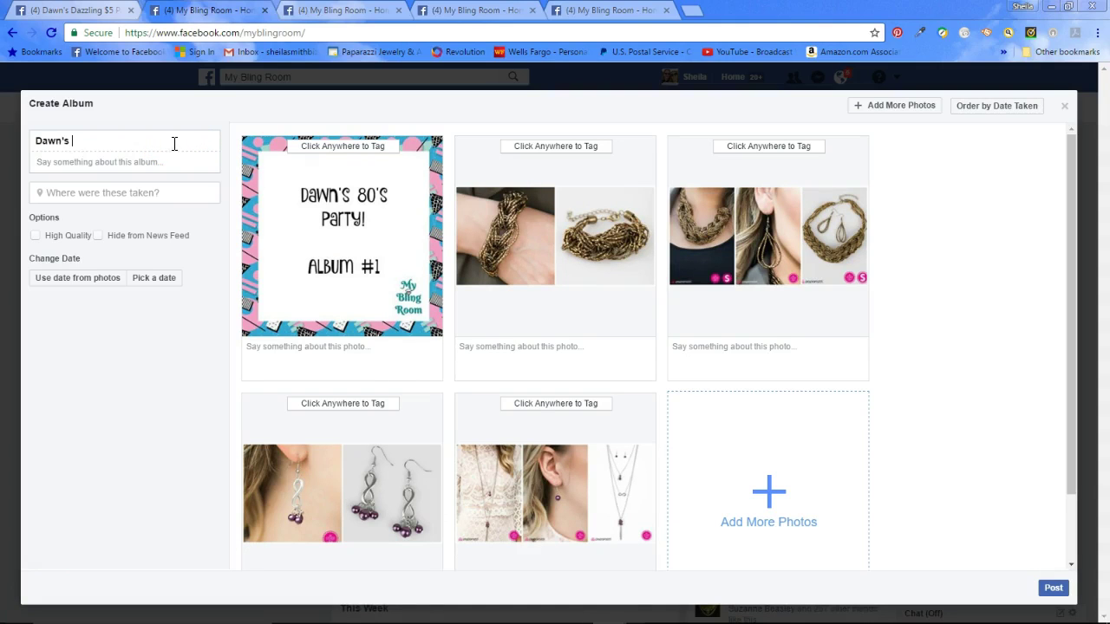
pyautogui.write("'s 80's Party - Album")
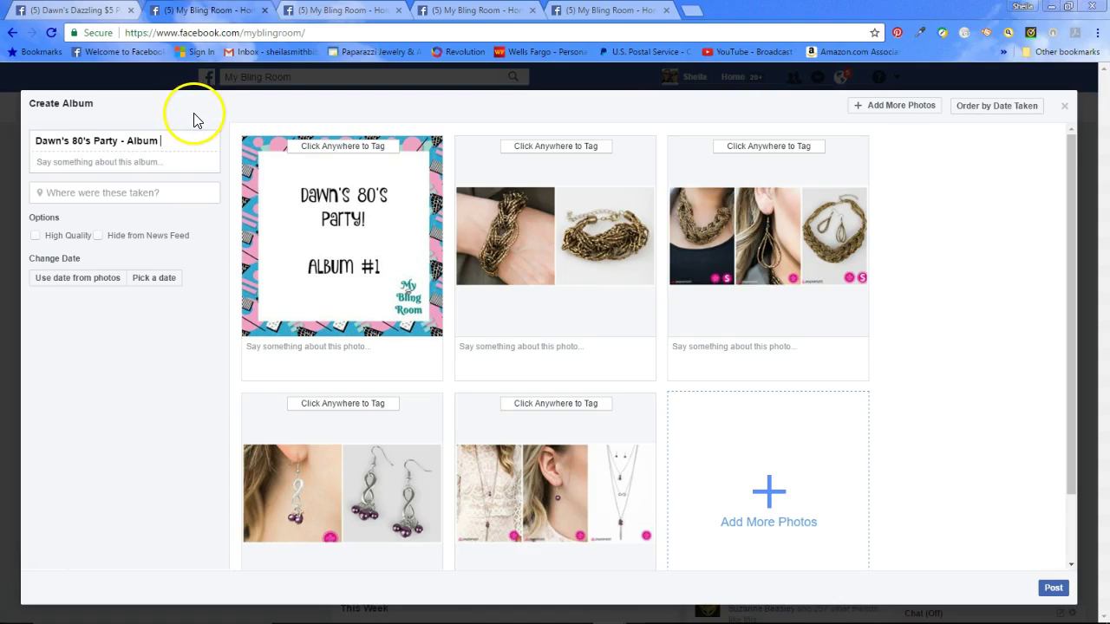
pyautogui.write(' #1')
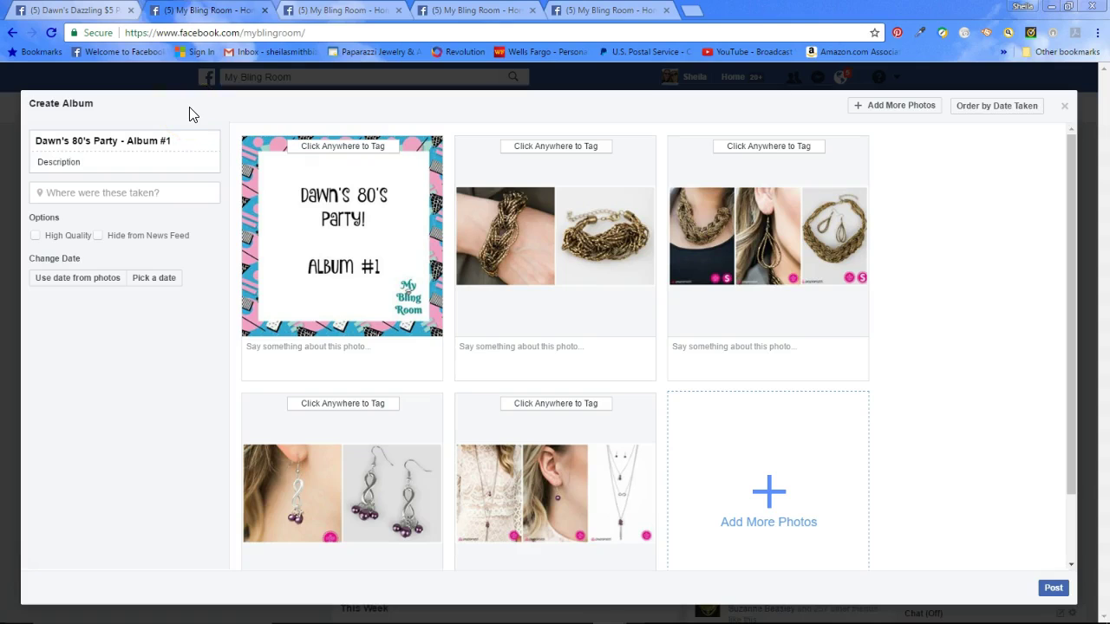
# - Copy the "Yes, everything is only $5!" description from the Album #2 draft and replace Album #1's placeholder description with it
pyautogui.click(289, 12)
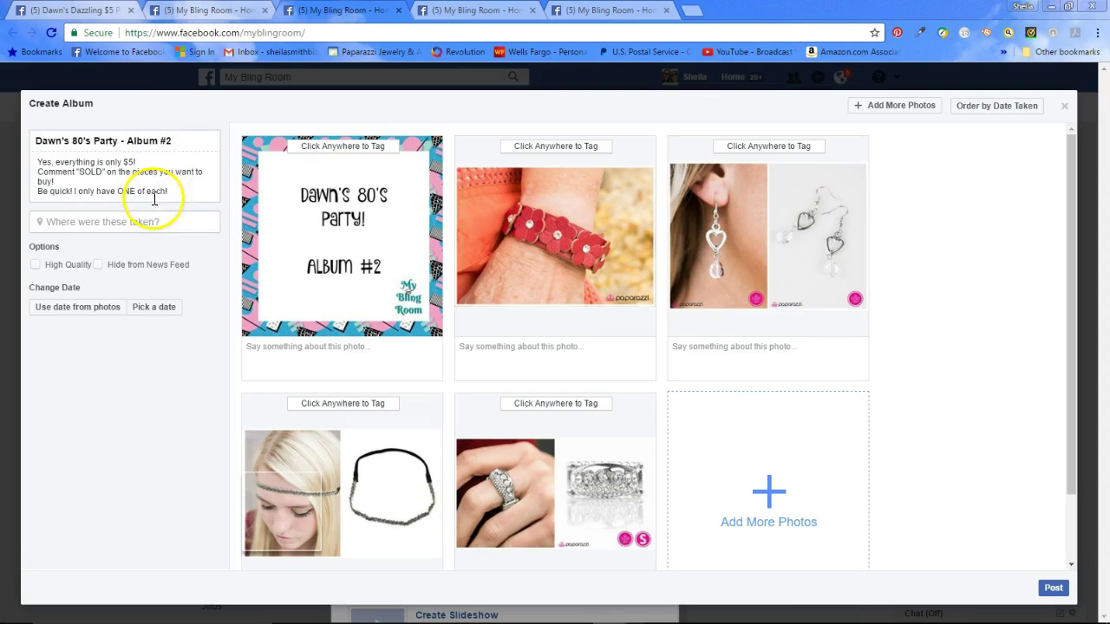
pyautogui.moveTo(177, 195); pyautogui.dragTo(135, 191)
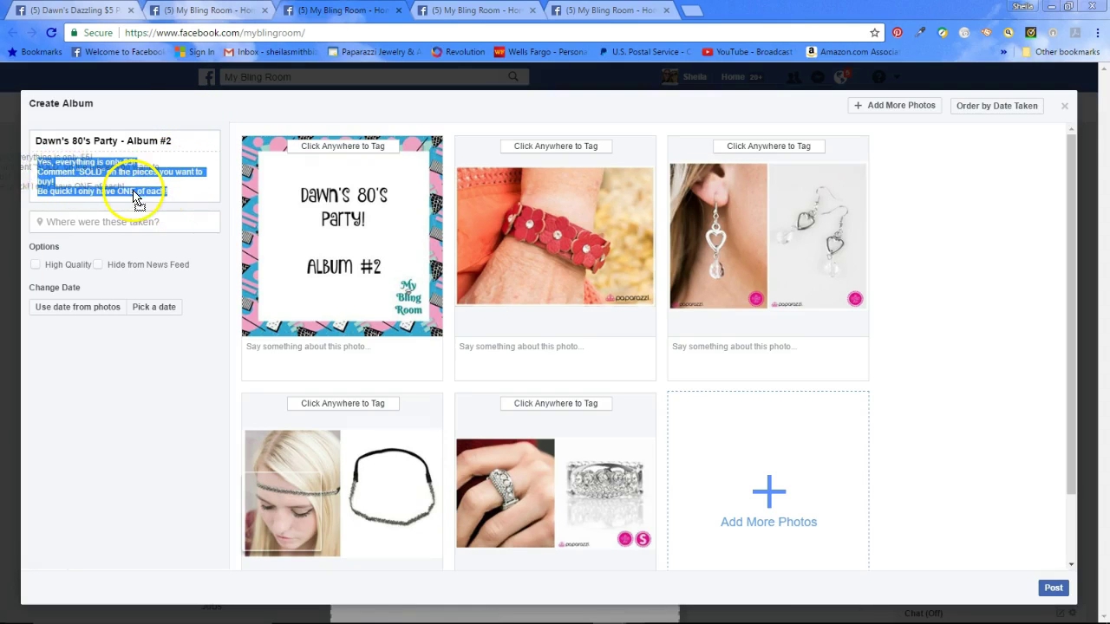
pyautogui.rightClick(134, 195)
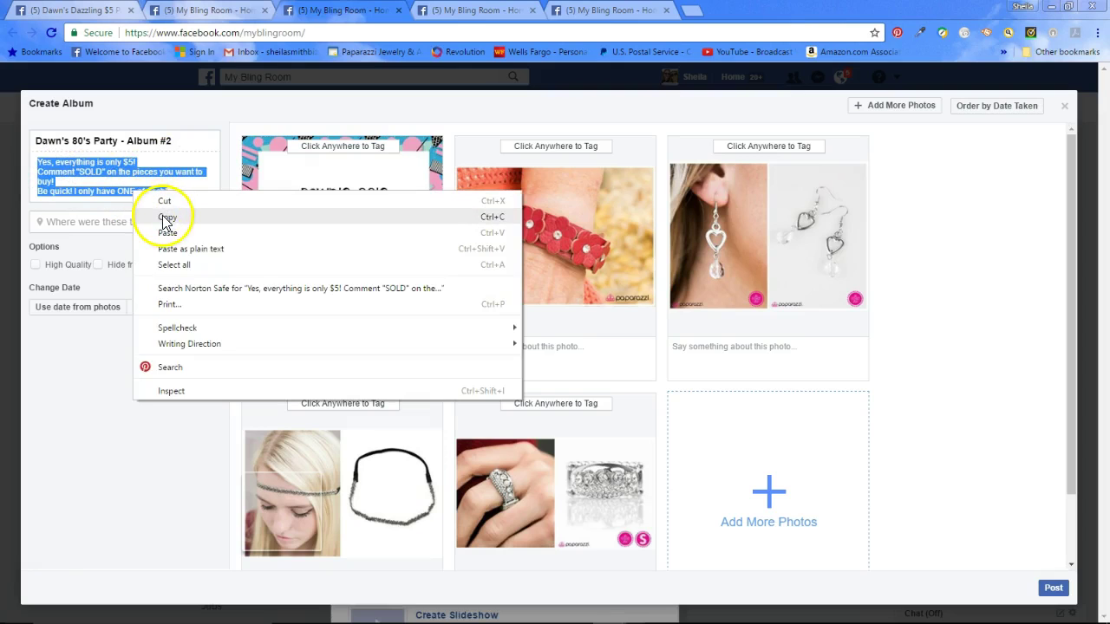
pyautogui.click(171, 218)
pyautogui.click(212, 10)
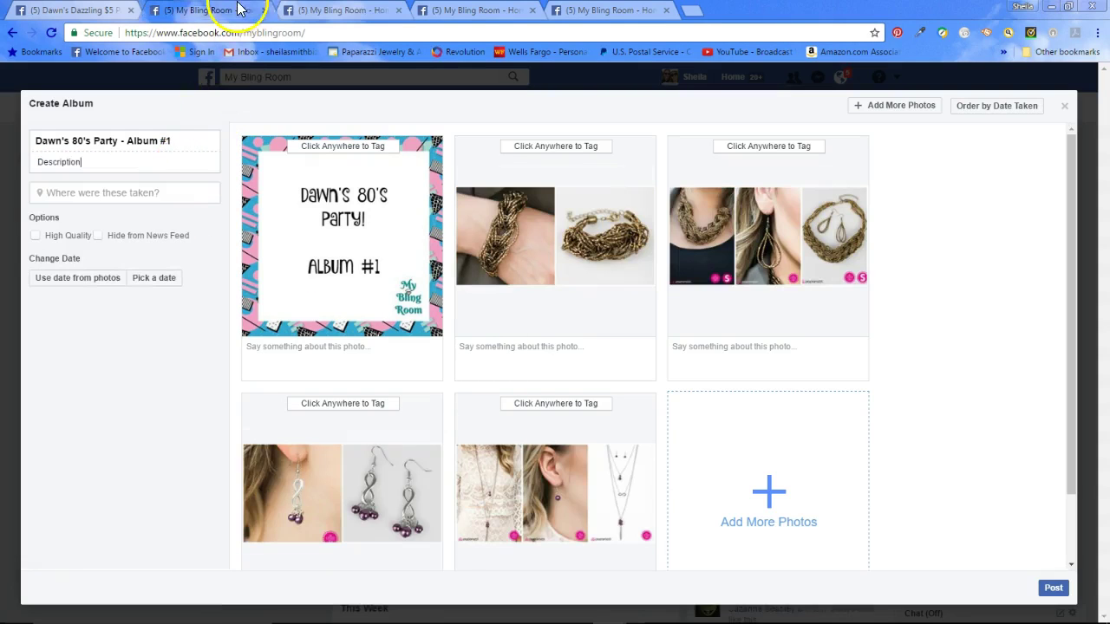
pyautogui.moveTo(172, 163); pyautogui.dragTo(32, 163)
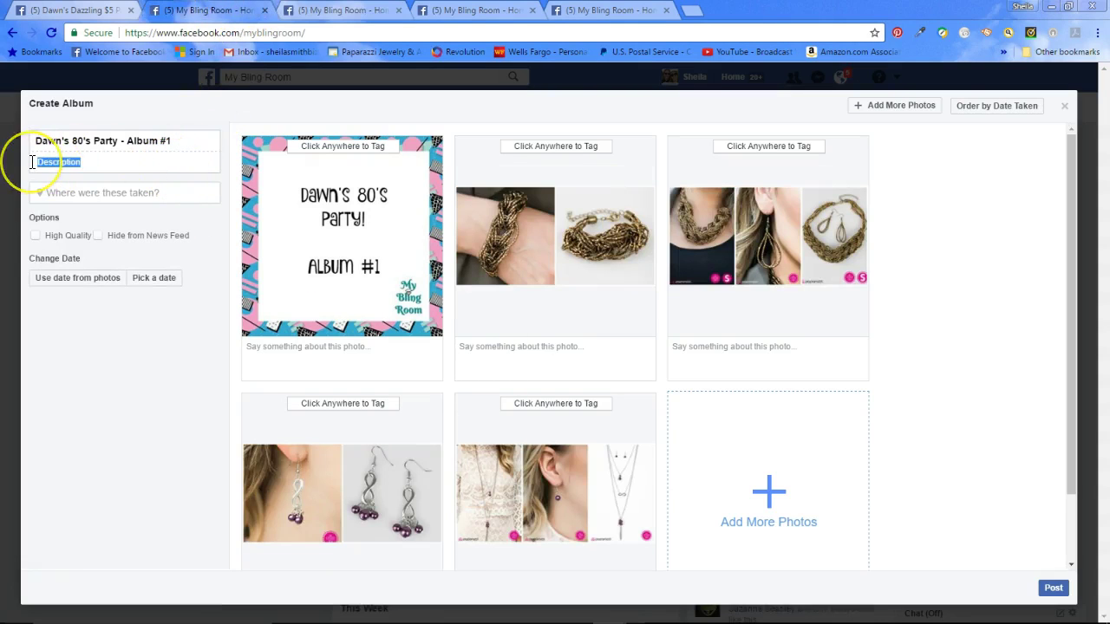
pyautogui.hotkey('ctrl', 'v')
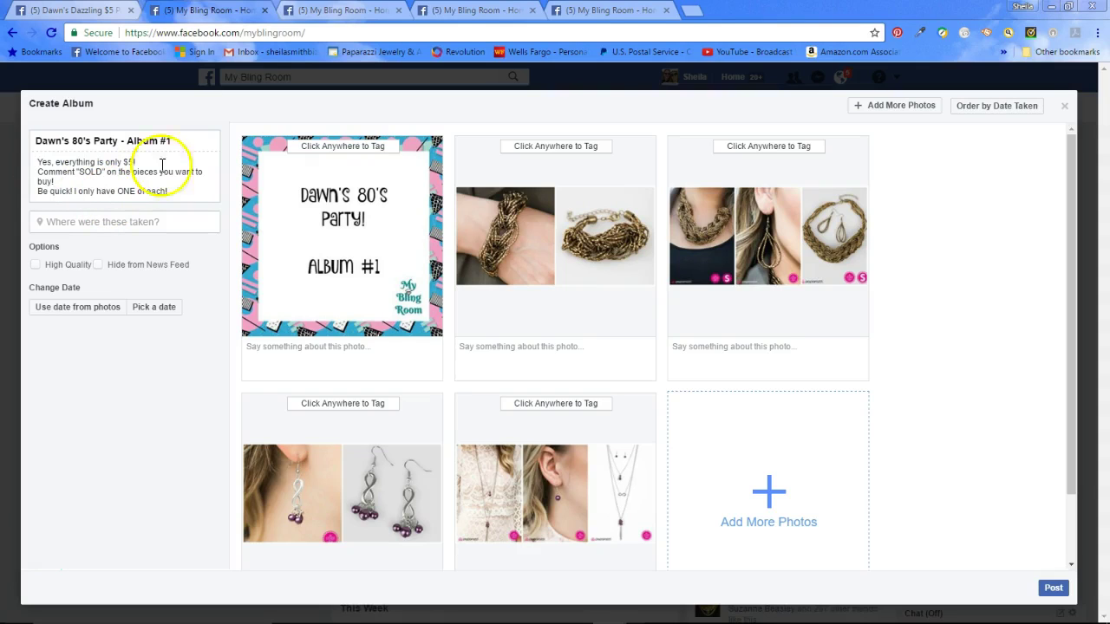
# - Review the prepared drafts of Album #2, Album #3 and Album #4, checking their titles, descriptions and photos
pyautogui.click(321, 8)
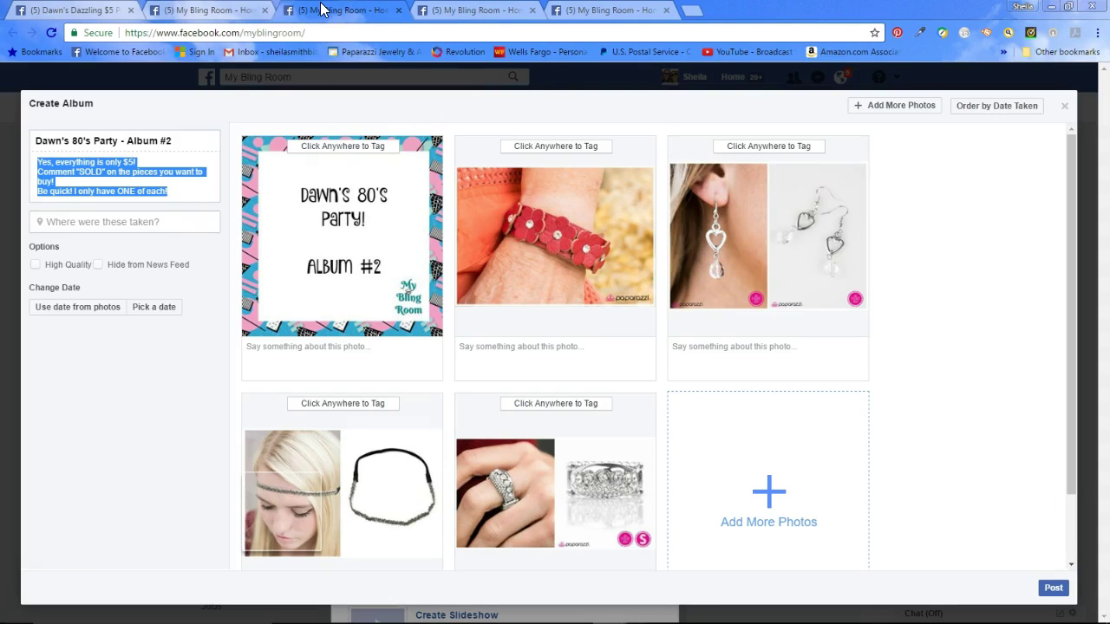
pyautogui.click(214, 172)
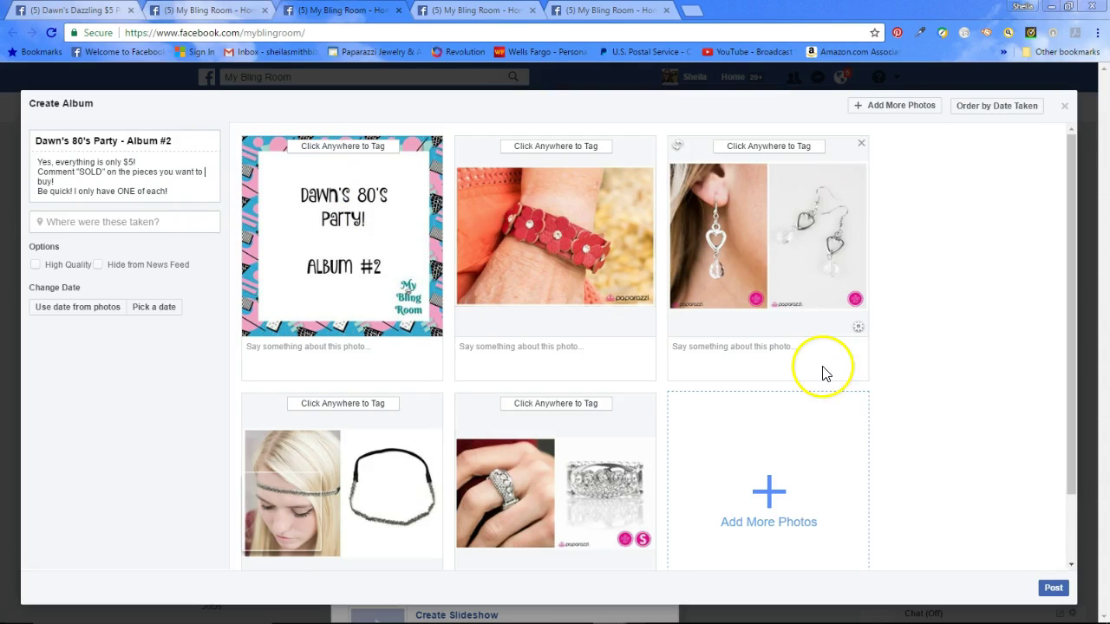
pyautogui.scroll(-1, 924, 360)
pyautogui.scroll(1, 924, 360)
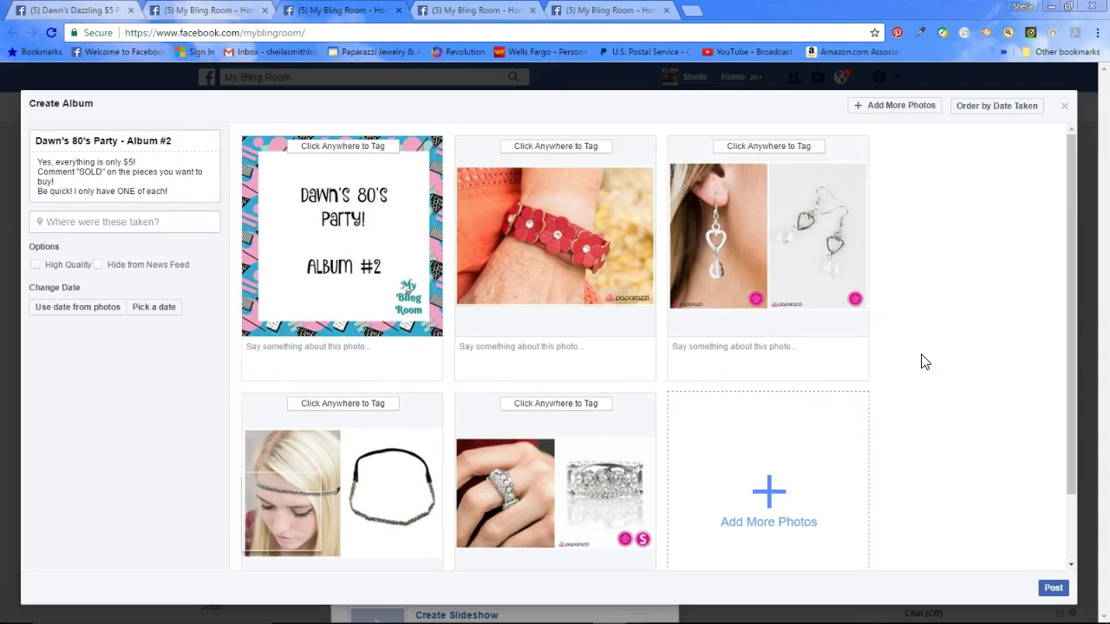
pyautogui.click(481, 13)
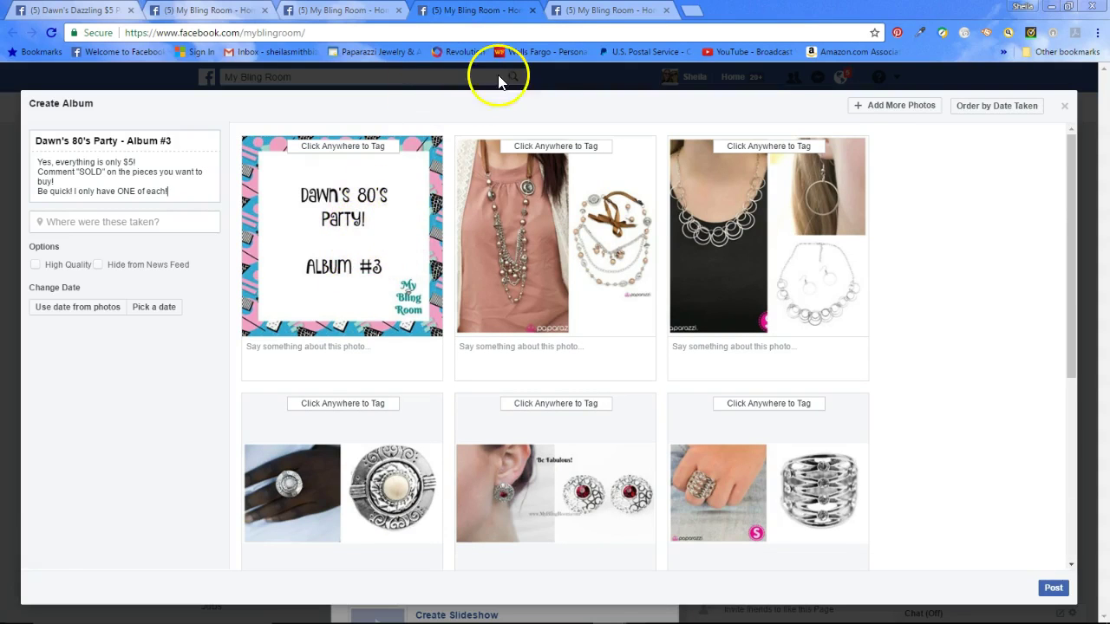
pyautogui.click(586, 10)
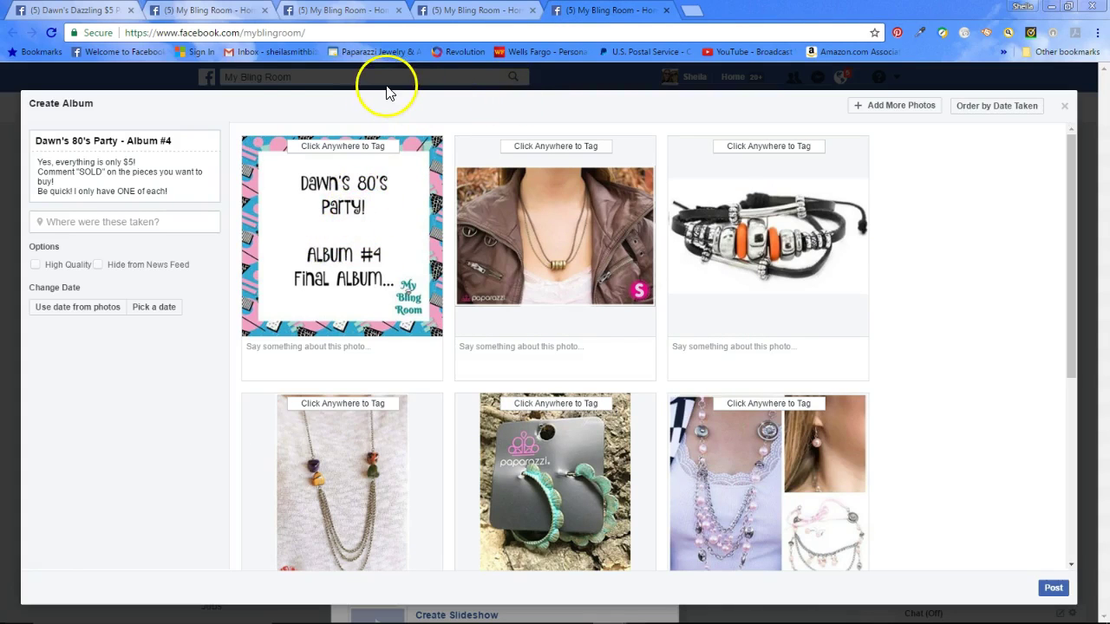
# - Return to the party's event page, look it over and reload it
pyautogui.click(73, 11)
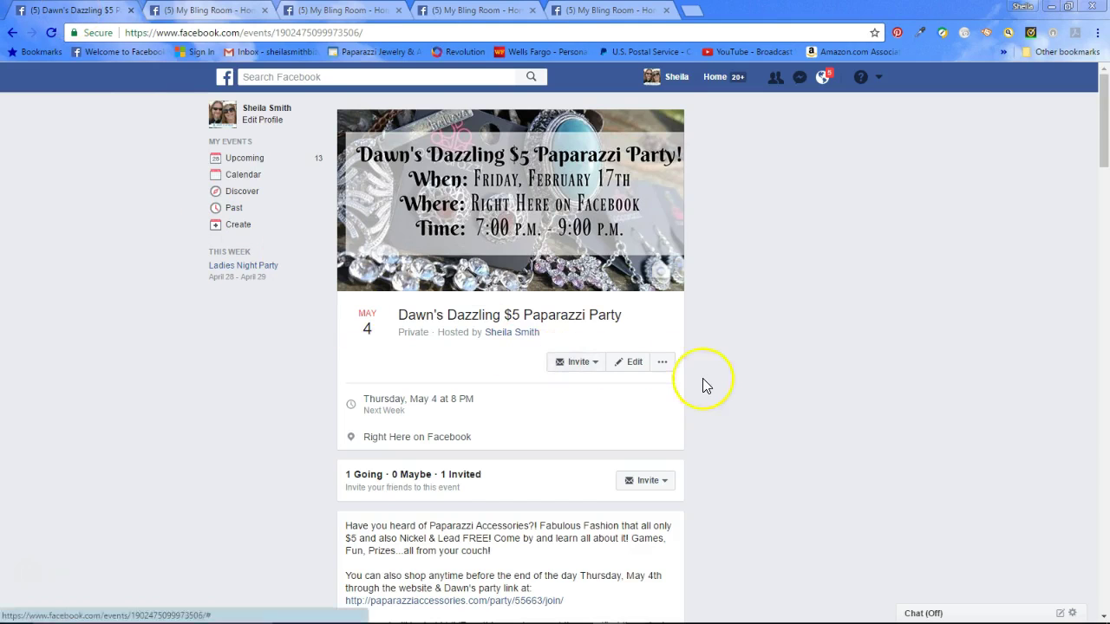
pyautogui.scroll(-4, 703, 384)
pyautogui.scroll(-3, 702, 378)
pyautogui.scroll(7, 703, 379)
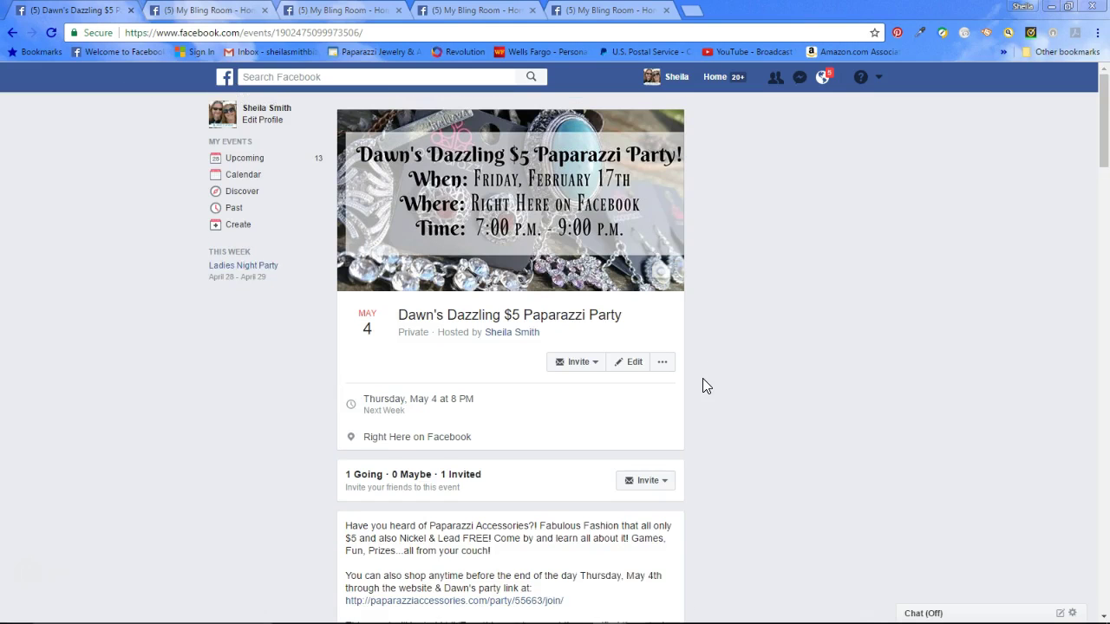
pyautogui.click(51, 33)
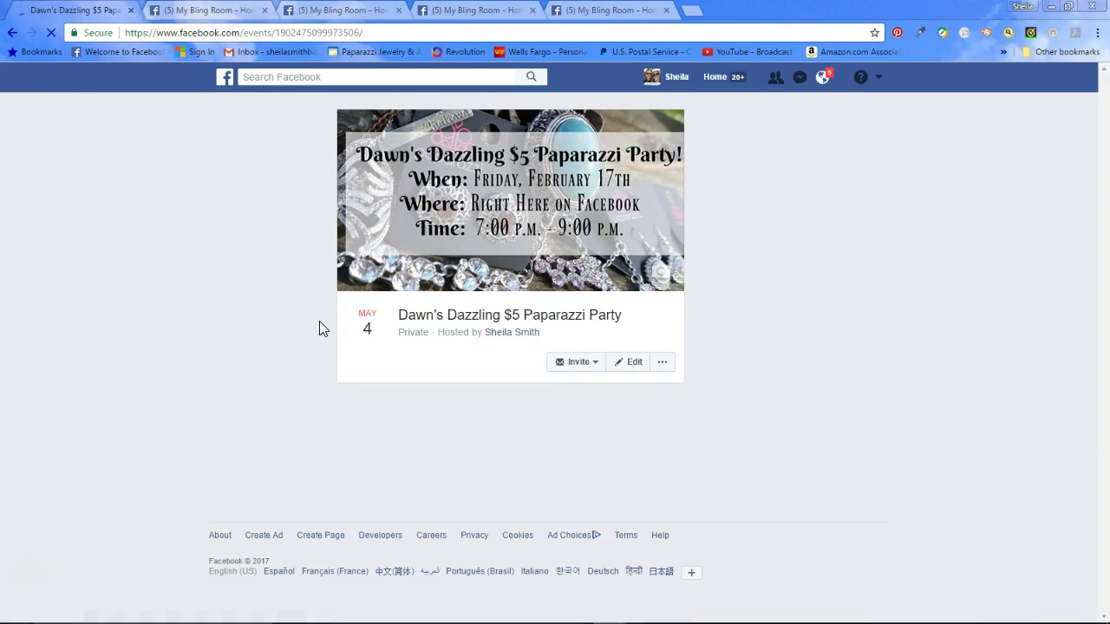
# - Play part of the "See you in 30 minutes!" video on the event page and pause it
pyautogui.scroll(-5, 320, 321)
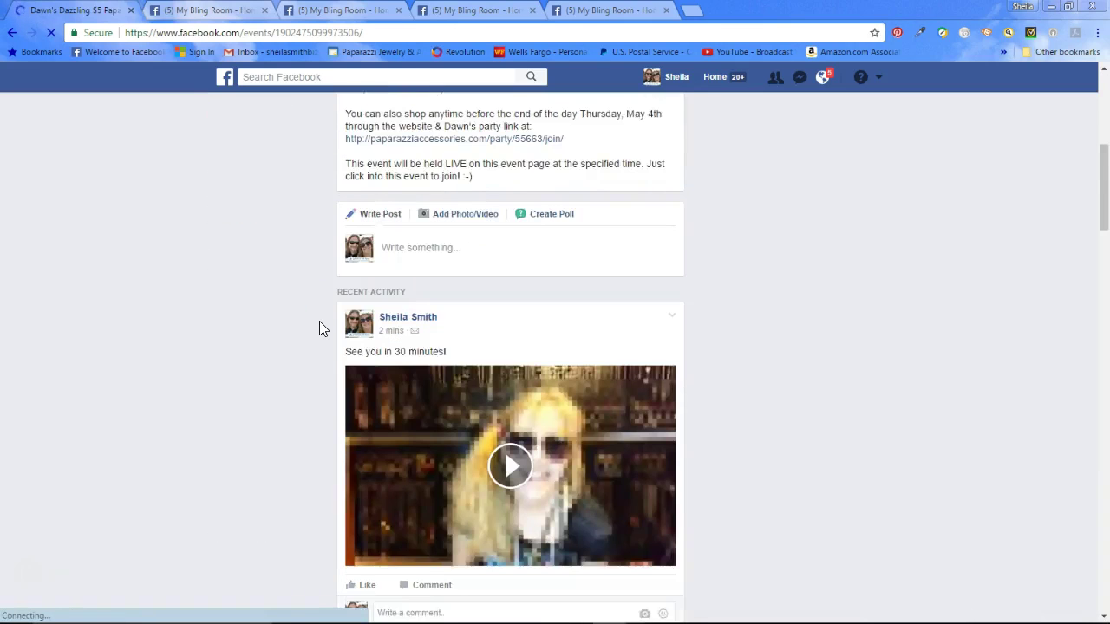
pyautogui.scroll(-2, 320, 328)
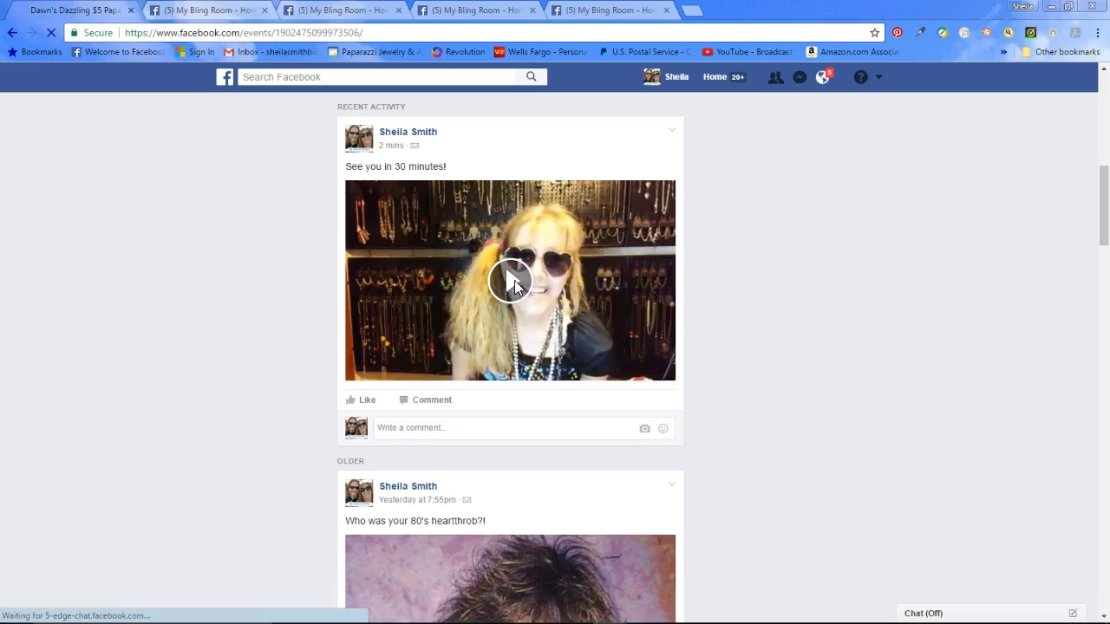
pyautogui.click(514, 280)
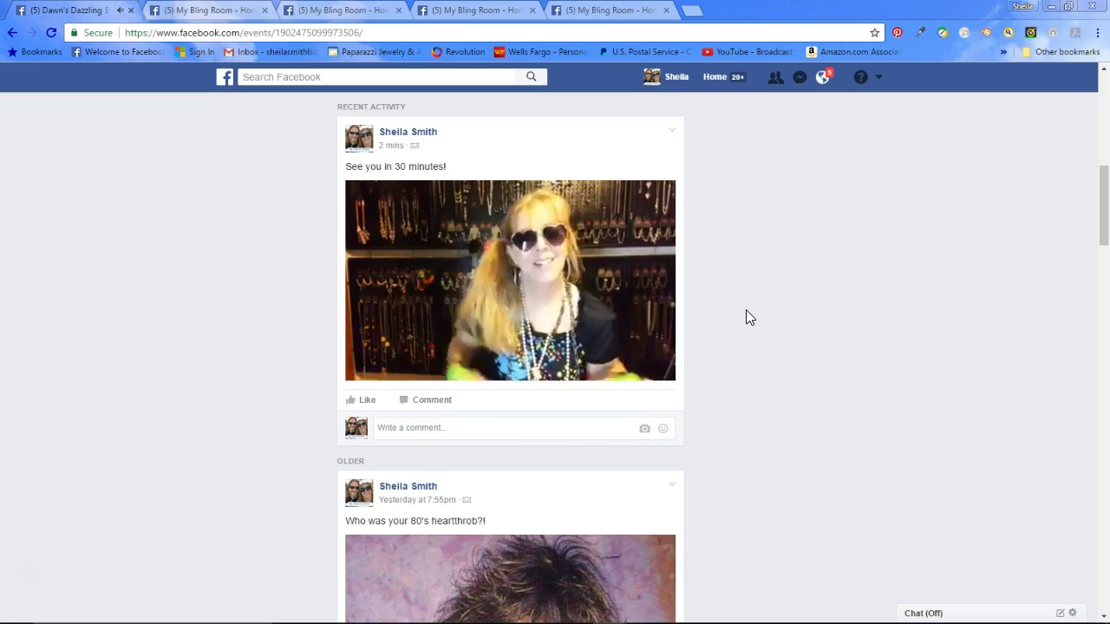
pyautogui.moveTo(588, 276)
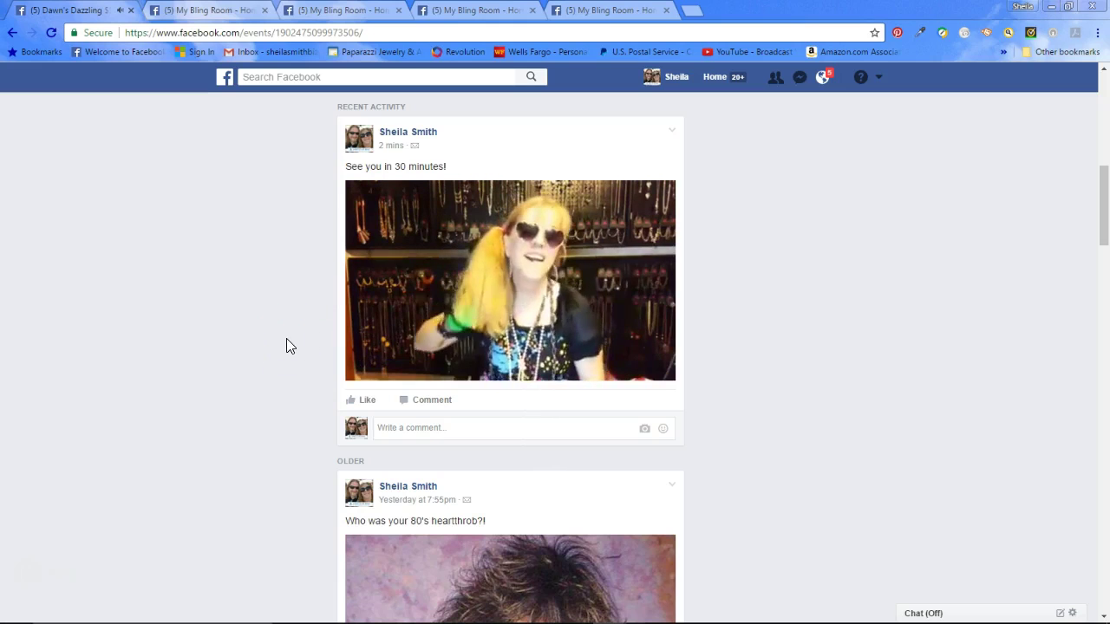
pyautogui.click(362, 363)
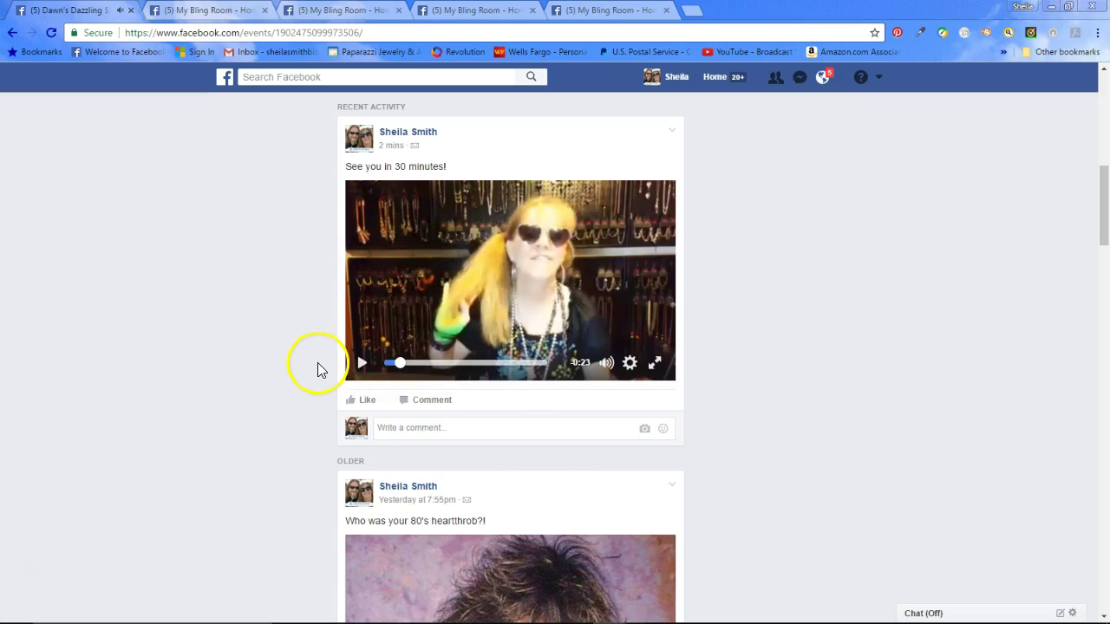
pyautogui.scroll(3, 317, 347)
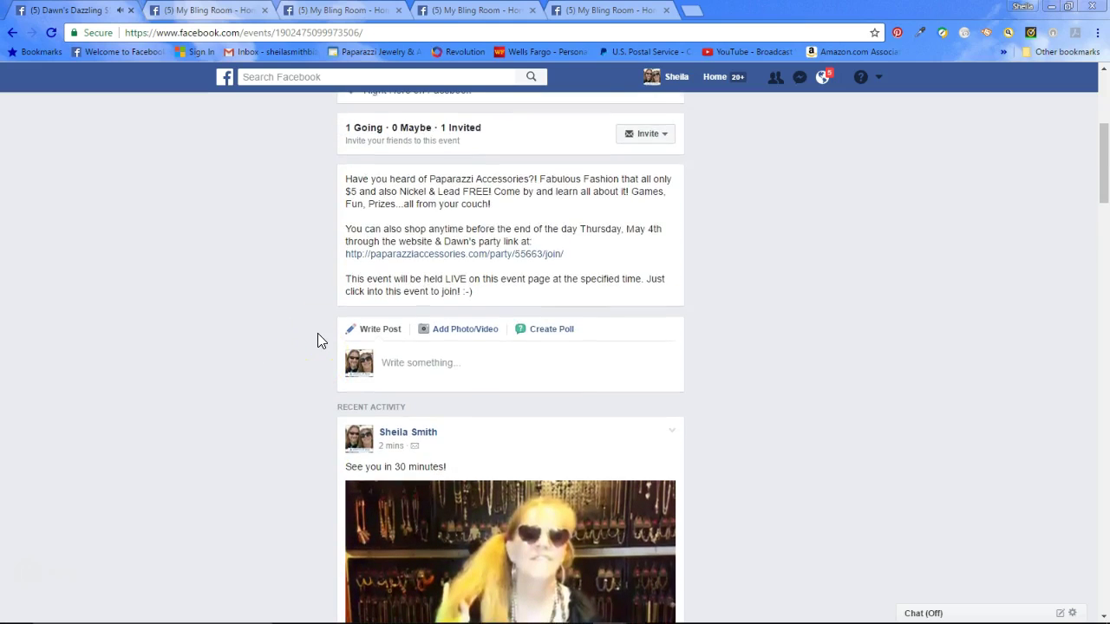
# - Copy the Post 1 heading and welcome text from the PARTY POSTS Word document into a new post on the event page
pyautogui.moveTo(300, 609)
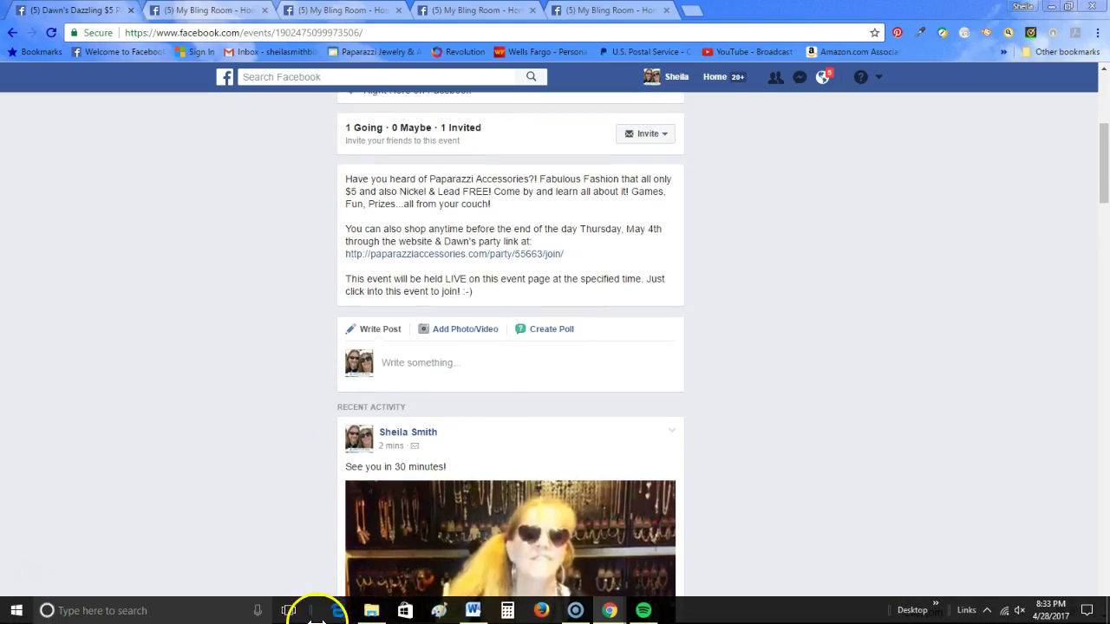
pyautogui.click(473, 611)
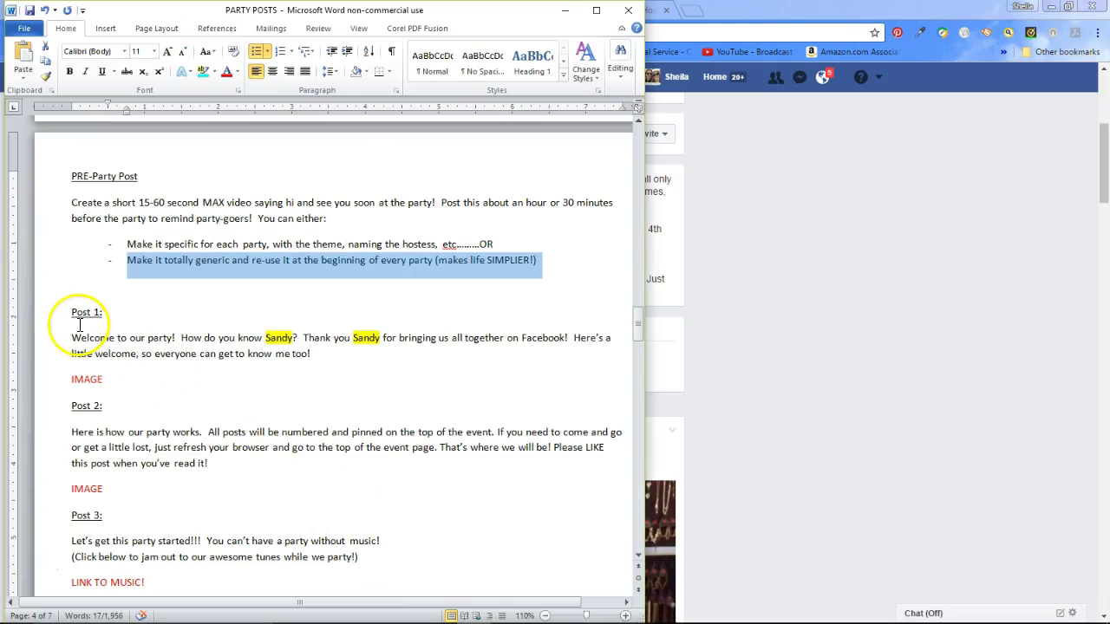
pyautogui.moveTo(73, 312); pyautogui.dragTo(328, 362)
pyautogui.hotkey('ctrl', 'c')
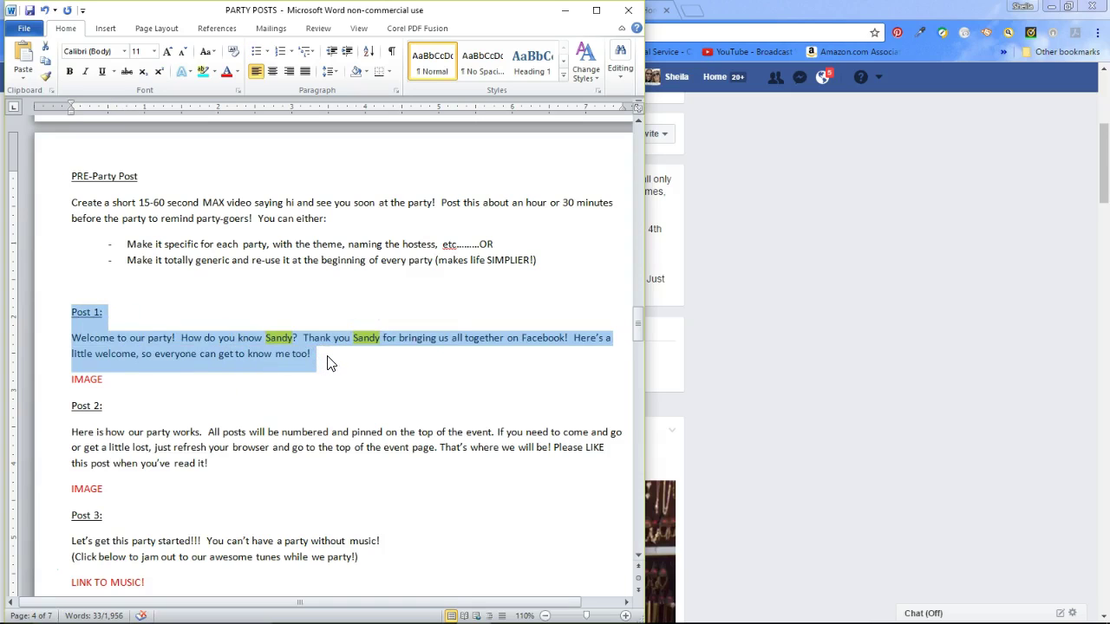
pyautogui.click(723, 362)
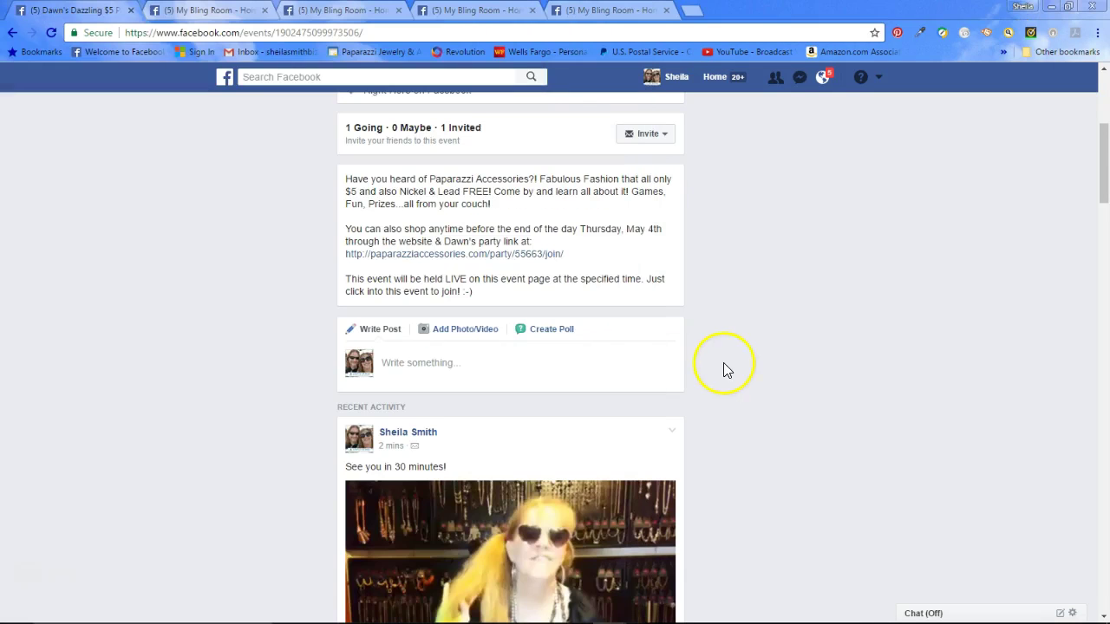
pyautogui.click(446, 361)
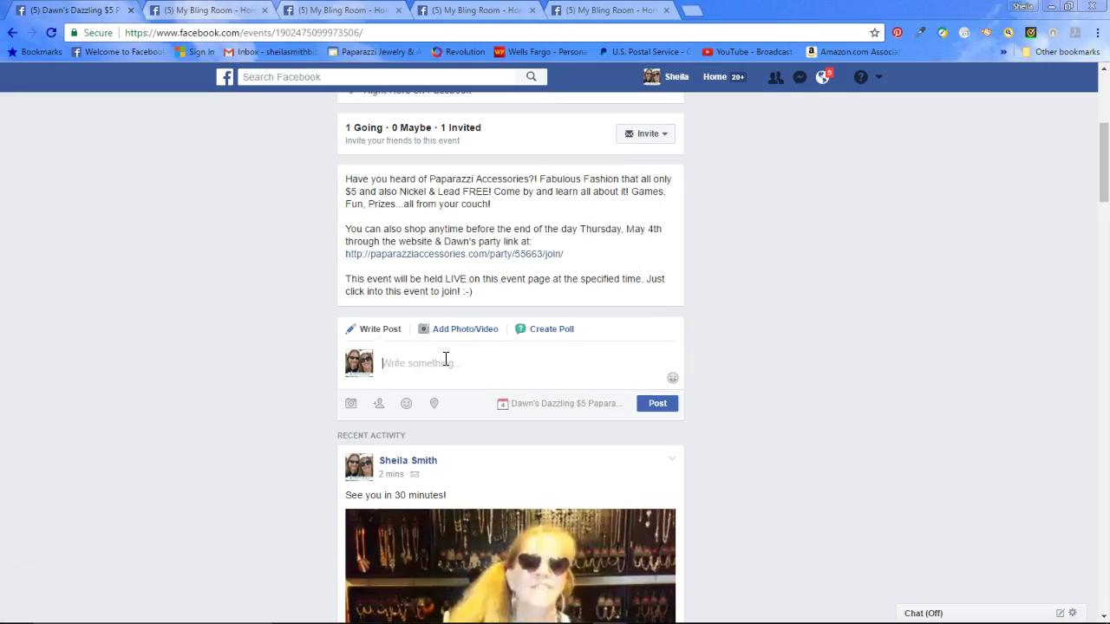
pyautogui.hotkey('ctrl', 'v')
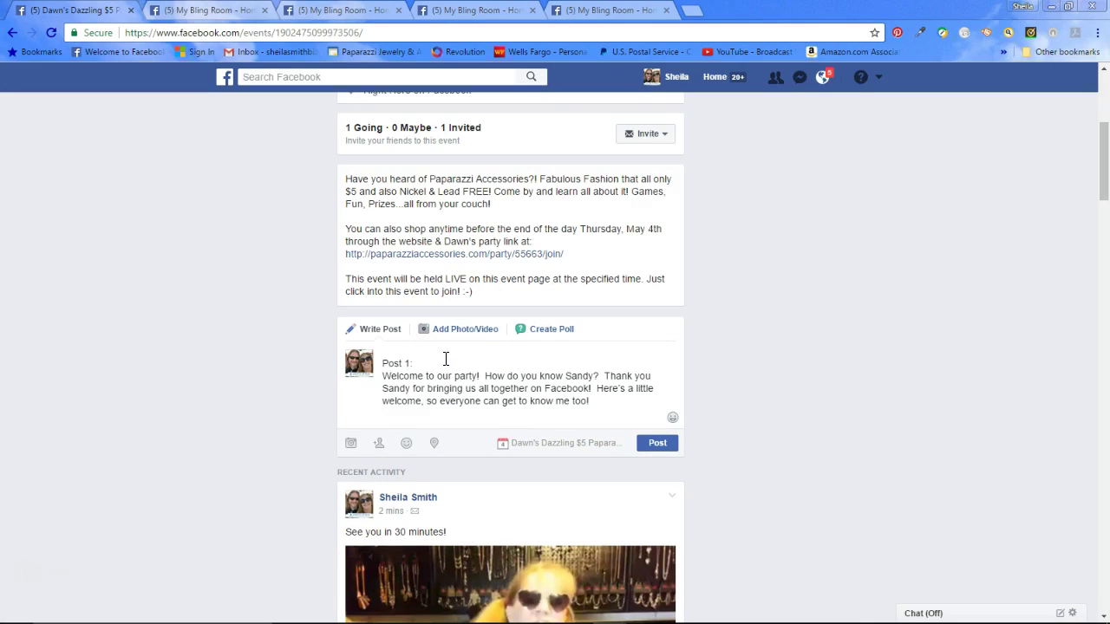
# - Replace the placeholder name in the "How do you know" question with the hostess's first name
pyautogui.click(458, 372)
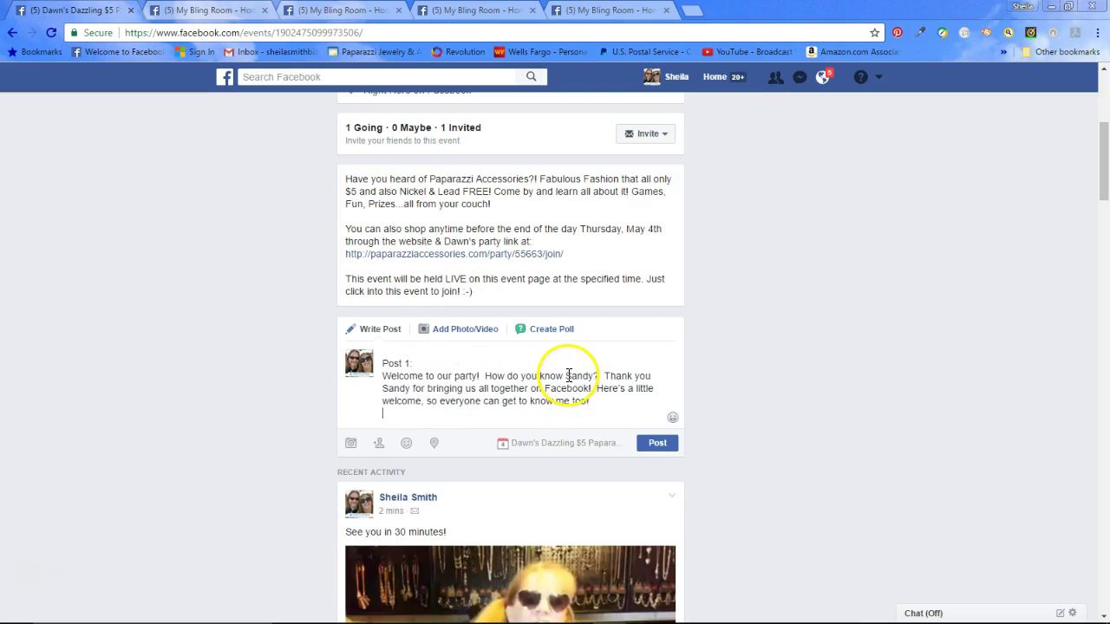
pyautogui.moveTo(565, 377); pyautogui.dragTo(596, 375)
pyautogui.scroll(-5, 596, 375)
pyautogui.scroll(1, 746, 400)
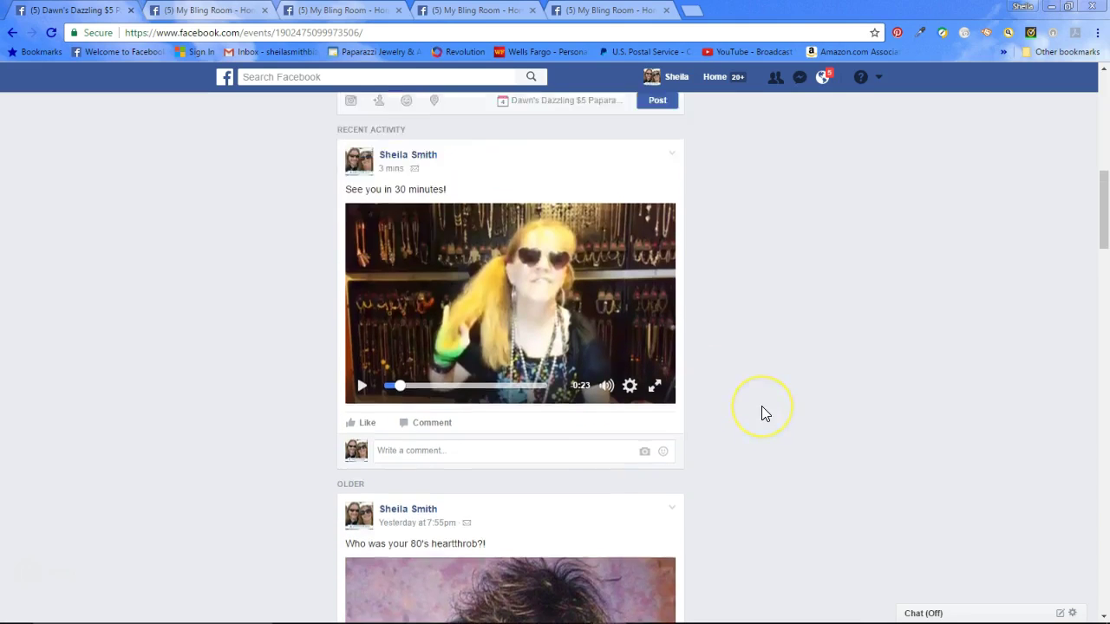
pyautogui.scroll(4, 762, 414)
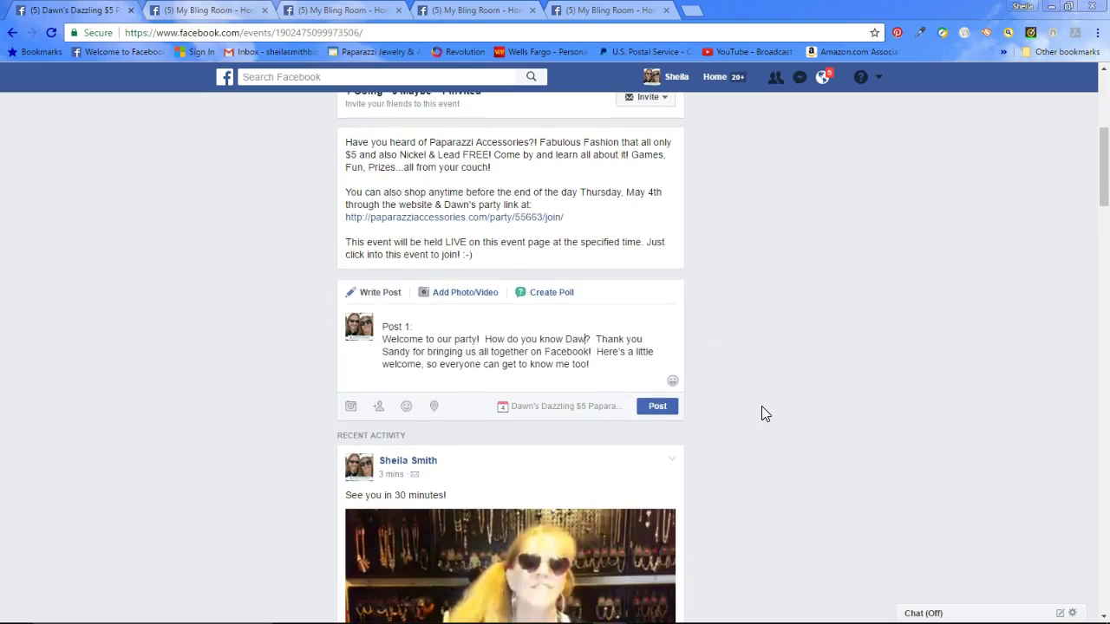
pyautogui.write('n')
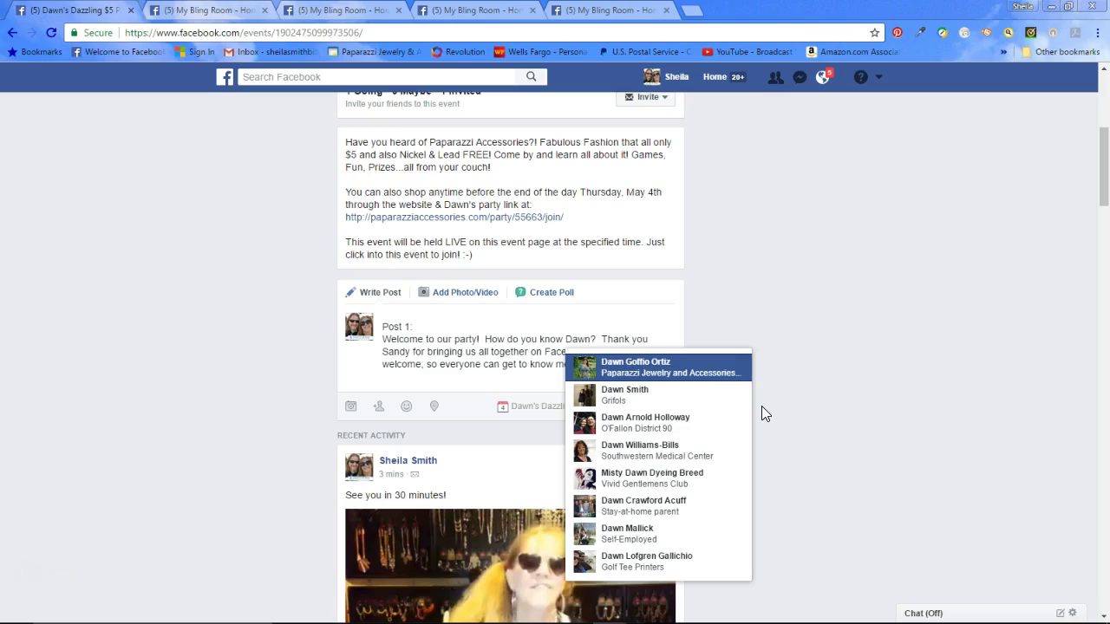
# - Replace the placeholder name after "Thank you" in the Post 1 text with the hostess's first name
pyautogui.press('Right')
pyautogui.press('Right')
pyautogui.press('Right')
pyautogui.press('Right')
pyautogui.press('Right')
pyautogui.press('Right')
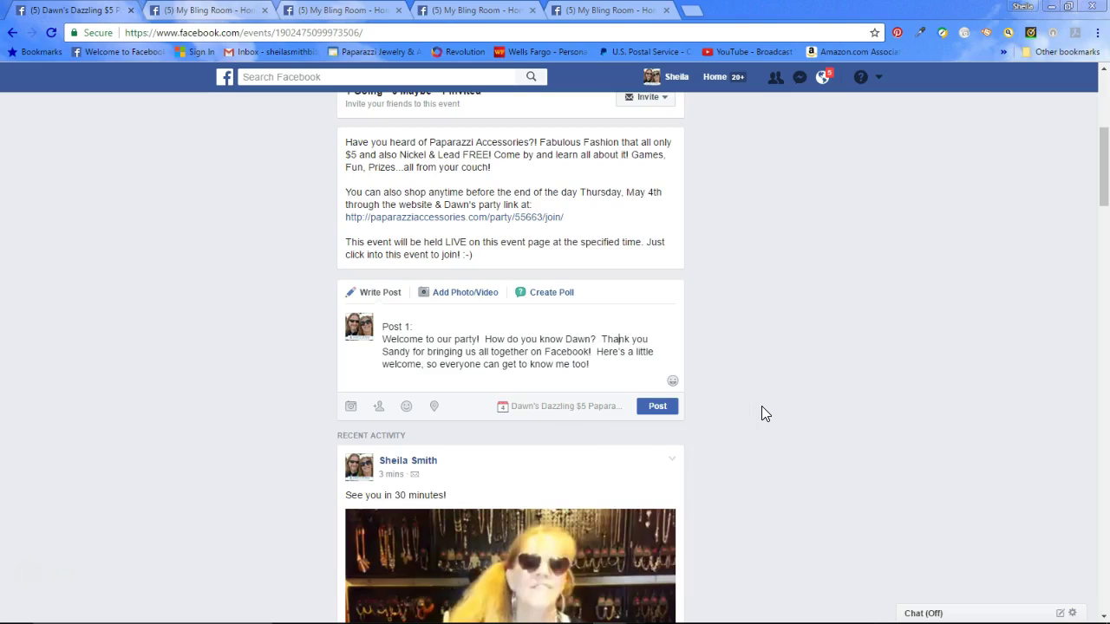
pyautogui.press('Right')
pyautogui.press('Right')
pyautogui.press('Right')
pyautogui.press('Delete')
pyautogui.press('Delete')
pyautogui.press('Delete')
pyautogui.press('Delete')
pyautogui.press('Delete')
pyautogui.press('Delete')
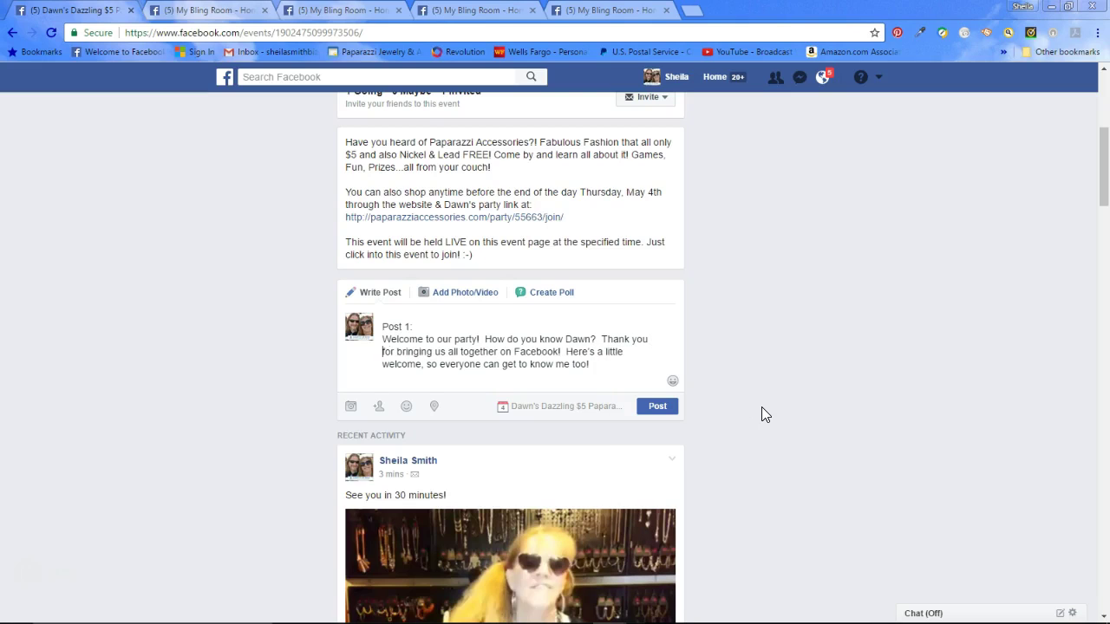
pyautogui.write('Dawn')
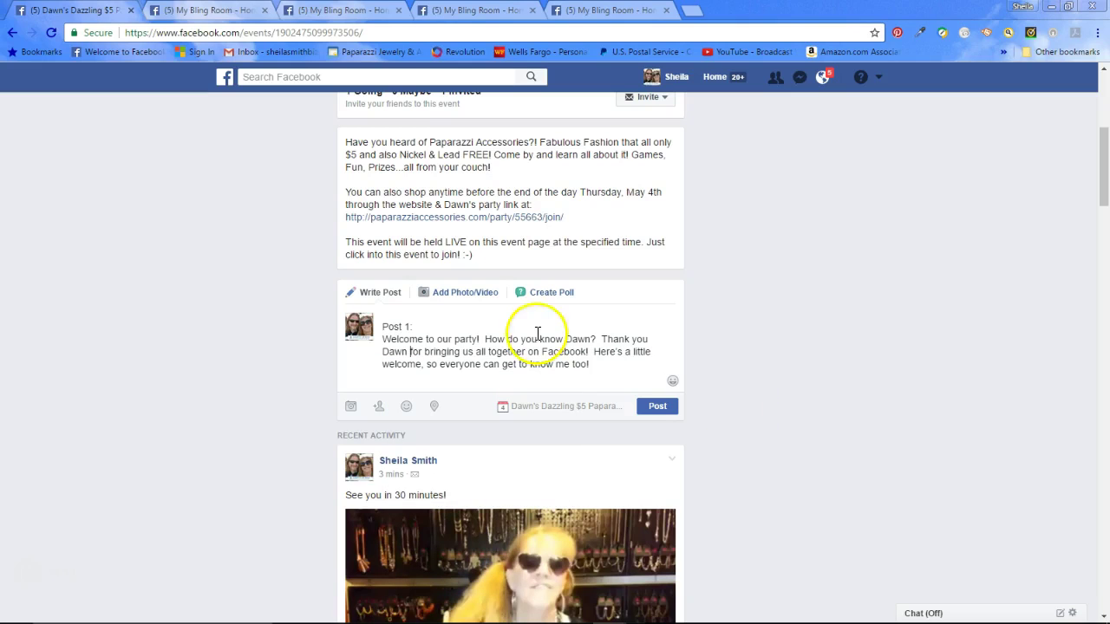
# - Attach image 1, "How Do You Know Our Wonderful Hostess?!", from the parent folder of album 1 to the Post 1 draft
pyautogui.click(463, 295)
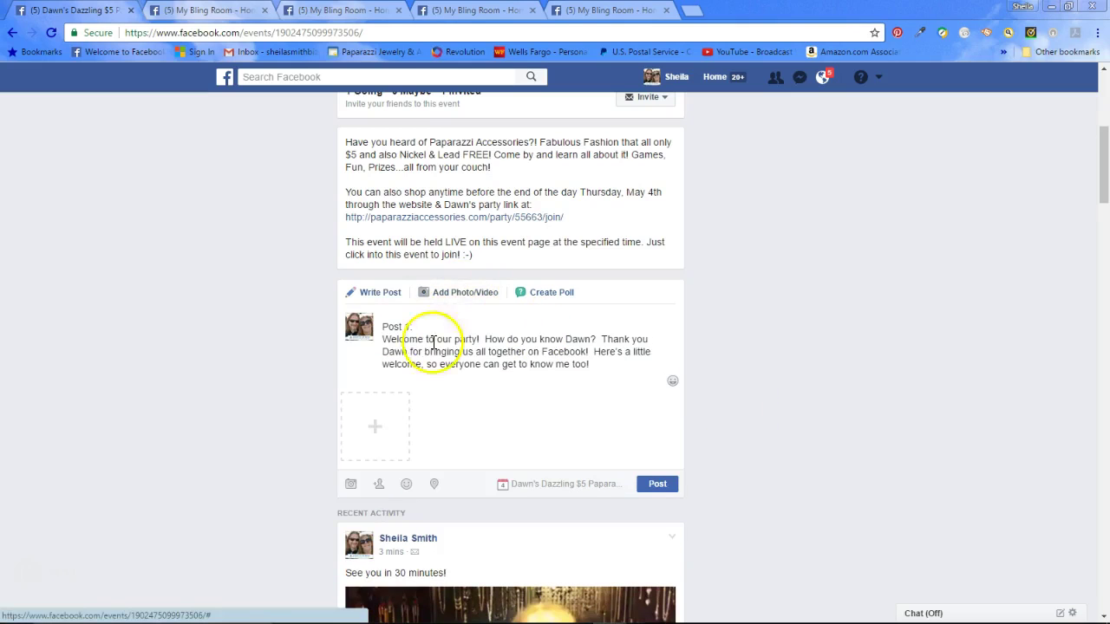
pyautogui.click(387, 430)
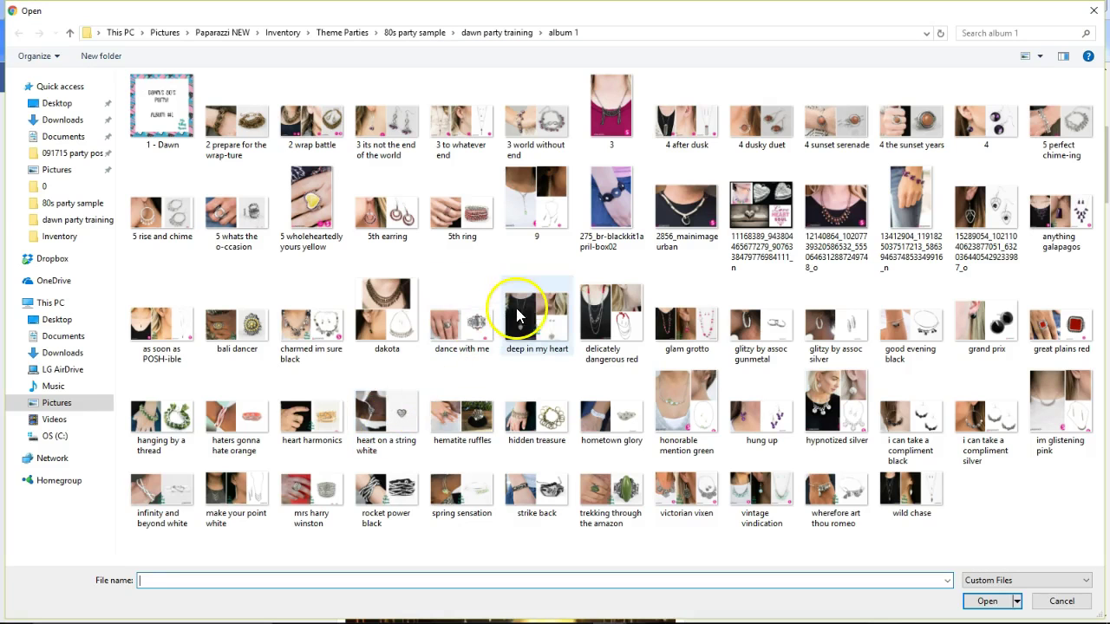
pyautogui.click(510, 33)
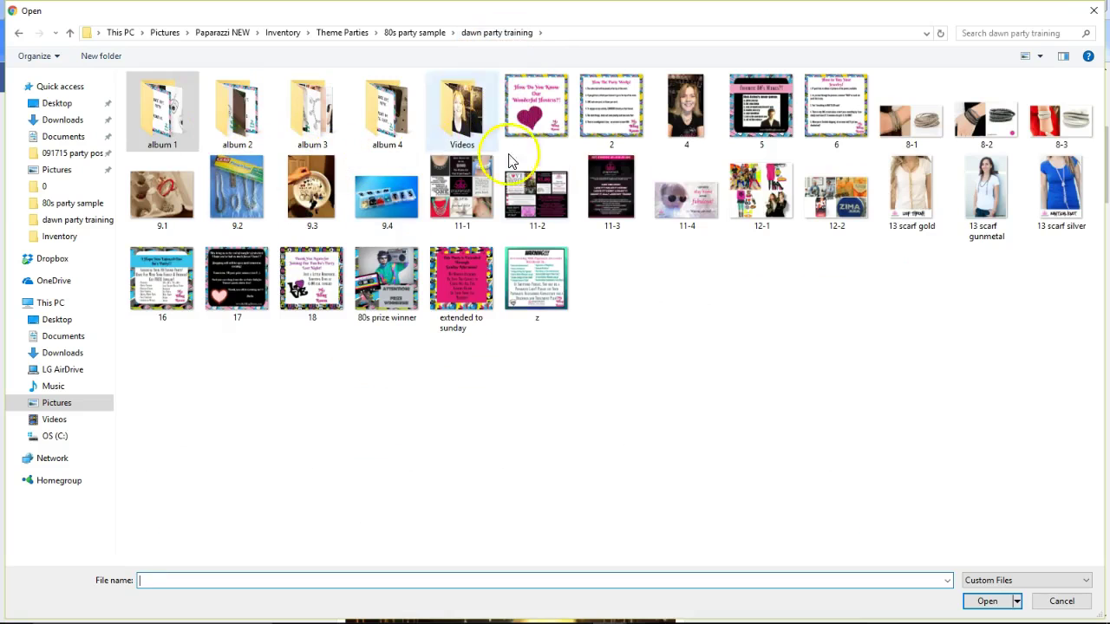
pyautogui.click(538, 122)
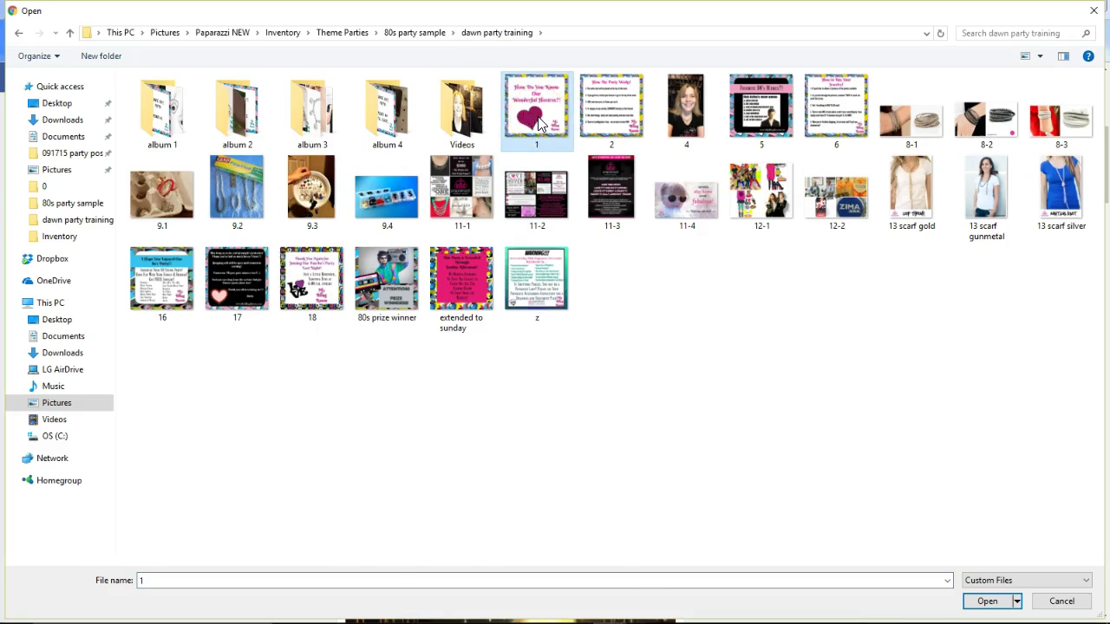
pyautogui.doubleClick(537, 121)
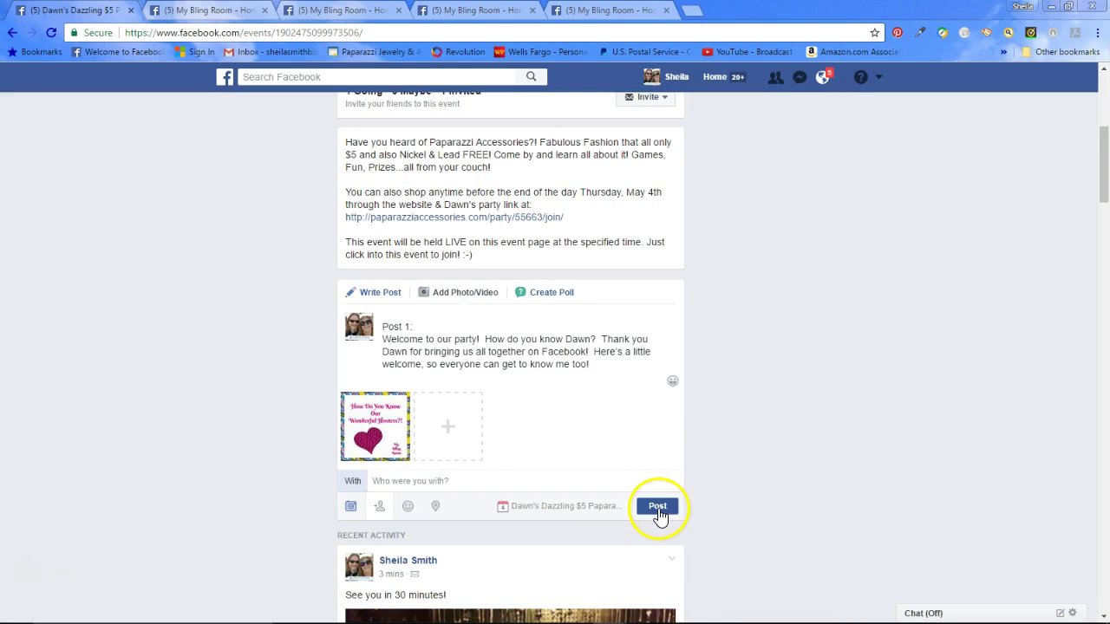
# - Publish Post 1 on the event page and look over the published post
pyautogui.click(658, 508)
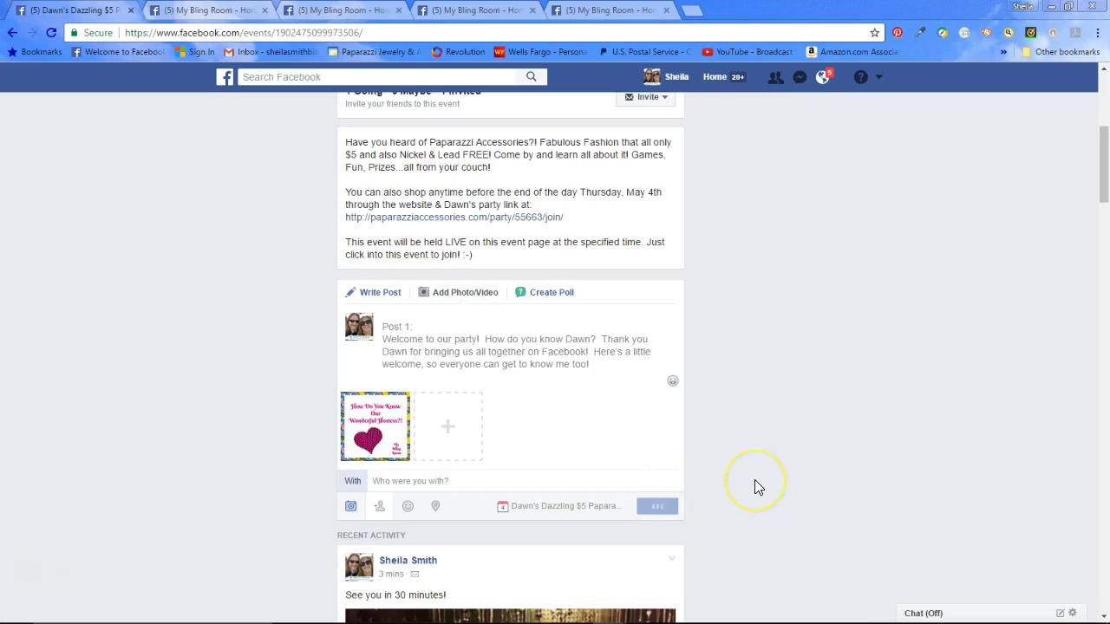
pyautogui.scroll(-3, 781, 416)
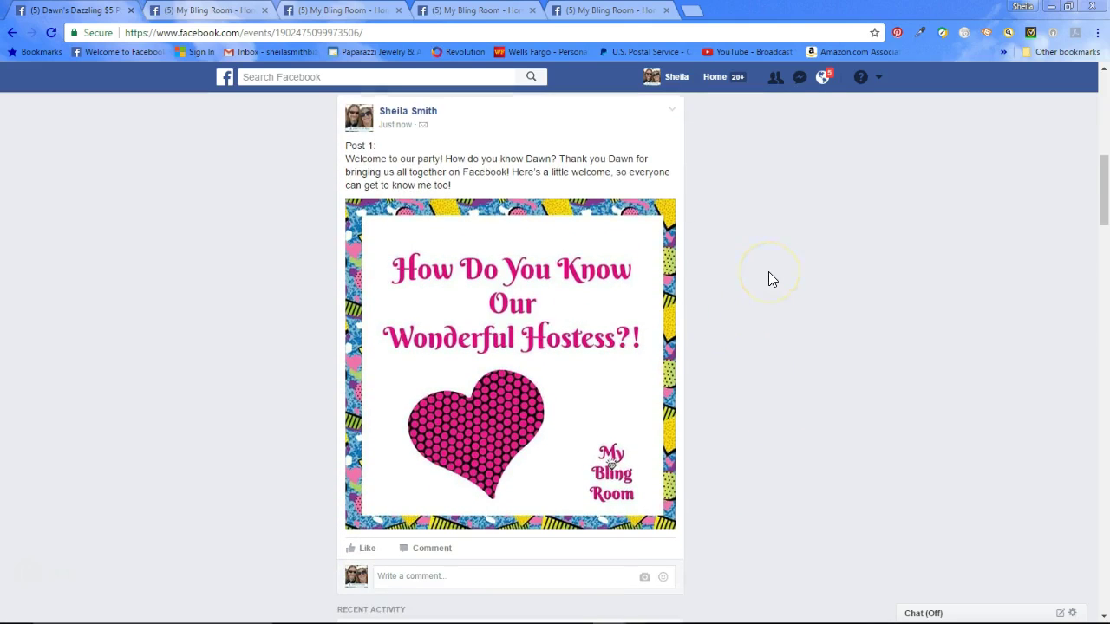
pyautogui.scroll(-2, 769, 272)
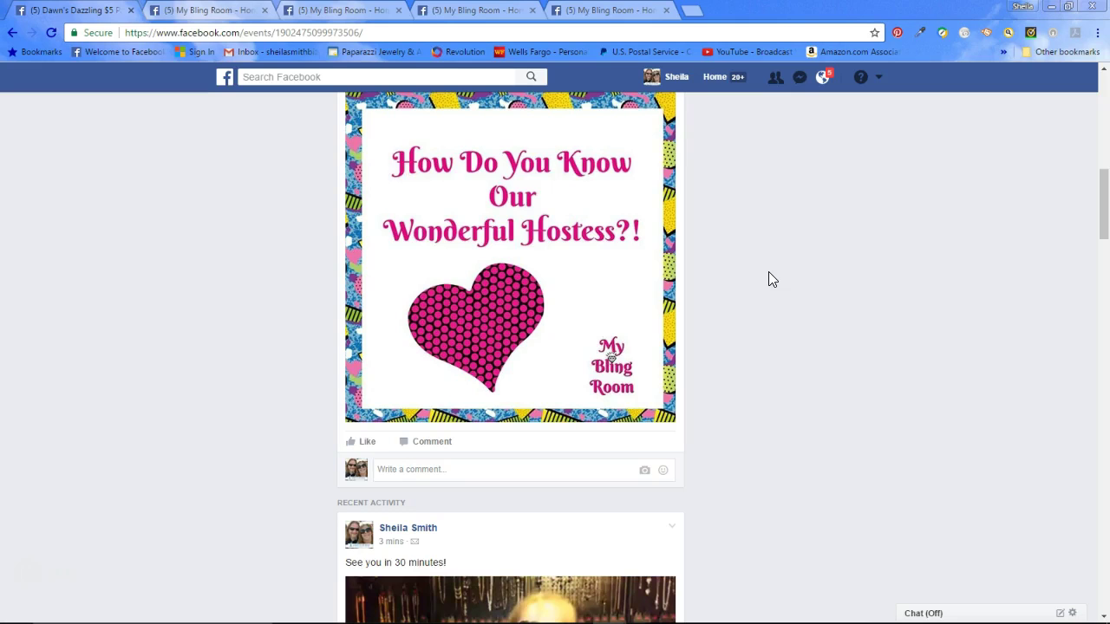
# - Switch to the PARTY POSTS document in Word and copy the Post 2 heading and its "Here is how our party works" text
pyautogui.scroll(5, 772, 250)
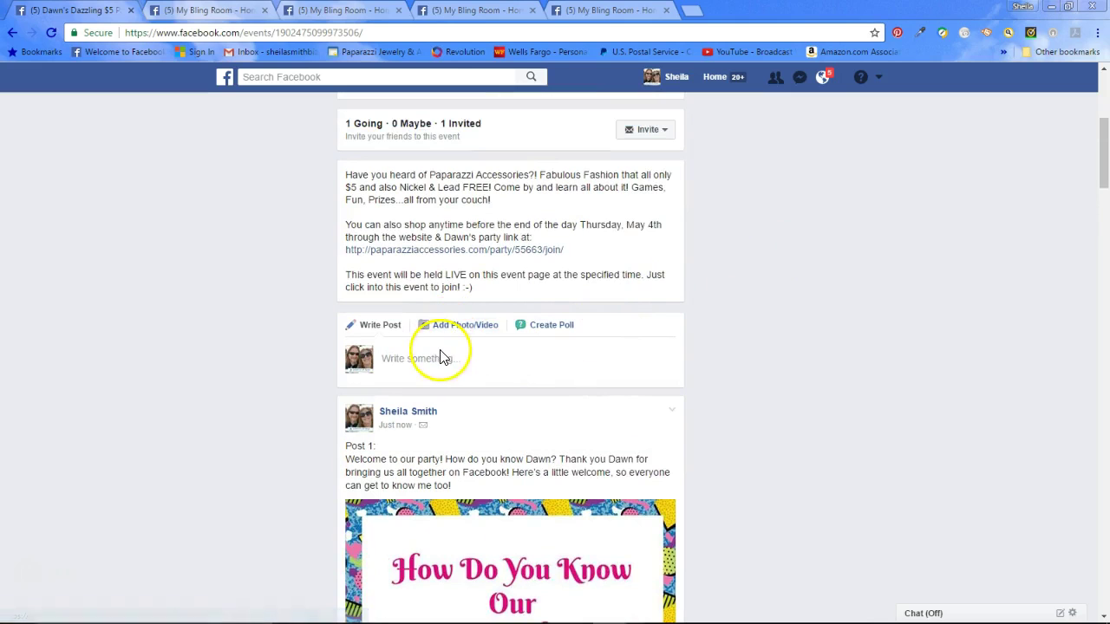
pyautogui.moveTo(429, 620)
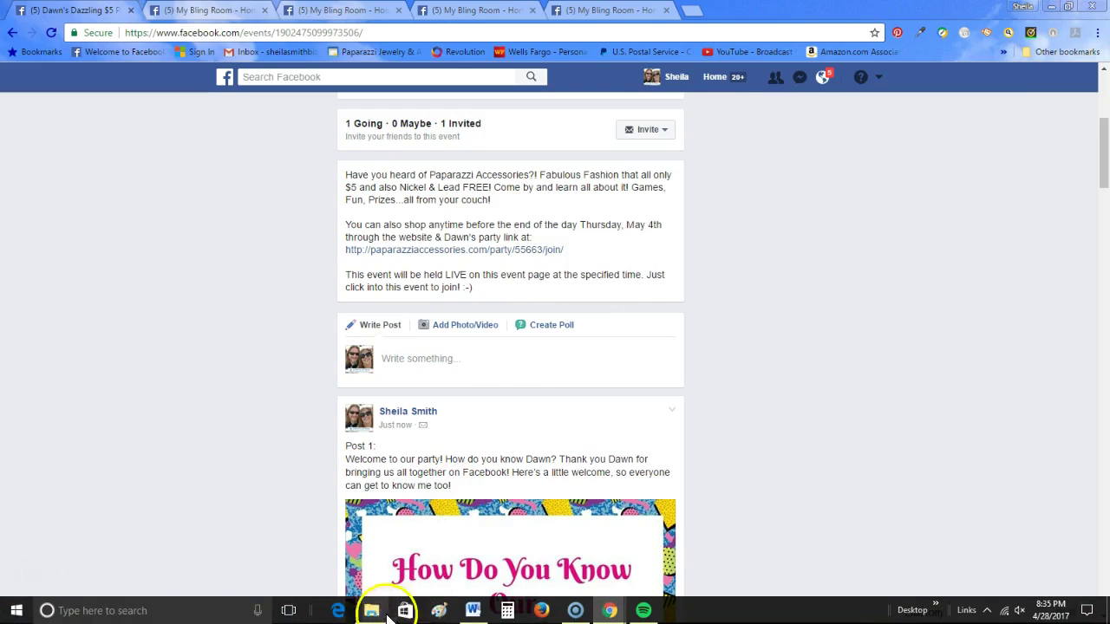
pyautogui.click(473, 610)
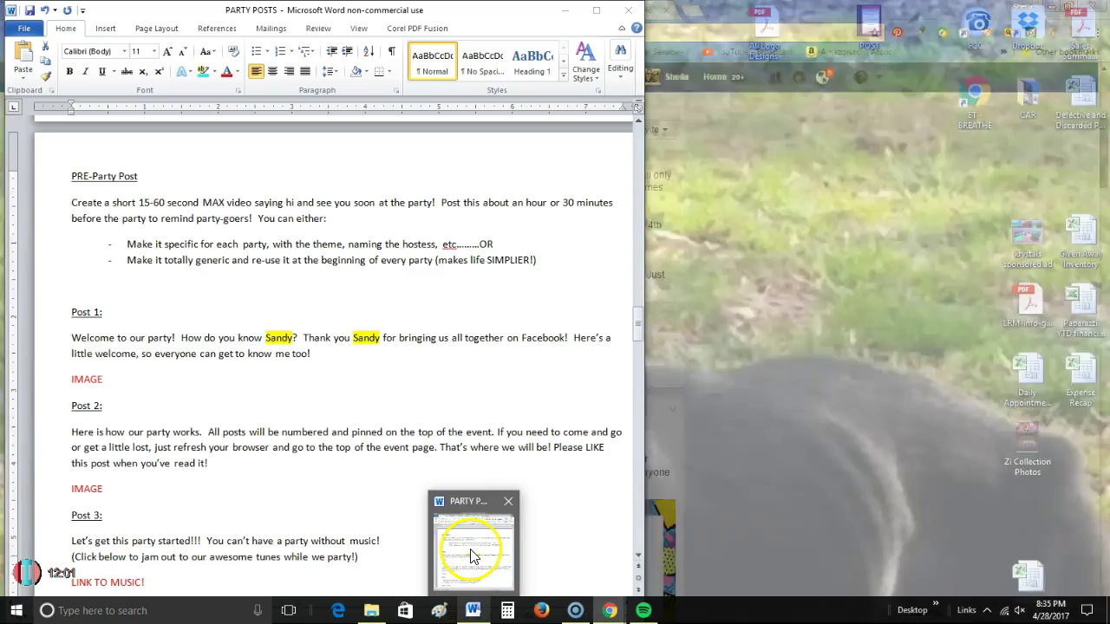
pyautogui.click(139, 415)
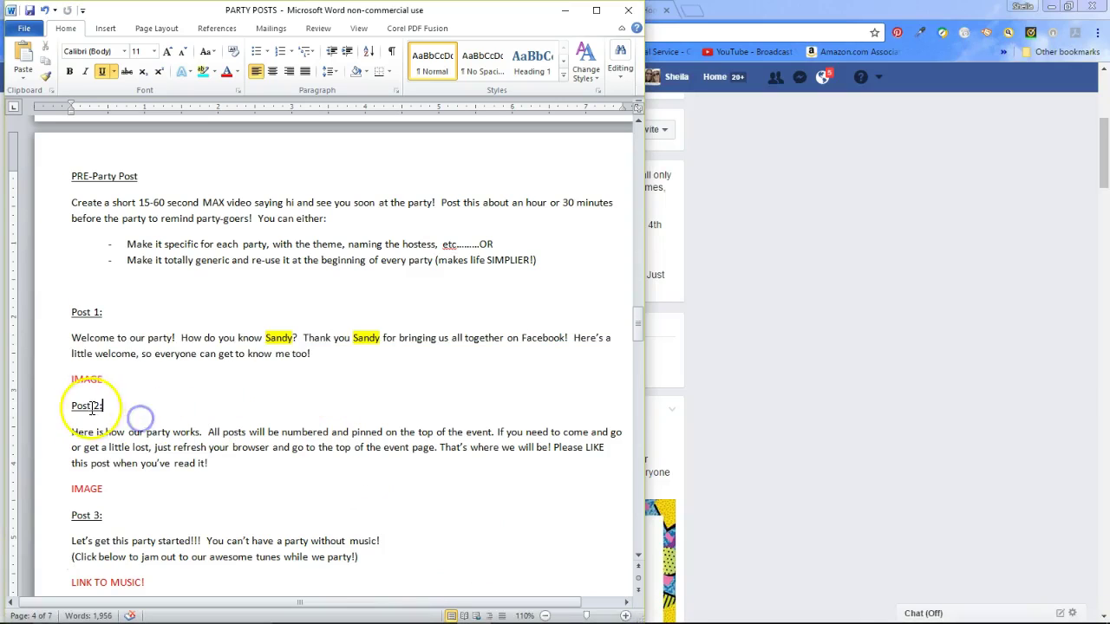
pyautogui.moveTo(72, 406); pyautogui.dragTo(217, 466)
pyautogui.hotkey('ctrl', 'c')
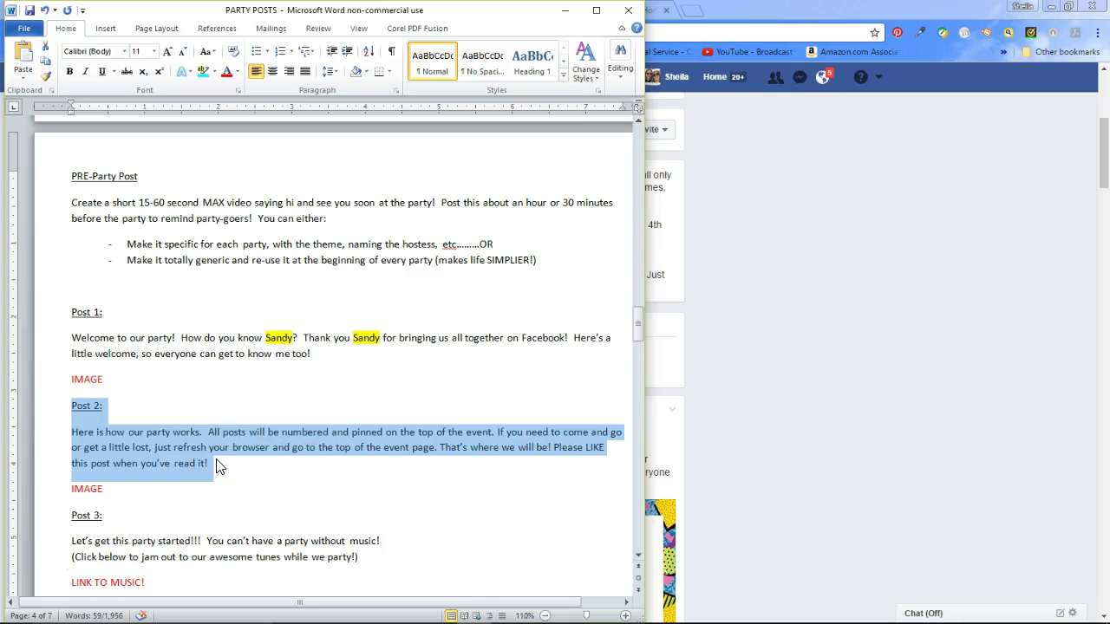
# - Return to the Facebook event page and paste the Post 2 text into a new post draft
pyautogui.click(696, 373)
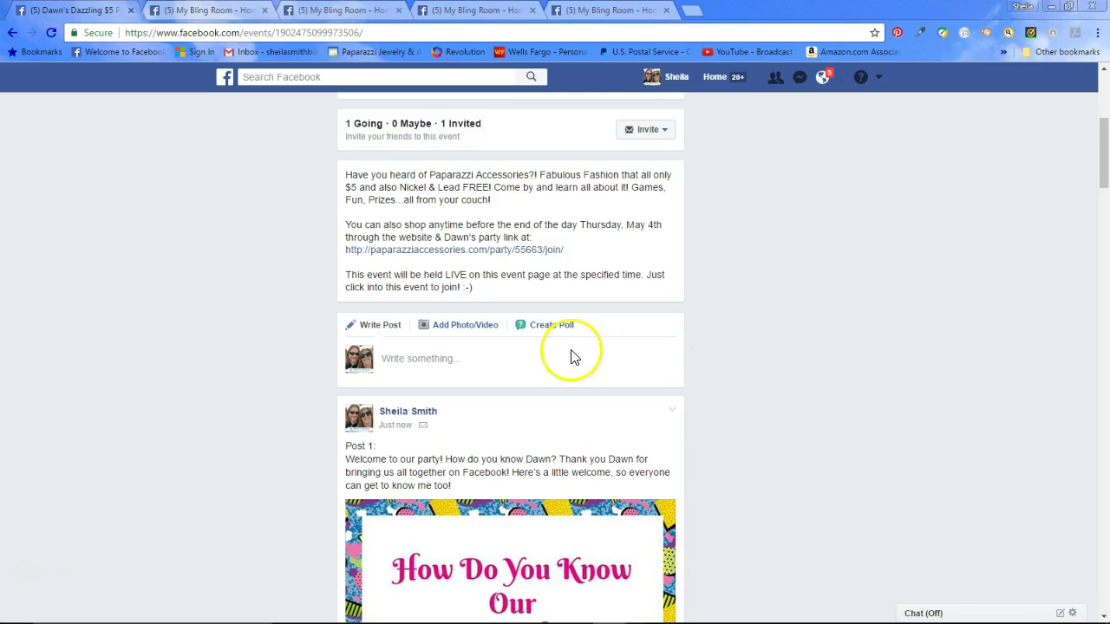
pyautogui.click(563, 358)
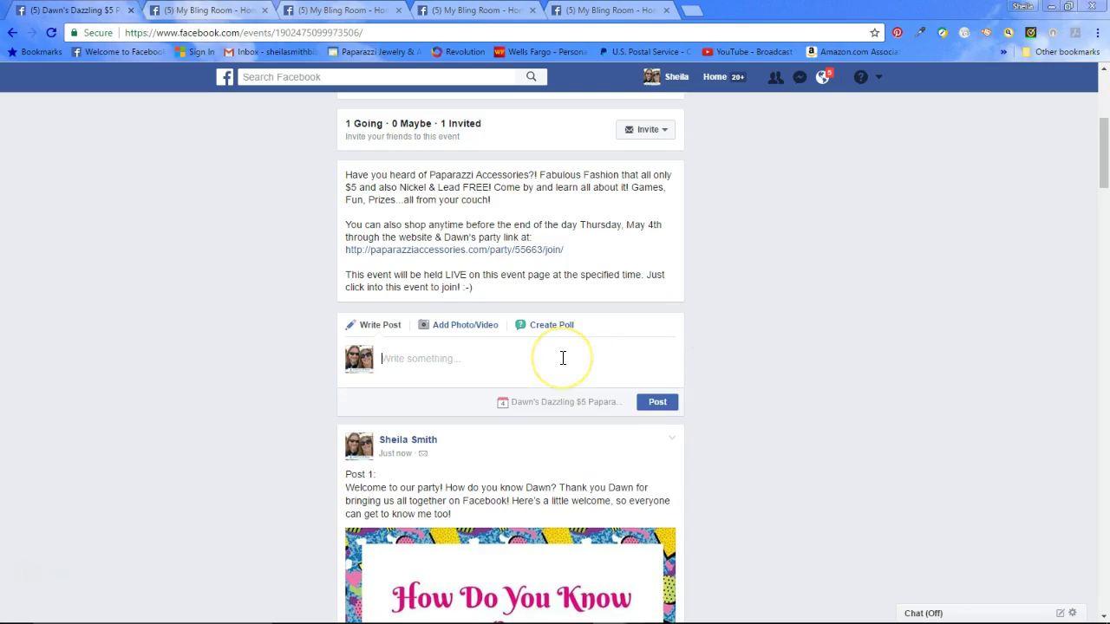
pyautogui.hotkey('ctrl', 'v')
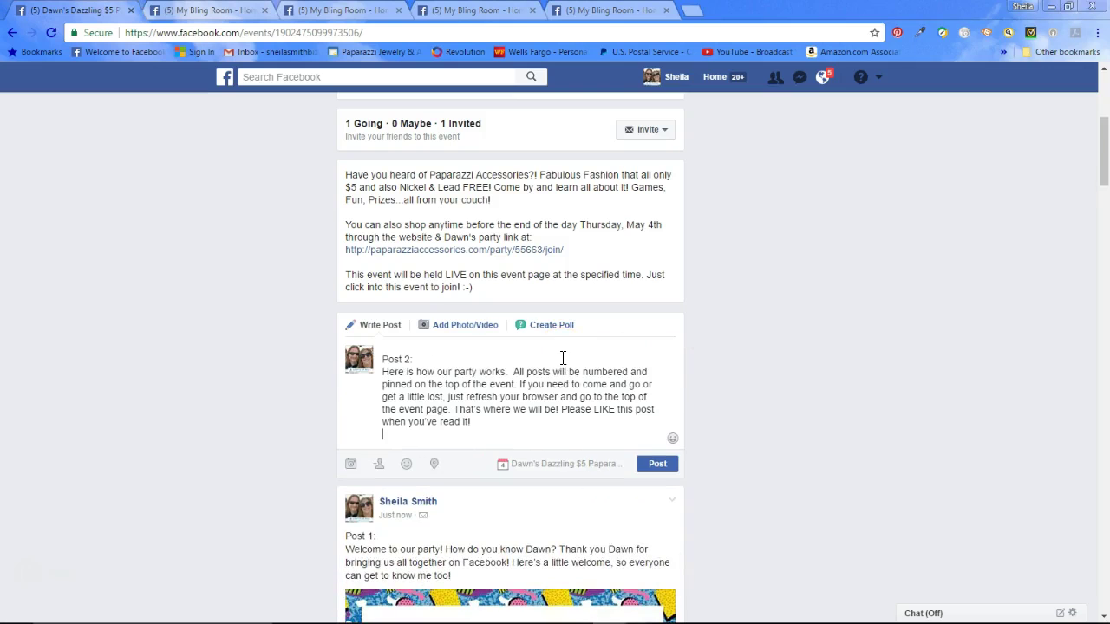
# - Attach image 2, "How The Party Works!", from the dawn party training folder to the Post 2 draft and publish it
pyautogui.click(452, 332)
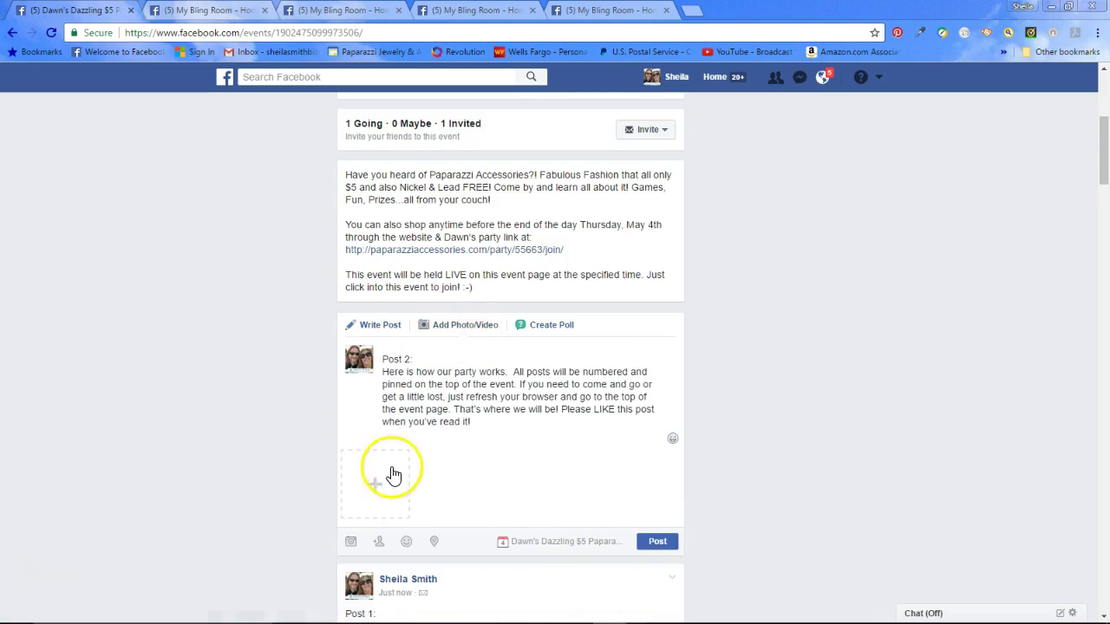
pyautogui.click(389, 480)
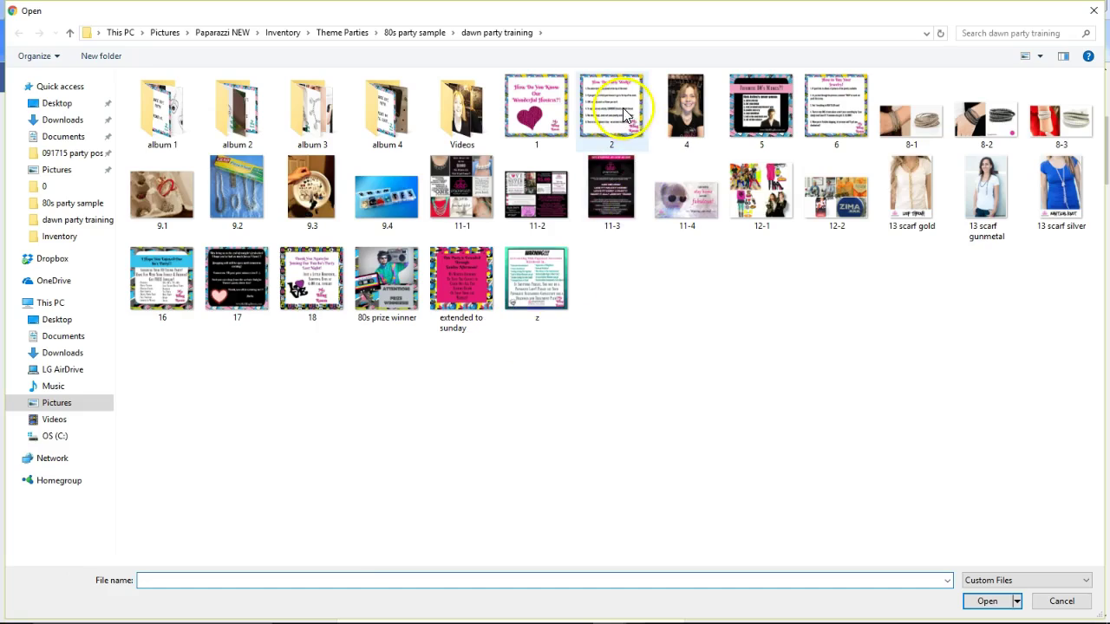
pyautogui.doubleClick(611, 121)
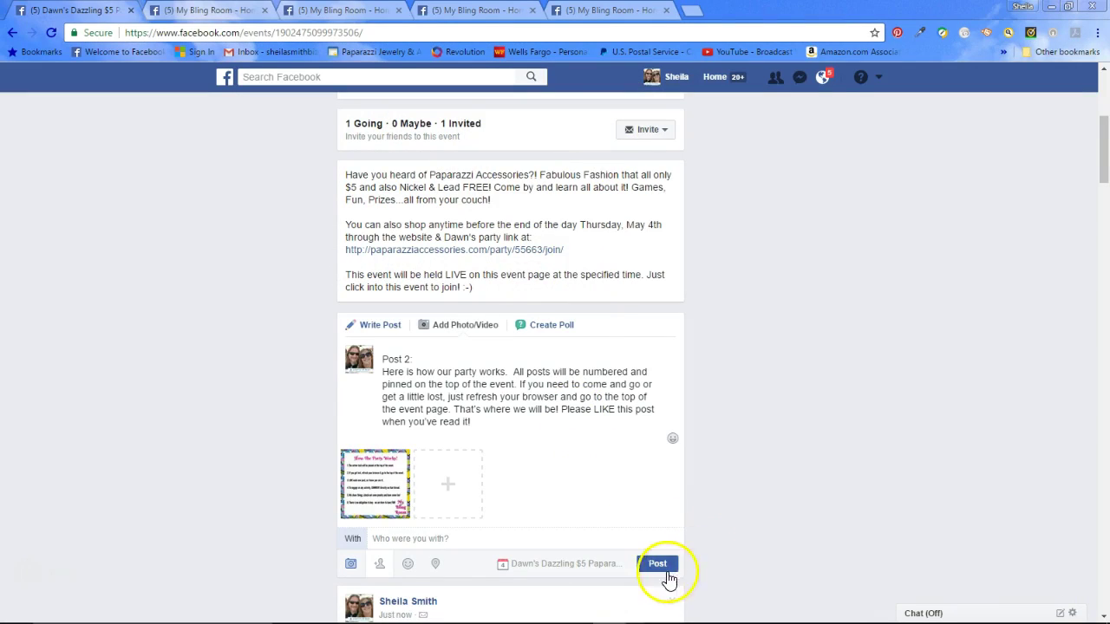
pyautogui.click(660, 566)
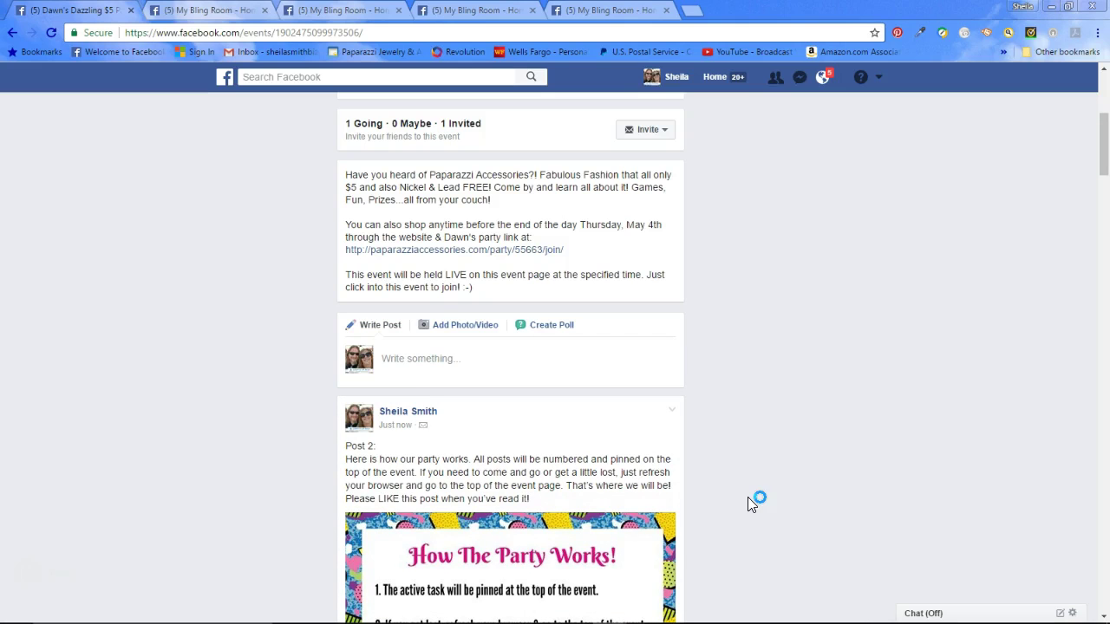
# - Look over the published Post 2 and its party rules image, along with Post 1 on the event page
pyautogui.scroll(-4, 751, 503)
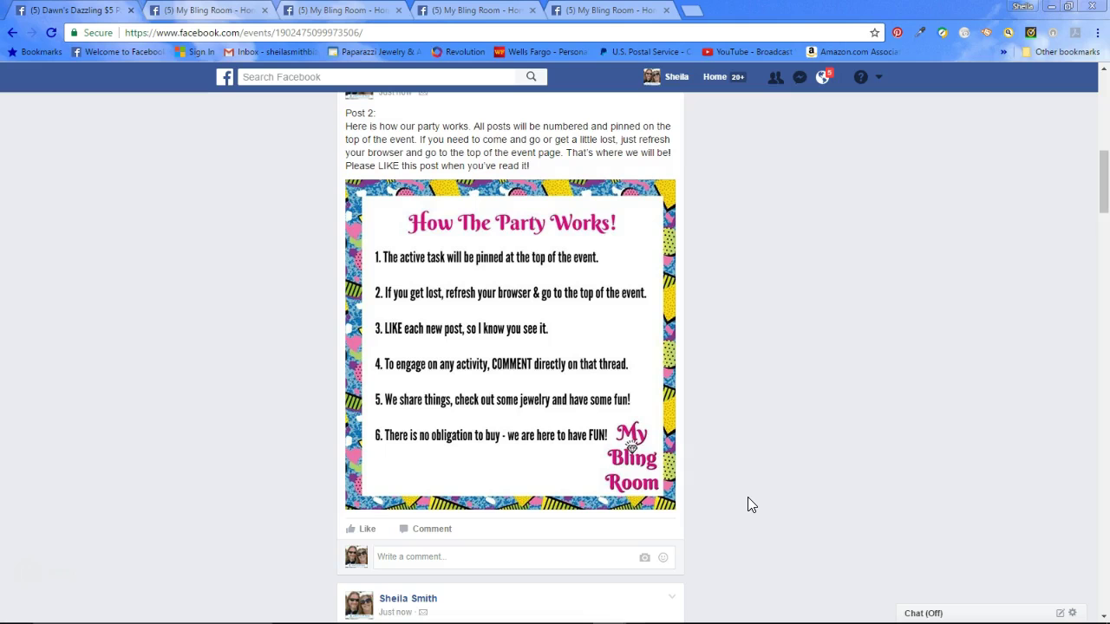
pyautogui.scroll(-5, 748, 497)
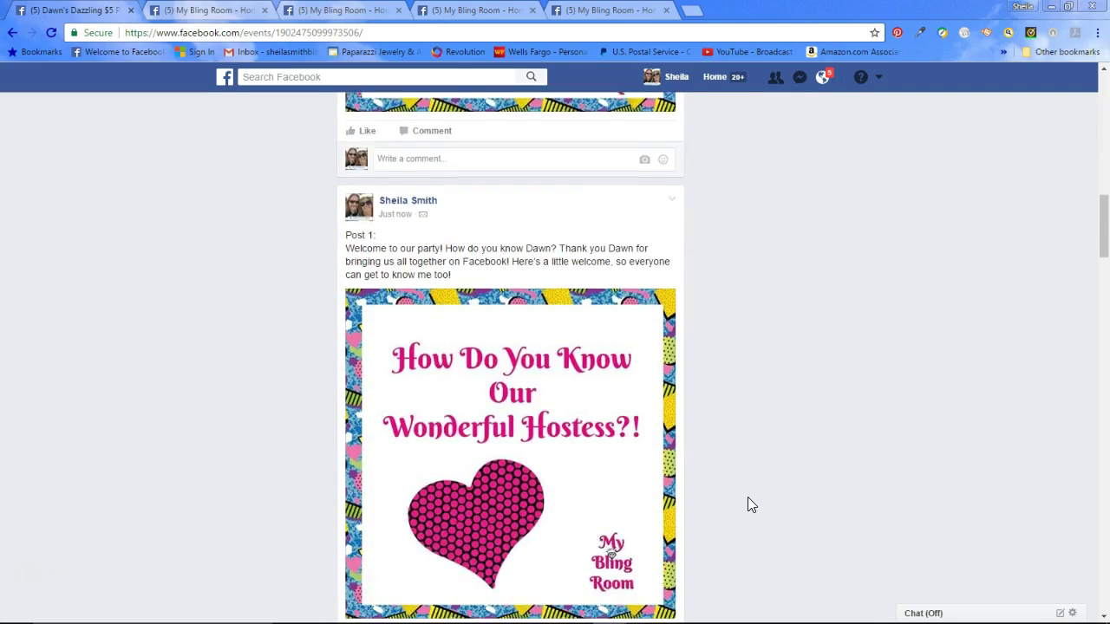
pyautogui.click(646, 451)
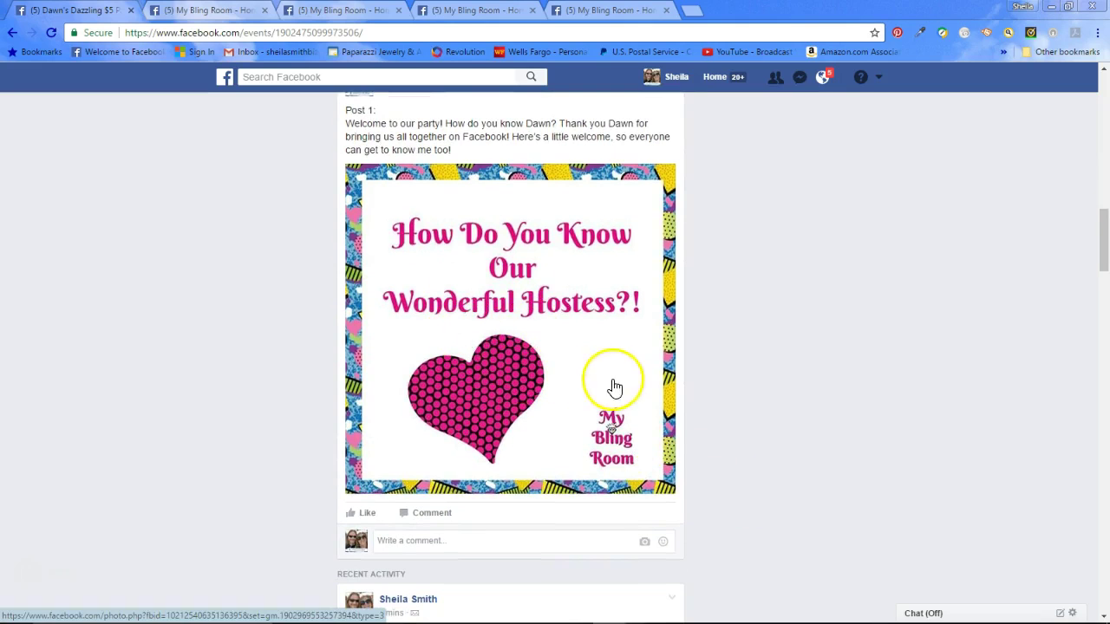
pyautogui.scroll(7, 731, 401)
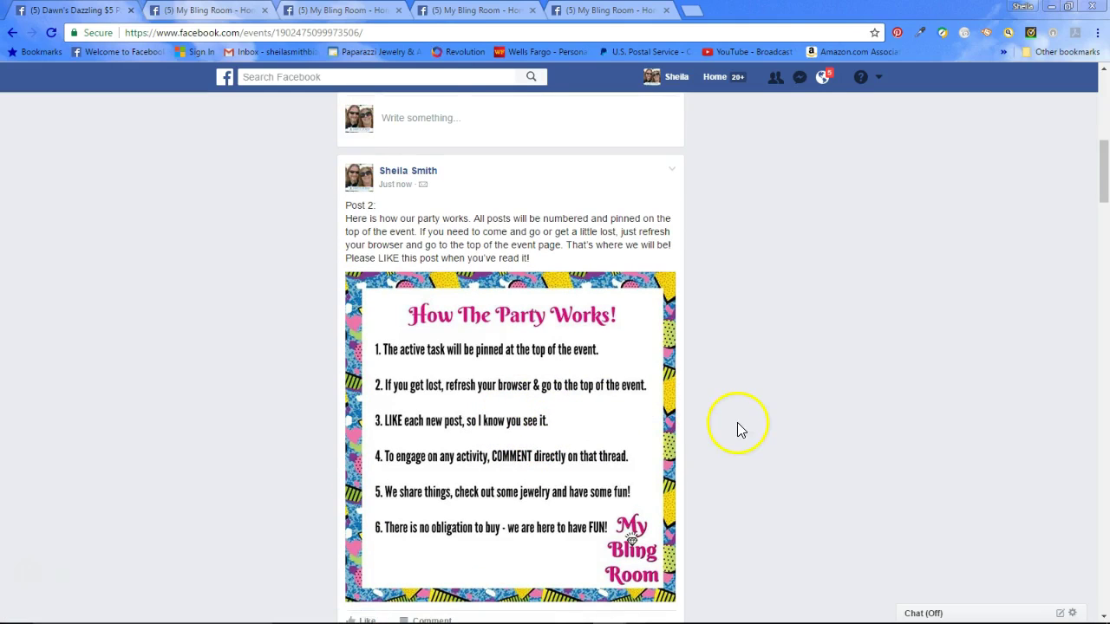
pyautogui.scroll(-1, 737, 422)
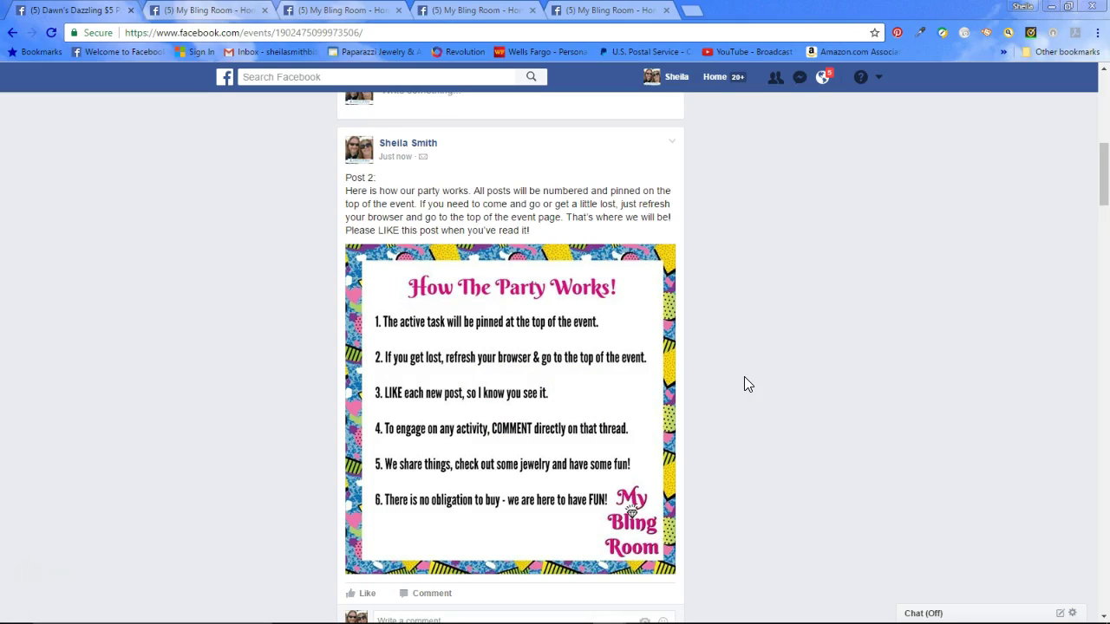
pyautogui.scroll(-3, 744, 377)
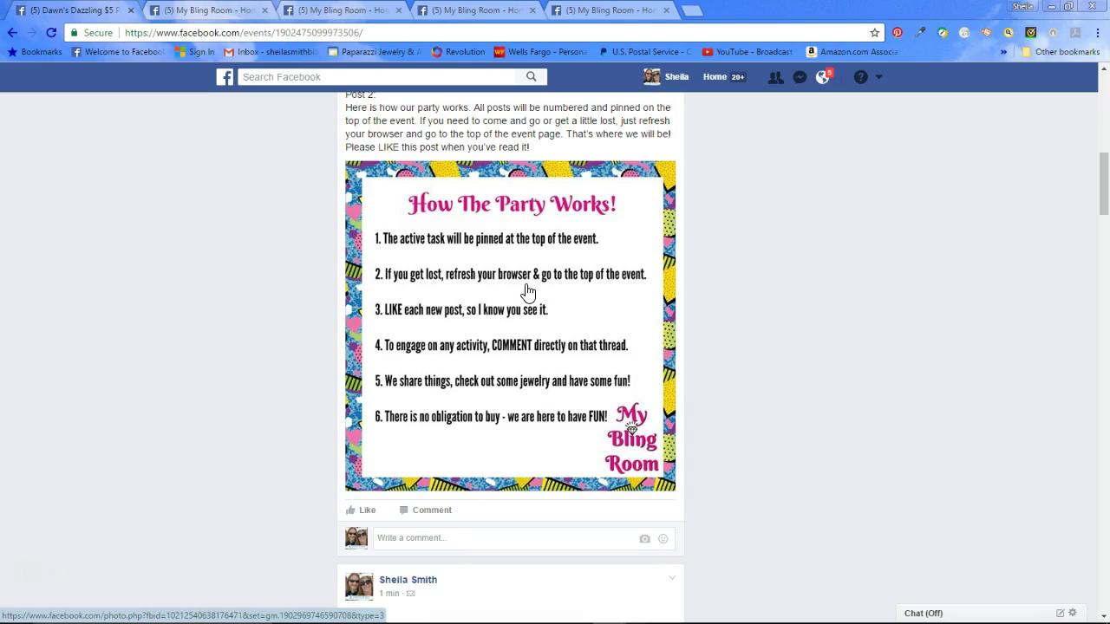
pyautogui.scroll(1, 528, 293)
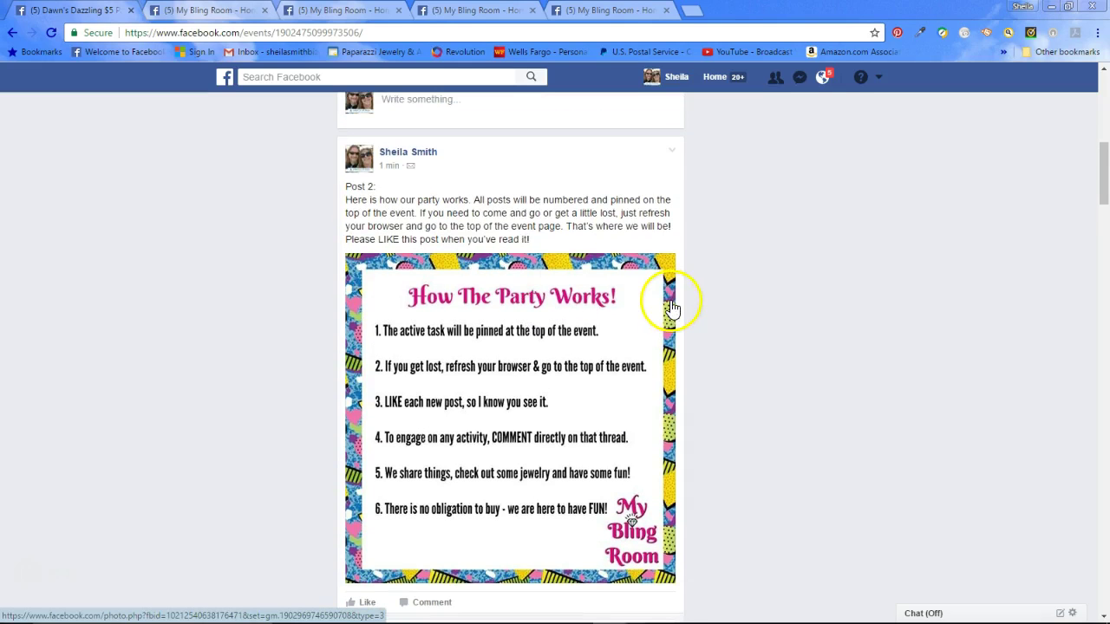
pyautogui.doubleClick(366, 186)
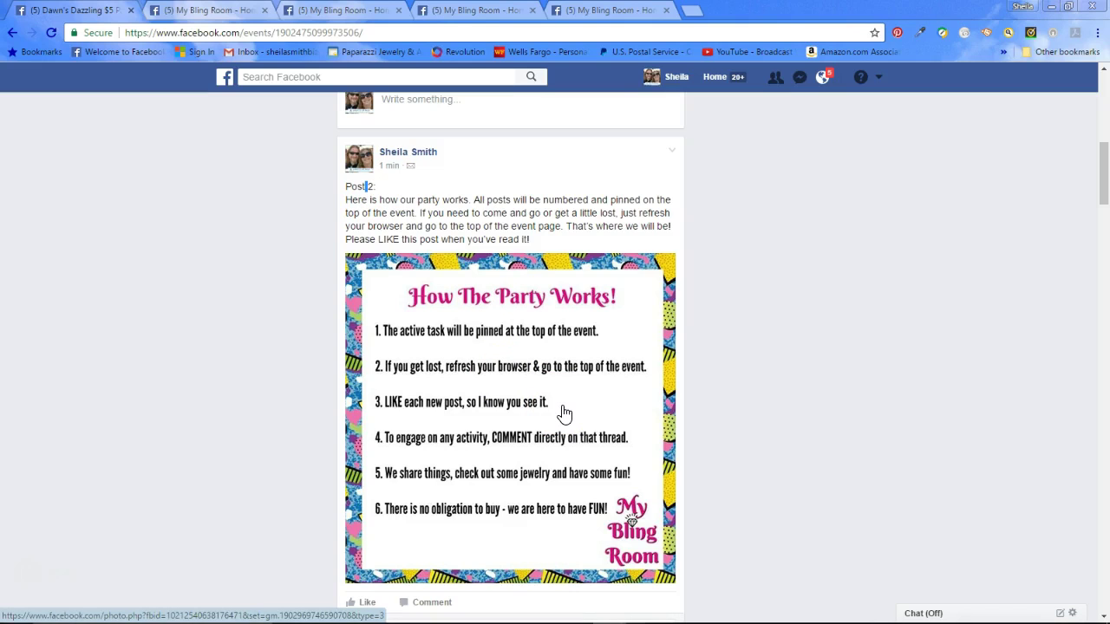
# - Pin Post 2 on the event page and check where the pinned post sits relative to Post 1
pyautogui.click(674, 154)
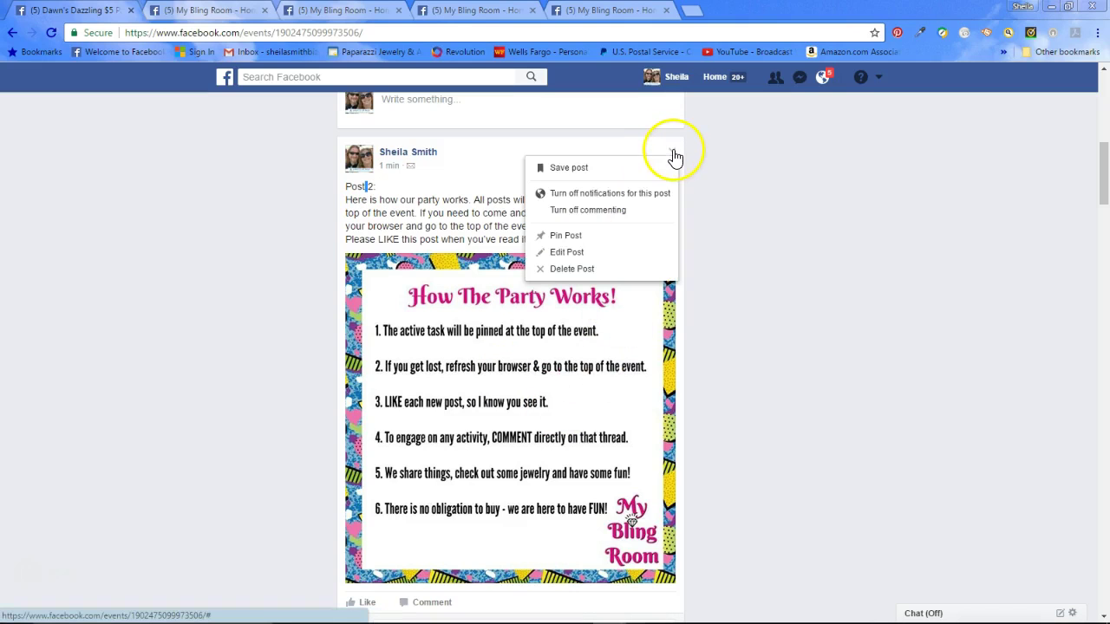
pyautogui.click(634, 236)
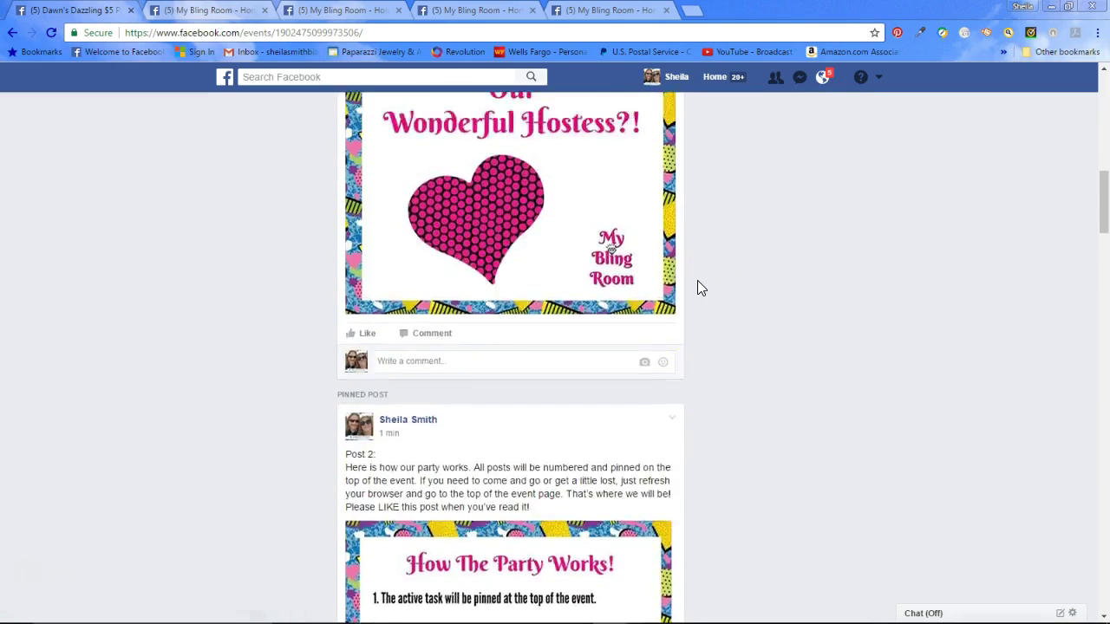
pyautogui.scroll(2, 701, 288)
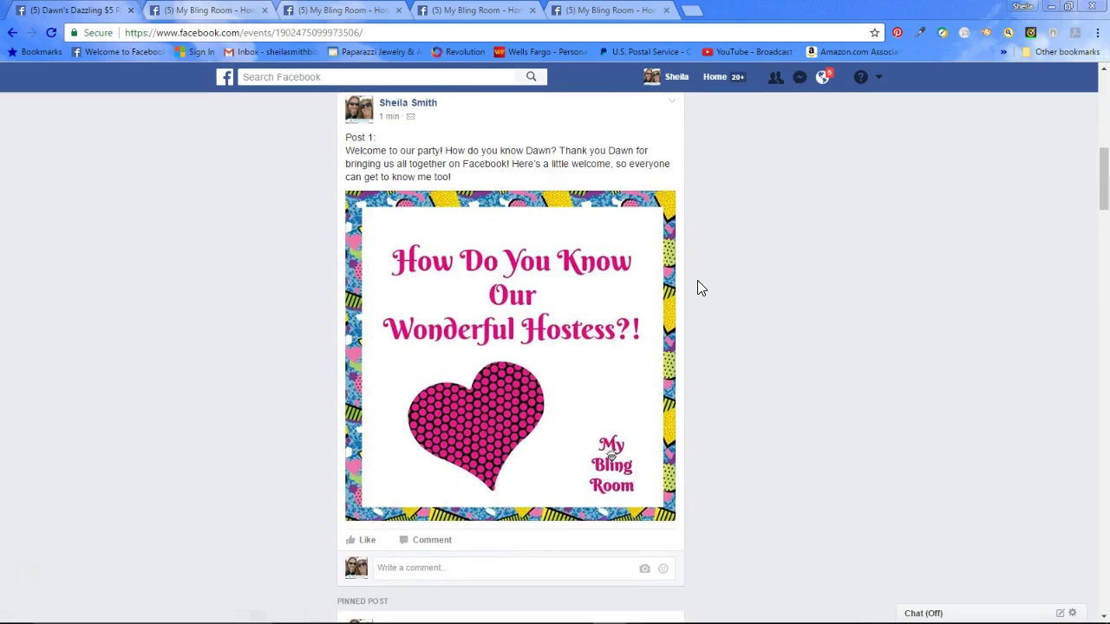
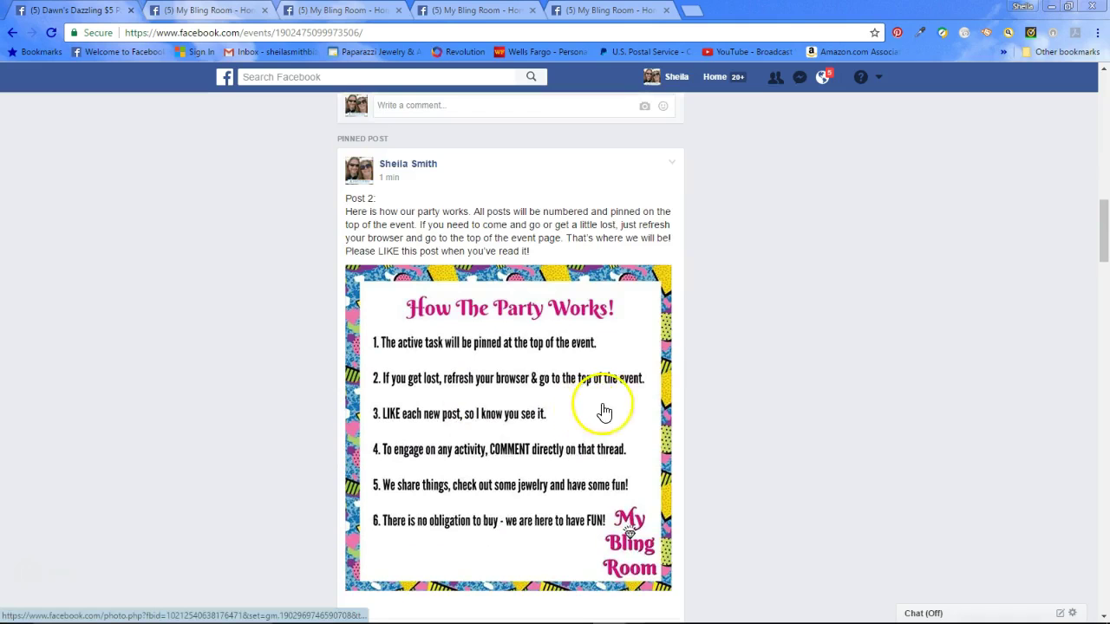
pyautogui.scroll(1, 652, 373)
pyautogui.scroll(2, 652, 373)
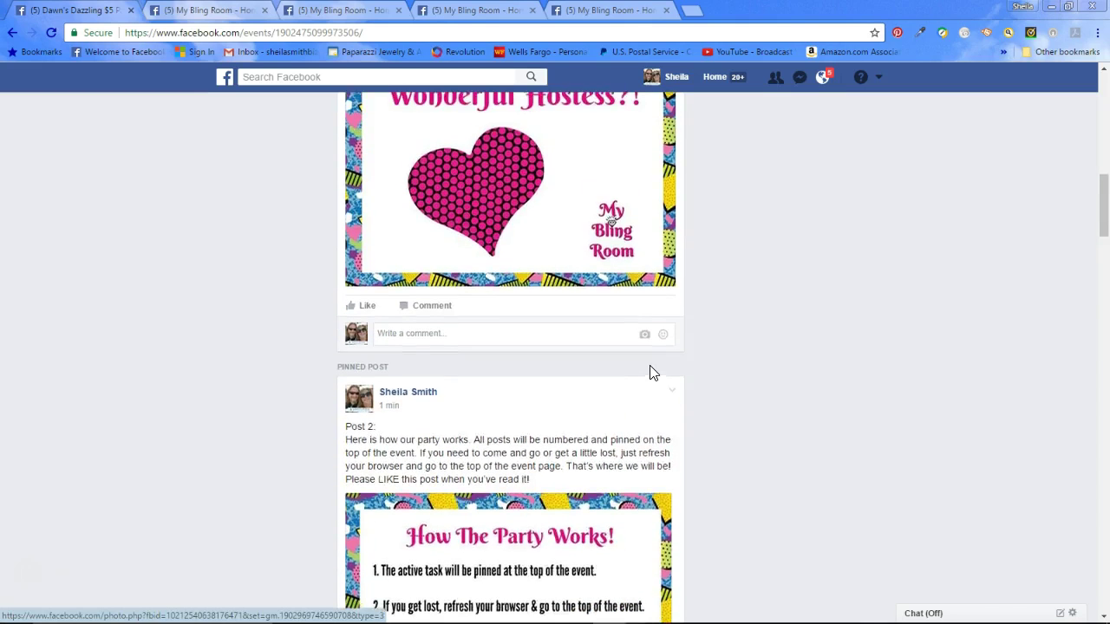
pyautogui.scroll(-4, 652, 373)
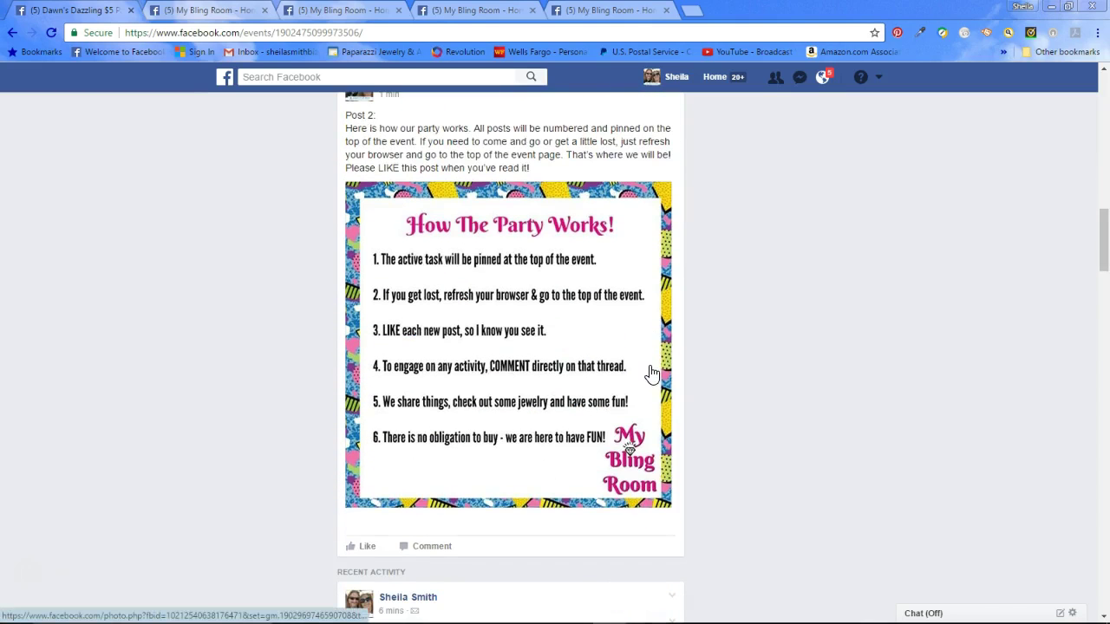
pyautogui.scroll(1, 652, 373)
pyautogui.scroll(-3, 652, 373)
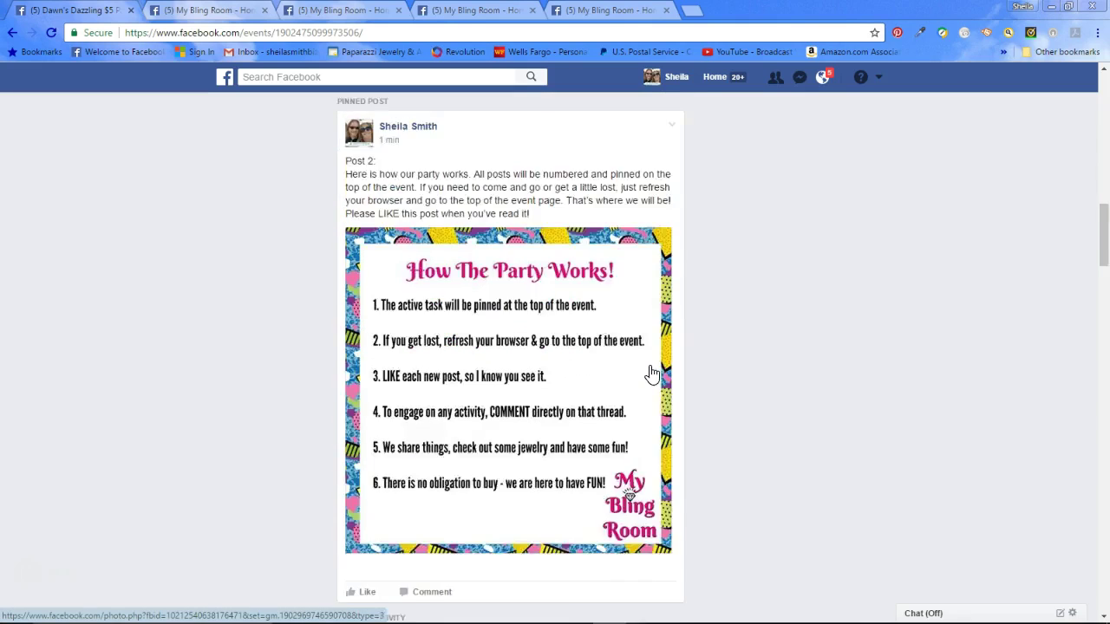
# - Switch to the PARTY POSTS document in Word and copy the Post 3 heading and its "Let's get this party started!!!" text
pyautogui.scroll(15, 649, 364)
pyautogui.click(604, 467)
pyautogui.scroll(-3, 602, 464)
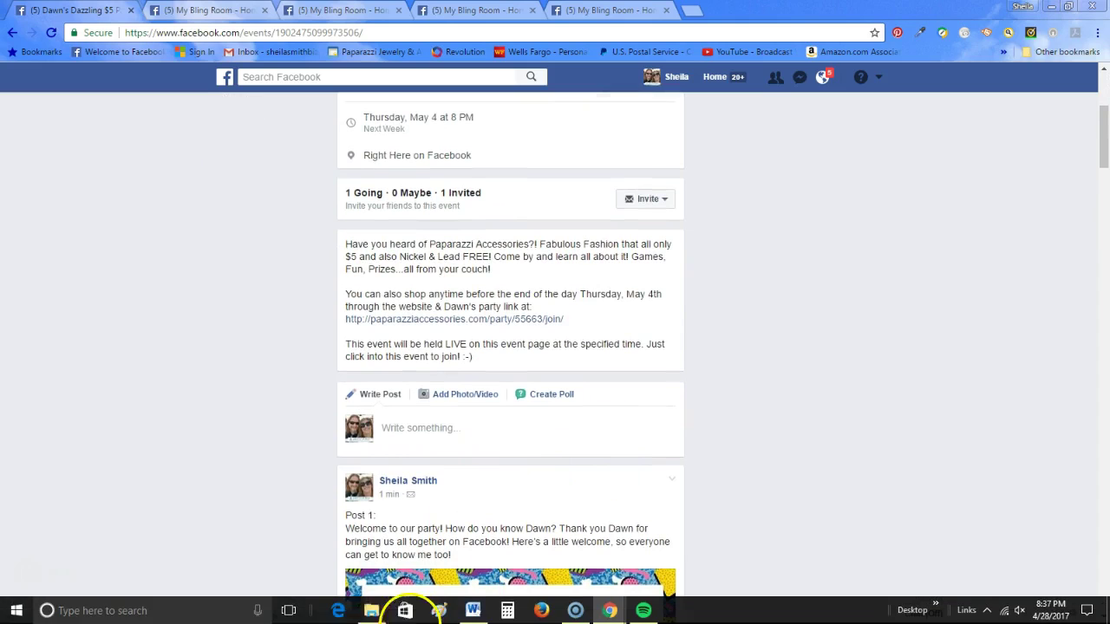
pyautogui.click(373, 611)
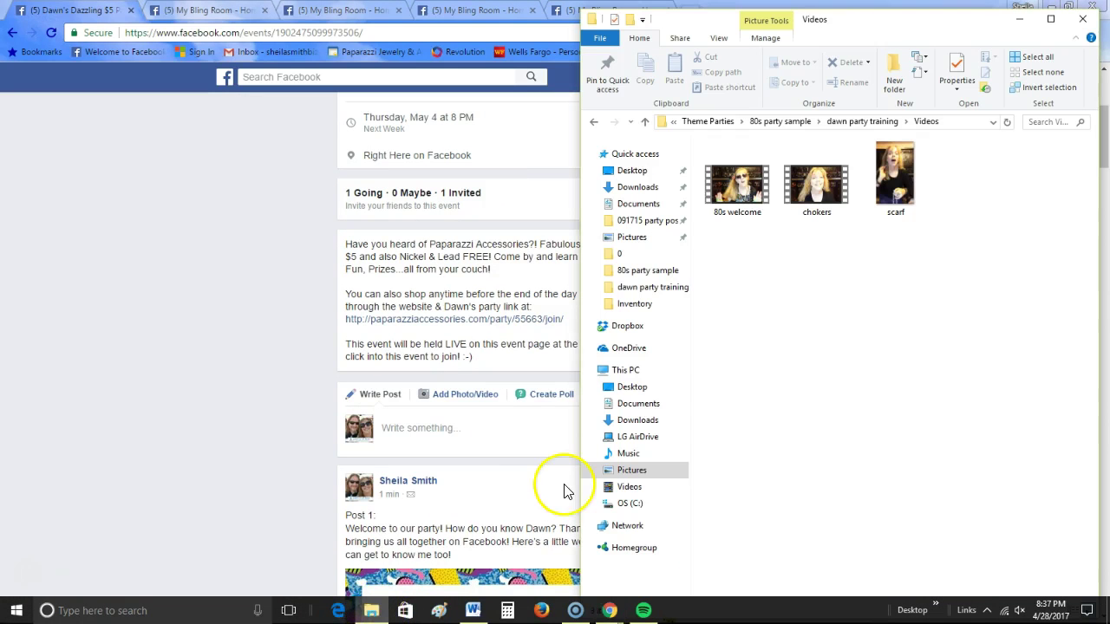
pyautogui.click(484, 612)
pyautogui.scroll(-2, 257, 416)
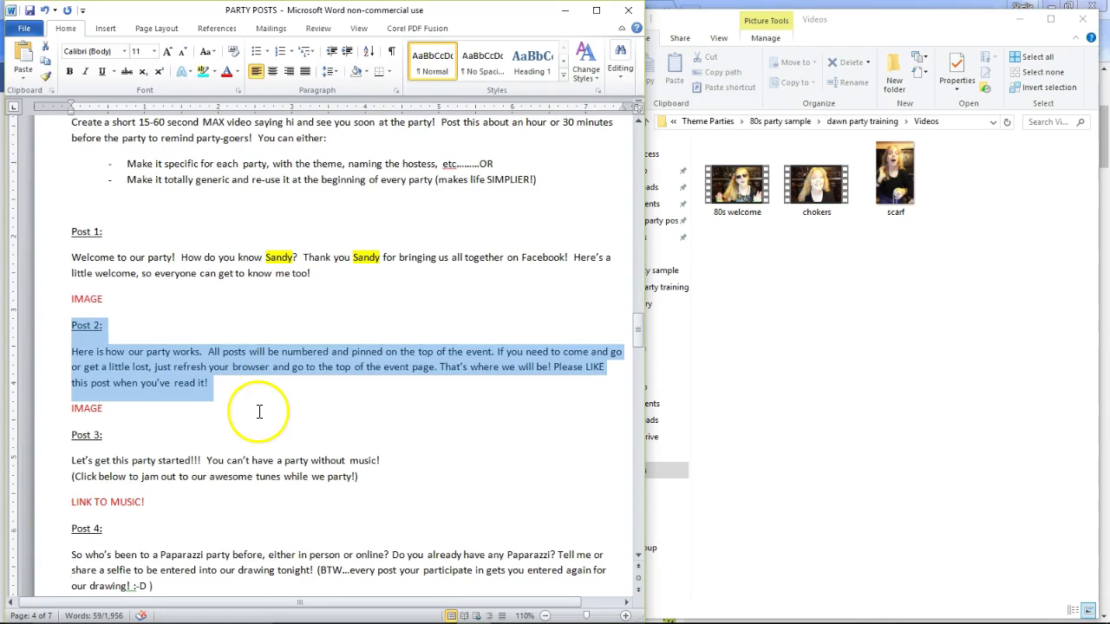
pyautogui.moveTo(71, 427); pyautogui.dragTo(372, 476)
pyautogui.hotkey('ctrl', 'c')
pyautogui.click(105, 442)
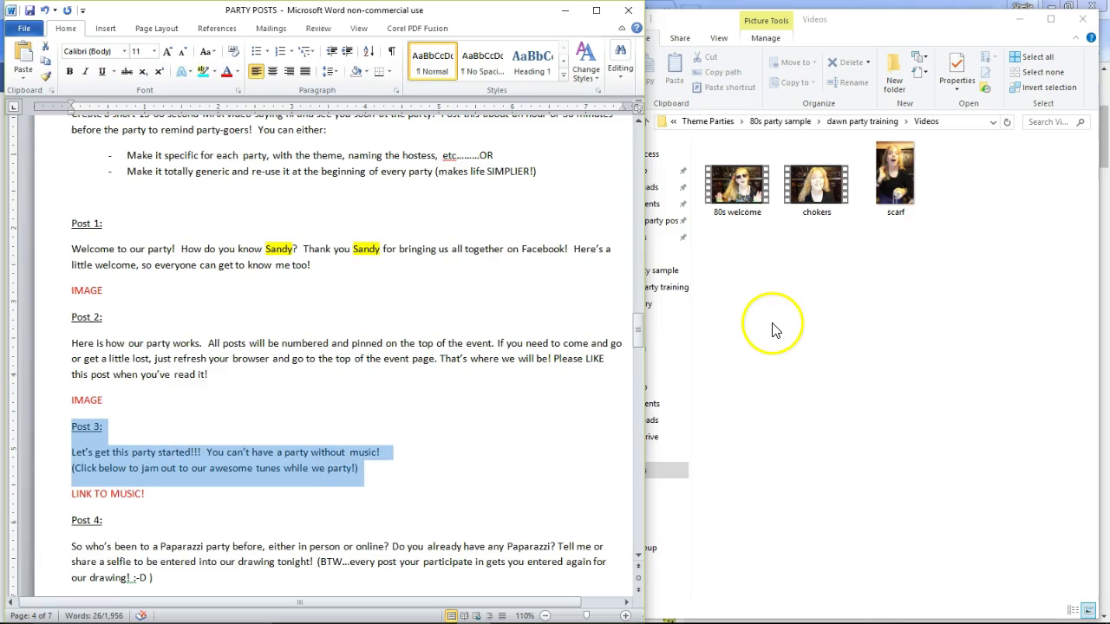
# - Return the file window to the dawn party training folder, minimize it, and paste the Post 3 text into a new event post draft
pyautogui.click(874, 123)
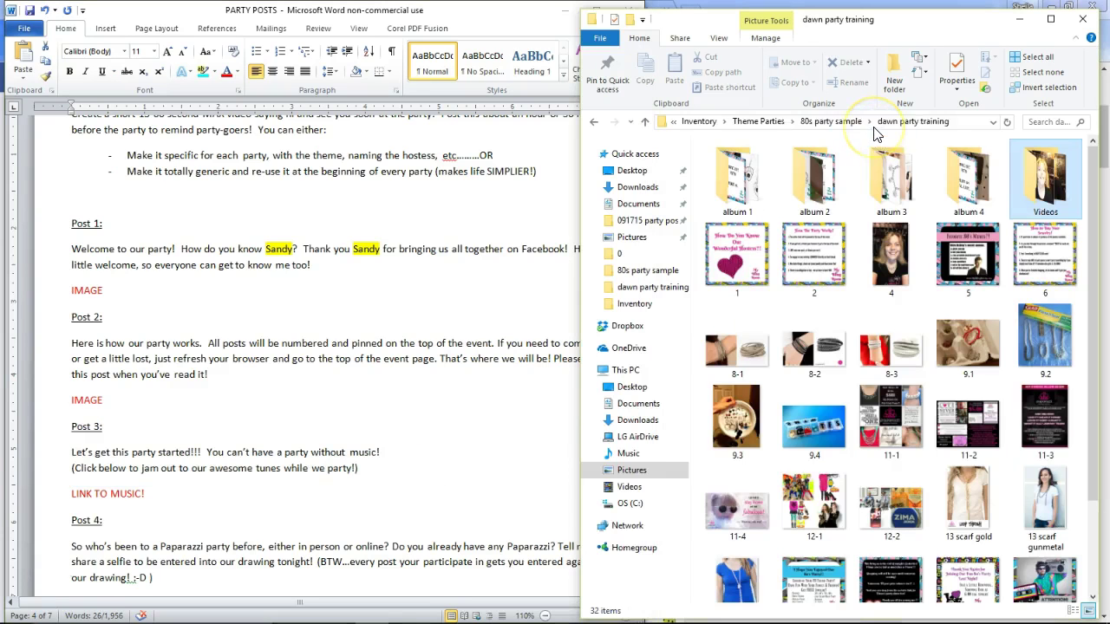
pyautogui.click(1020, 18)
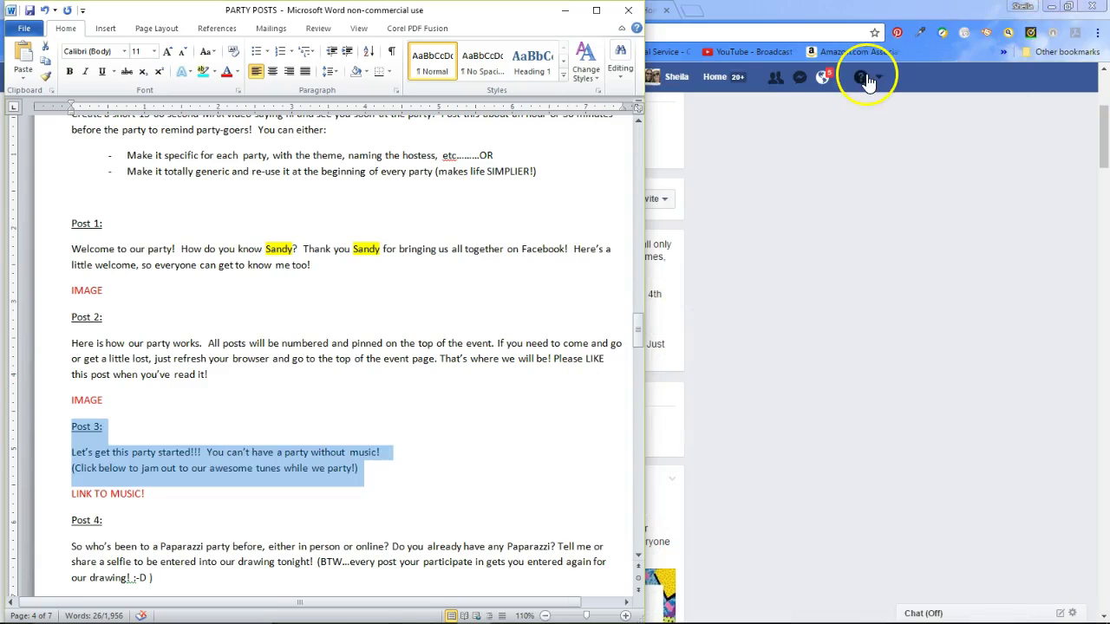
pyautogui.click(800, 189)
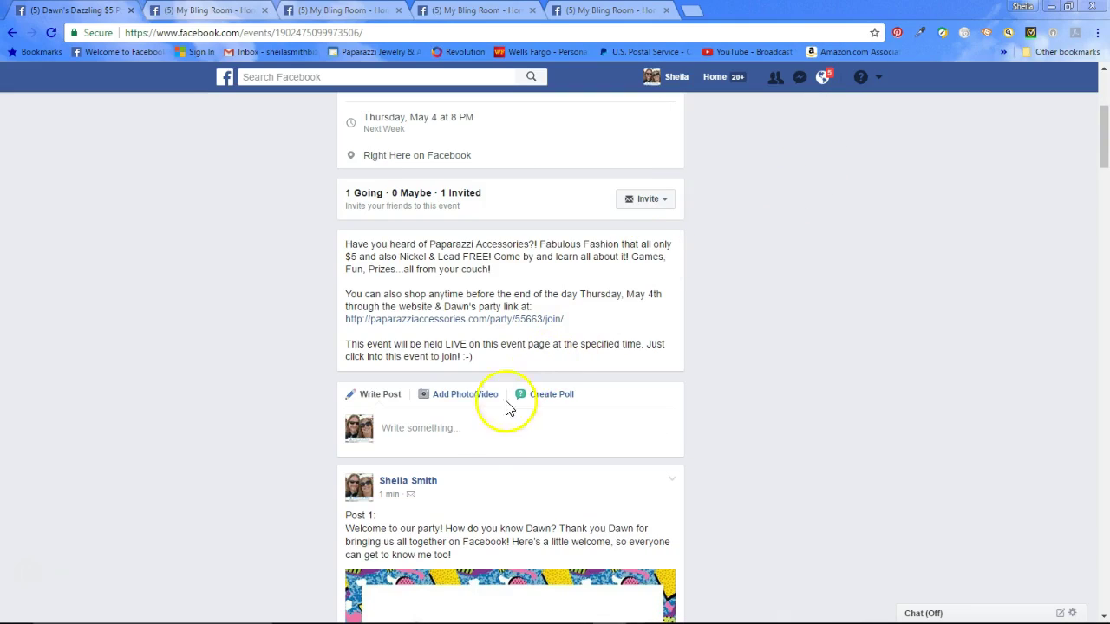
pyautogui.click(480, 436)
pyautogui.hotkey('ctrl', 'v')
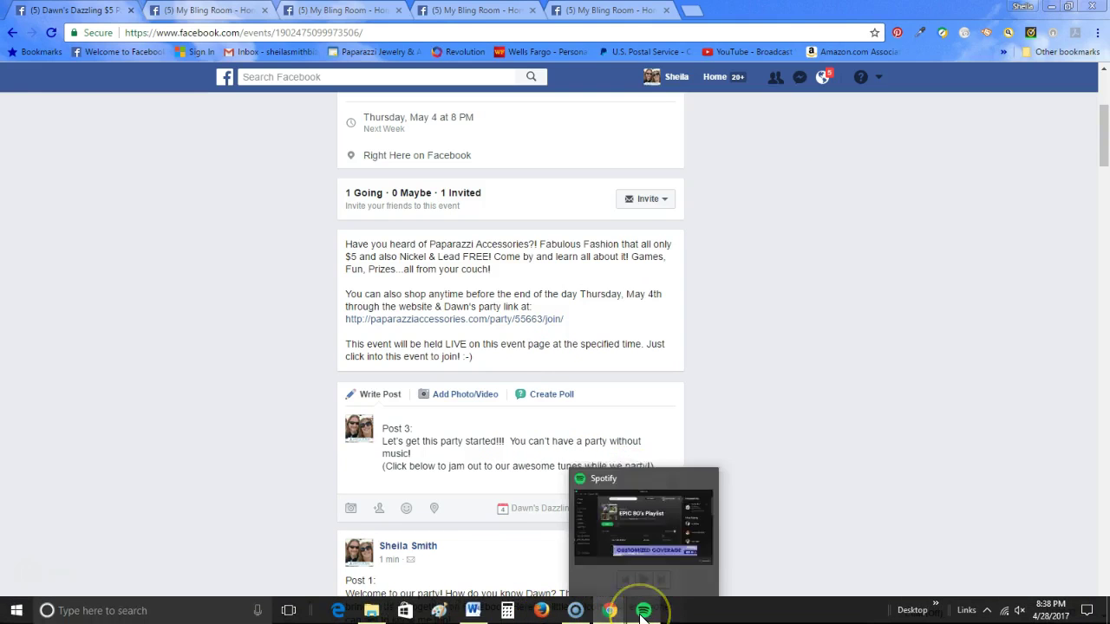
# - Switch to Spotify, dismiss the advertisement, and look through the songs in the EPIC 80's Playlist
pyautogui.click(643, 612)
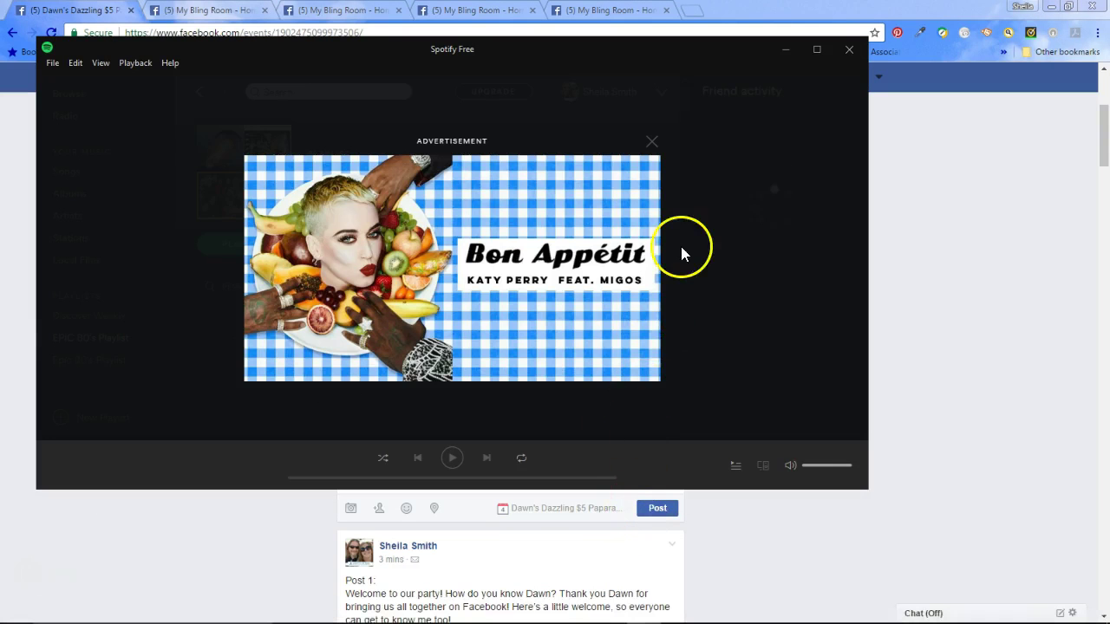
pyautogui.click(654, 142)
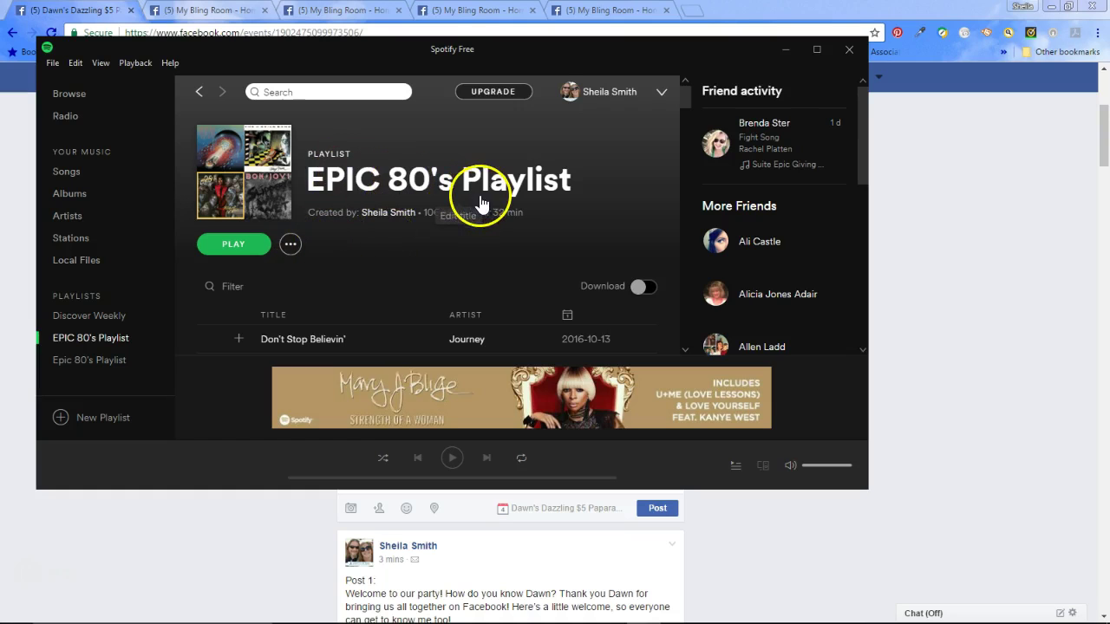
pyautogui.scroll(-3, 395, 245)
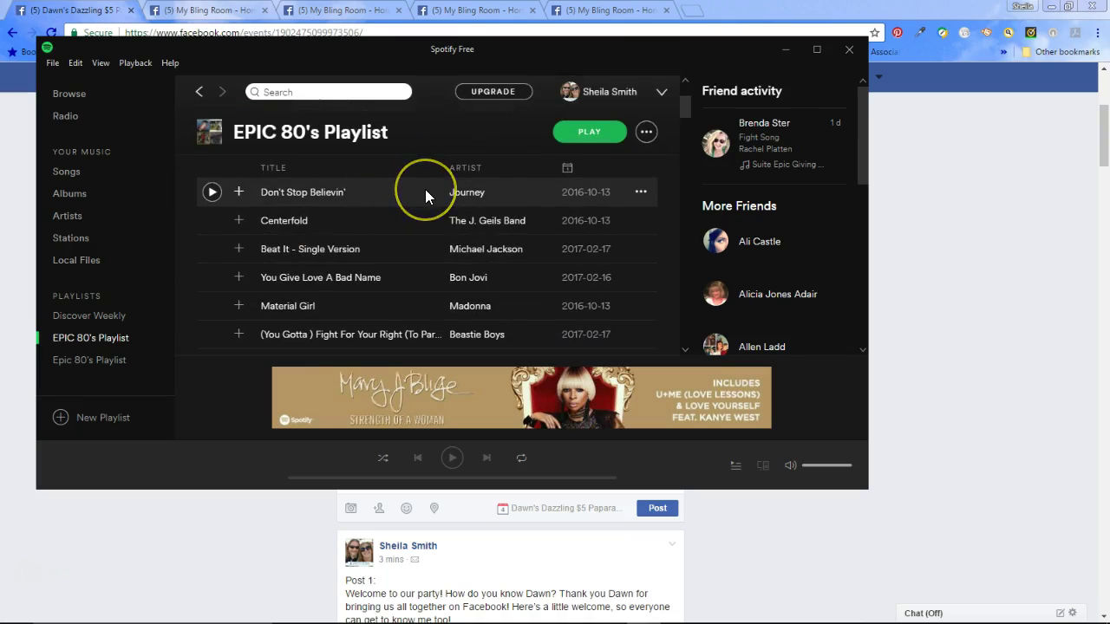
pyautogui.scroll(-1, 425, 189)
pyautogui.scroll(-1, 423, 191)
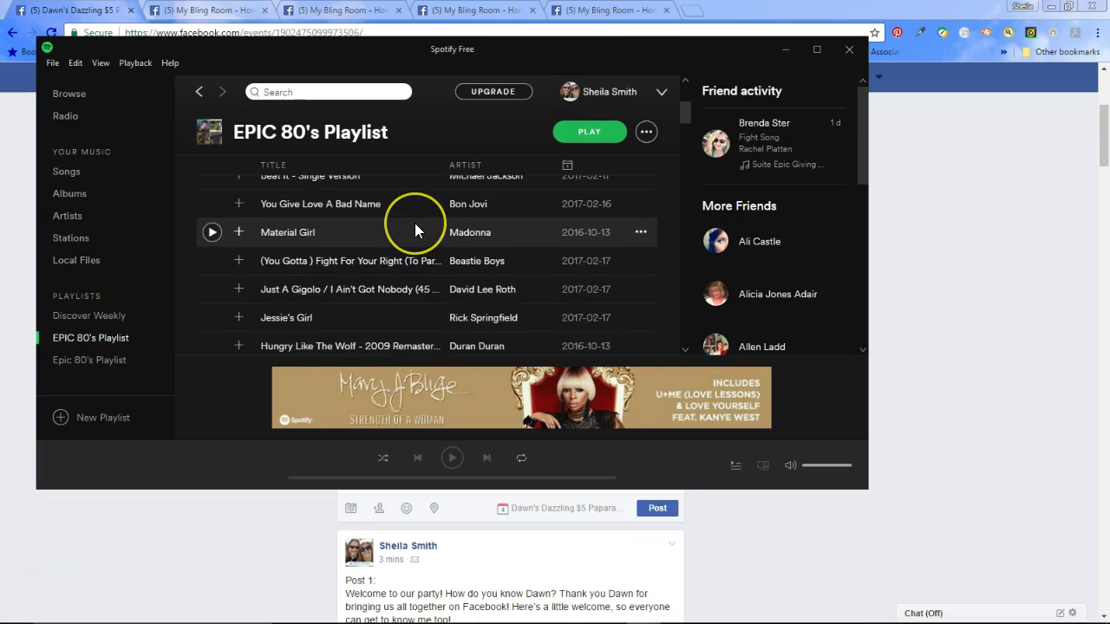
pyautogui.scroll(-2, 414, 223)
pyautogui.scroll(-5, 414, 223)
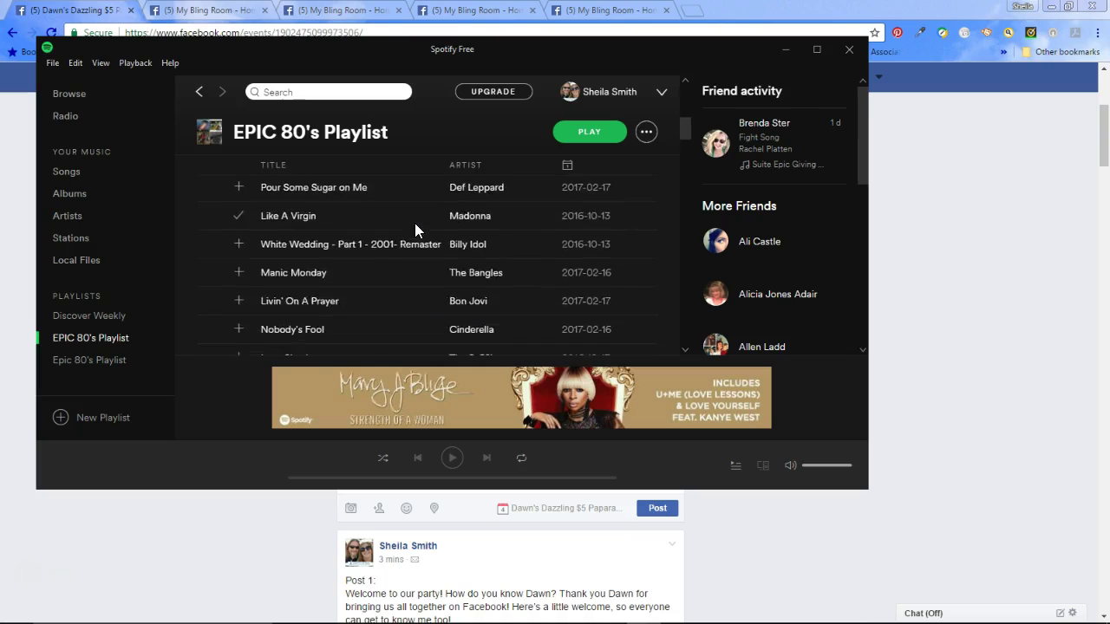
pyautogui.scroll(10, 415, 223)
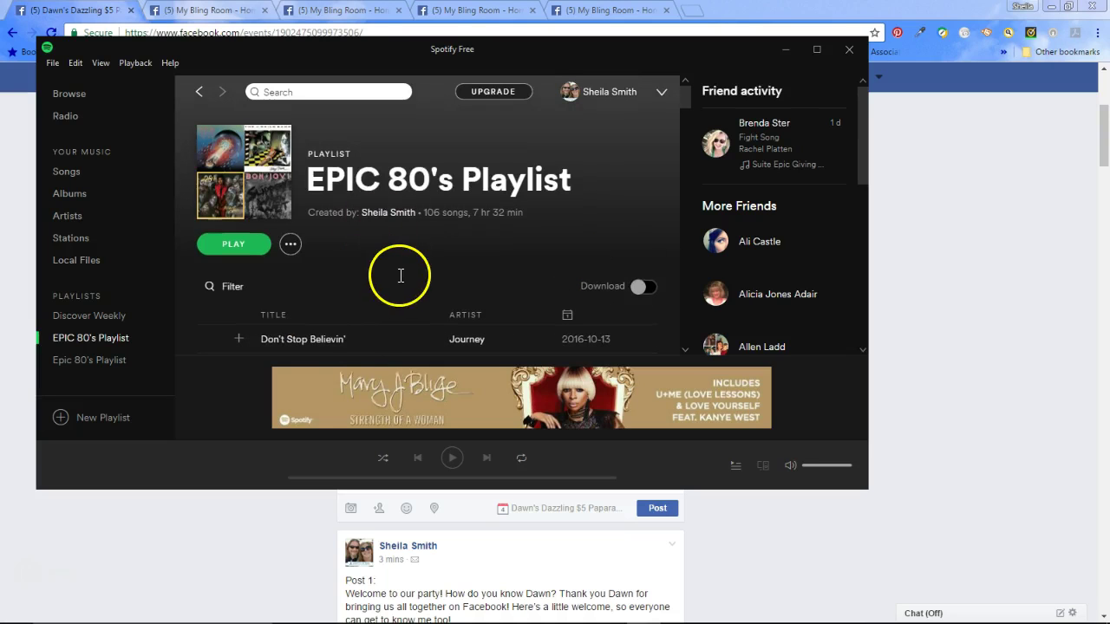
pyautogui.scroll(-1, 423, 268)
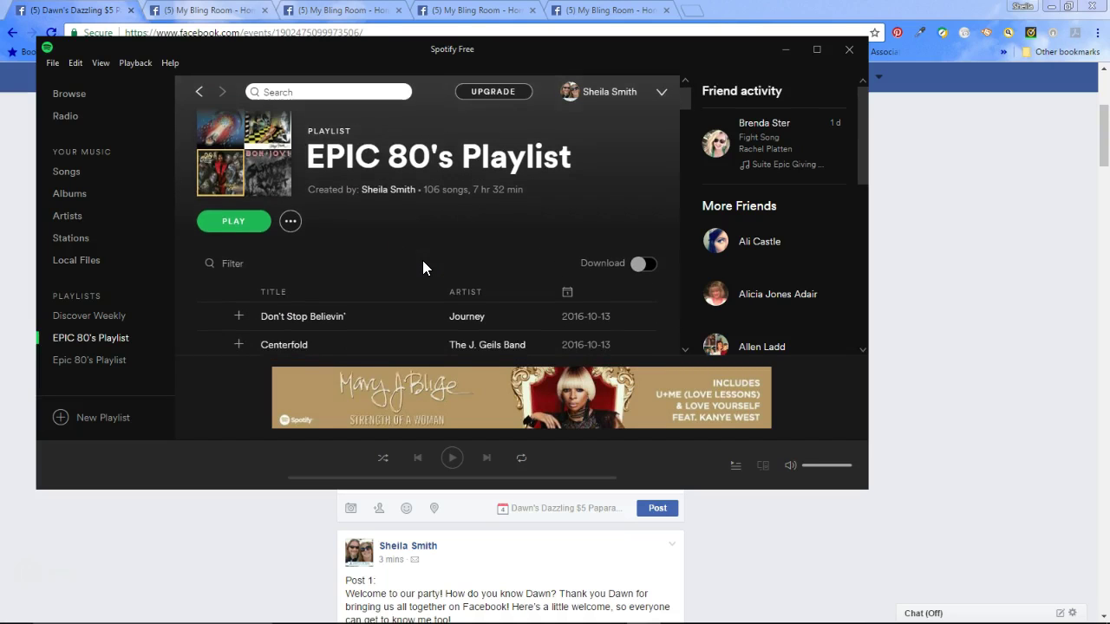
# - Copy the share link of the EPIC 80's Playlist to the clipboard and minimize Spotify
pyautogui.click(290, 222)
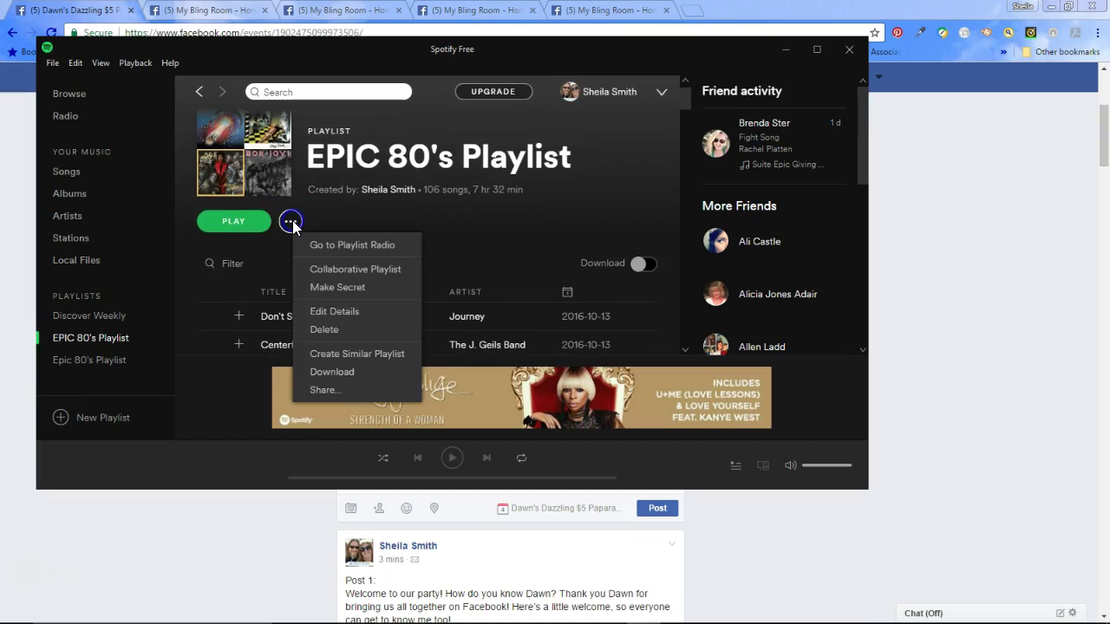
pyautogui.click(329, 390)
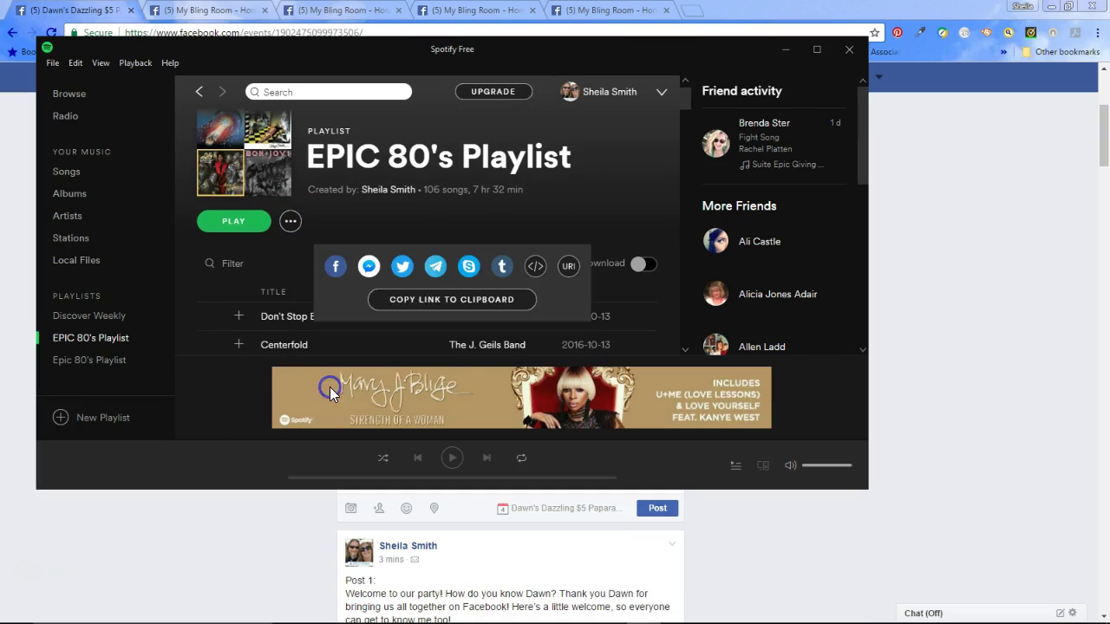
pyautogui.click(412, 299)
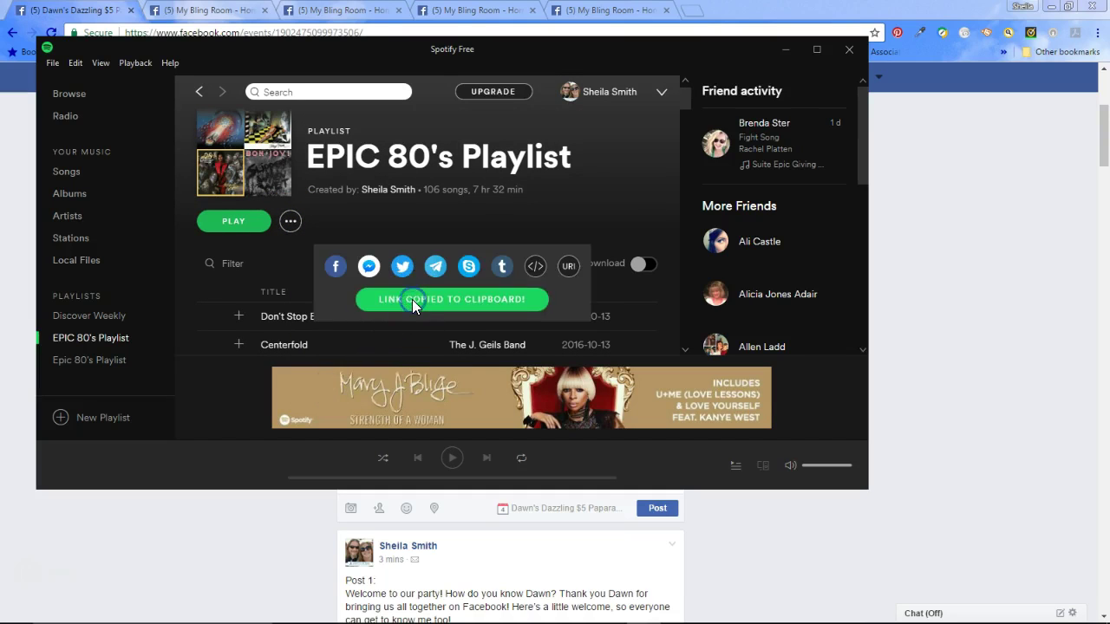
pyautogui.click(787, 52)
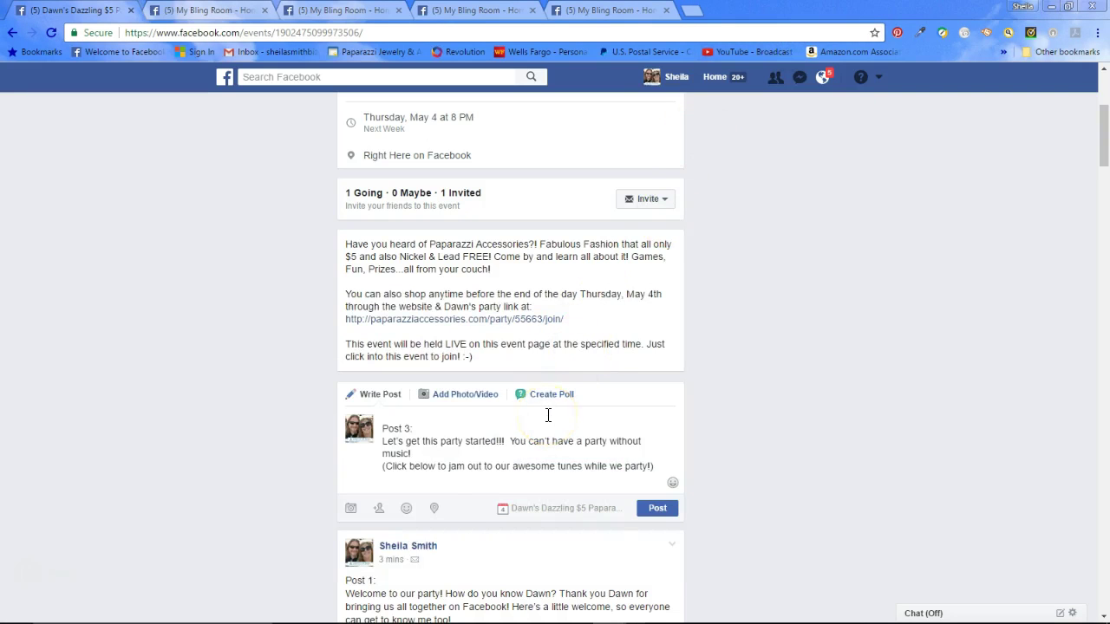
# - Paste the Spotify playlist link below the Post 3 text in the event draft and publish the post
pyautogui.hotkey('ctrl', 'v')
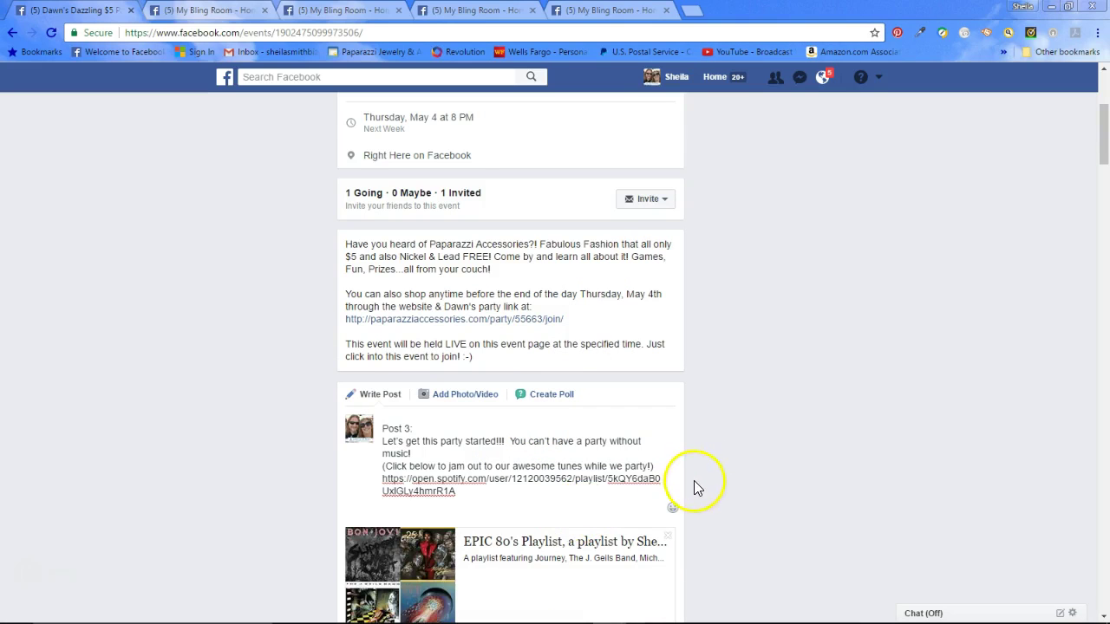
pyautogui.scroll(-2, 694, 481)
pyautogui.click(661, 477)
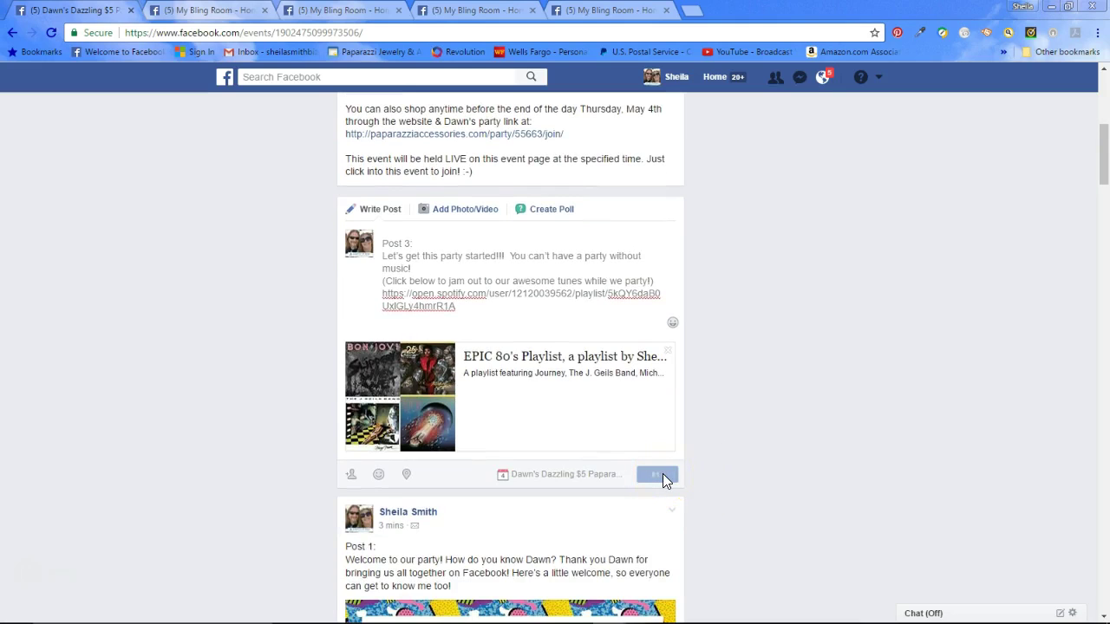
pyautogui.click(746, 419)
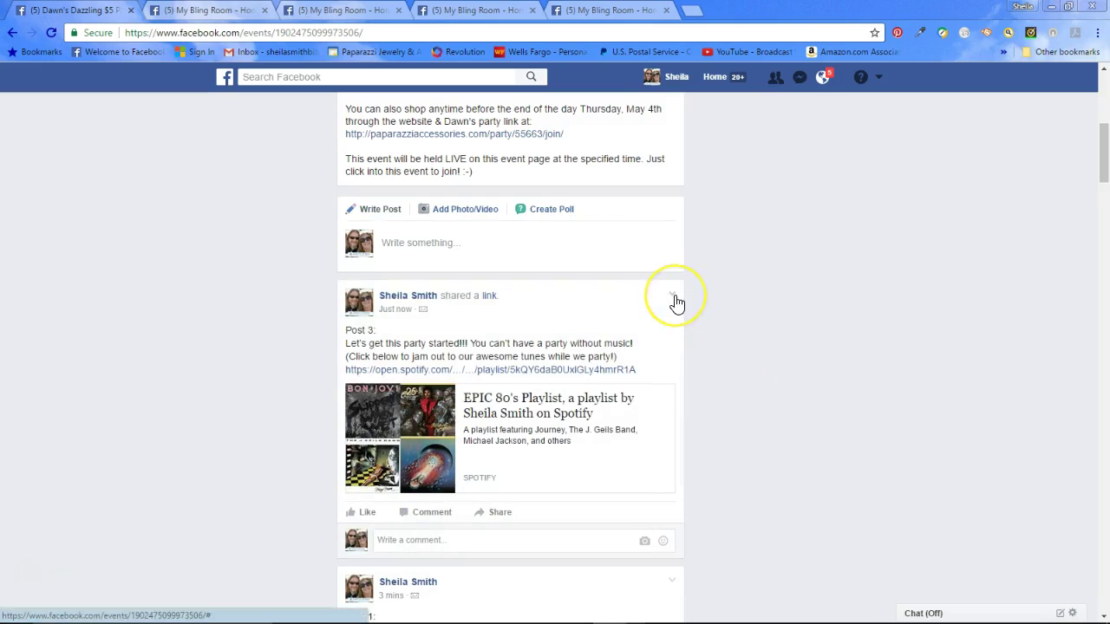
# - Pin Post 3 on the event page and check its position above the earlier posts
pyautogui.click(673, 296)
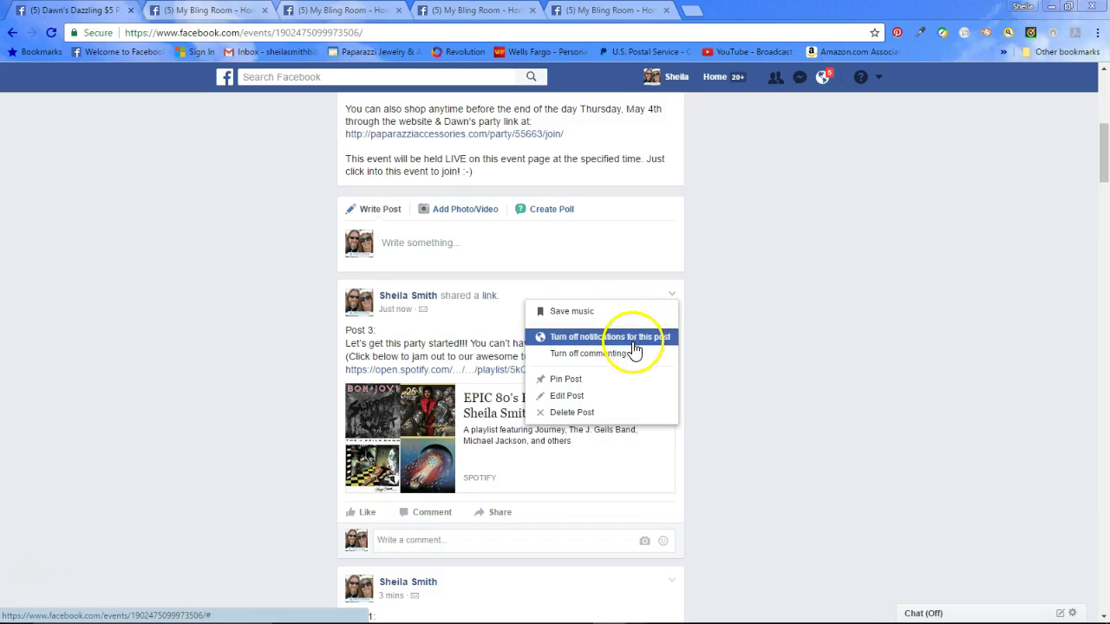
pyautogui.click(621, 382)
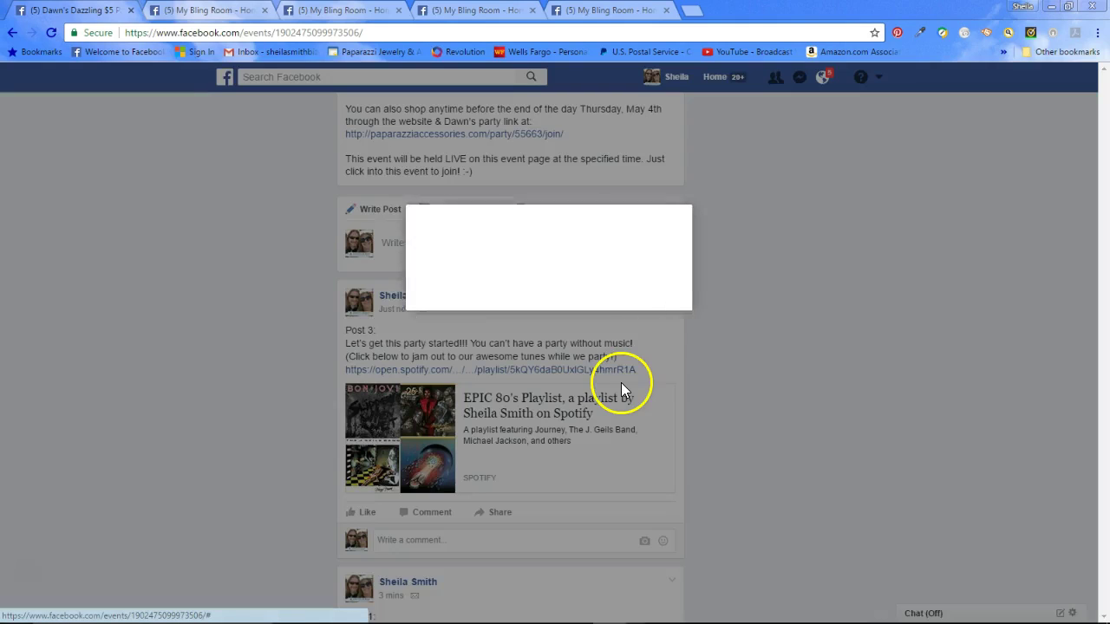
pyautogui.click(673, 305)
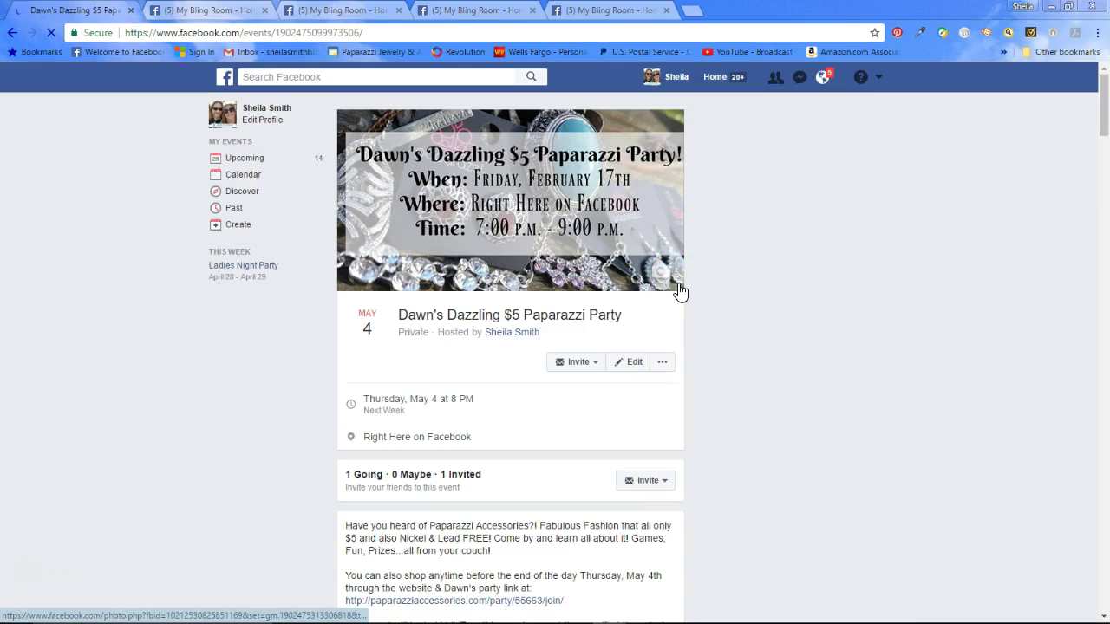
pyautogui.scroll(-7, 680, 291)
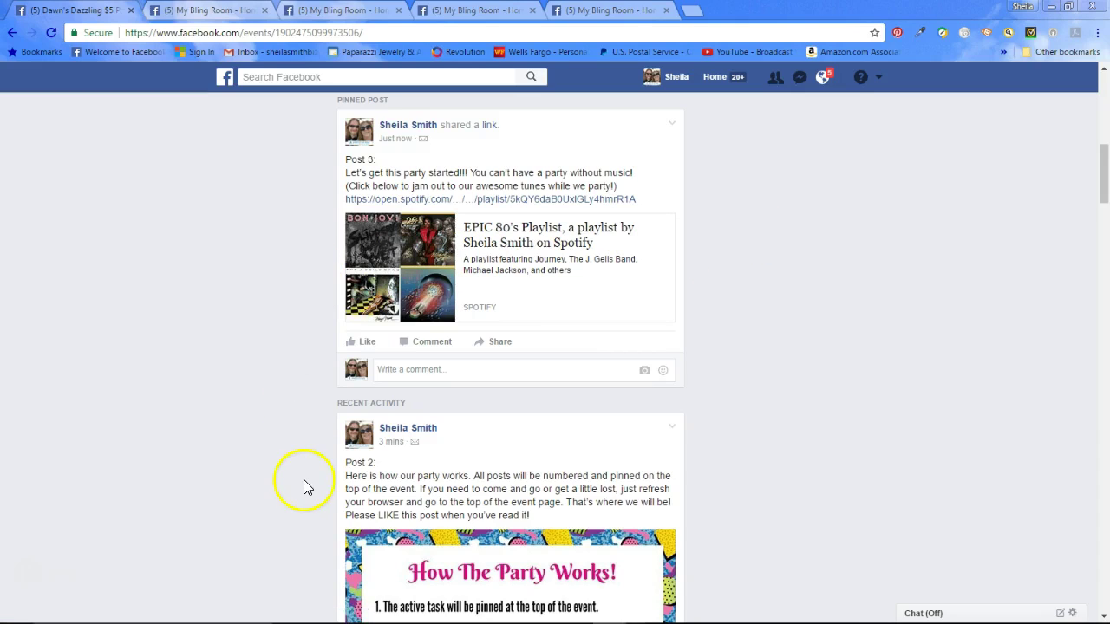
pyautogui.scroll(-10, 304, 486)
pyautogui.scroll(15, 303, 486)
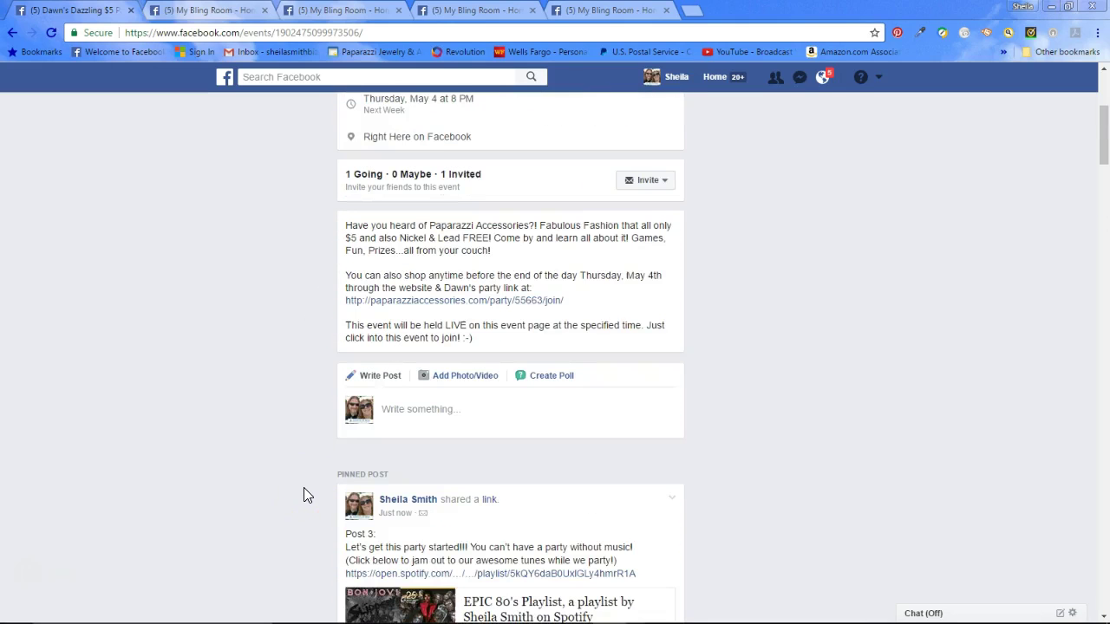
# - Switch to the PARTY POSTS document in Word and read through the two Post 4 texts and the Post 5 text
pyautogui.moveTo(228, 616)
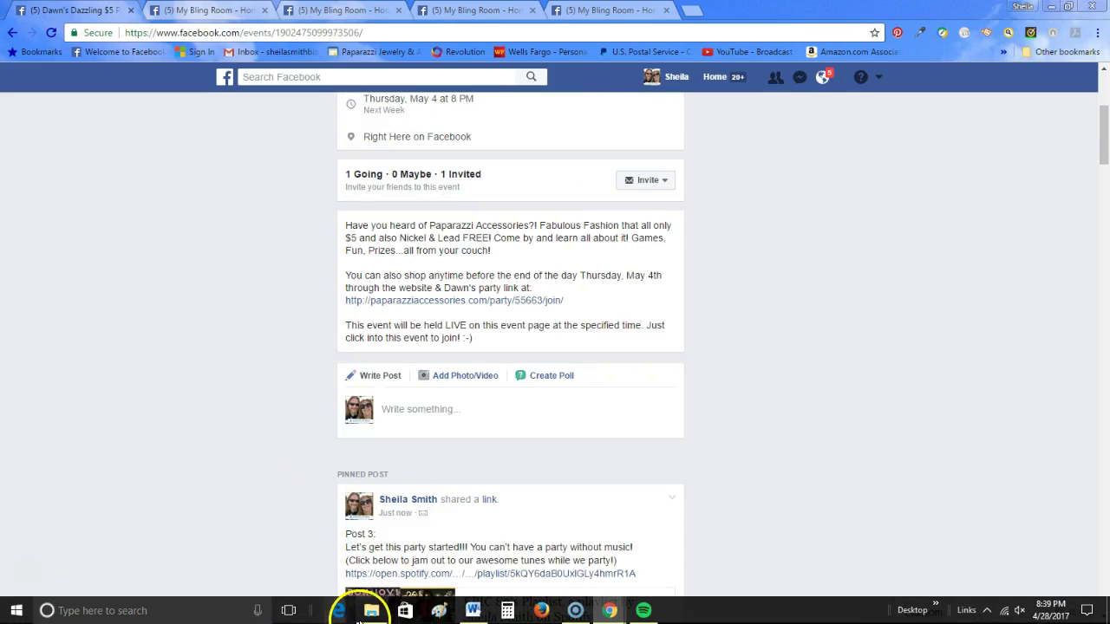
pyautogui.click(473, 610)
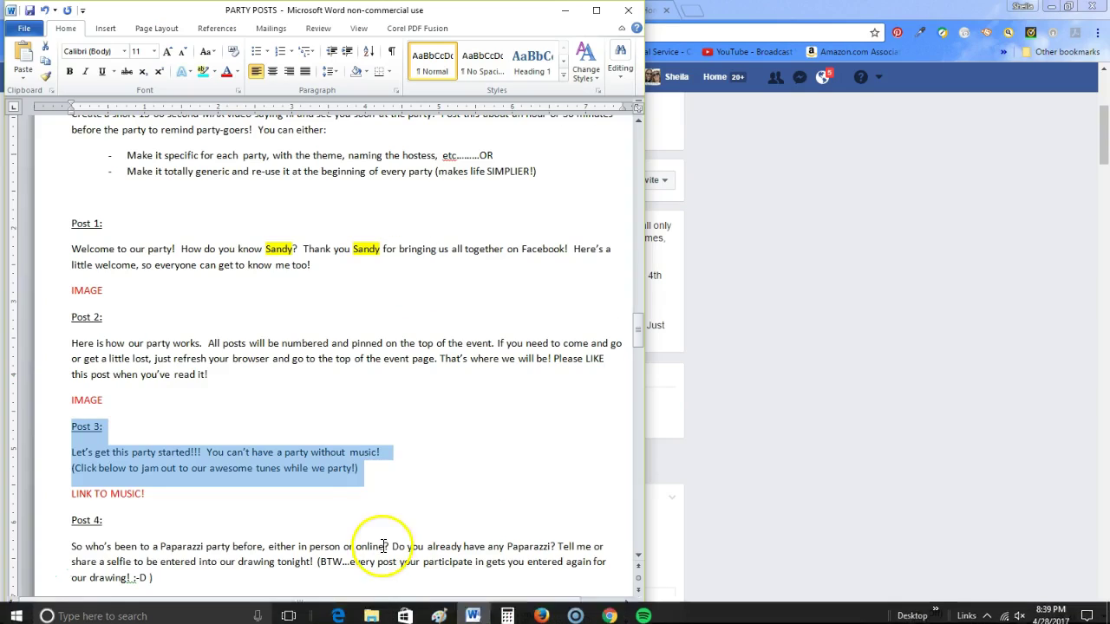
pyautogui.scroll(-3, 366, 469)
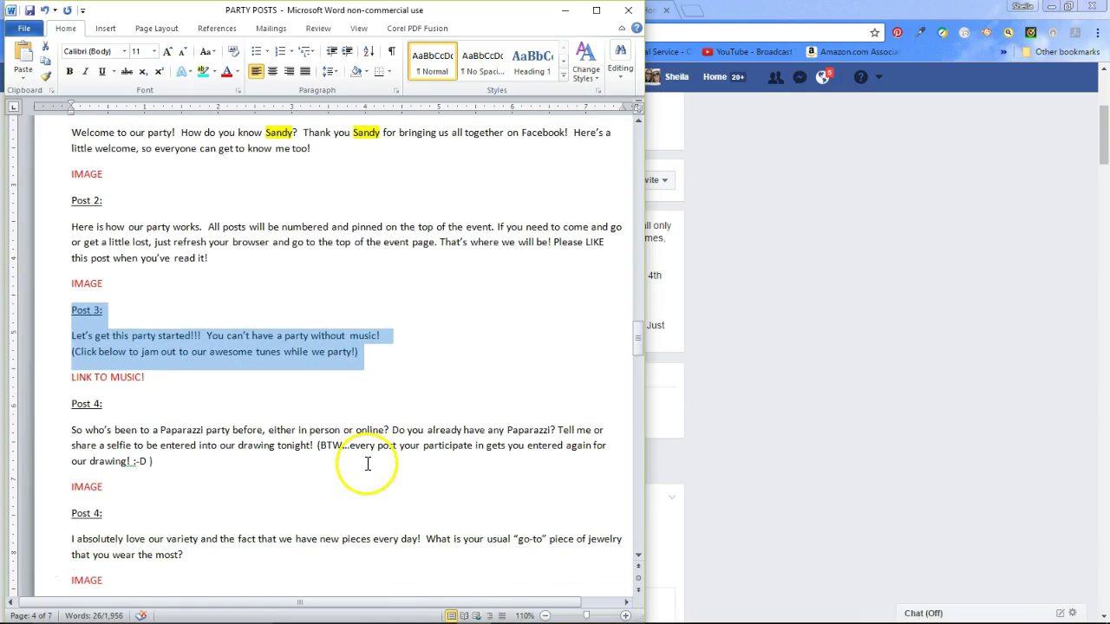
pyautogui.moveTo(71, 403); pyautogui.dragTo(196, 463)
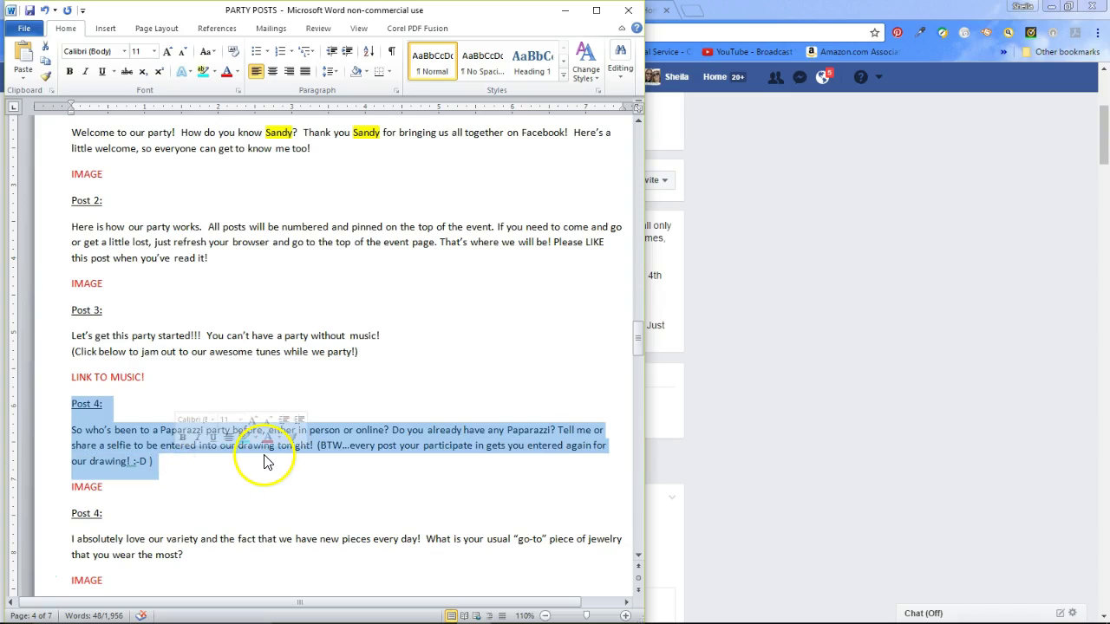
pyautogui.scroll(-1, 265, 456)
pyautogui.scroll(-2, 299, 447)
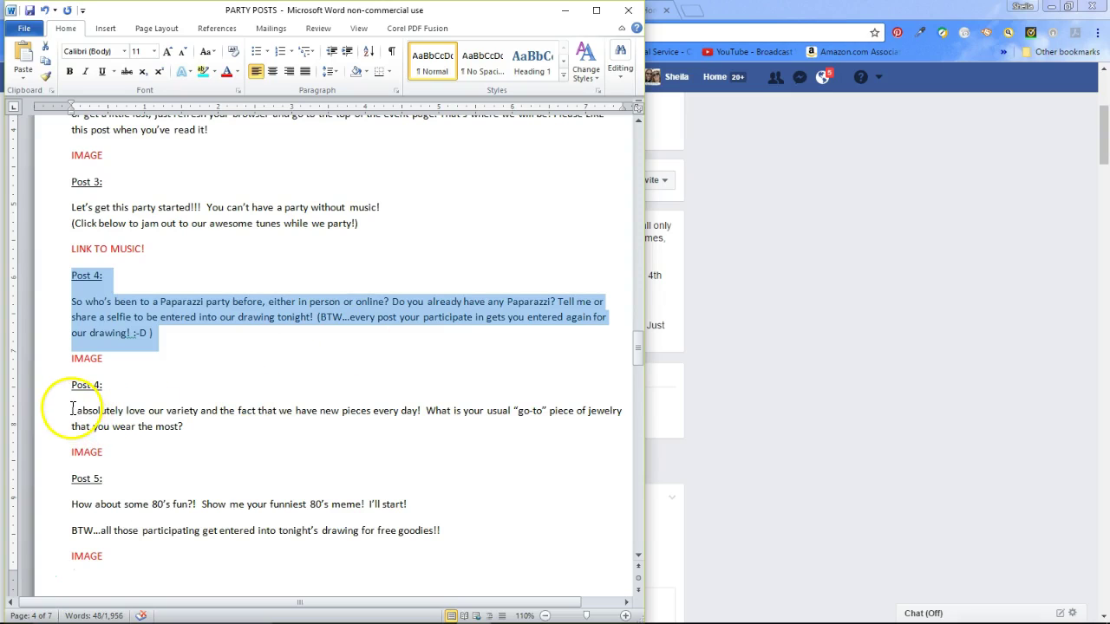
pyautogui.moveTo(72, 409); pyautogui.dragTo(205, 430)
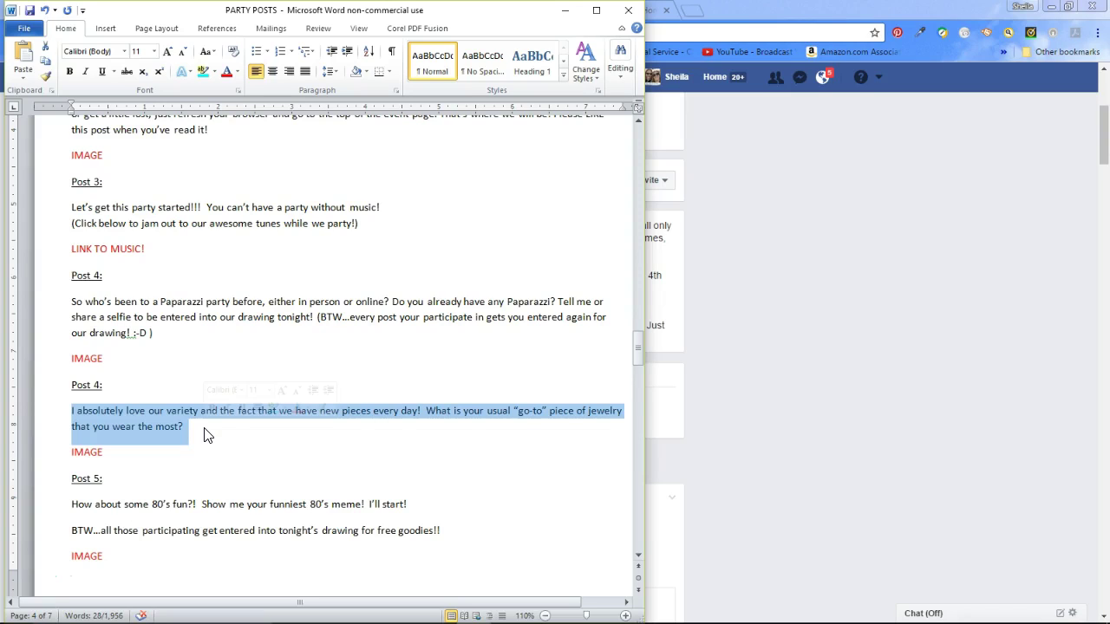
pyautogui.scroll(-2, 204, 436)
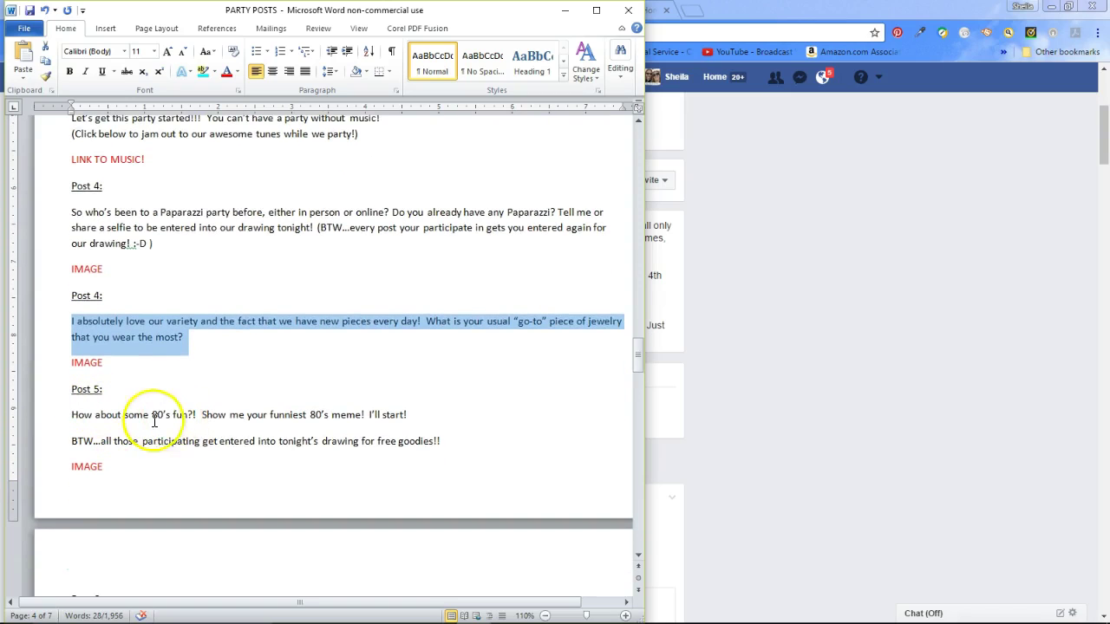
pyautogui.scroll(-1, 317, 422)
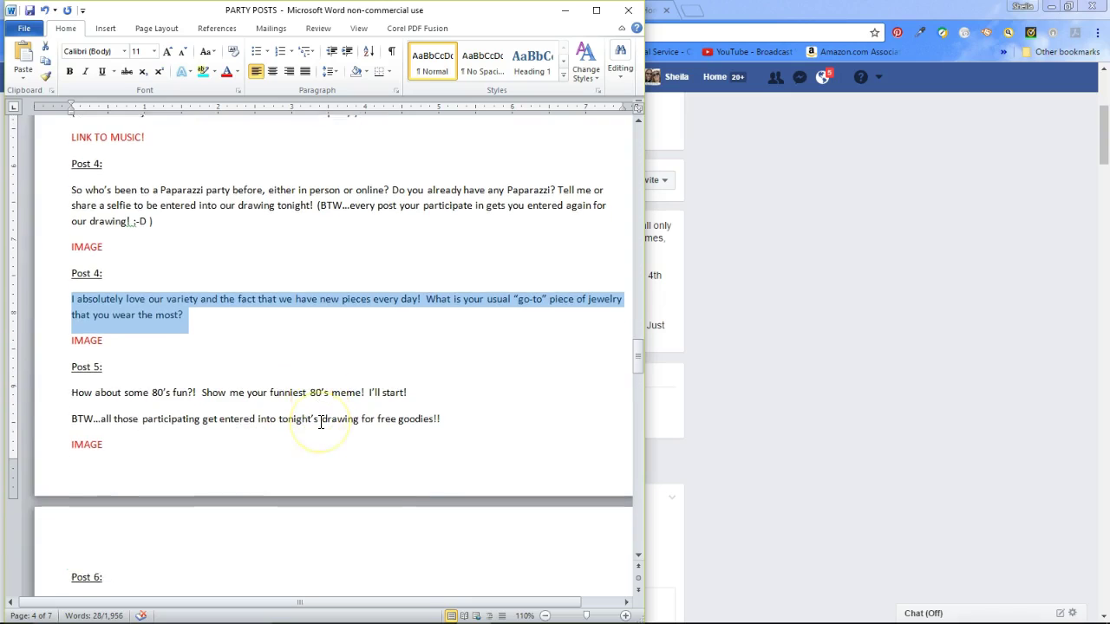
pyautogui.scroll(-2, 320, 423)
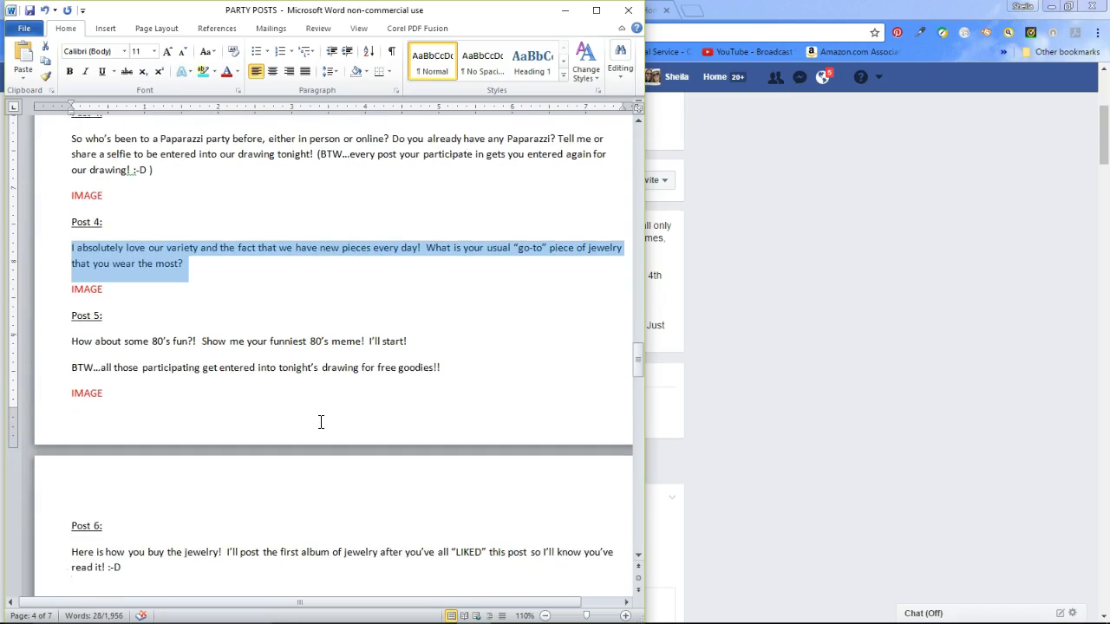
# - Copy the Post 5 heading and its 80's meme text from Word into a new post draft on the Facebook event page
pyautogui.moveTo(72, 307)
pyautogui.mouseDown()
pyautogui.moveTo(164, 334)
pyautogui.moveTo(443, 359)
pyautogui.mouseUp()
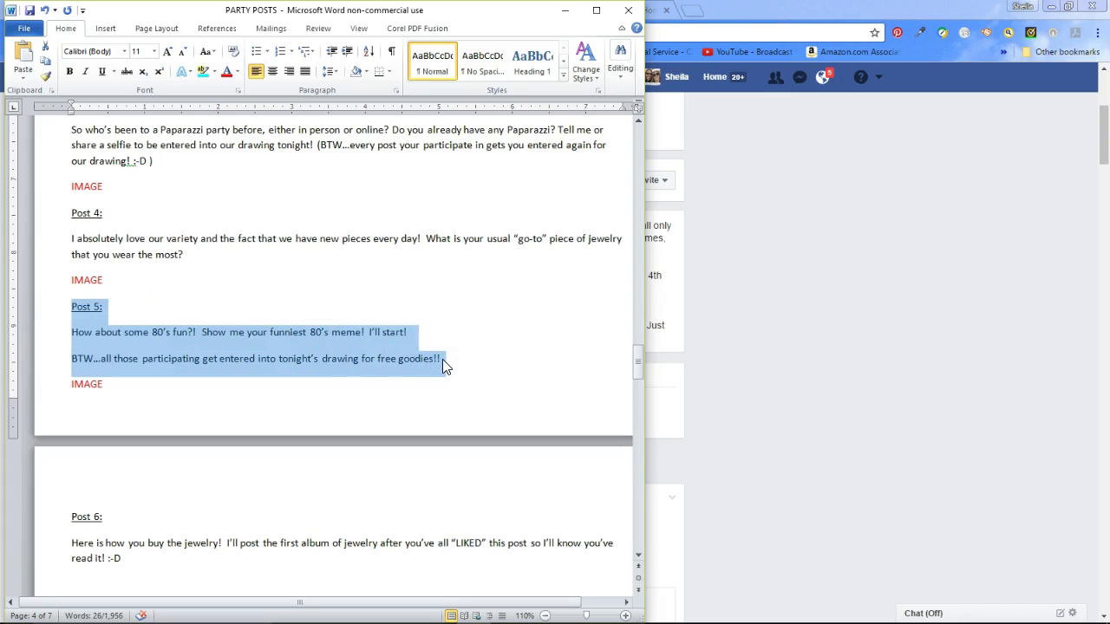
pyautogui.click(748, 342)
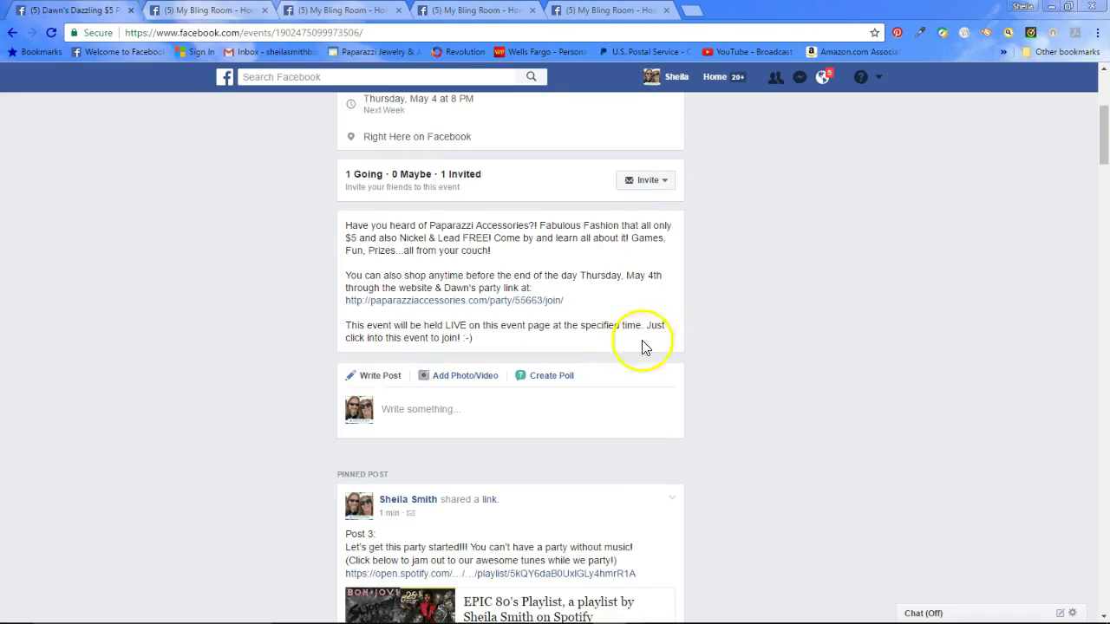
pyautogui.click(397, 409)
pyautogui.write("Post 5: How about some 80's fun?!  Show me your funniest 80's meme!  I'll start! BTW...all those participating get entered into tonight's drawing for free goodies!!")
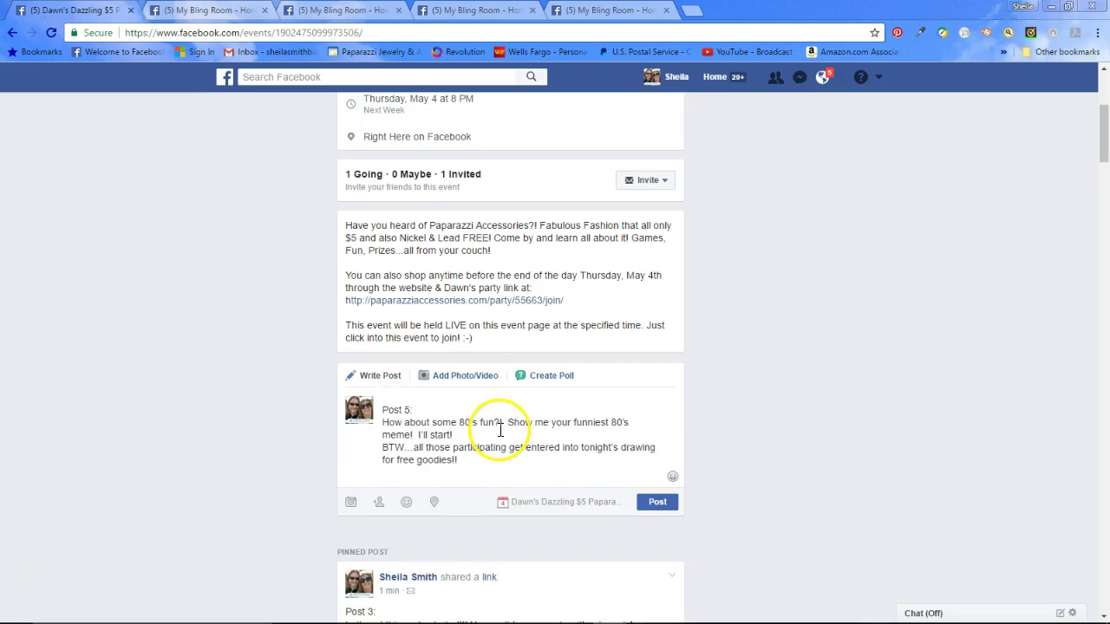
# - Attach image 5 from the dawn party training folder to the Post 5 draft
pyautogui.click(465, 386)
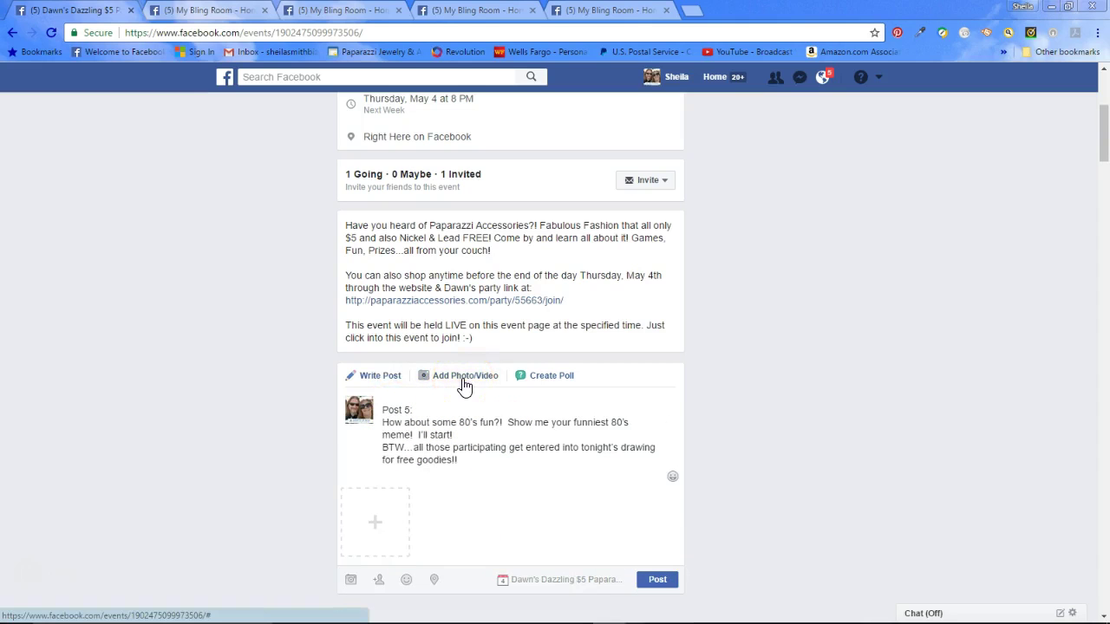
pyautogui.click(381, 525)
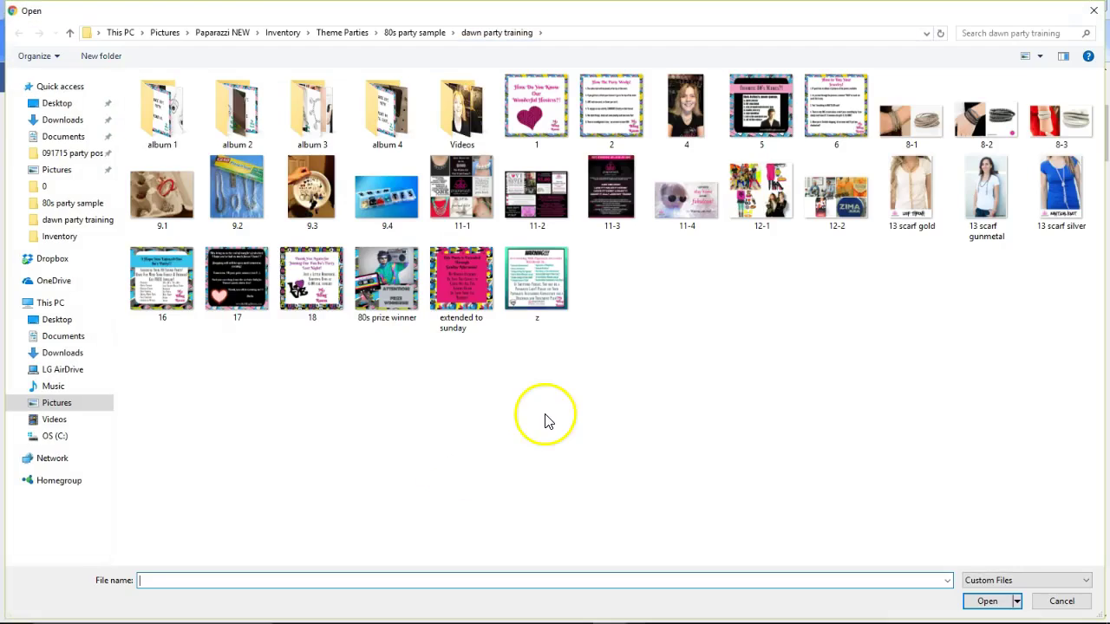
pyautogui.click(763, 139)
pyautogui.doubleClick(761, 137)
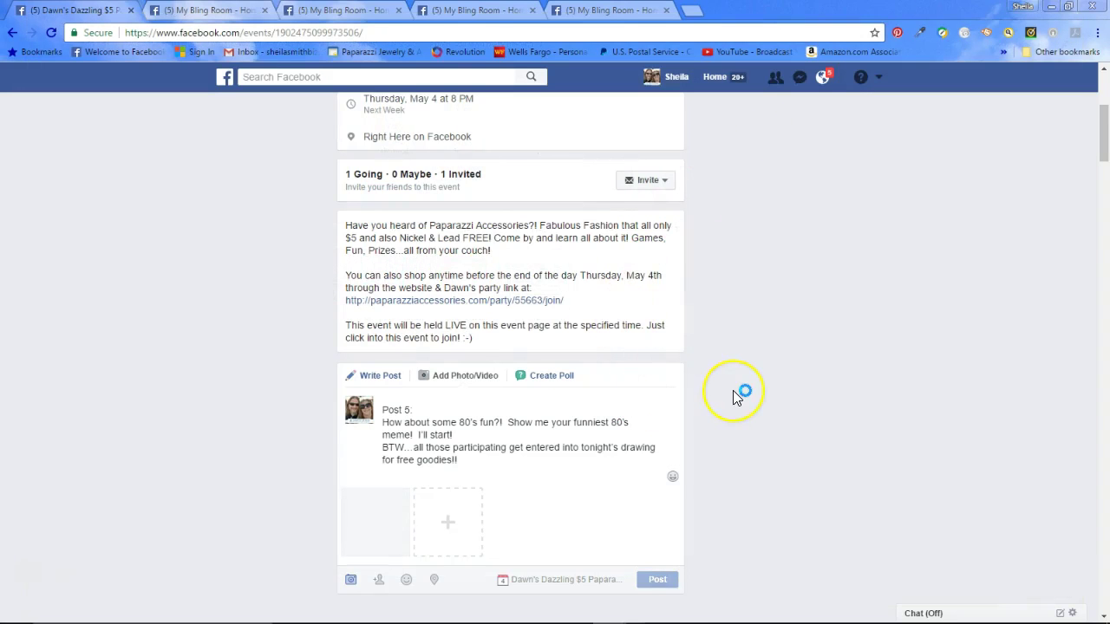
pyautogui.scroll(-3, 732, 390)
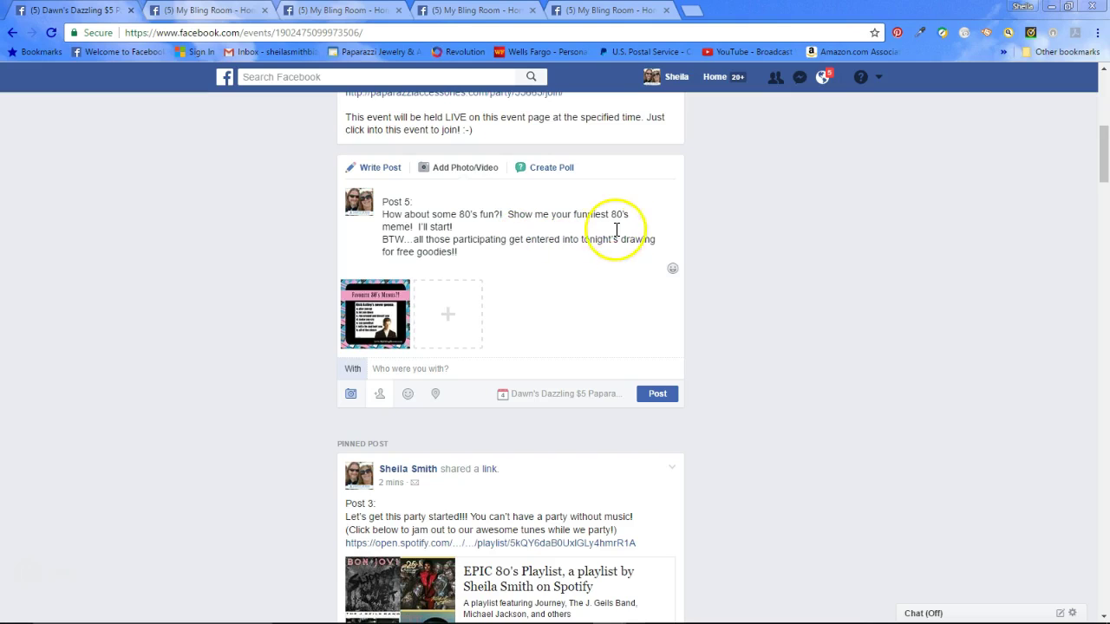
# - Publish Post 5 with its 80's meme image on the event page and review the published post
pyautogui.click(656, 397)
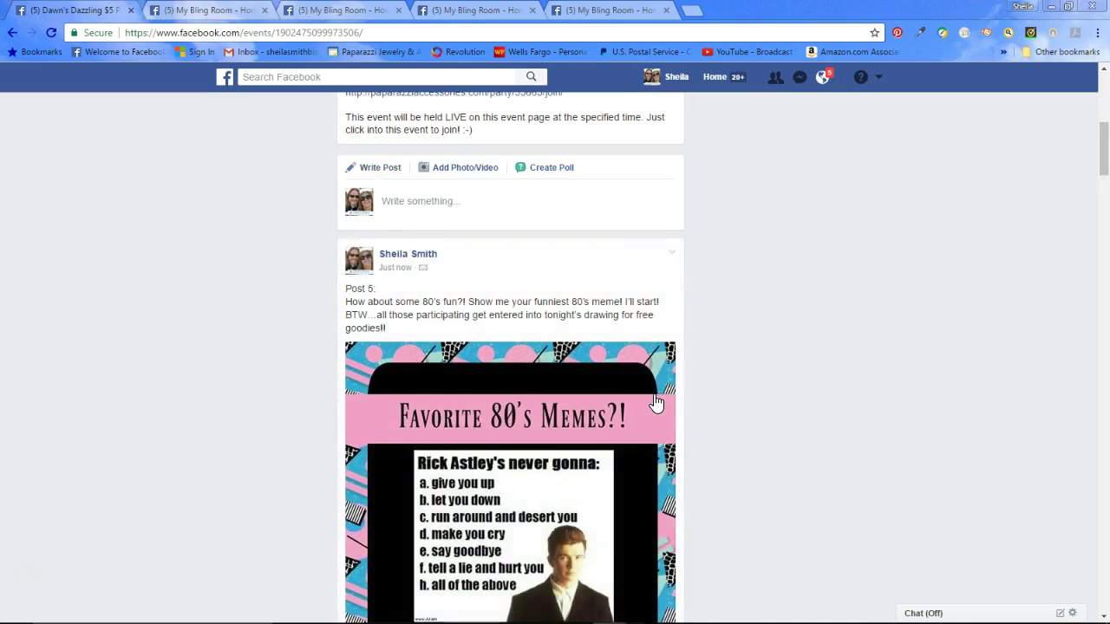
pyautogui.scroll(-3, 657, 402)
pyautogui.scroll(-1, 656, 402)
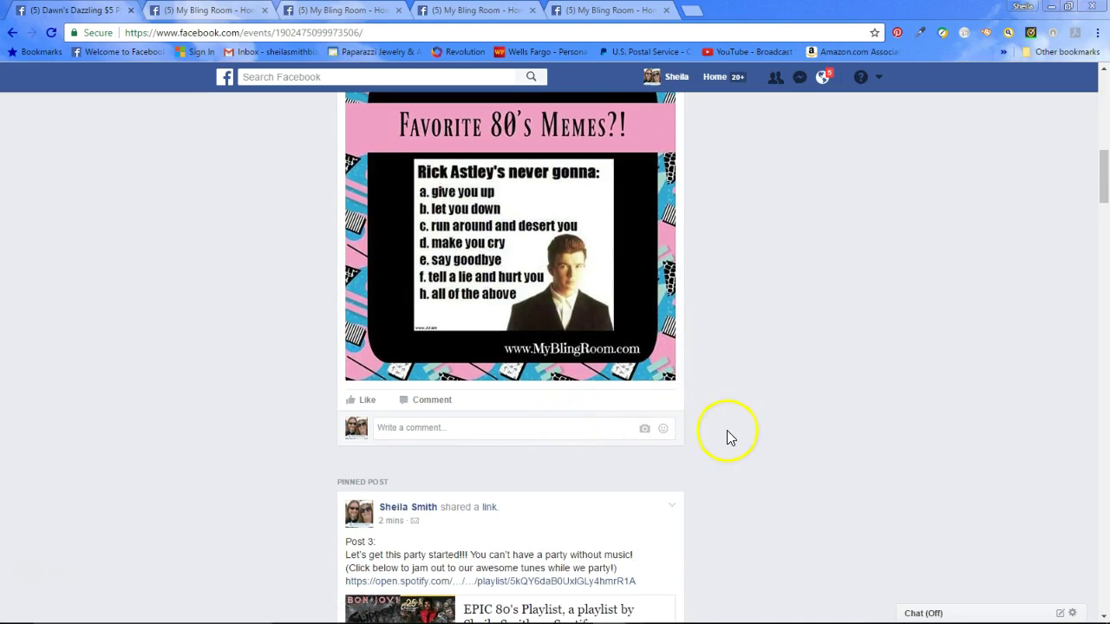
pyautogui.scroll(2, 762, 440)
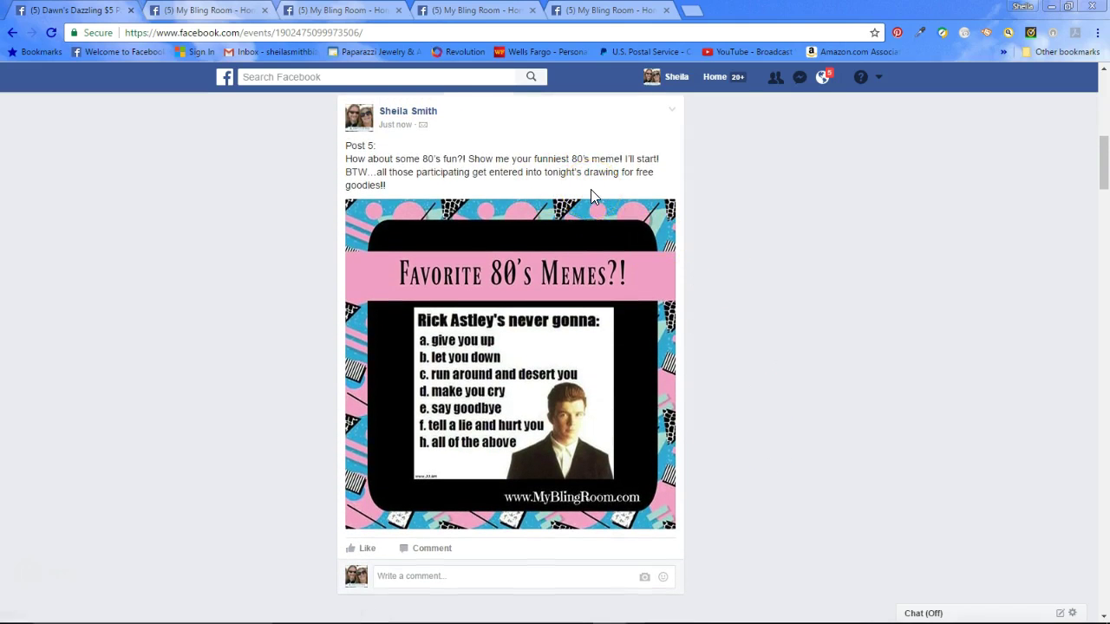
pyautogui.click(685, 206)
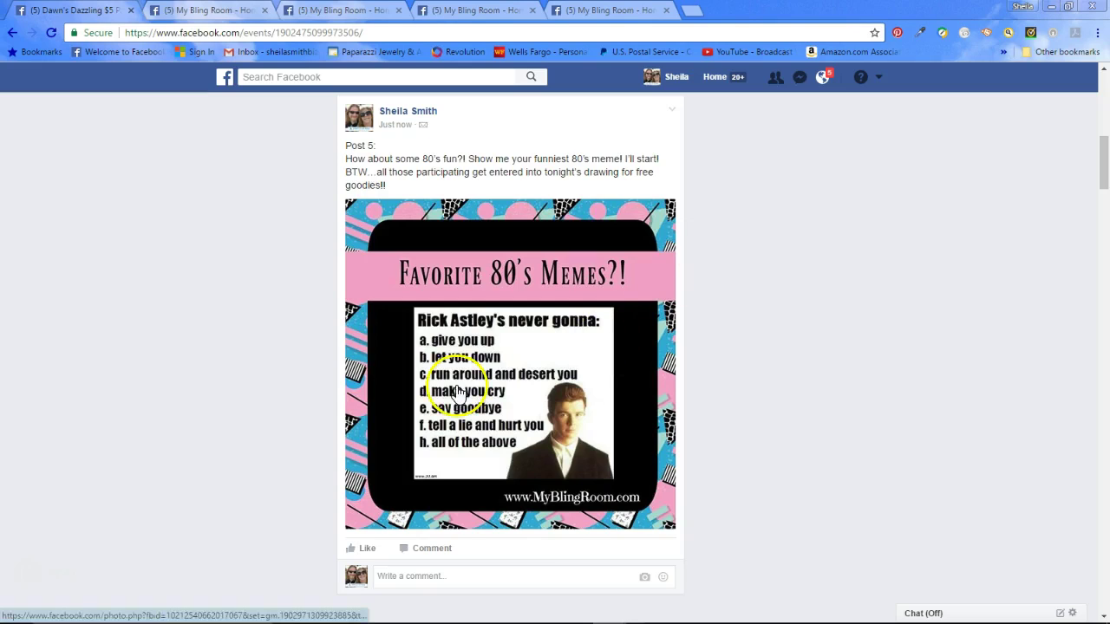
# - Copy the Post 6 heading and its how-to-buy text from the PARTY POSTS document in Word, and return to the Facebook event's post composer
pyautogui.moveTo(358, 611)
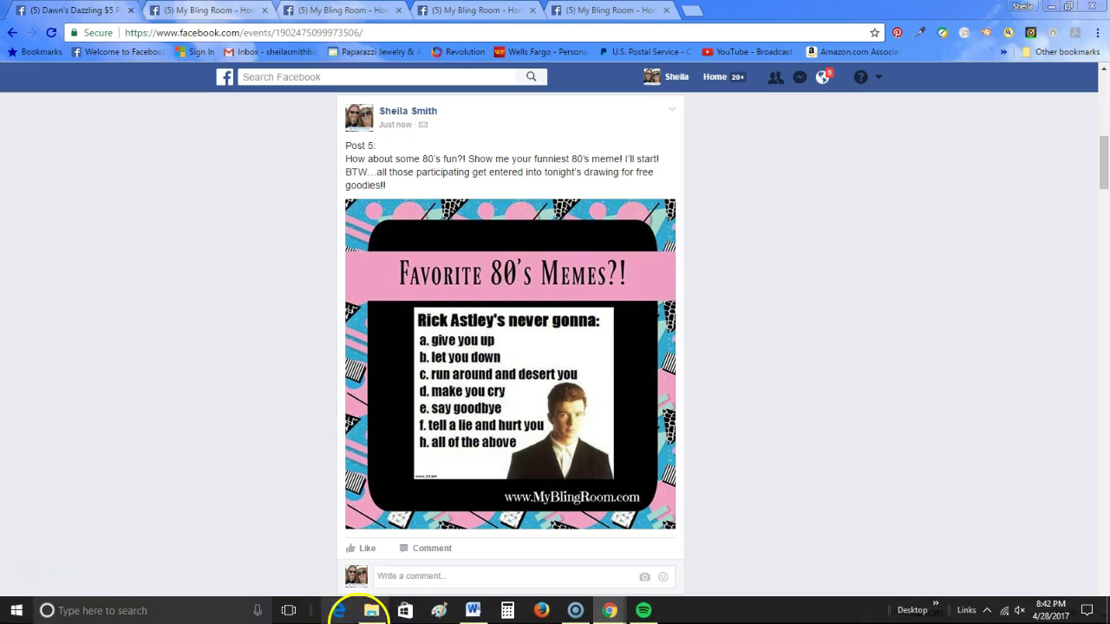
pyautogui.click(473, 610)
pyautogui.click(371, 437)
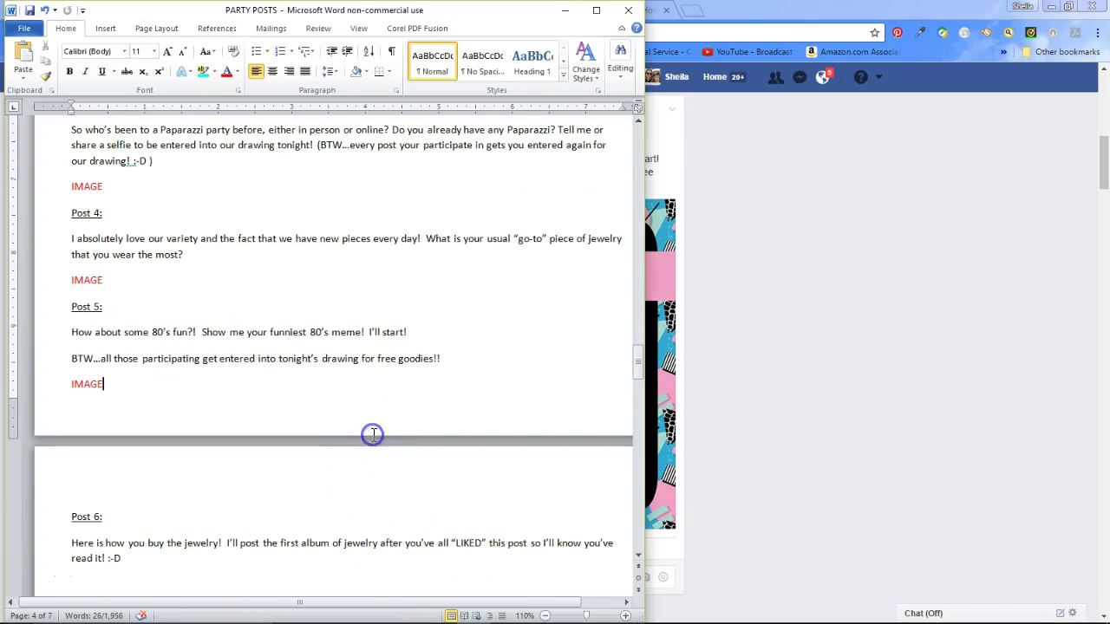
pyautogui.scroll(-3, 373, 434)
pyautogui.scroll(-3, 373, 433)
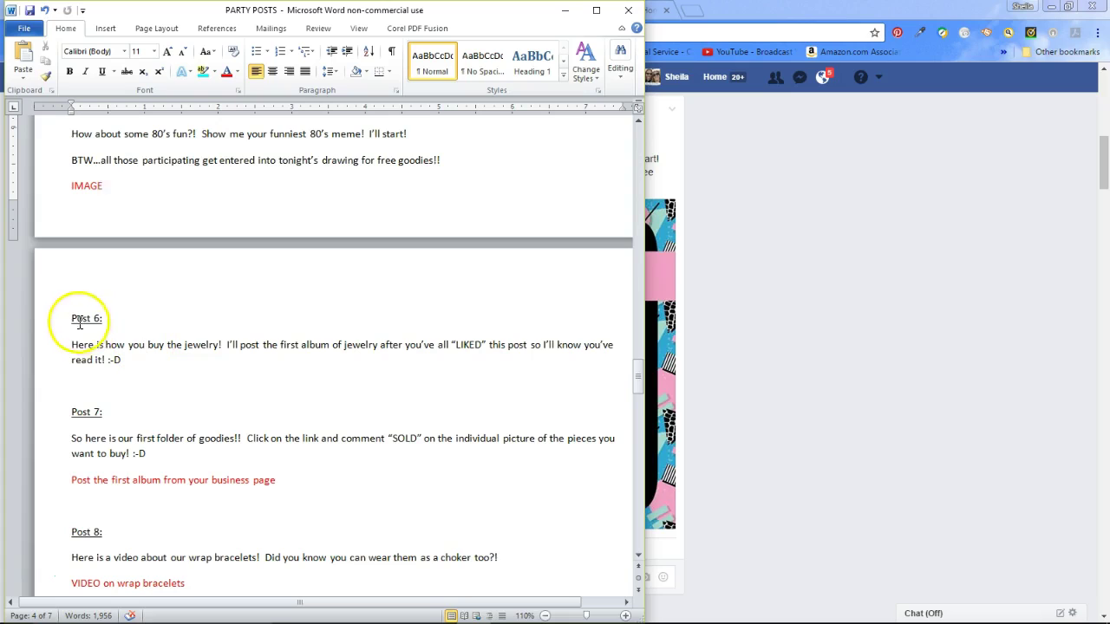
pyautogui.moveTo(73, 318); pyautogui.dragTo(145, 366)
pyautogui.hotkey('ctrl', 'c')
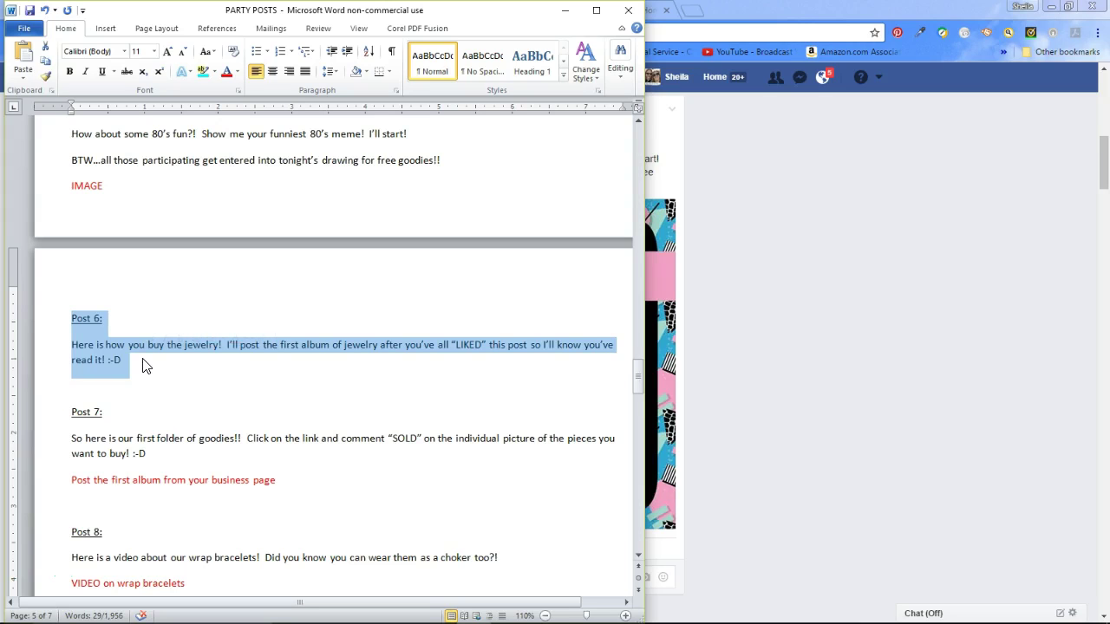
pyautogui.click(718, 359)
pyautogui.scroll(4, 718, 355)
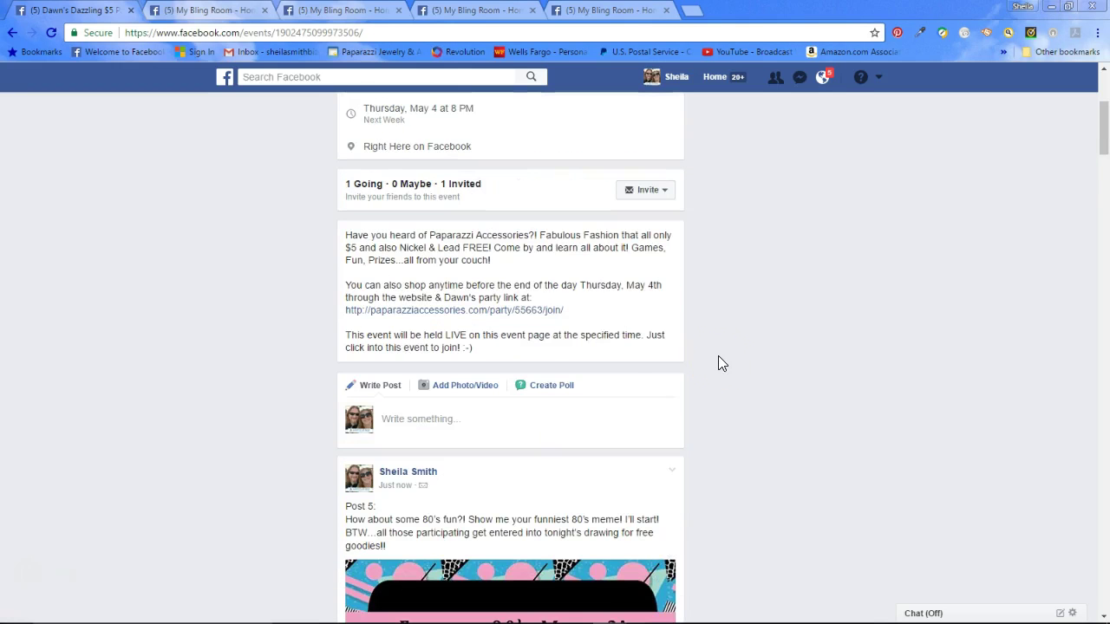
# - Publish the copied Post 6 text about buying the jewelry on the event page, with image 6 attached
pyautogui.click(462, 421)
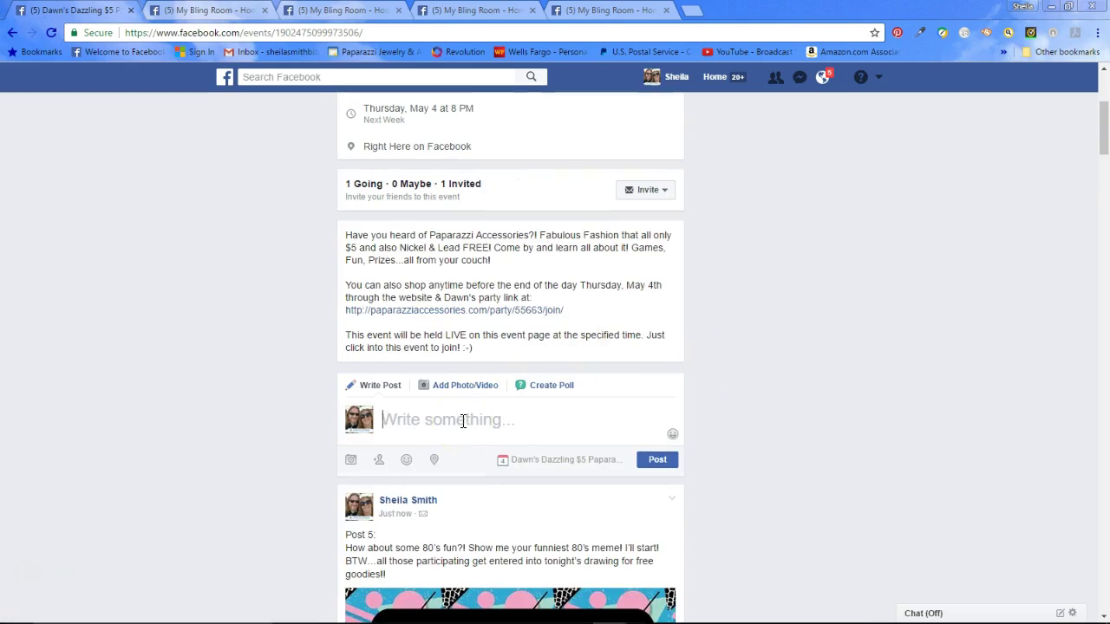
pyautogui.hotkey('ctrl', 'v')
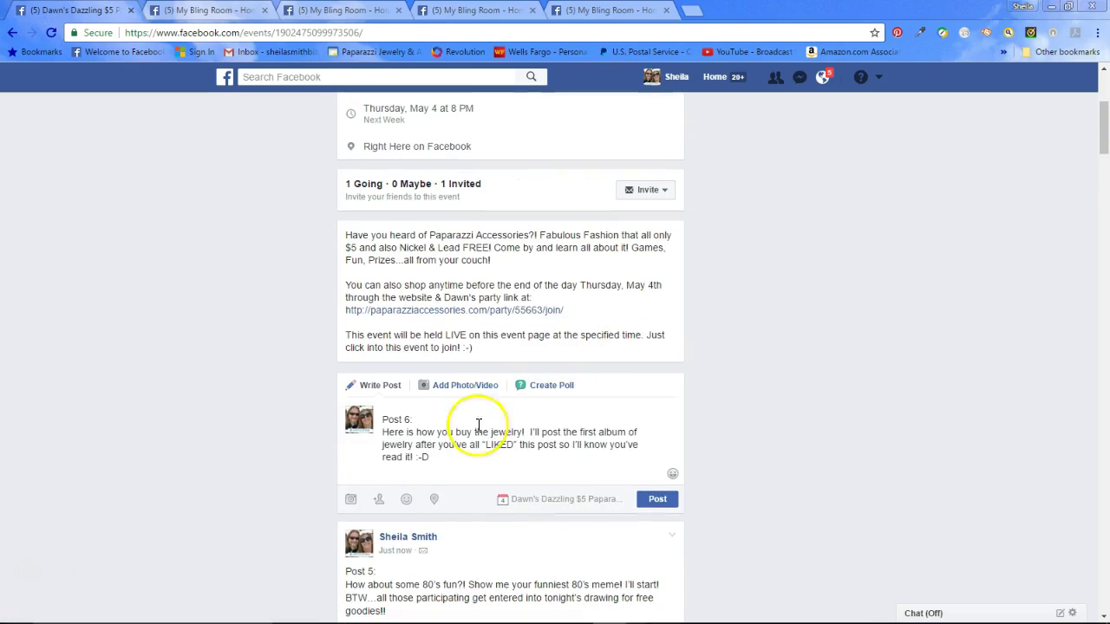
pyautogui.click(452, 397)
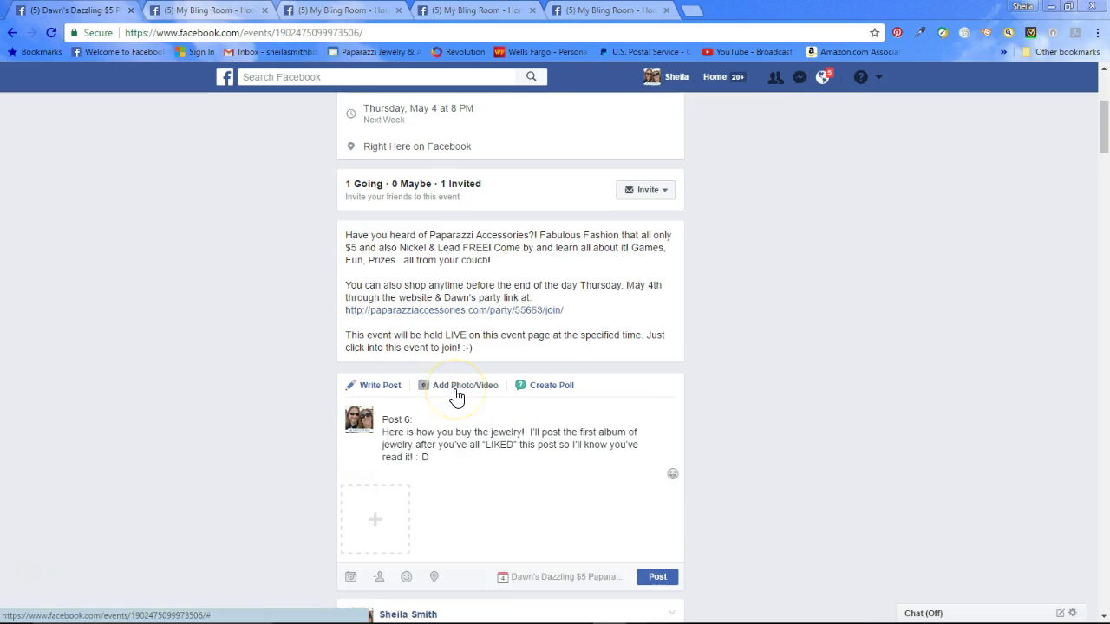
pyautogui.click(386, 507)
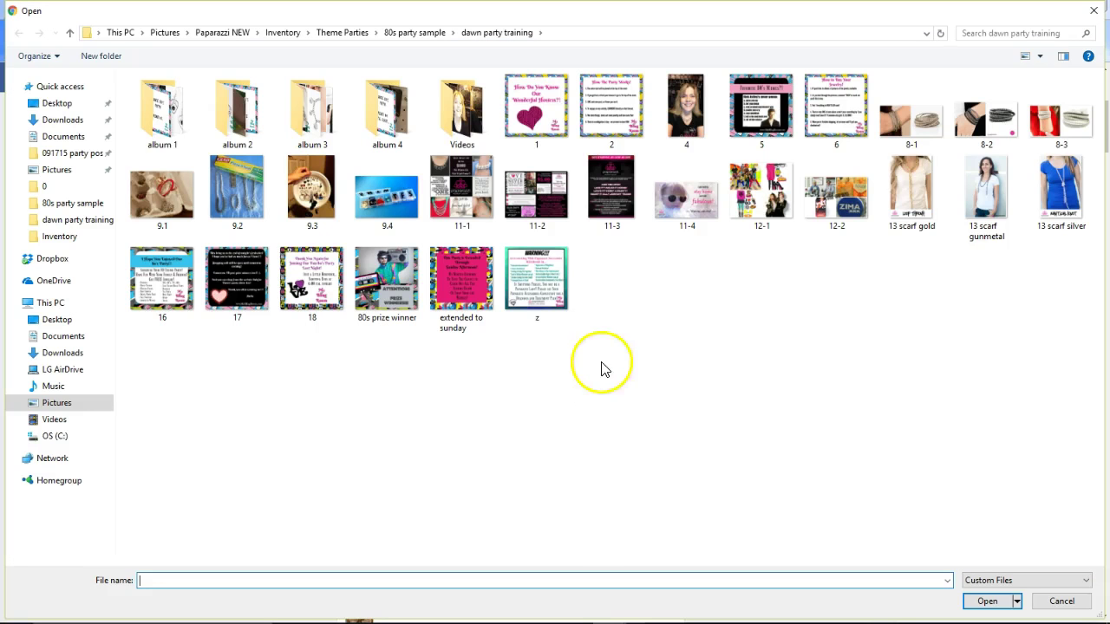
pyautogui.doubleClick(836, 105)
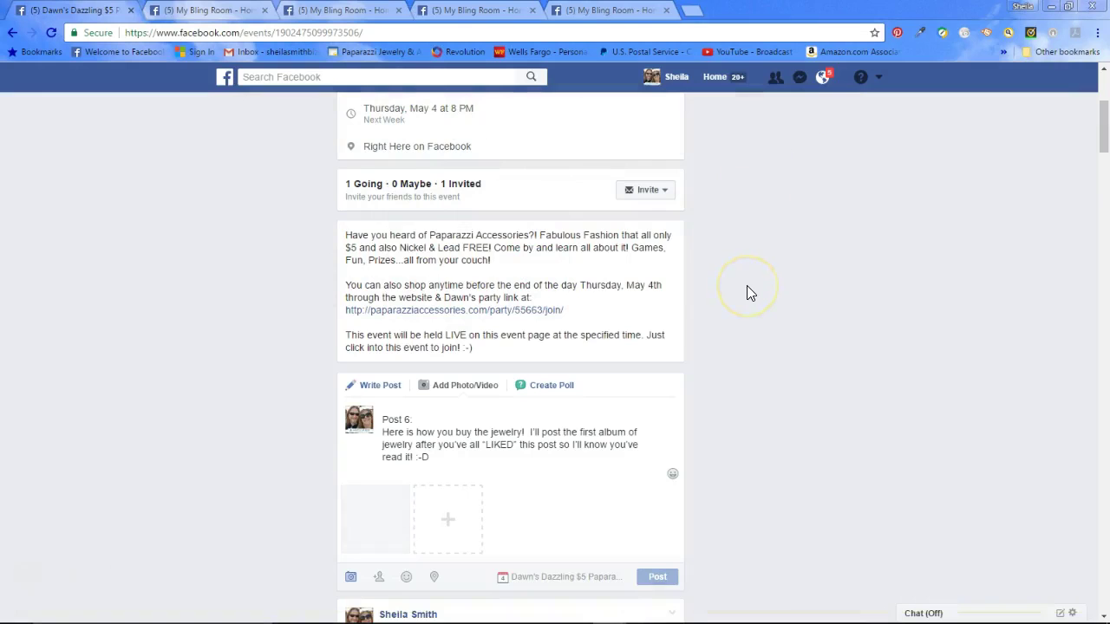
pyautogui.scroll(-3, 747, 292)
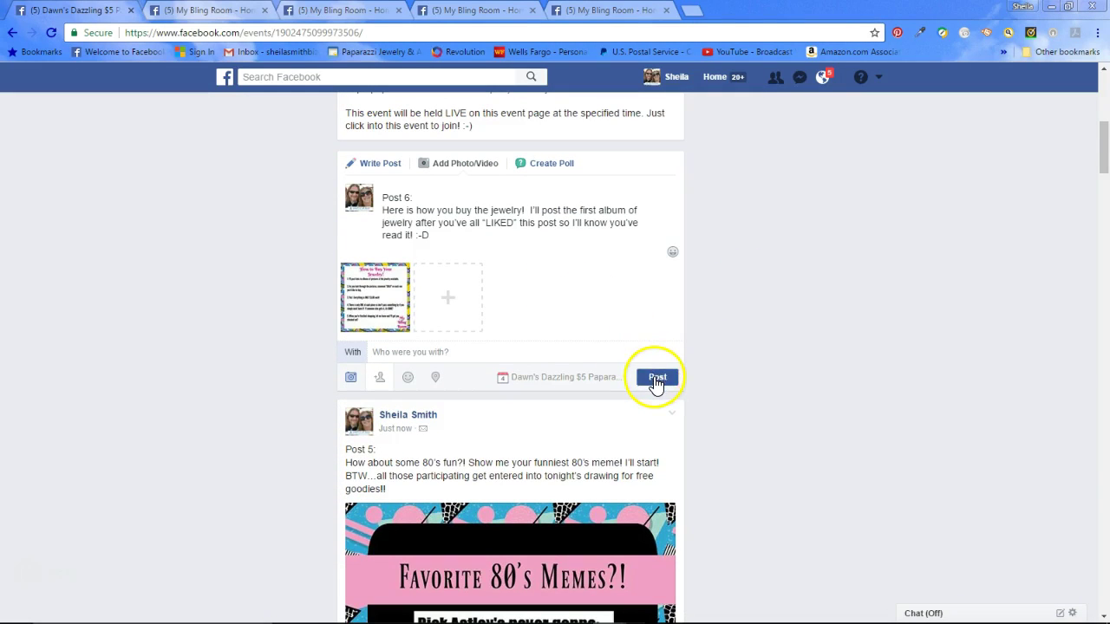
pyautogui.click(657, 379)
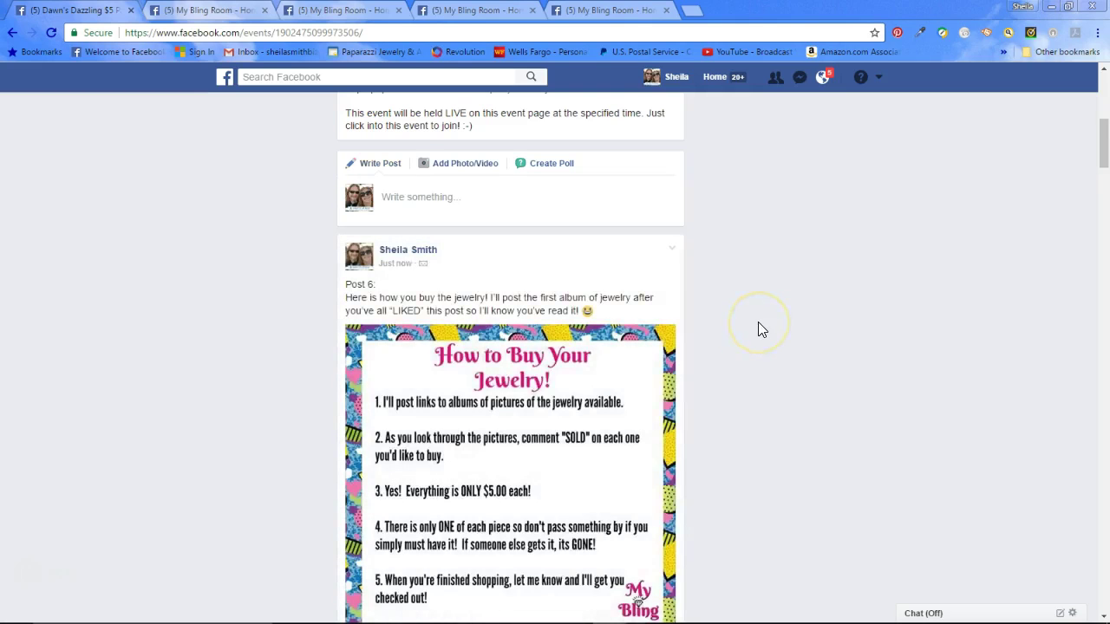
# - Pin Post 6 to the event page in place of the currently pinned post
pyautogui.scroll(-3, 758, 327)
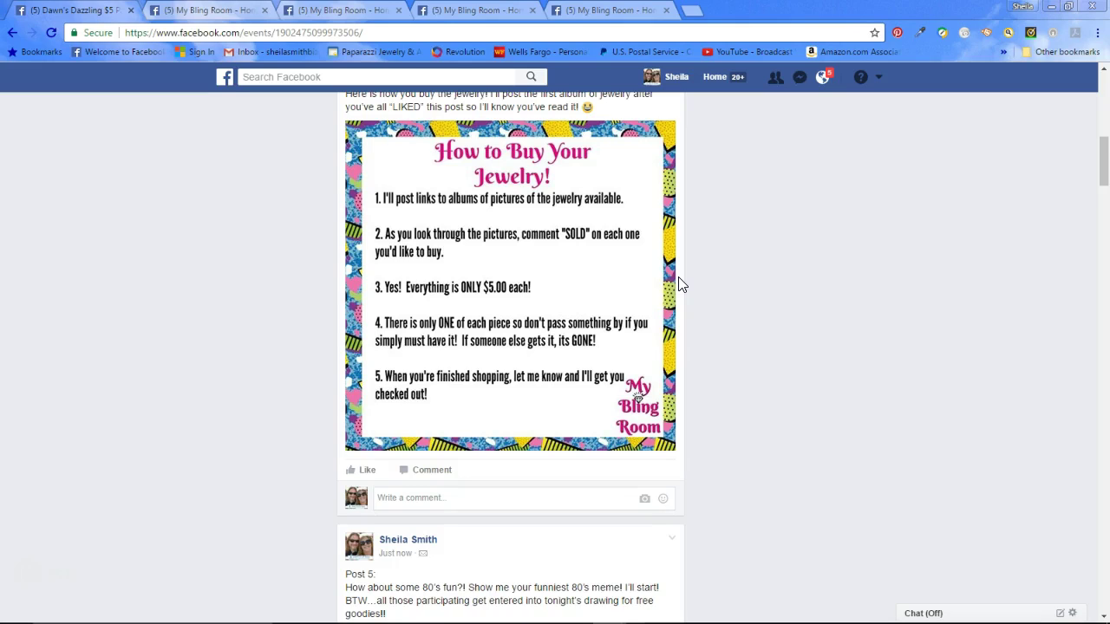
pyautogui.scroll(1, 681, 284)
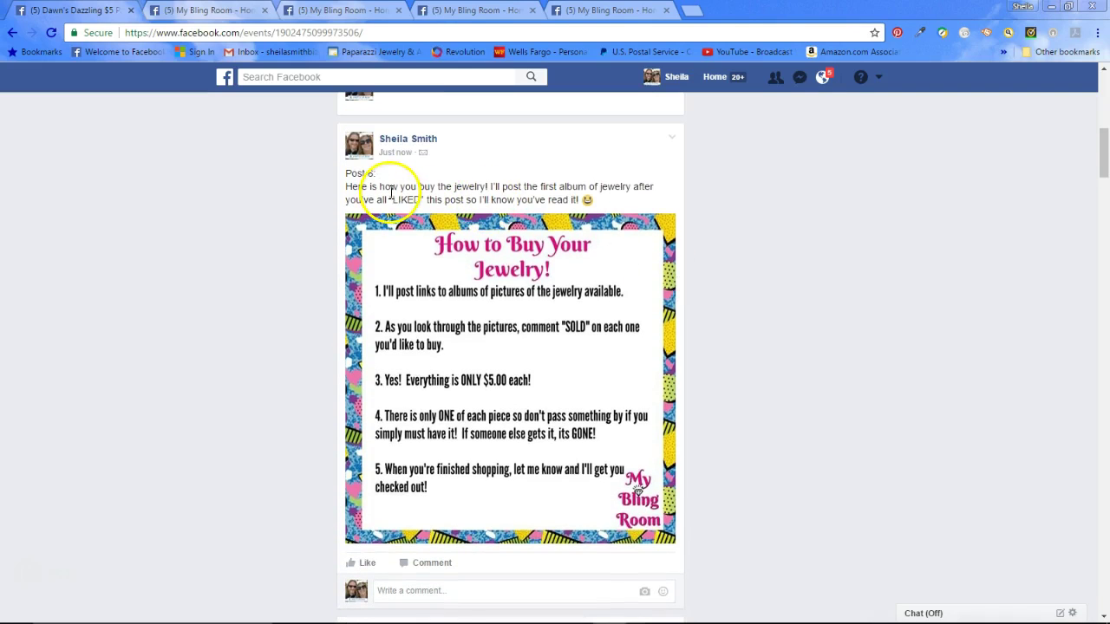
pyautogui.moveTo(388, 199); pyautogui.dragTo(563, 205)
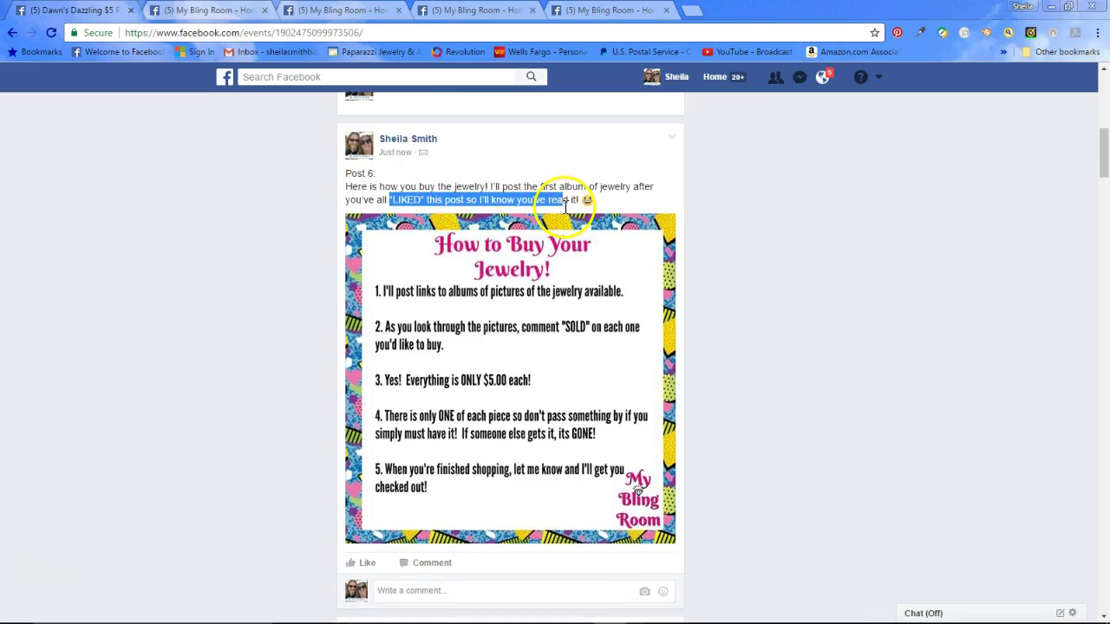
pyautogui.click(742, 251)
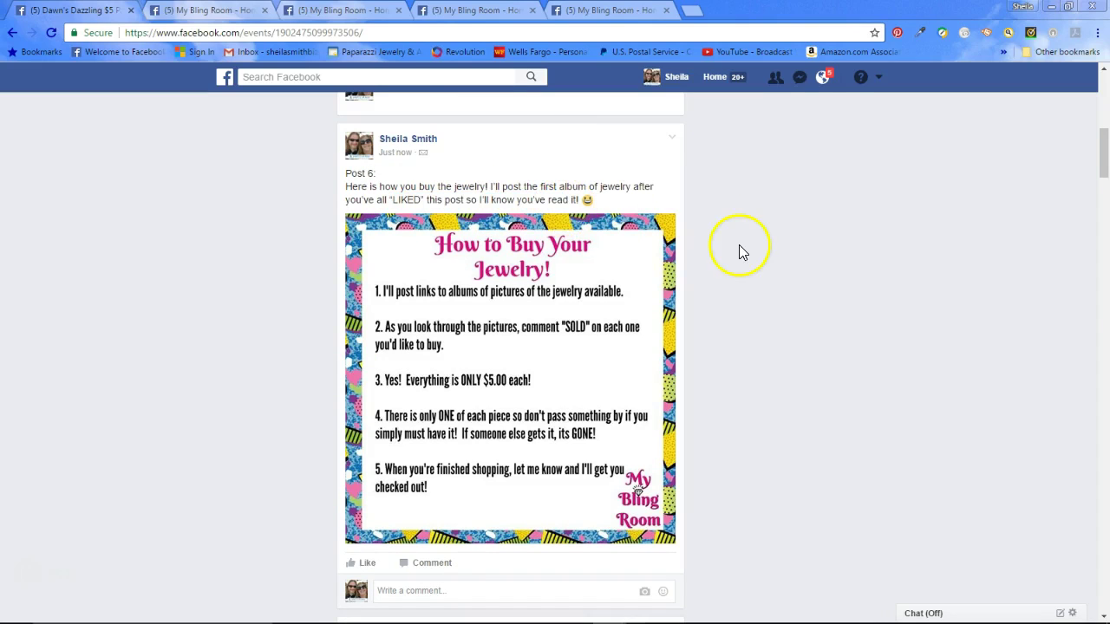
pyautogui.click(674, 140)
pyautogui.click(631, 234)
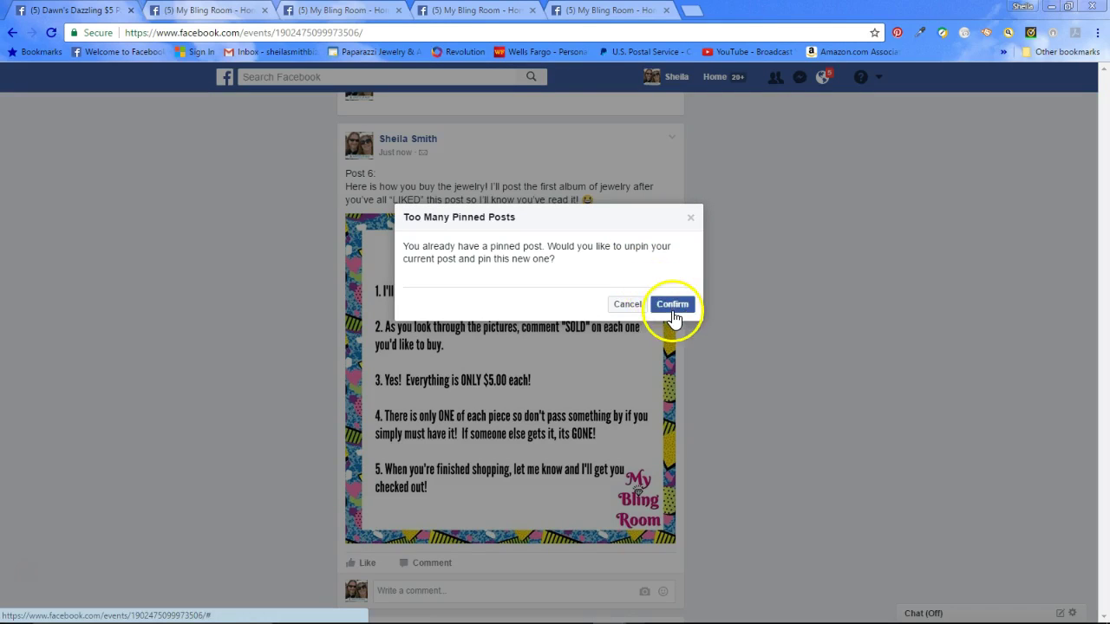
pyautogui.click(666, 306)
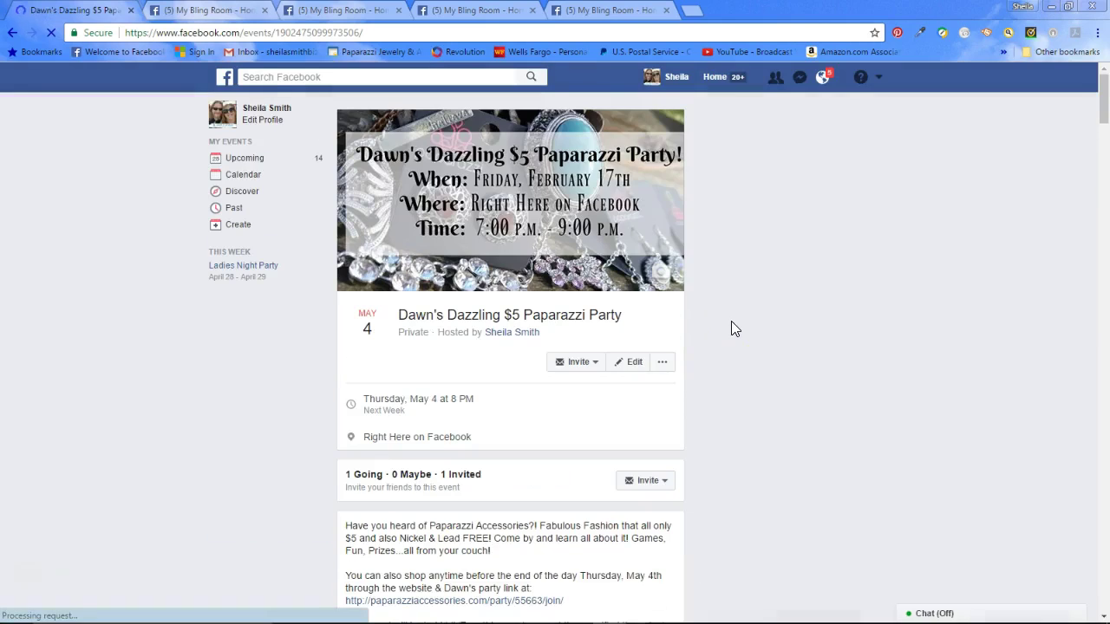
pyautogui.scroll(-5, 731, 321)
pyautogui.scroll(-1, 731, 323)
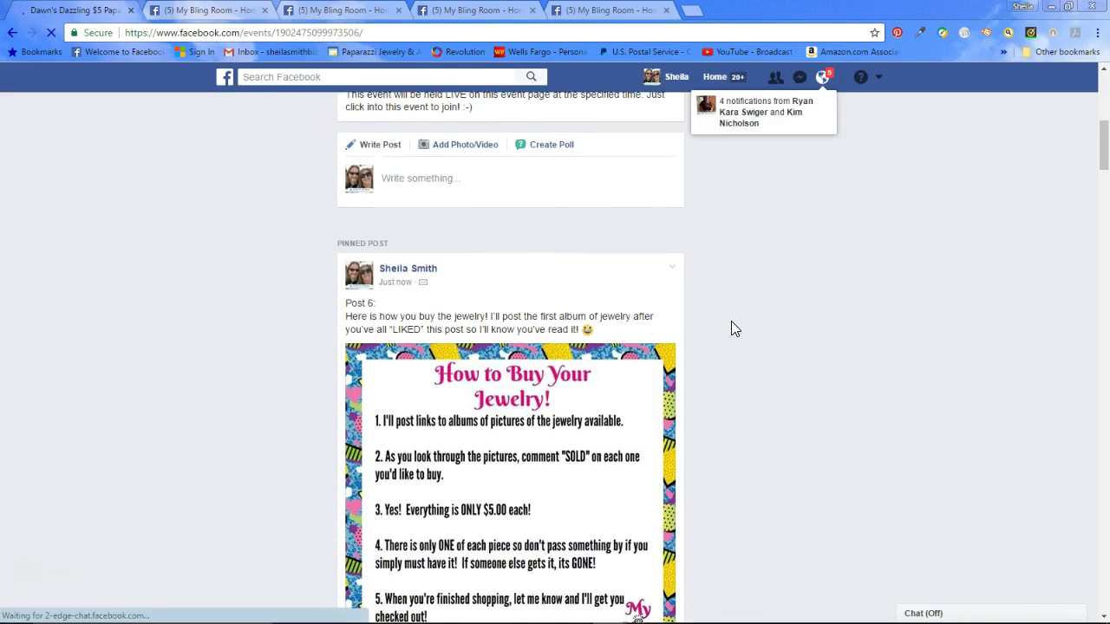
pyautogui.scroll(-1, 731, 322)
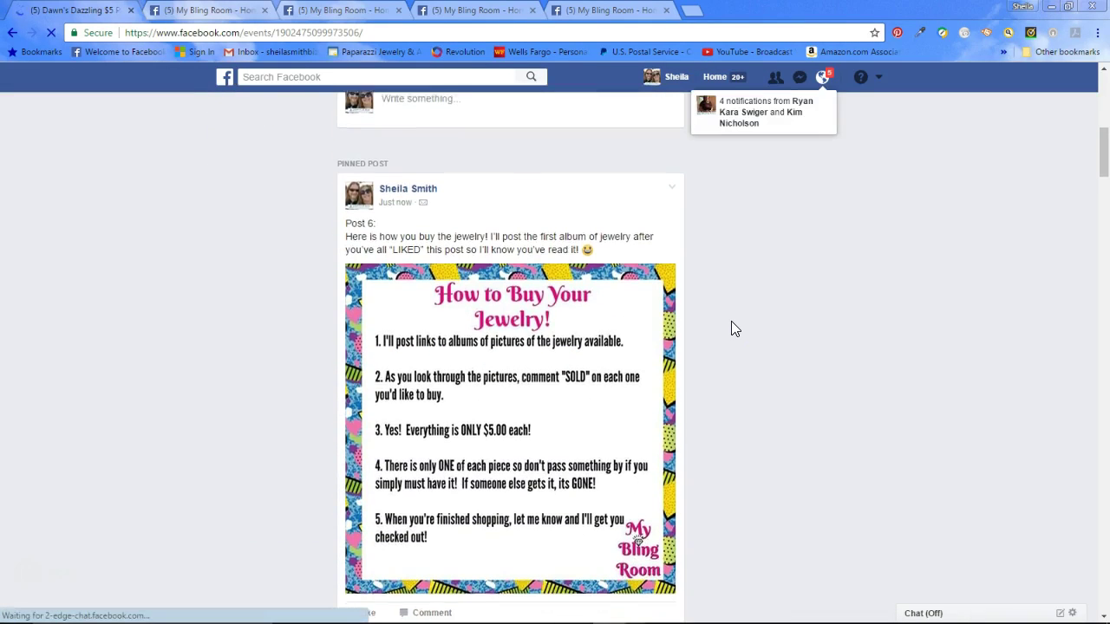
pyautogui.scroll(-1, 731, 328)
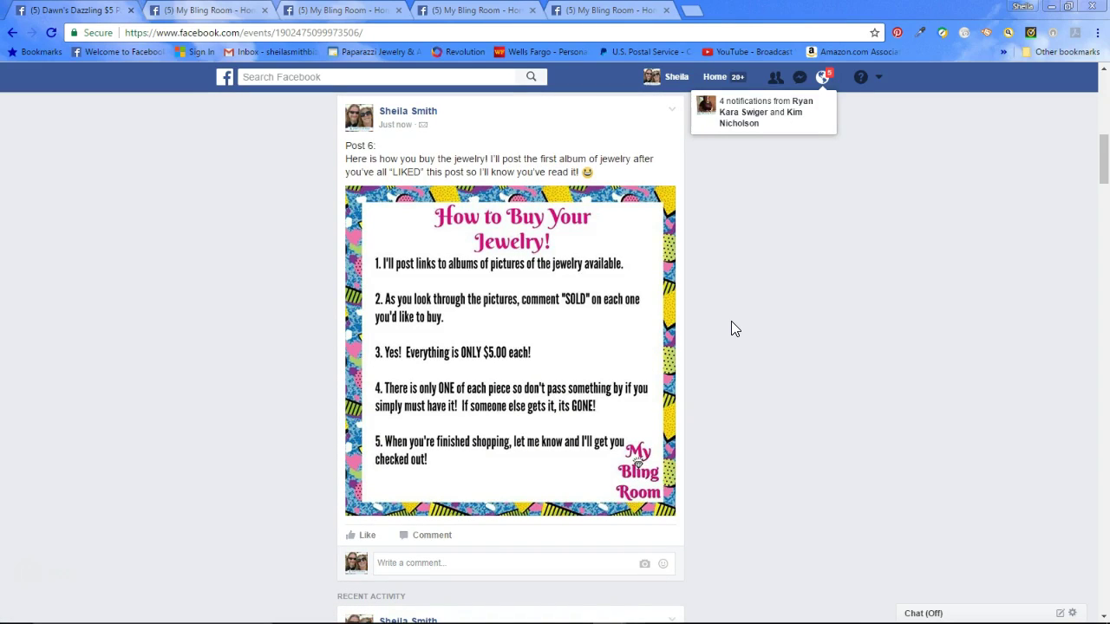
pyautogui.scroll(2, 731, 328)
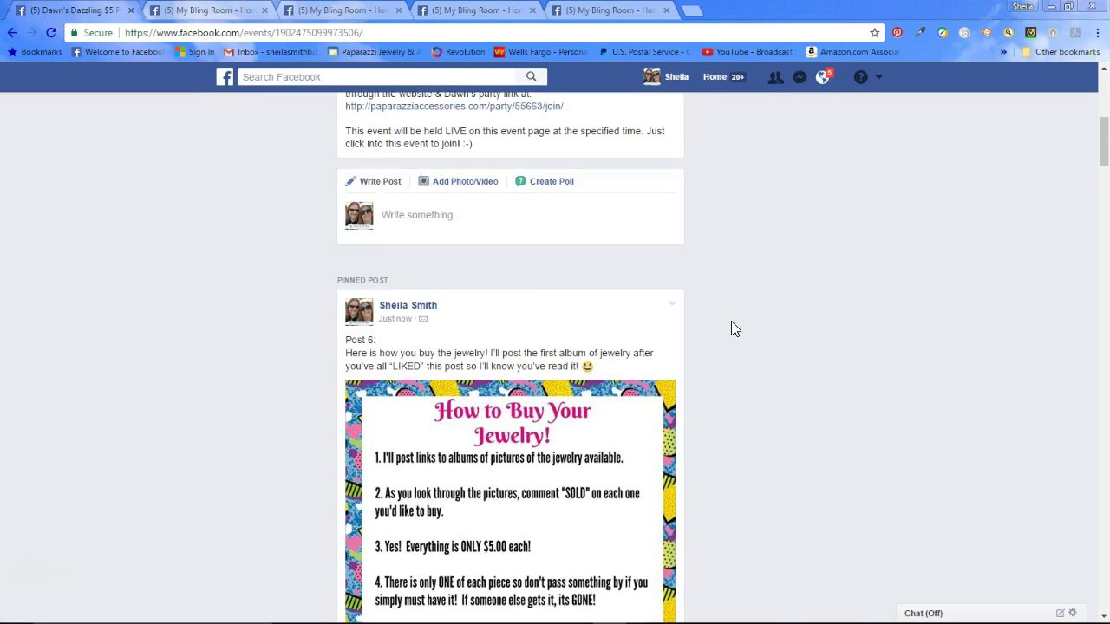
# - Copy the Post 7 text from the PARTY POSTS Word document and paste it into a new post on the Facebook event page
pyautogui.moveTo(280, 612)
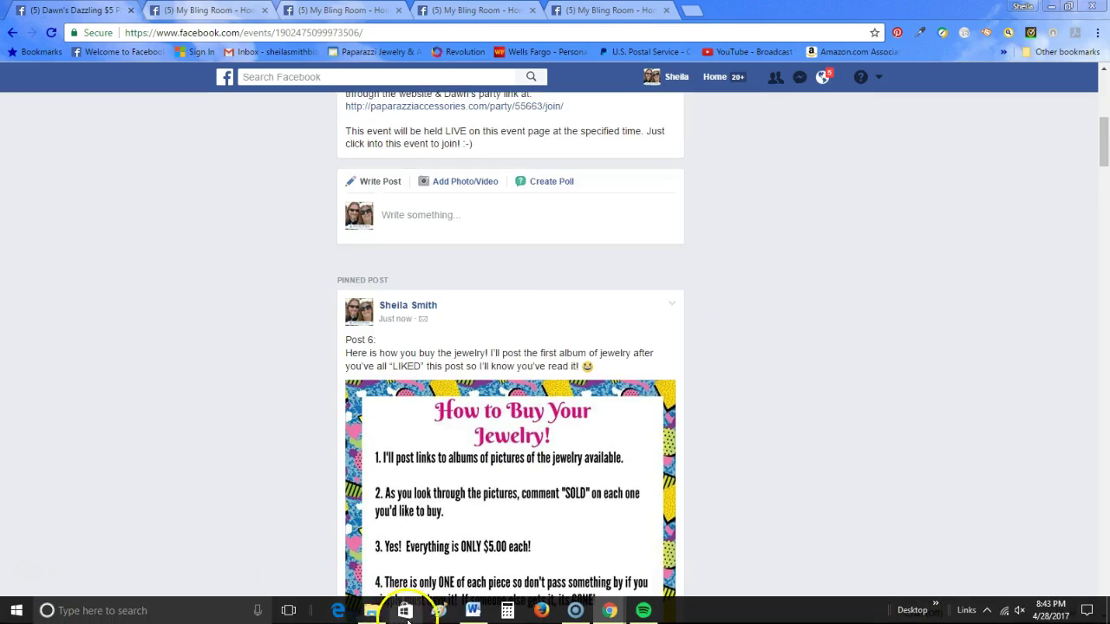
pyautogui.click(472, 610)
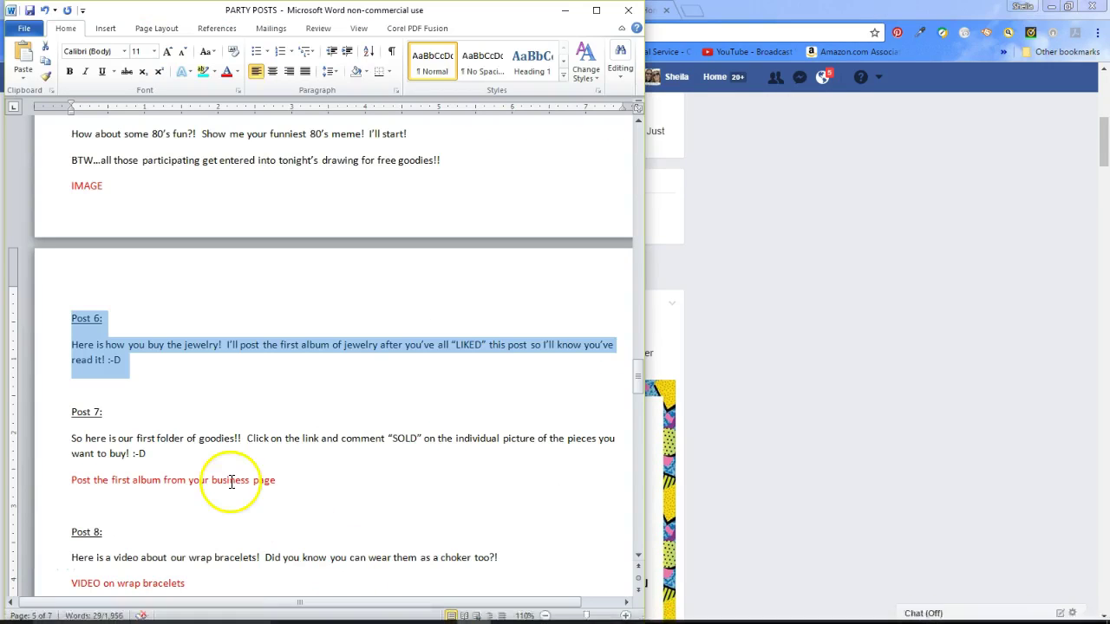
pyautogui.click(154, 417)
pyautogui.moveTo(66, 411); pyautogui.dragTo(159, 451)
pyautogui.hotkey('ctrl', 'c')
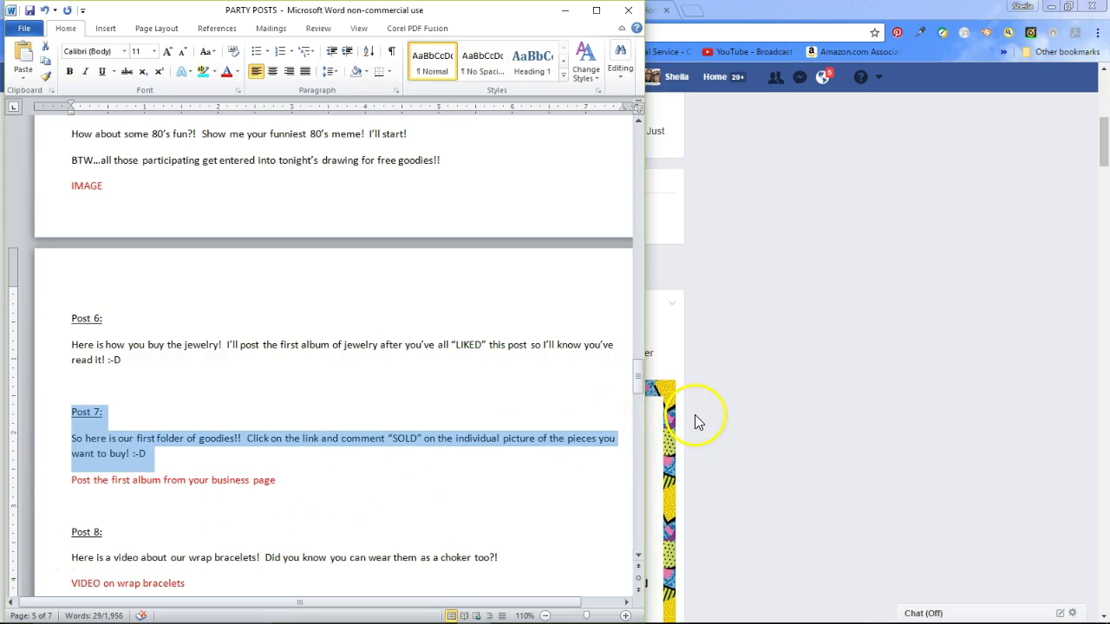
pyautogui.click(729, 405)
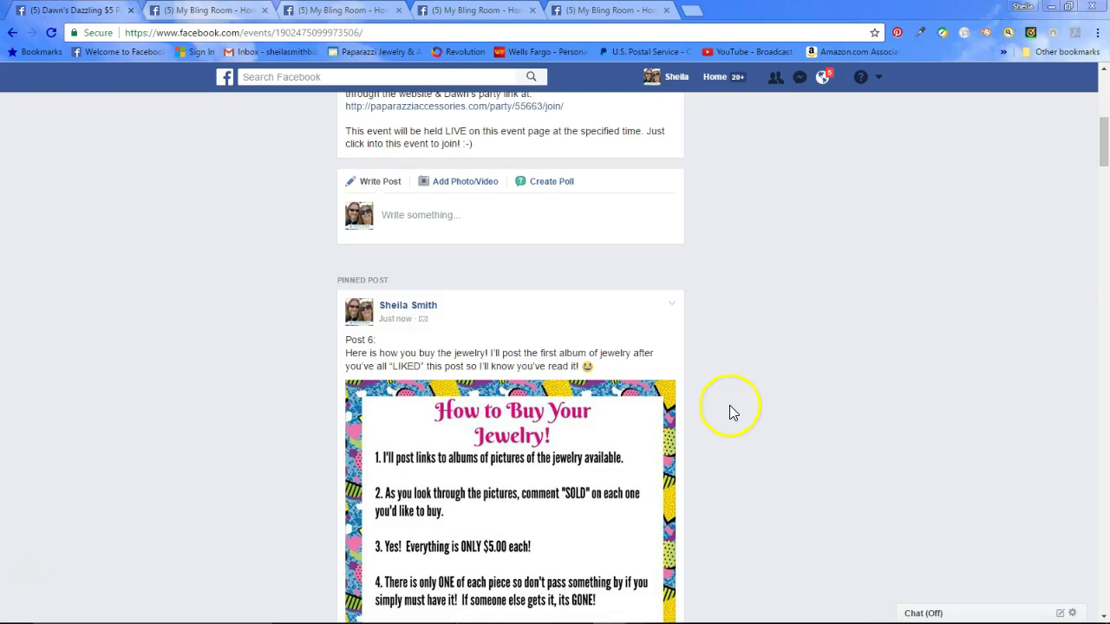
pyautogui.click(448, 220)
pyautogui.hotkey('ctrl', 'v')
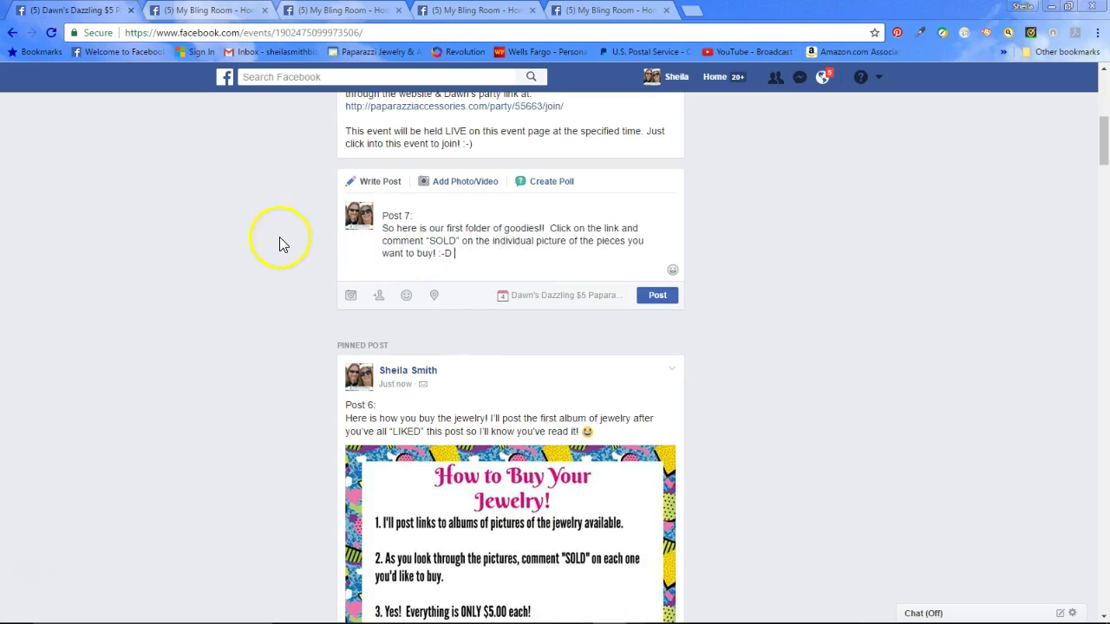
# - Publish the prepared 80's Party Album #1 on the My Bling Room business page
pyautogui.click(224, 11)
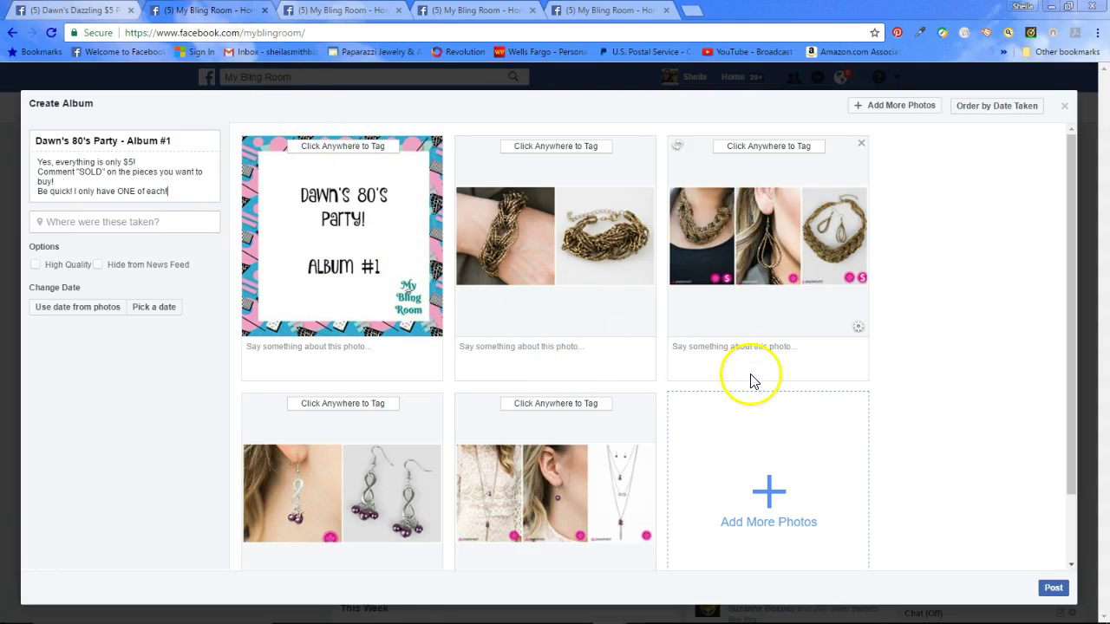
pyautogui.click(1055, 591)
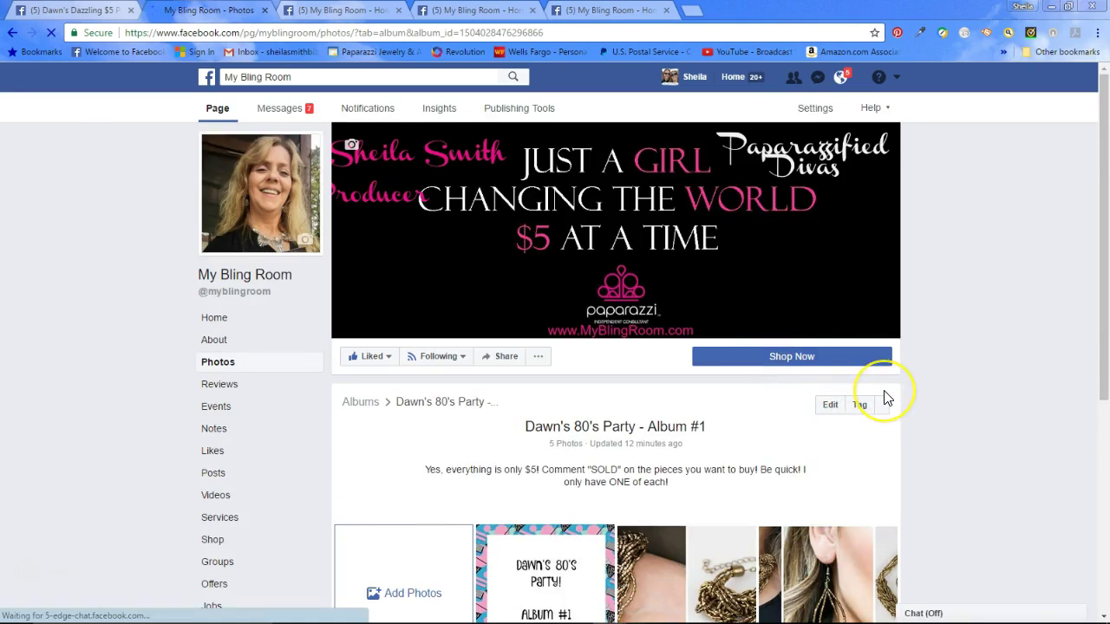
pyautogui.click(925, 411)
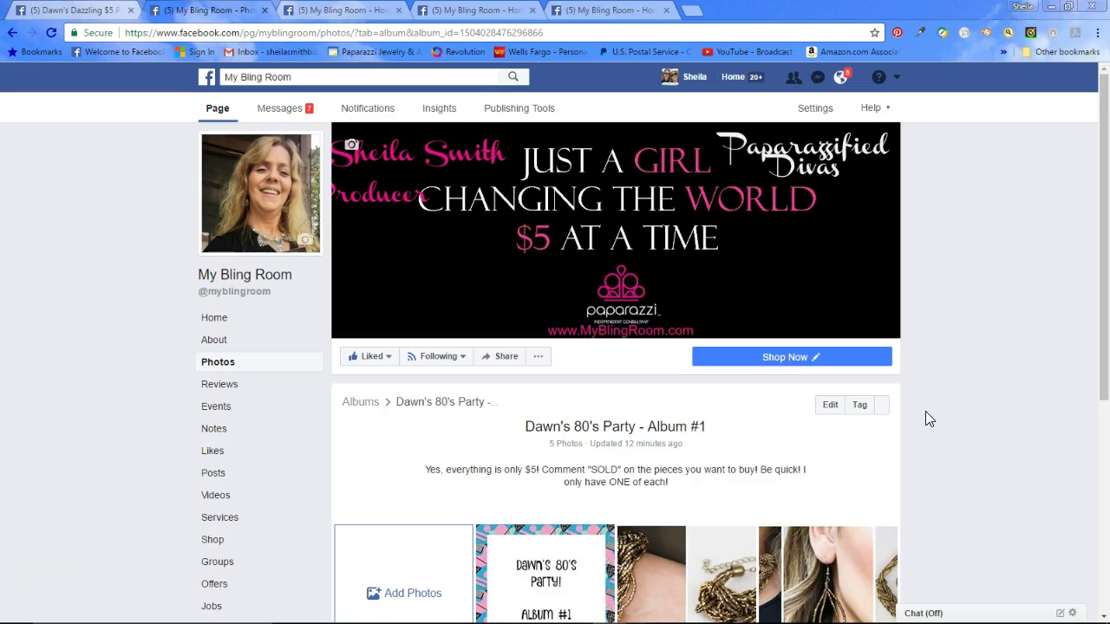
# - Copy the shareable link of the published 80's Party Album #1
pyautogui.scroll(-2, 925, 419)
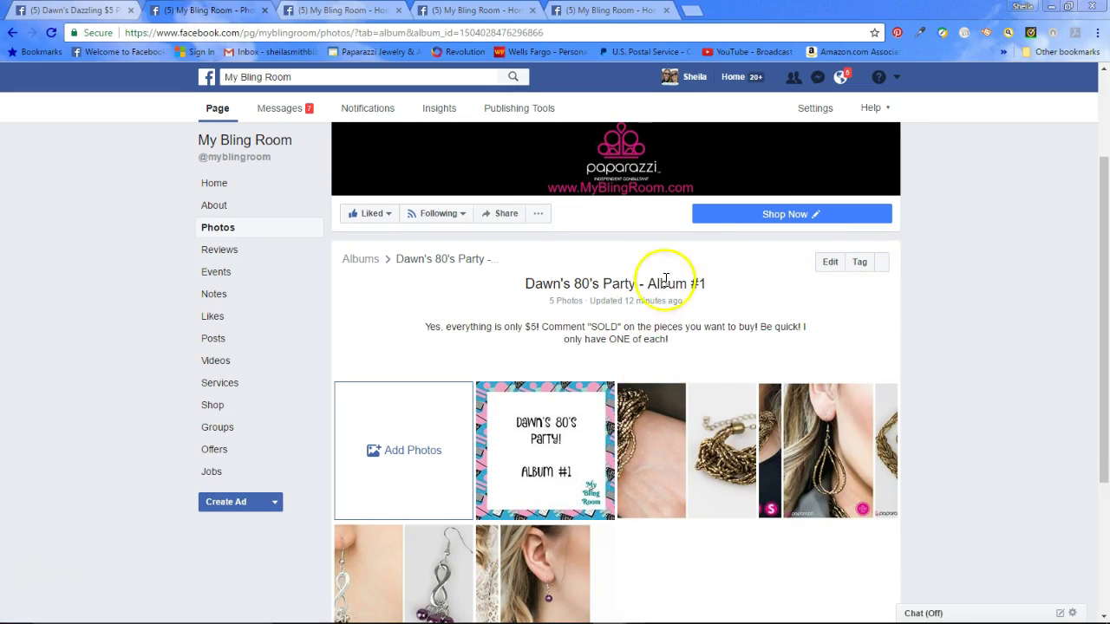
pyautogui.click(881, 262)
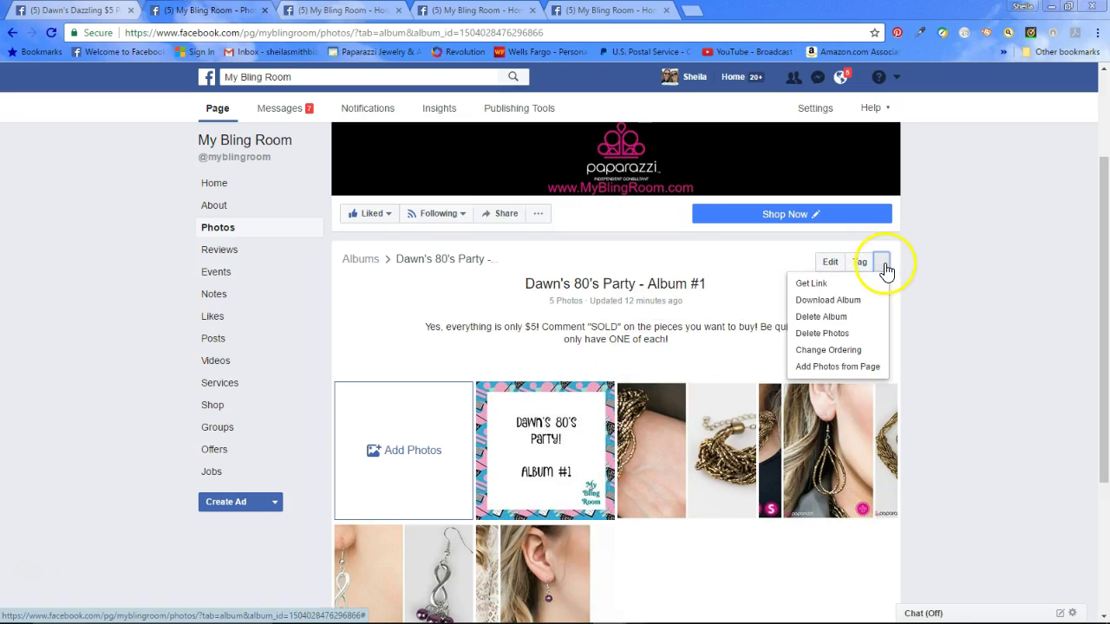
pyautogui.click(828, 286)
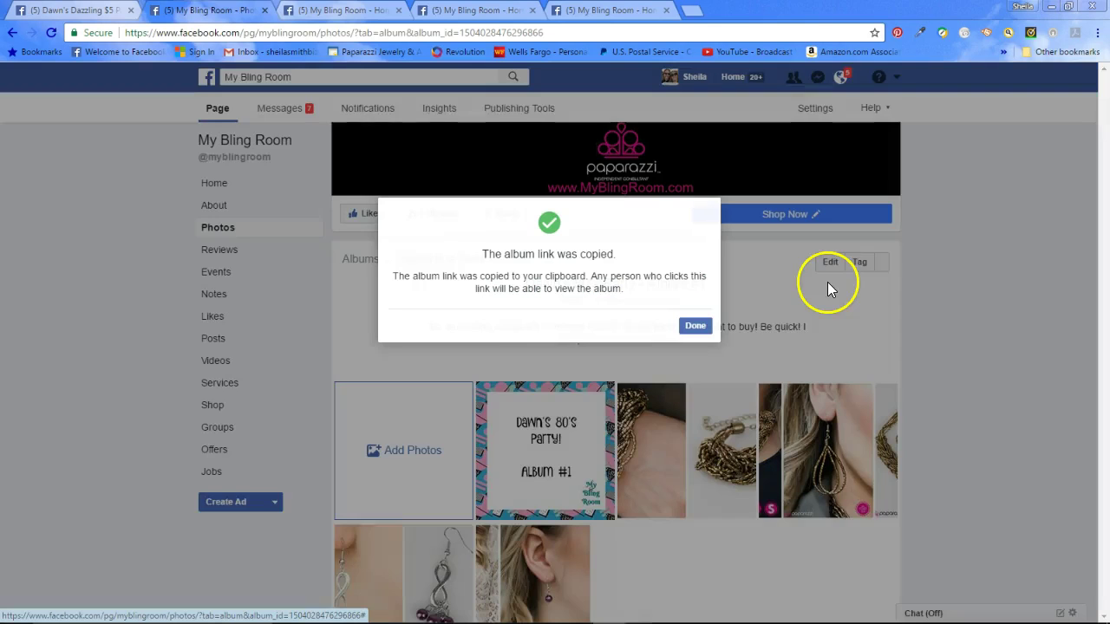
pyautogui.click(696, 326)
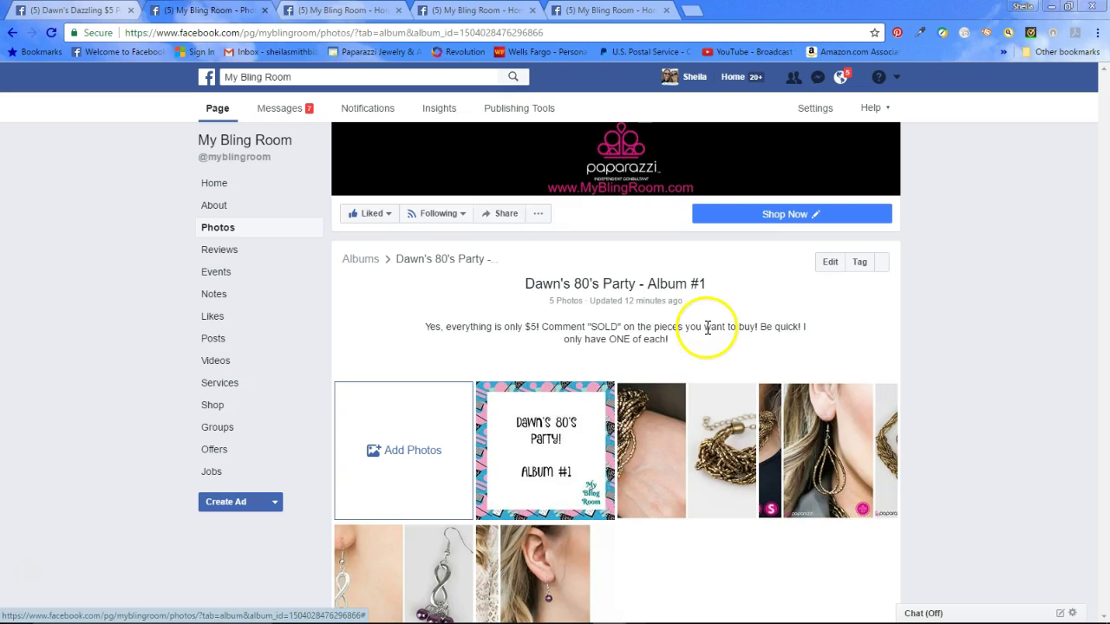
# - Add the copied album link on a new line below the Post 7 draft text and publish the post on the event page
pyautogui.click(96, 11)
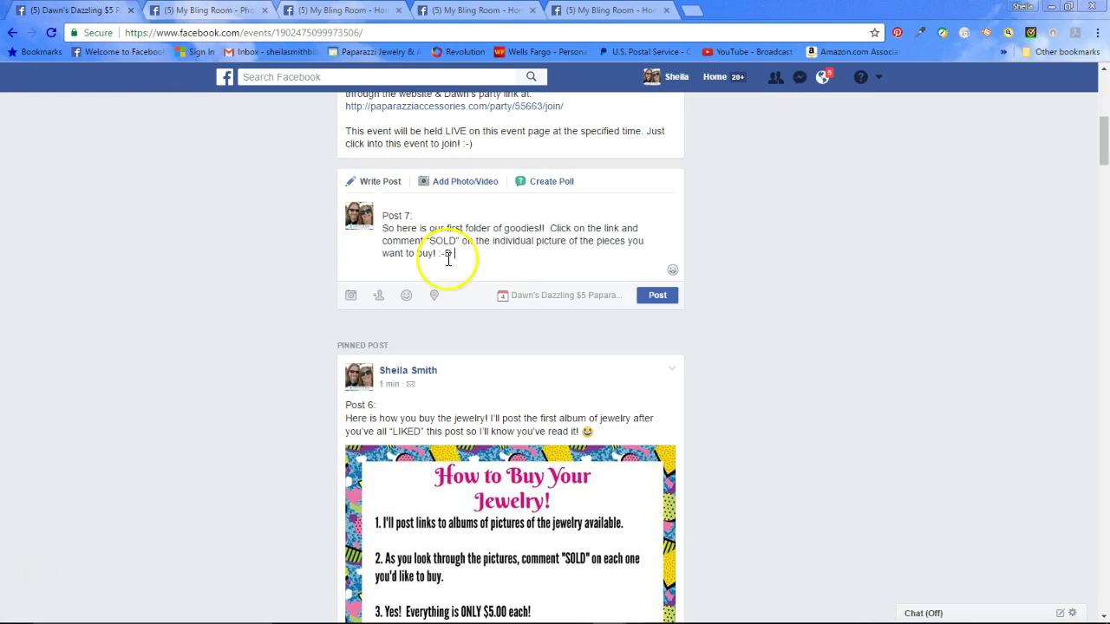
pyautogui.click(503, 264)
pyautogui.press('Return')
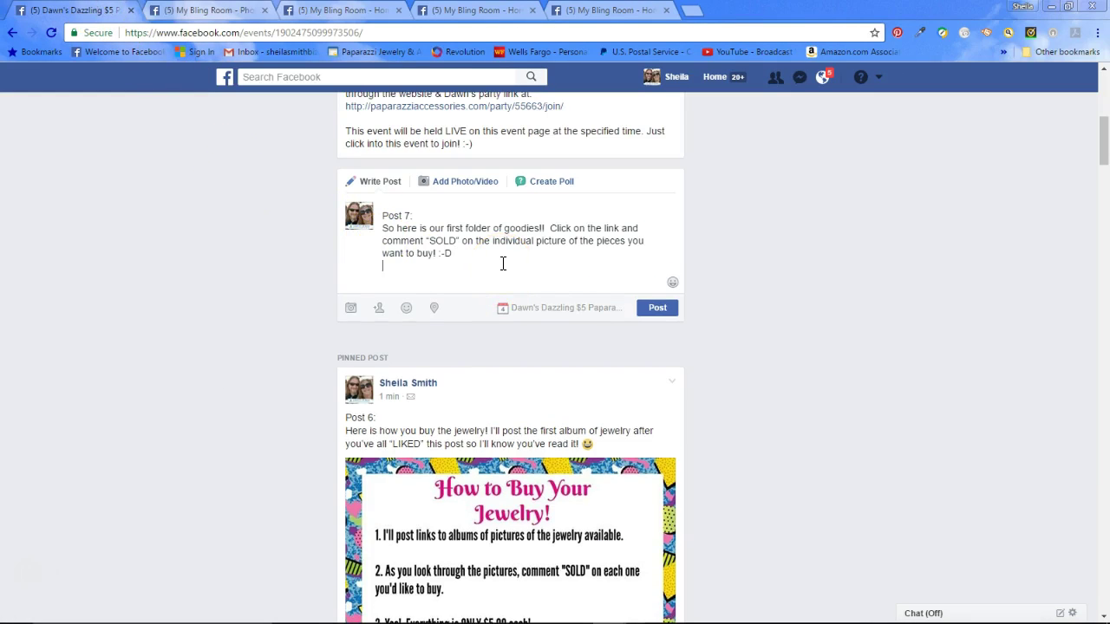
pyautogui.write('https://www.facebook.com/media/set/?set=a.1504028476296866.1073741894.490113521021705&type=1&l=ab74c55d38')
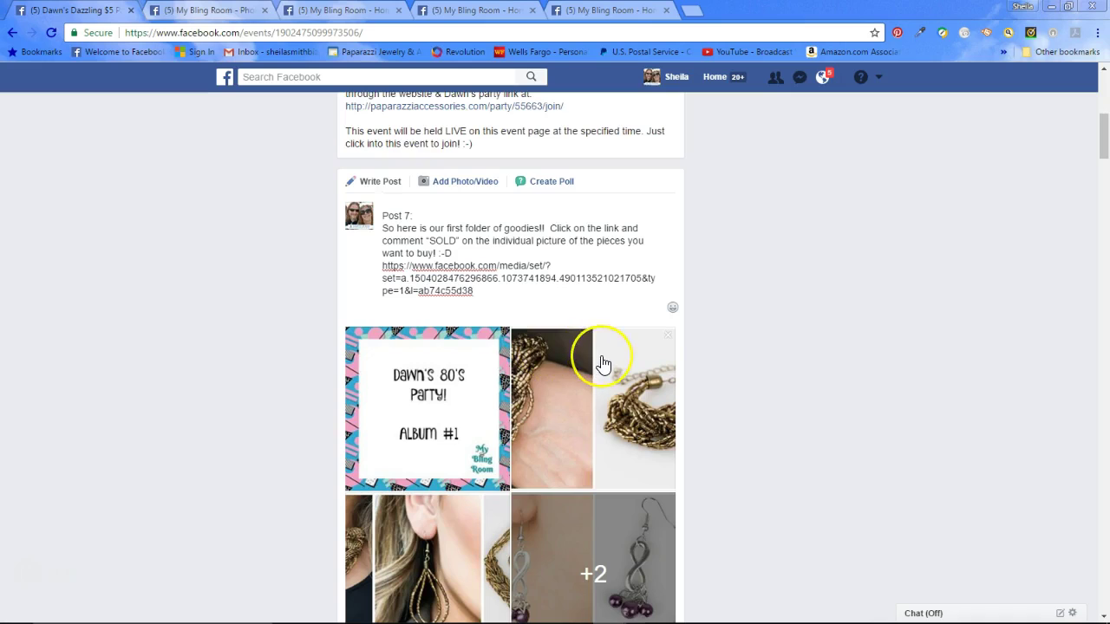
pyautogui.scroll(-2, 601, 363)
pyautogui.scroll(-1, 632, 408)
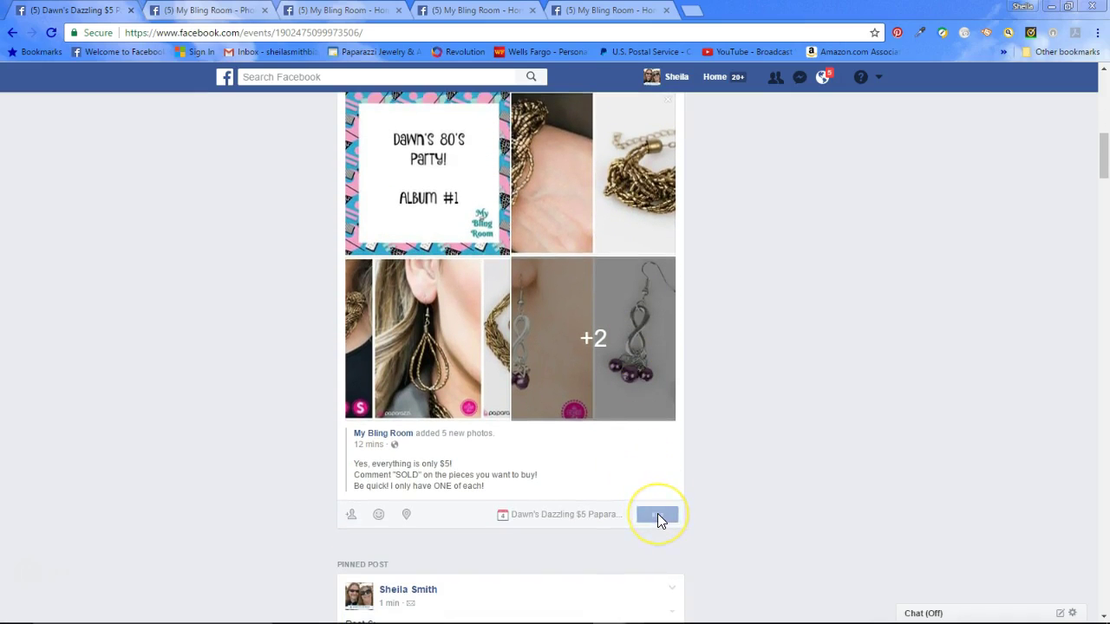
pyautogui.click(659, 514)
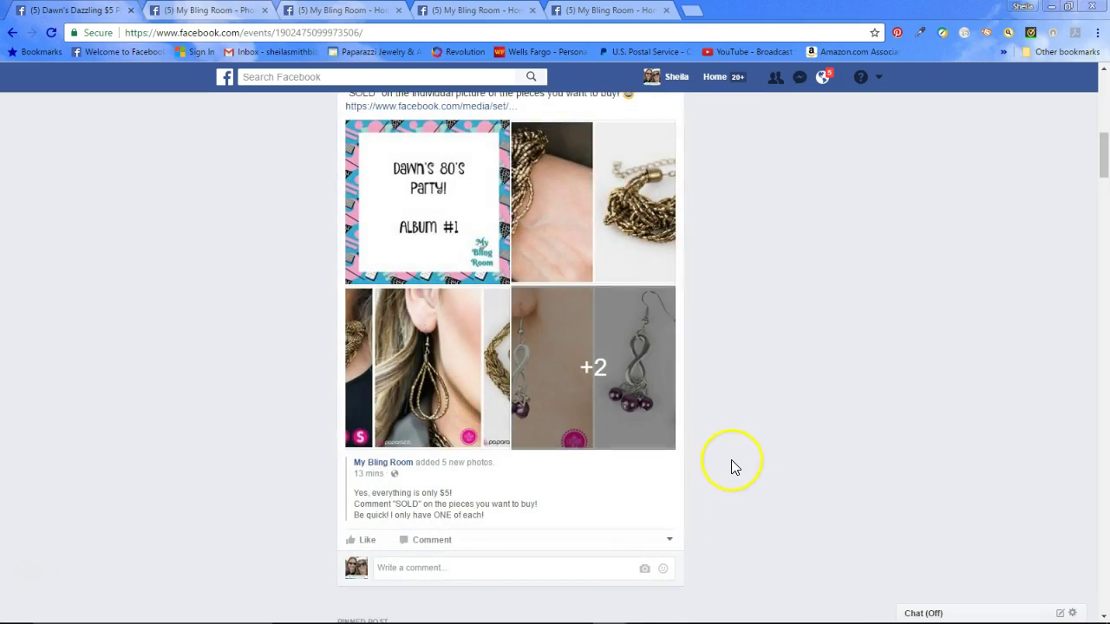
pyautogui.scroll(3, 732, 460)
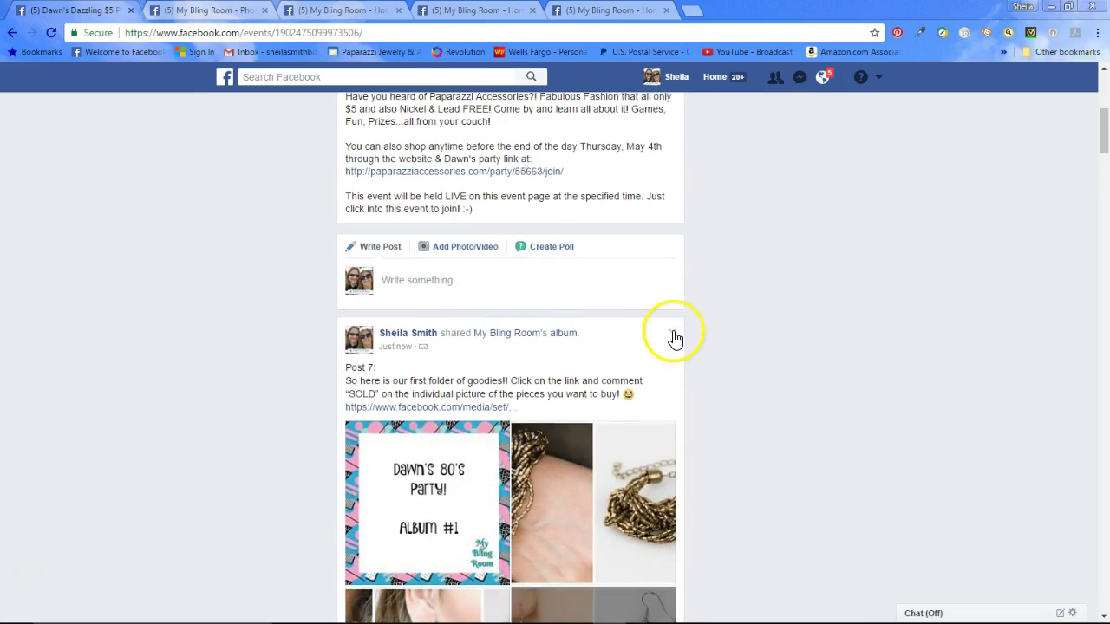
# - Pin the Post 7 album post on the event page, replacing the currently pinned post
pyautogui.click(672, 335)
pyautogui.click(634, 418)
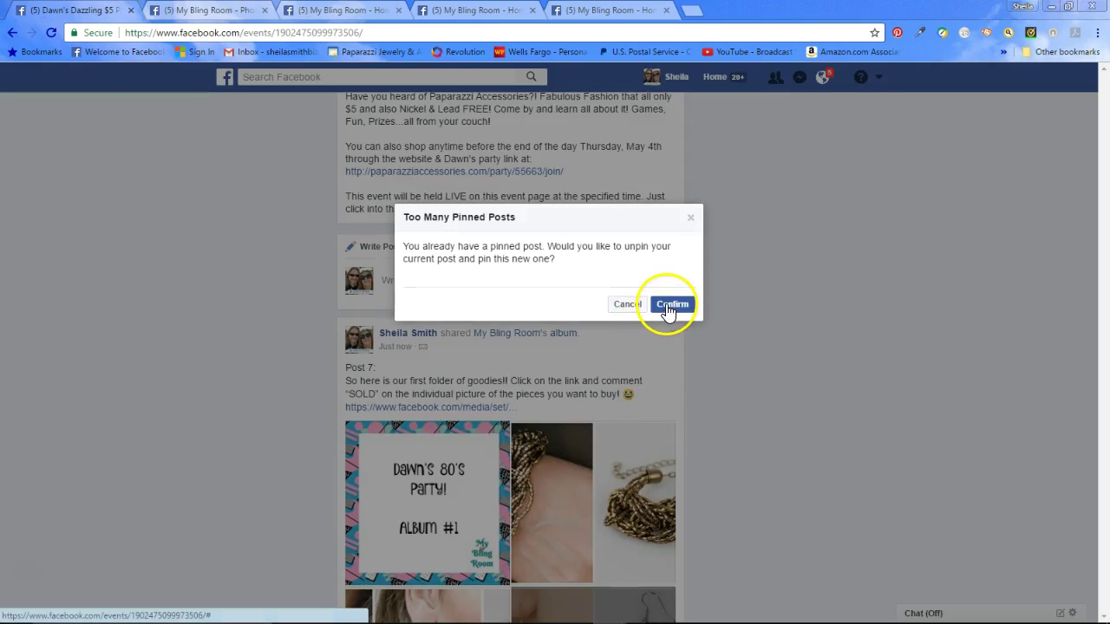
pyautogui.click(669, 306)
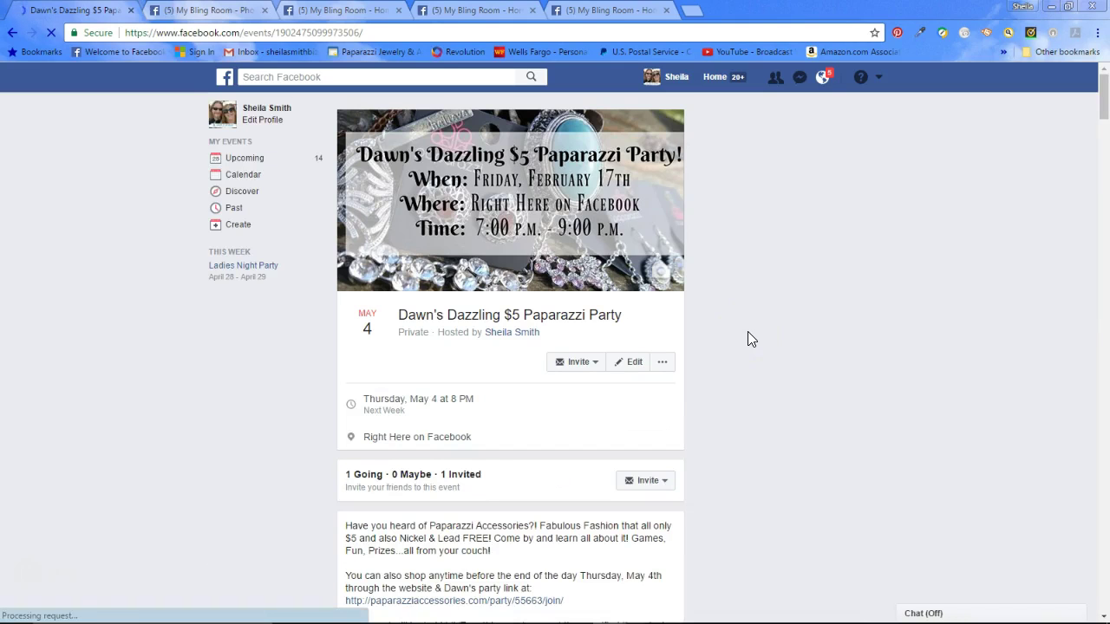
pyautogui.click(737, 390)
# - View the cover and the first jewelry photos of 80's Party Album #1 from the pinned Post 7, then close the photo viewer
pyautogui.scroll(-3, 737, 391)
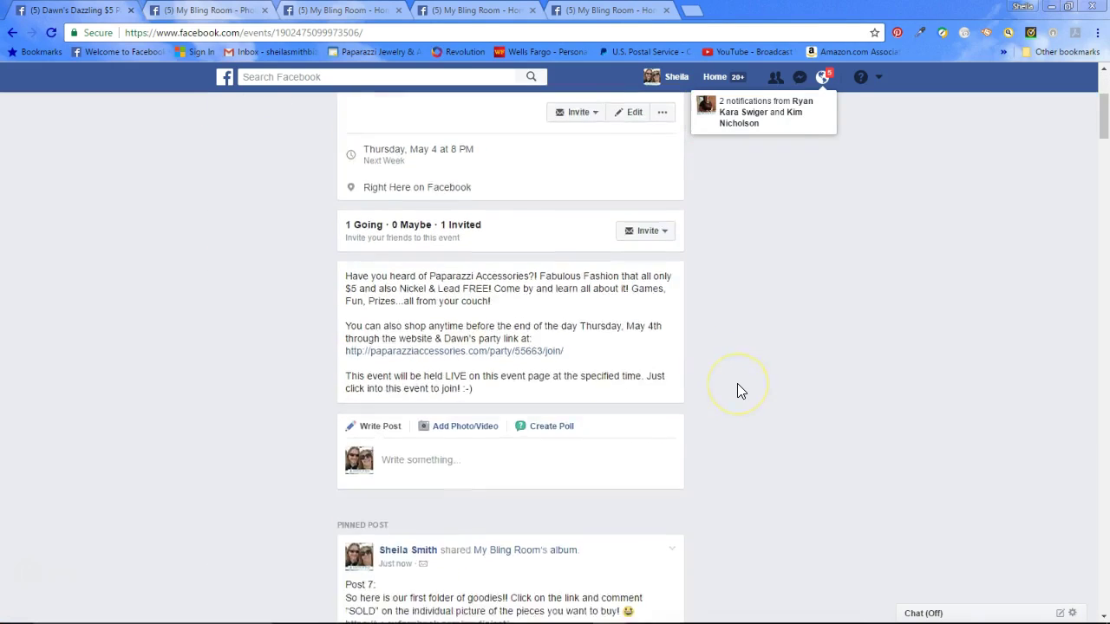
pyautogui.scroll(-5, 737, 385)
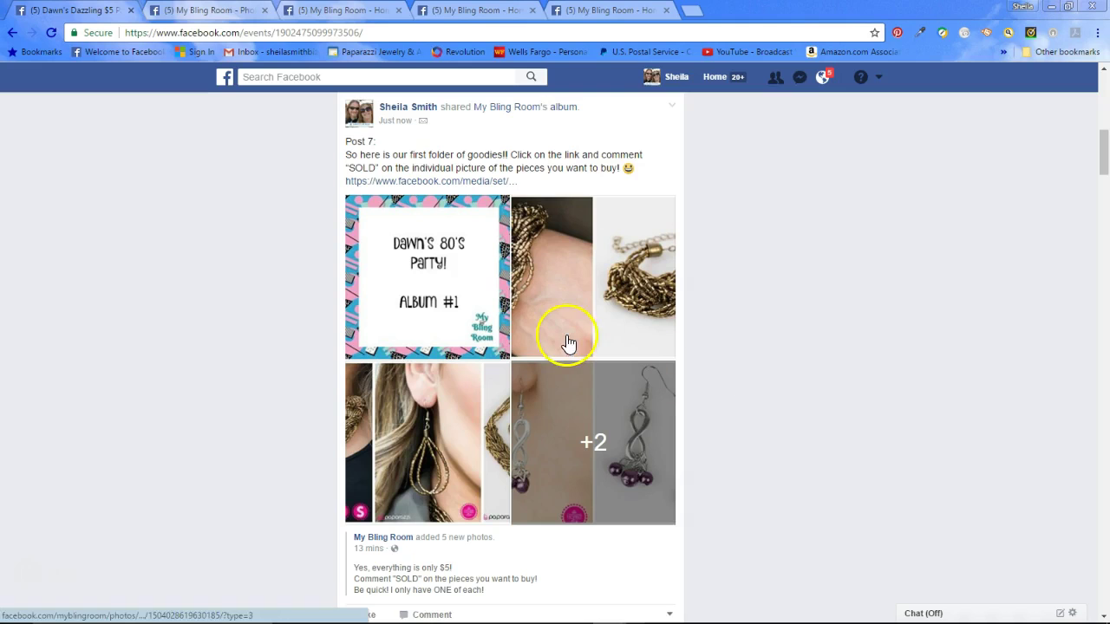
pyautogui.click(427, 289)
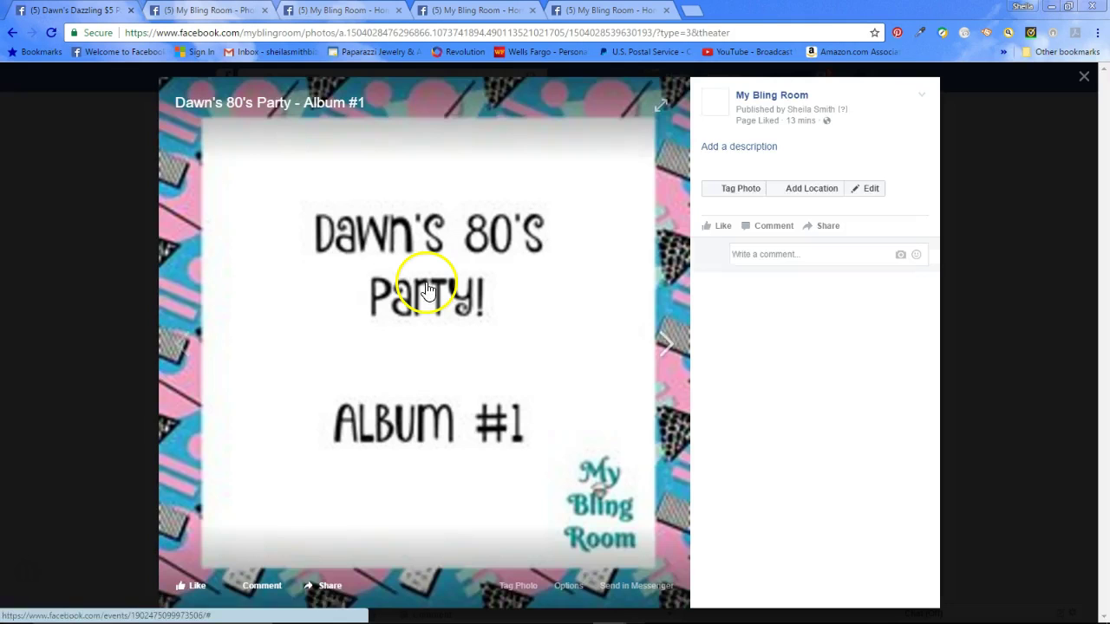
pyautogui.click(668, 347)
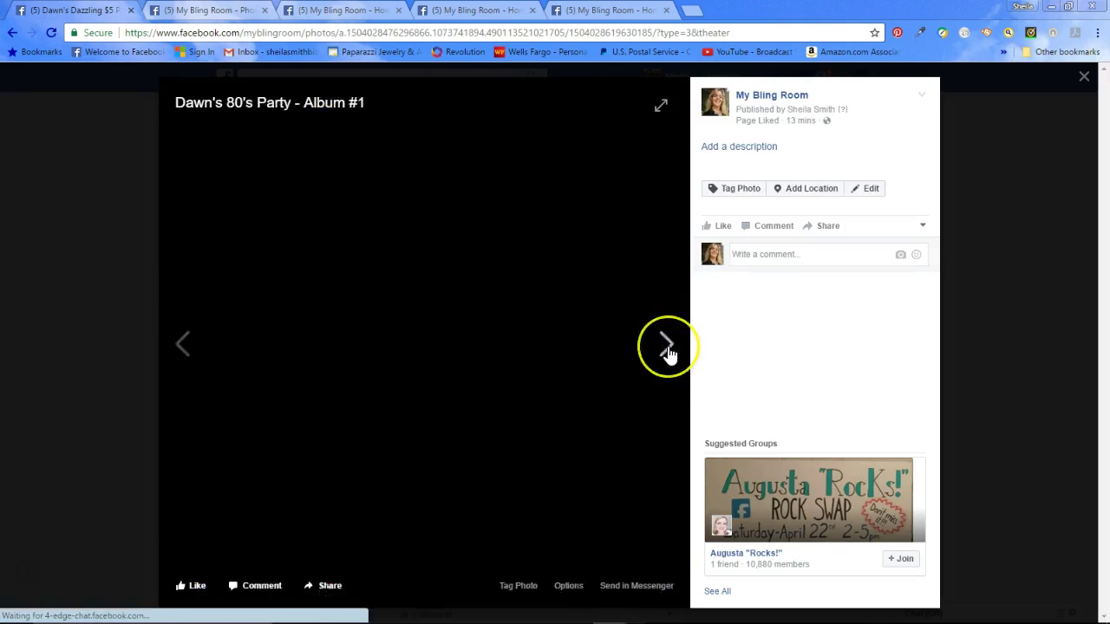
pyautogui.click(802, 364)
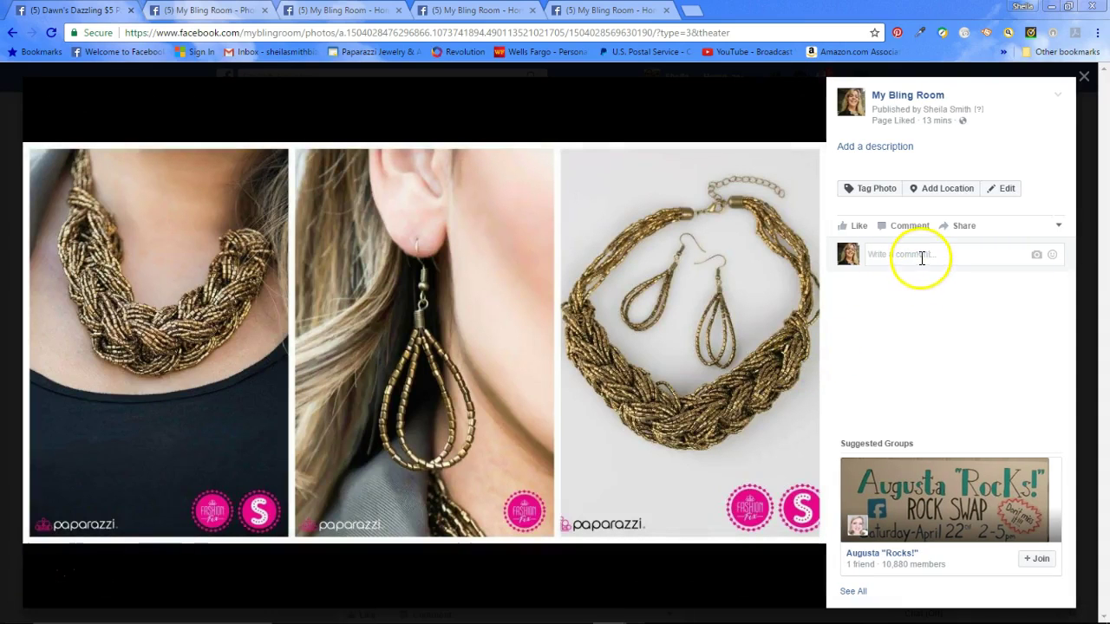
pyautogui.click(1084, 76)
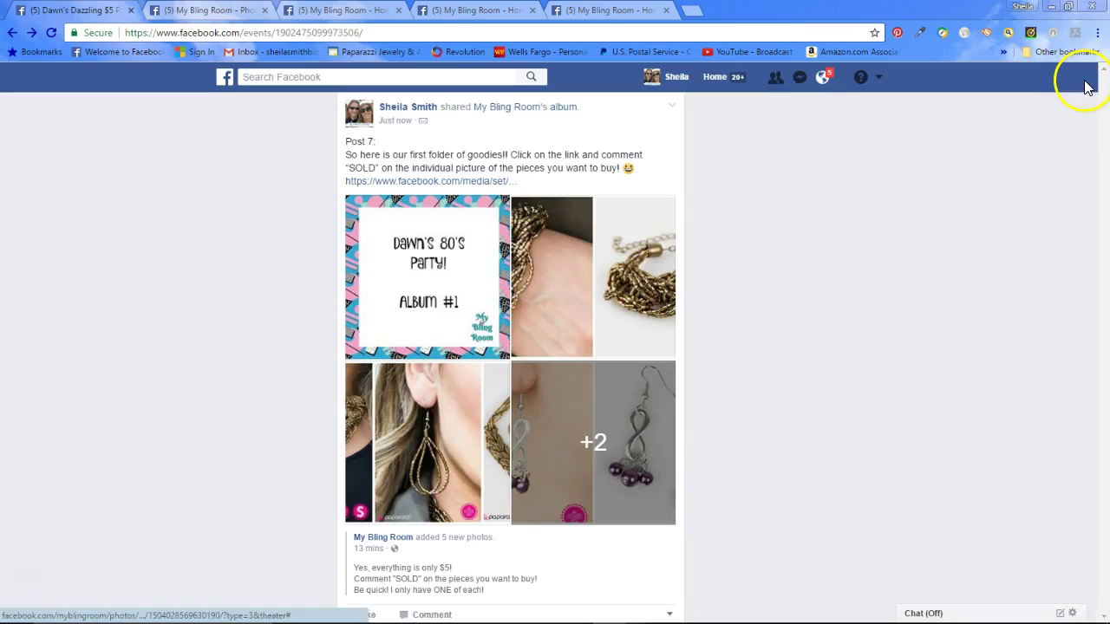
# - Copy the Post 8 wrap bracelet text from the PARTY POSTS Word document and paste it into a new post on the Facebook event page
pyautogui.scroll(7, 684, 350)
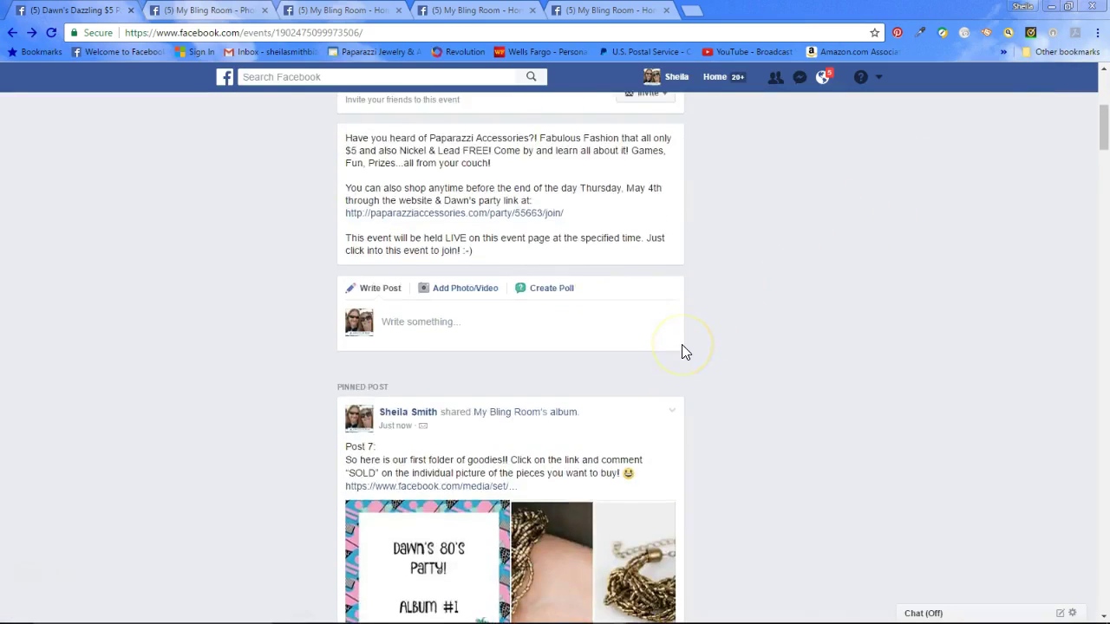
pyautogui.scroll(1, 684, 351)
pyautogui.scroll(-6, 683, 351)
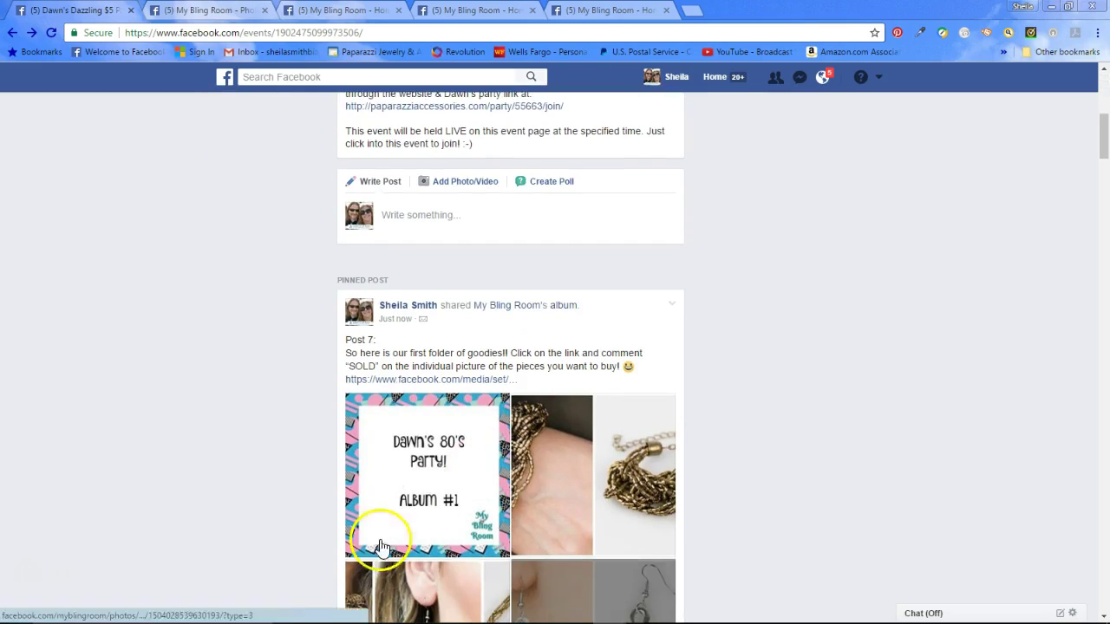
pyautogui.moveTo(373, 612)
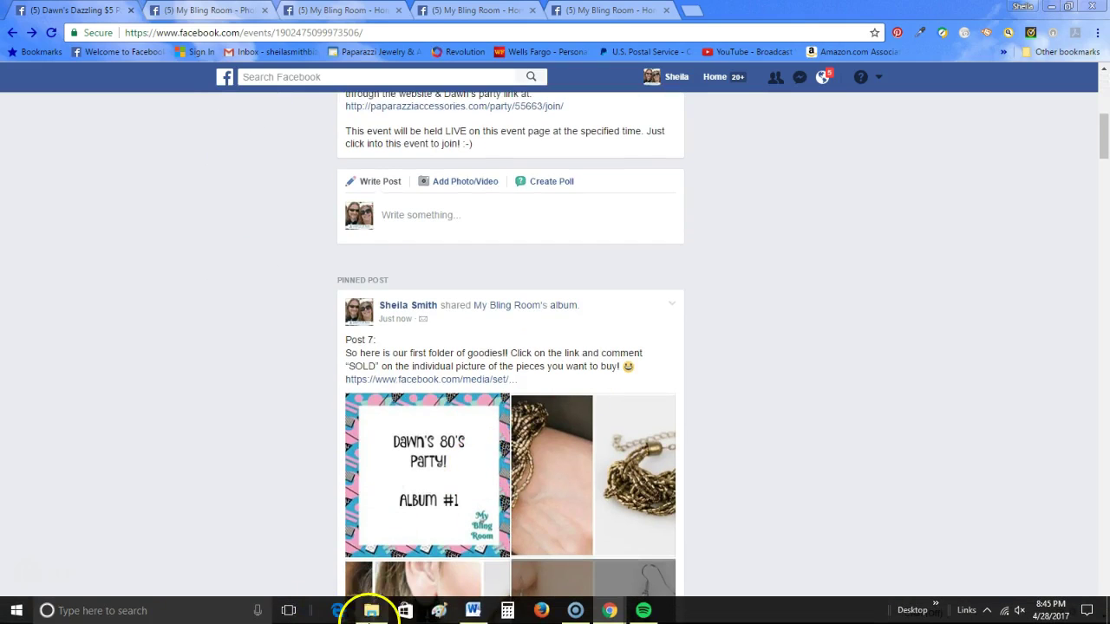
pyautogui.click(474, 611)
pyautogui.scroll(-3, 363, 442)
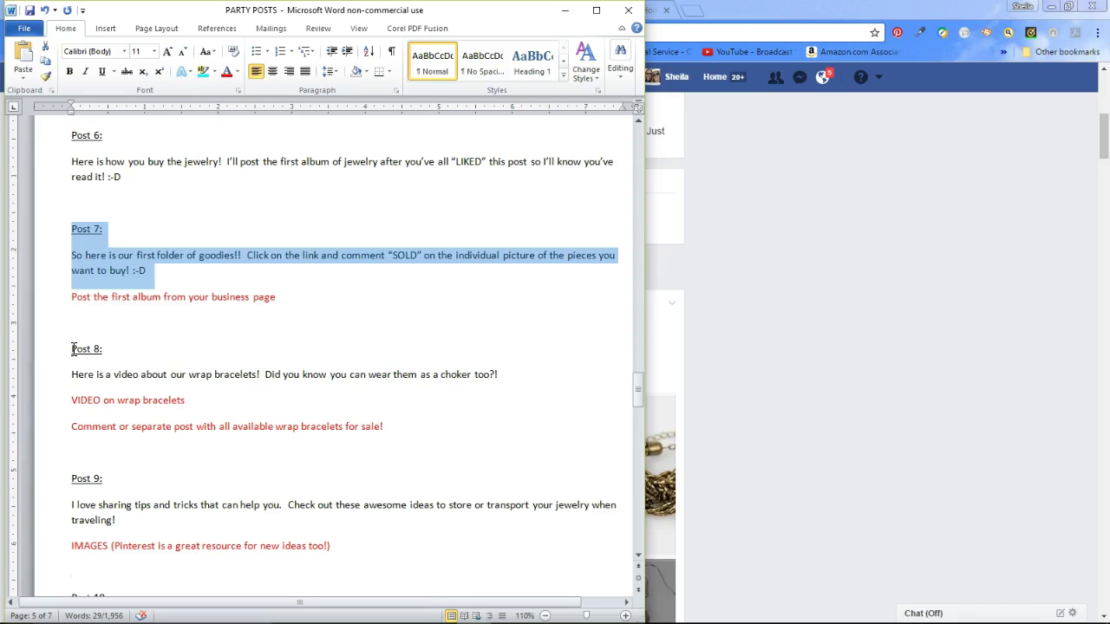
pyautogui.moveTo(73, 349); pyautogui.dragTo(536, 380)
pyautogui.hotkey('ctrl', 'c')
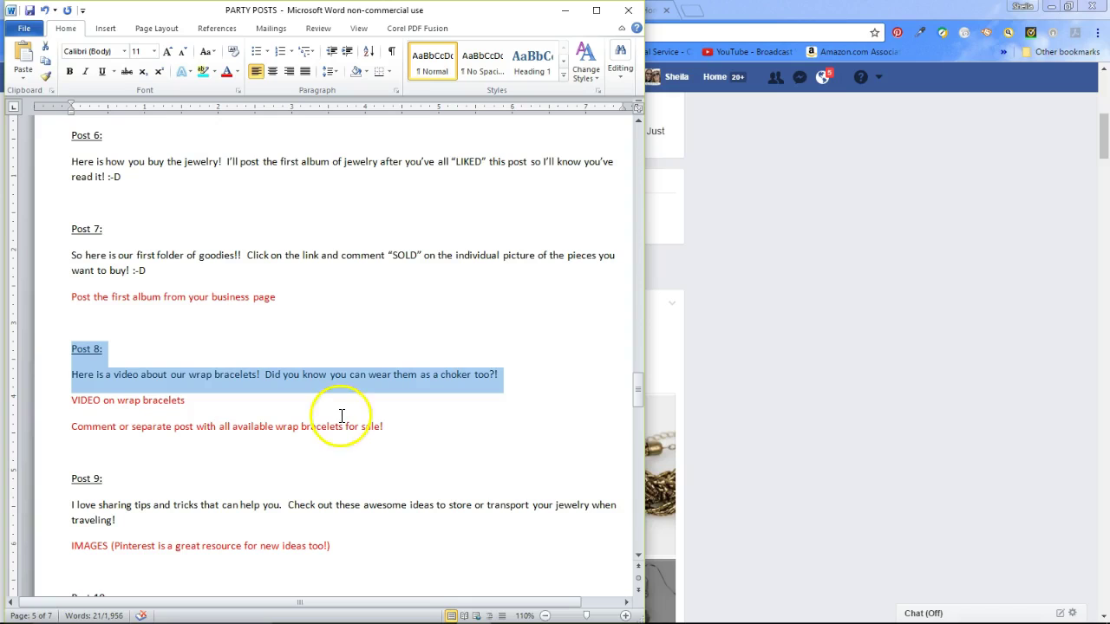
pyautogui.click(732, 374)
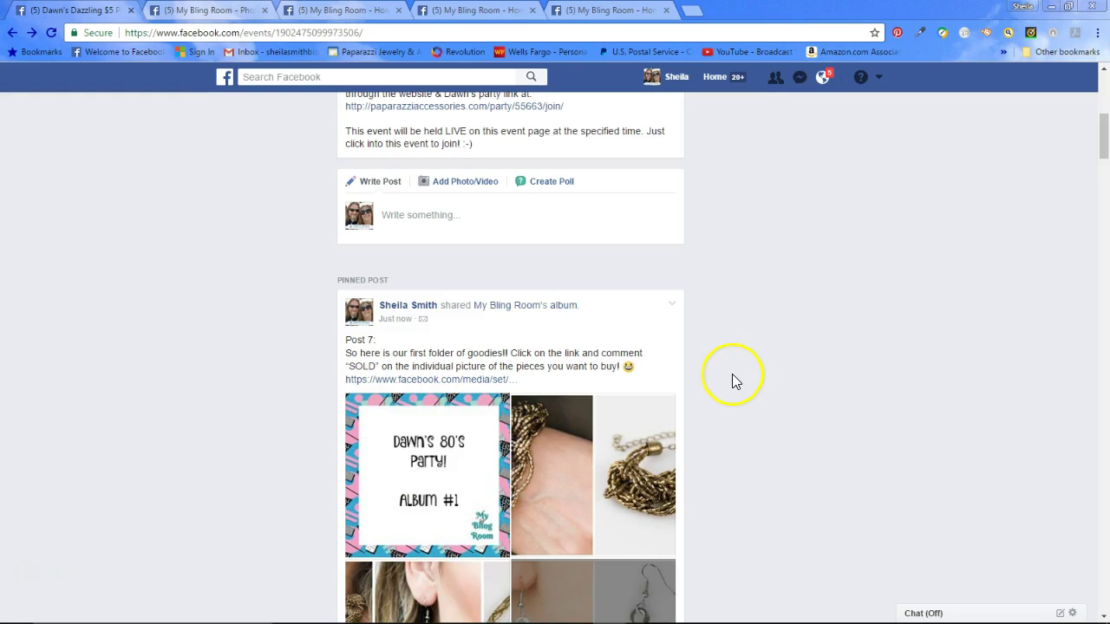
pyautogui.click(483, 215)
pyautogui.hotkey('ctrl', 'v')
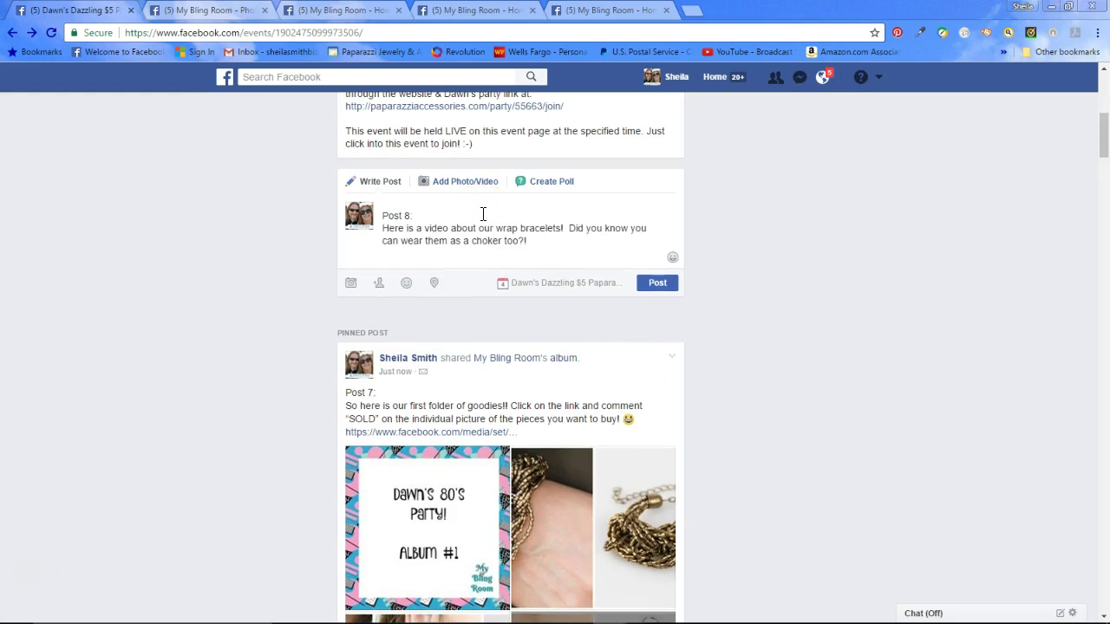
# - Attach the wrap bracelet video from the Videos folder to the Post 8 draft, publish it and dismiss the video processing notice
pyautogui.click(461, 184)
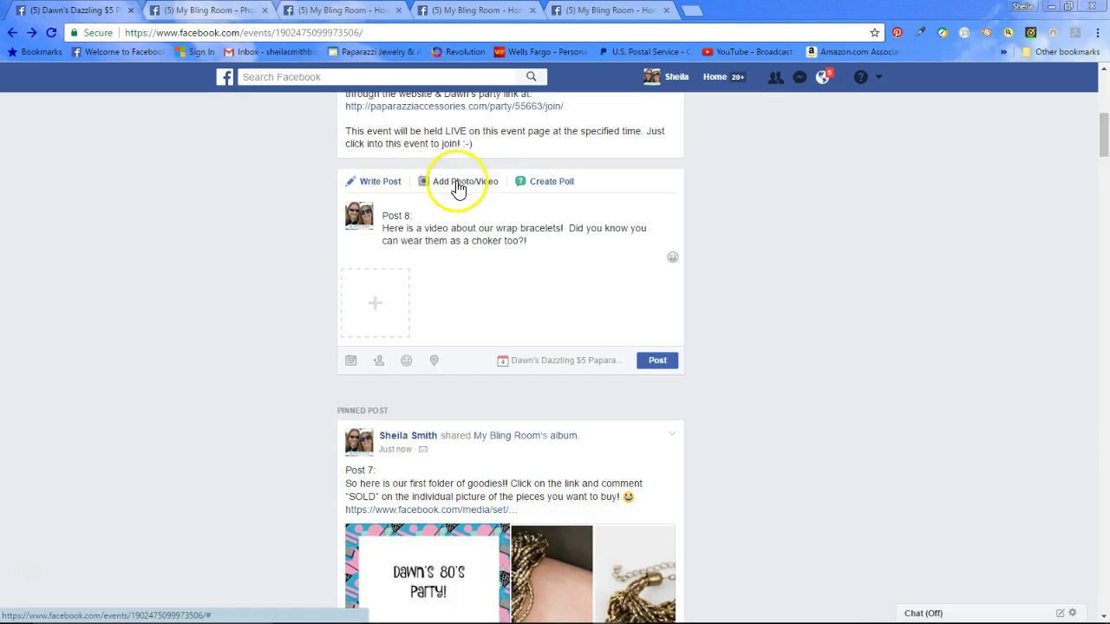
pyautogui.click(379, 300)
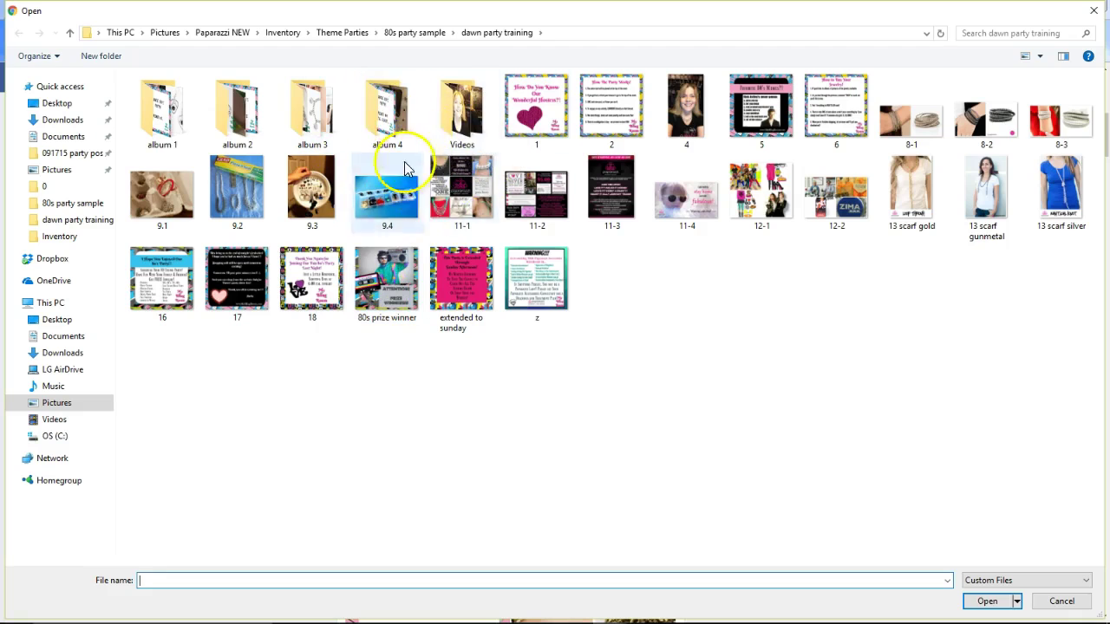
pyautogui.doubleClick(450, 102)
pyautogui.click(230, 122)
pyautogui.doubleClick(225, 130)
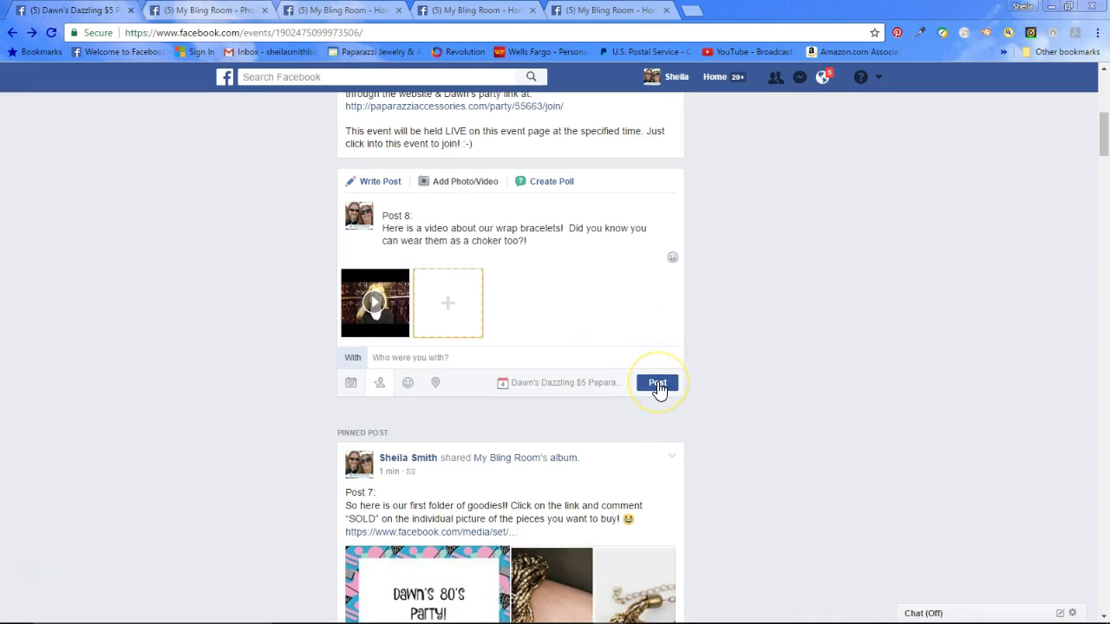
pyautogui.click(658, 384)
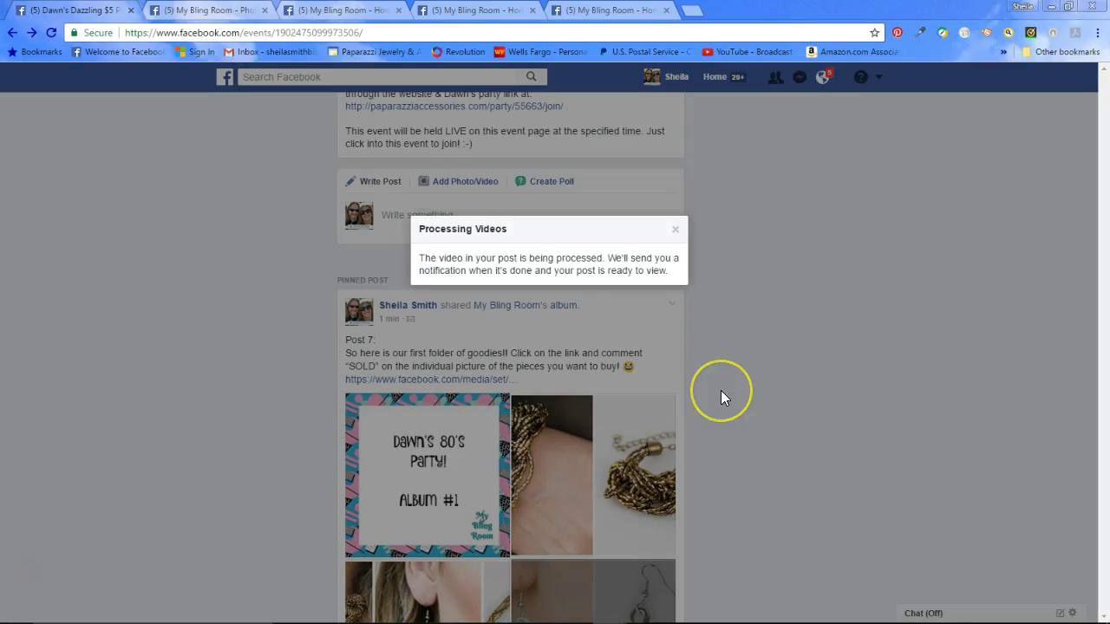
pyautogui.click(675, 233)
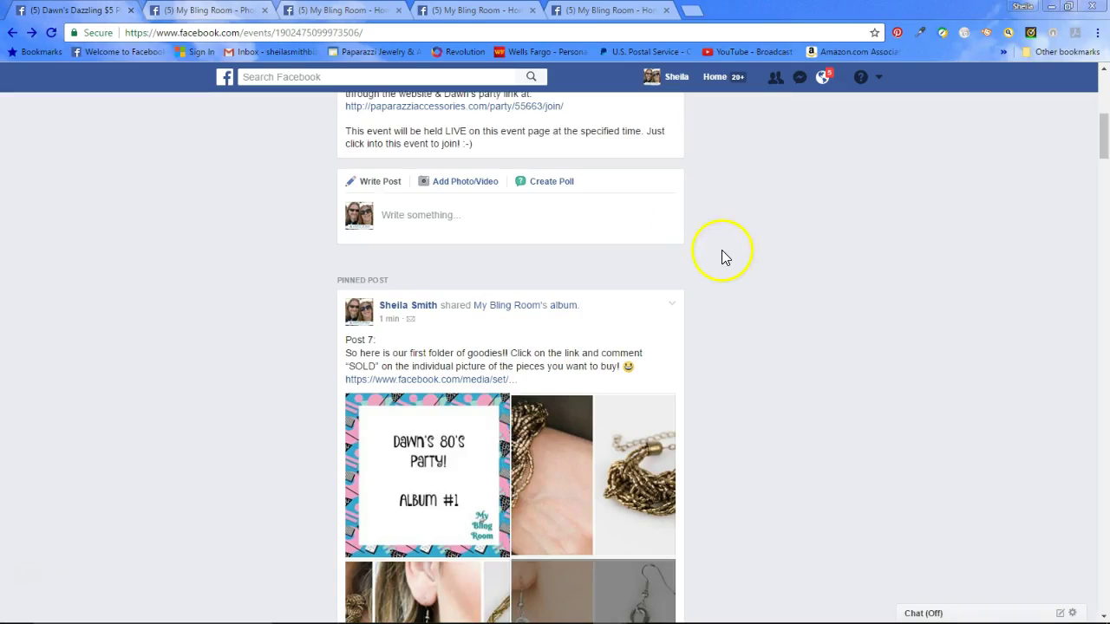
# - Look through the event feed for the Post 8 video post
pyautogui.scroll(-10, 725, 257)
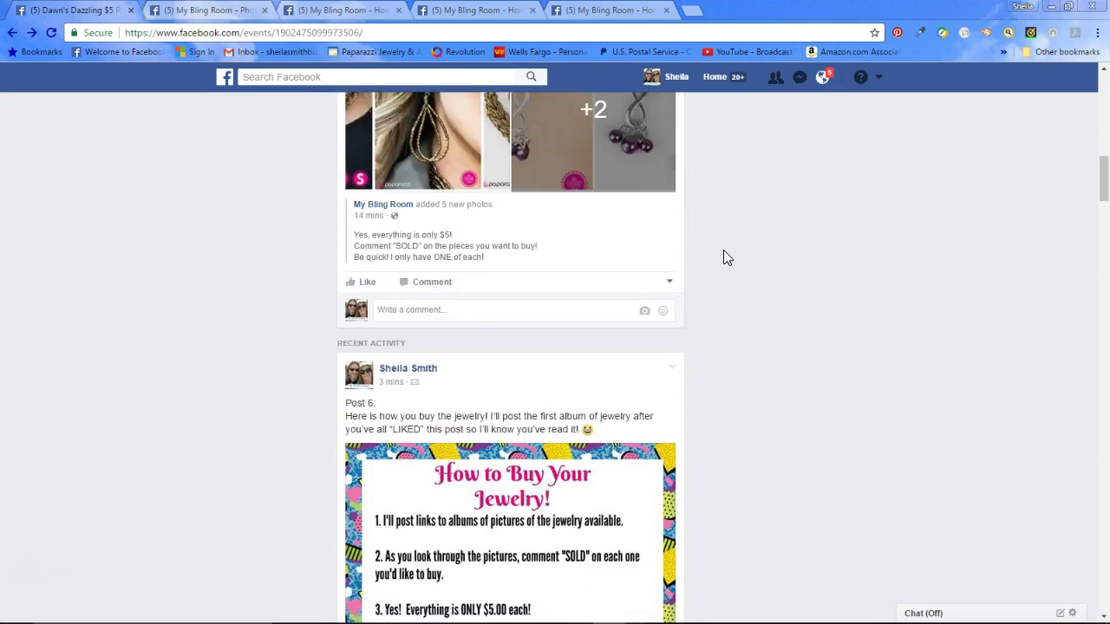
pyautogui.scroll(-3, 725, 257)
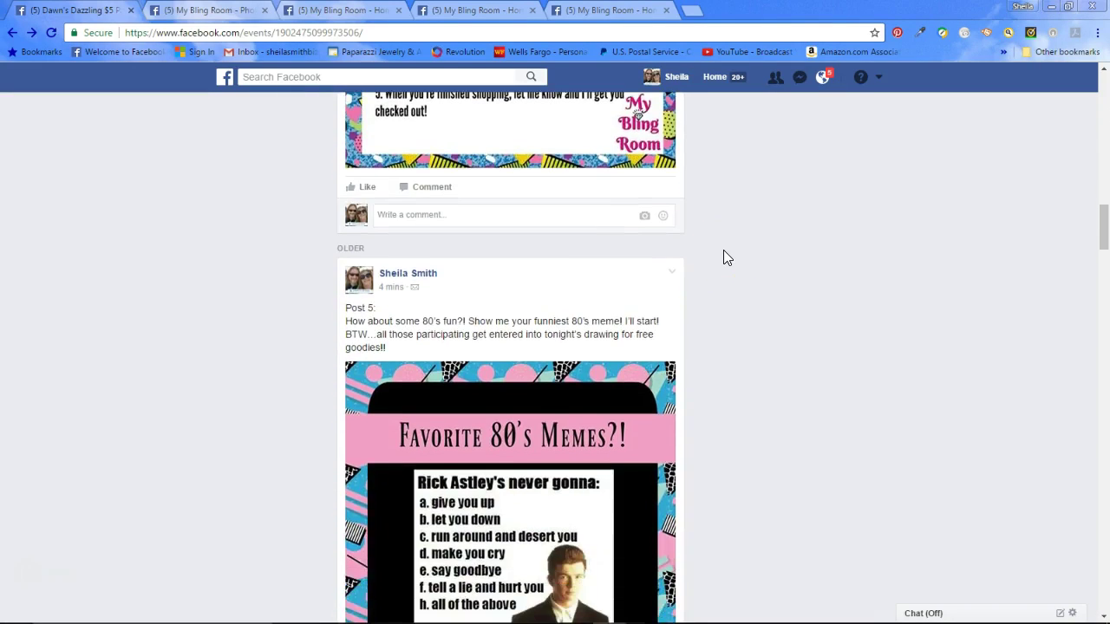
pyautogui.scroll(-7, 727, 257)
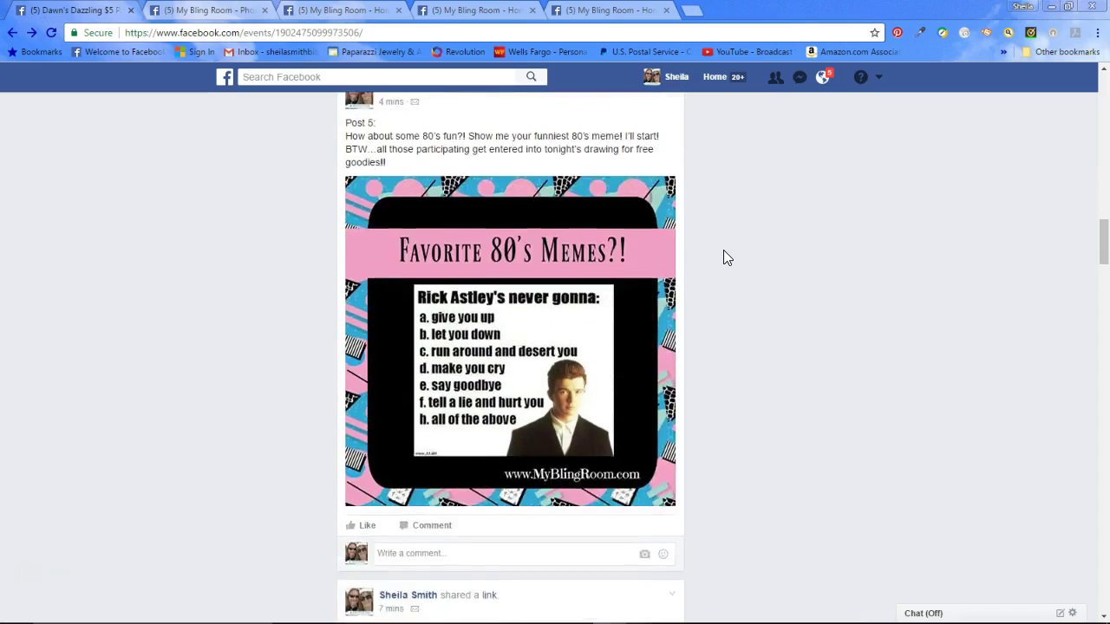
pyautogui.scroll(7, 727, 258)
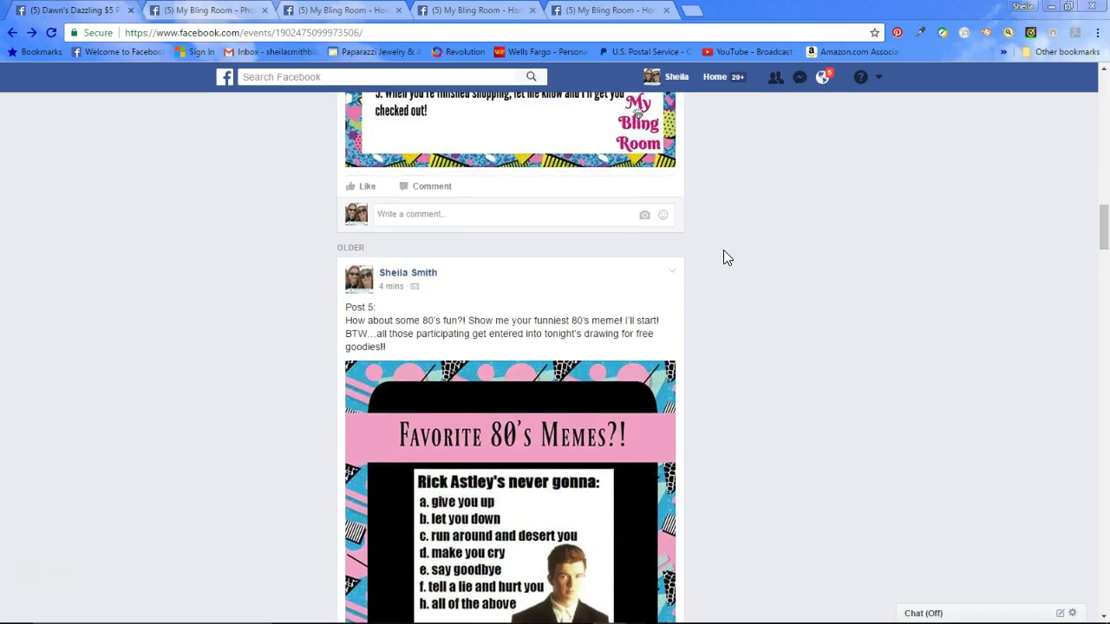
pyautogui.scroll(5, 727, 257)
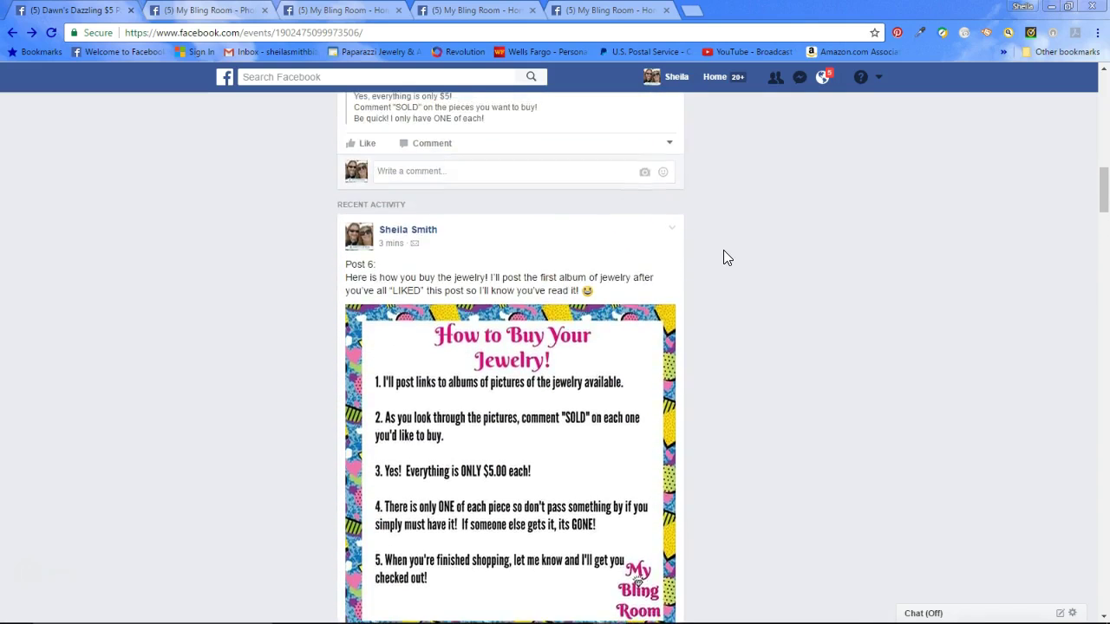
pyautogui.scroll(6, 726, 258)
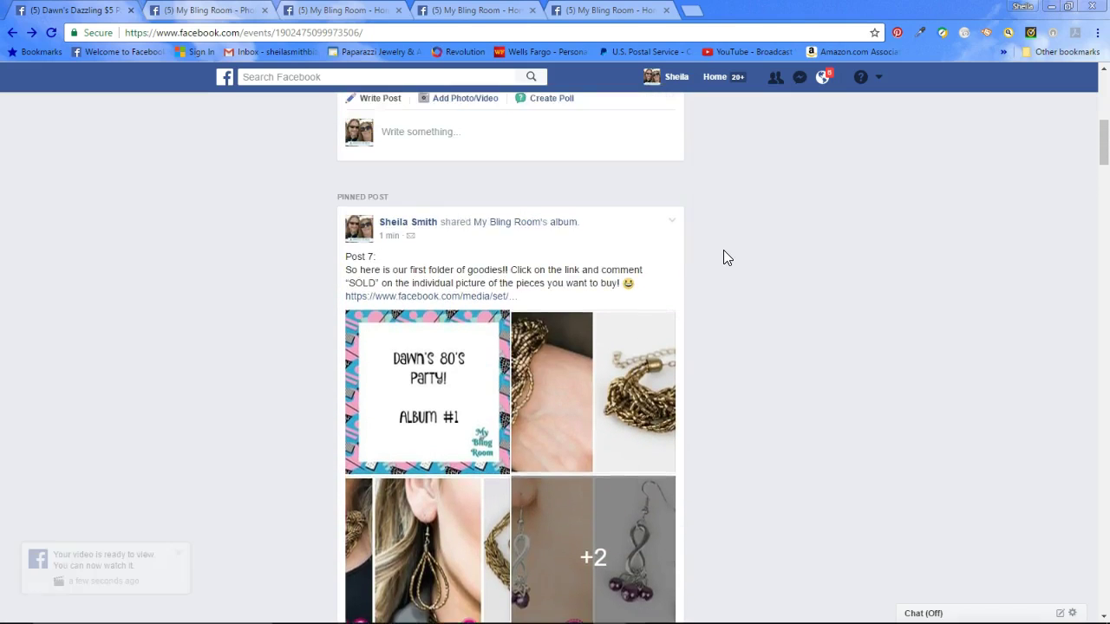
pyautogui.scroll(2, 725, 253)
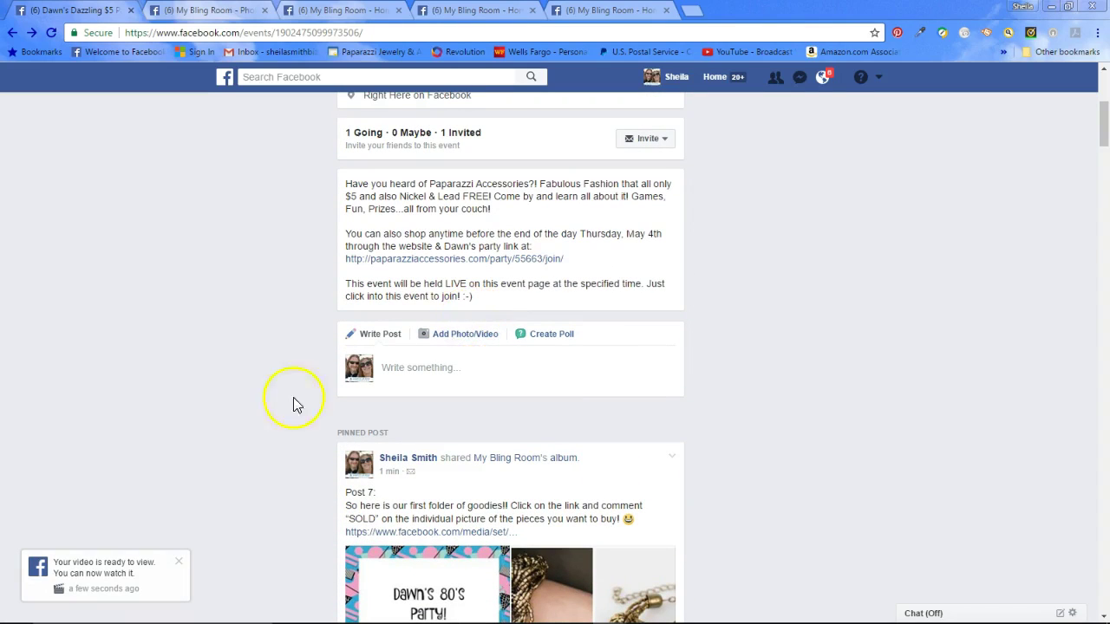
# - Play the processed Post 8 video, skip ahead to 0:20 and further on, and close the viewer
pyautogui.click(128, 579)
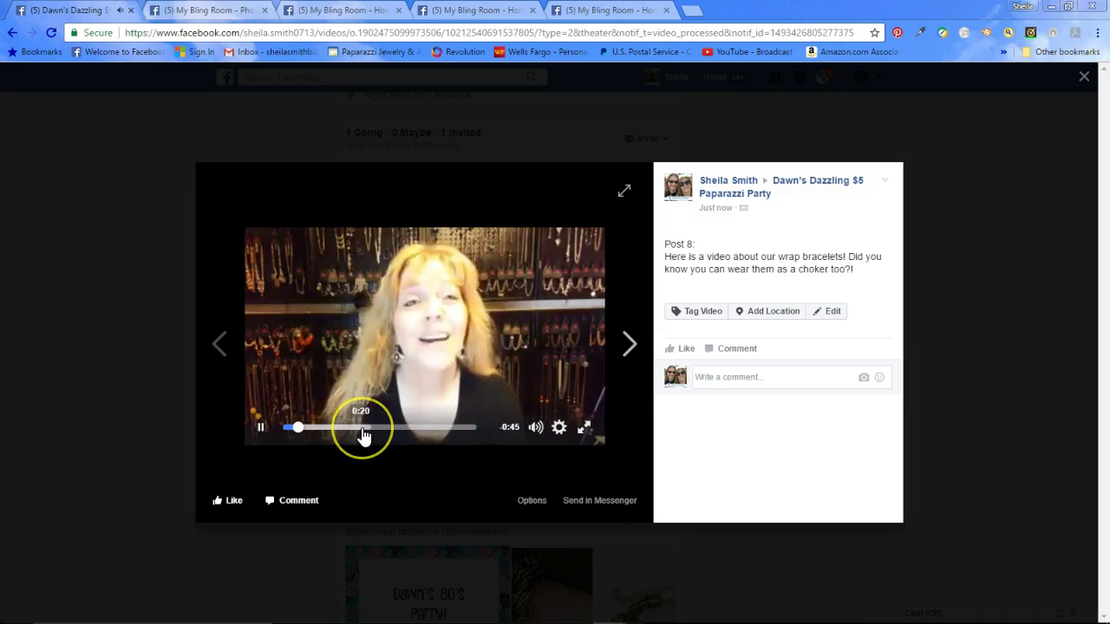
pyautogui.click(363, 432)
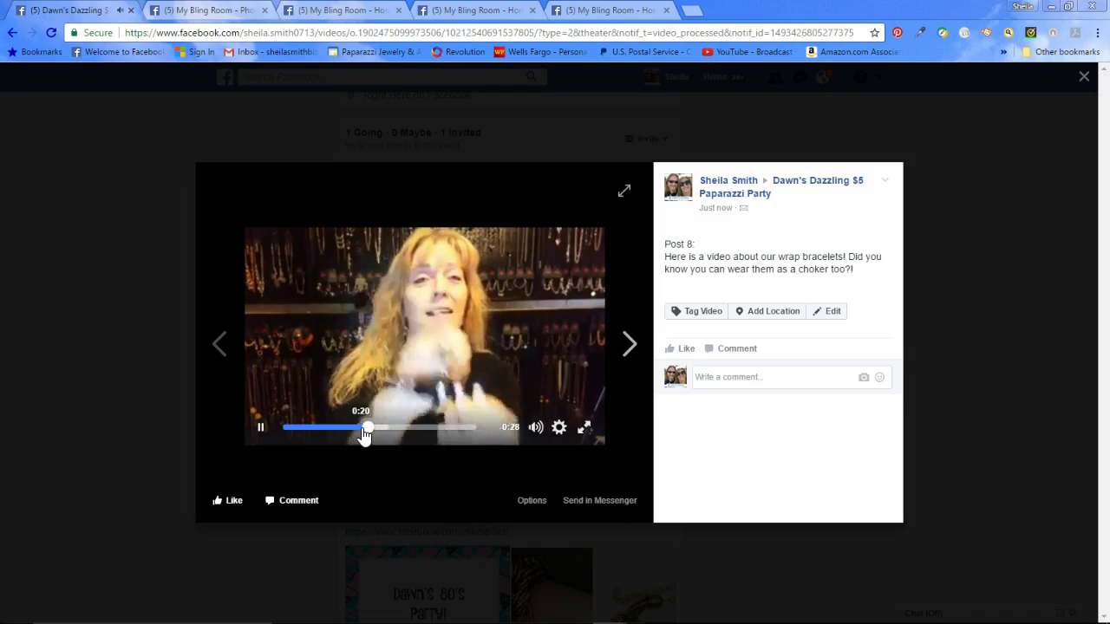
pyautogui.click(399, 428)
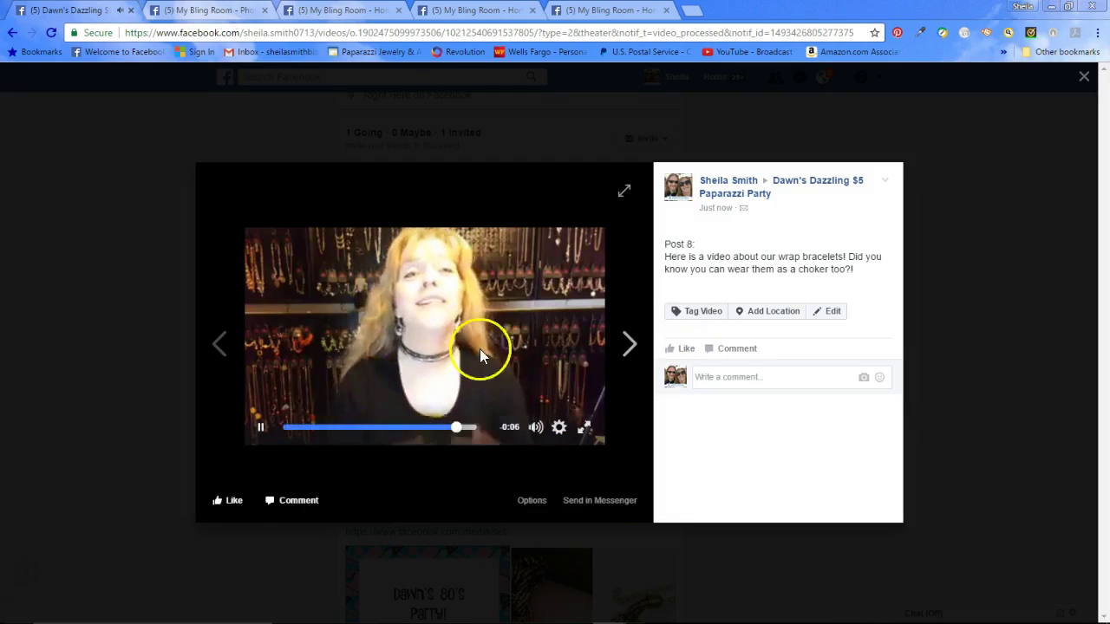
pyautogui.click(980, 126)
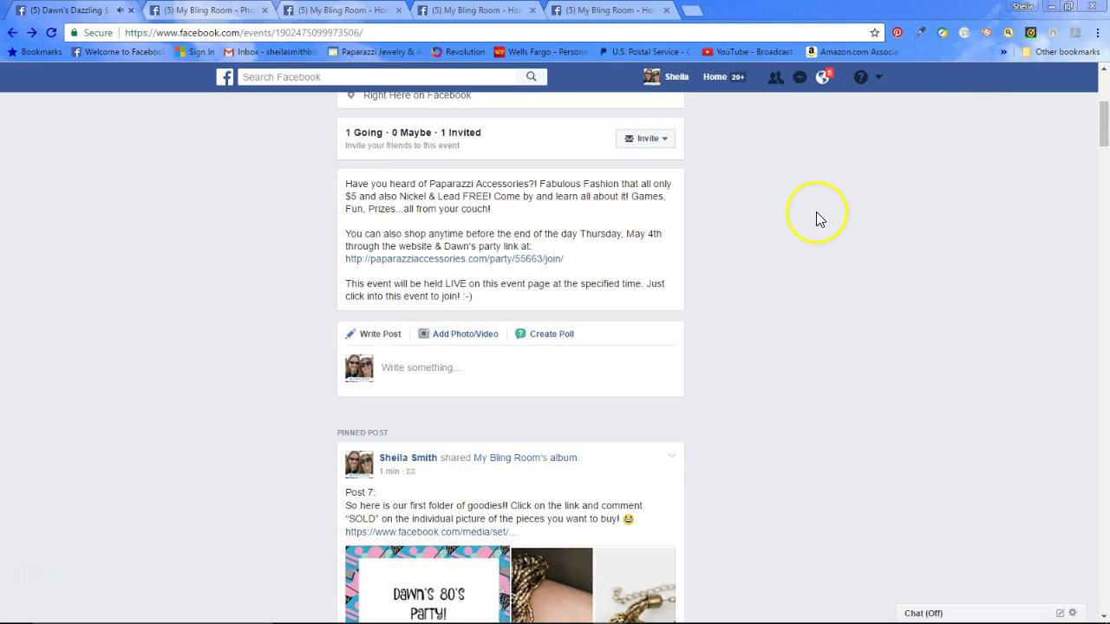
# - Reload the event page and check Post 8 with its video under the recent activity
pyautogui.scroll(2, 343, 286)
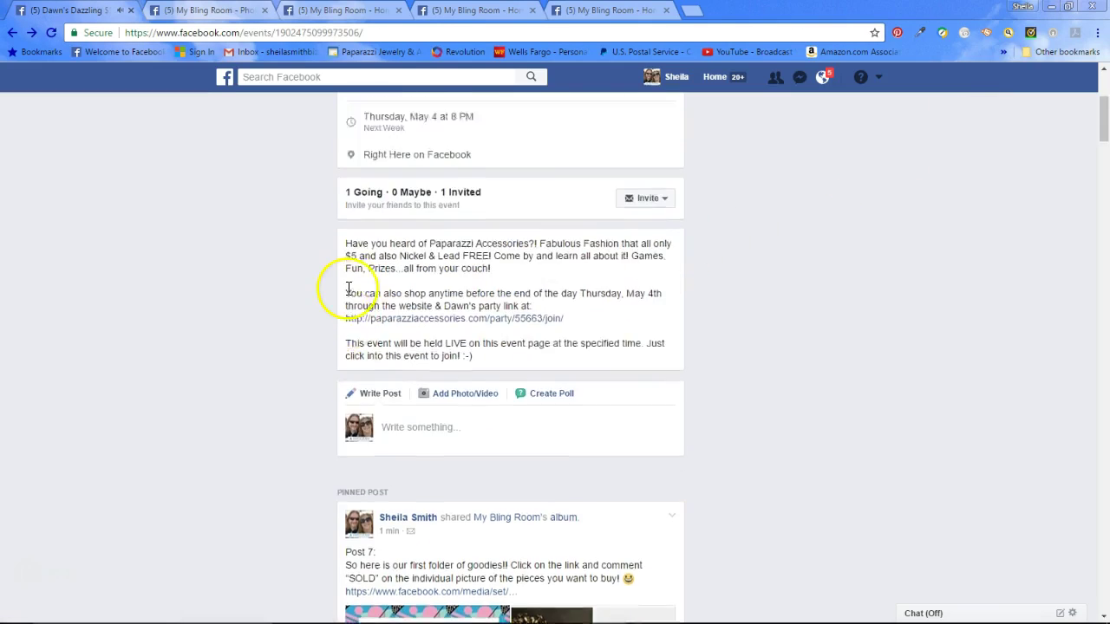
pyautogui.click(51, 33)
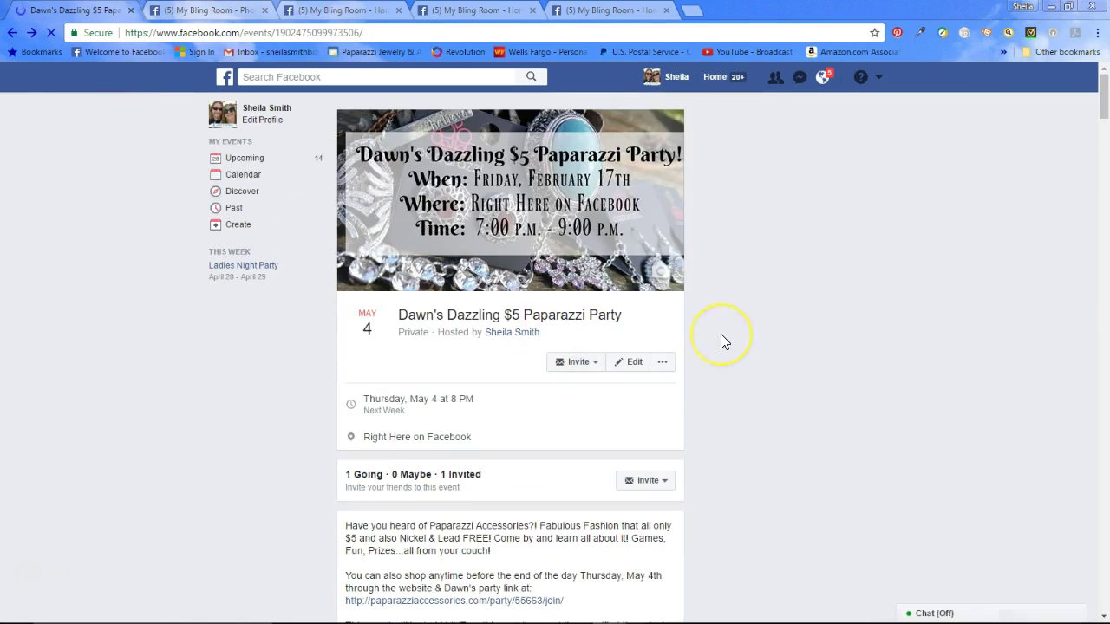
pyautogui.scroll(-7, 721, 334)
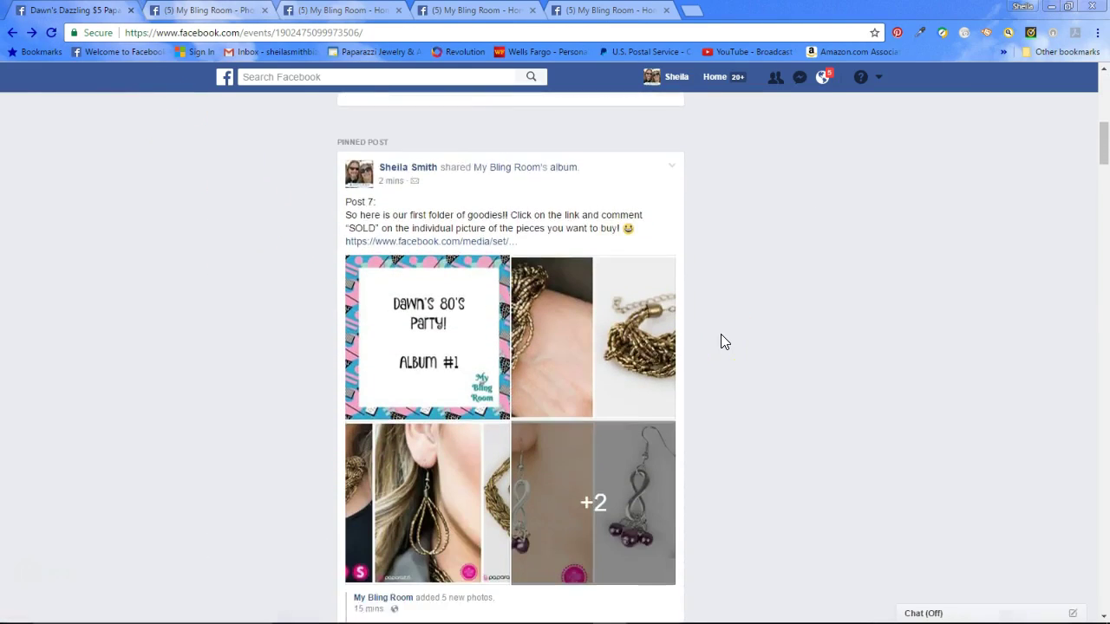
pyautogui.scroll(-8, 721, 334)
pyautogui.scroll(3, 721, 334)
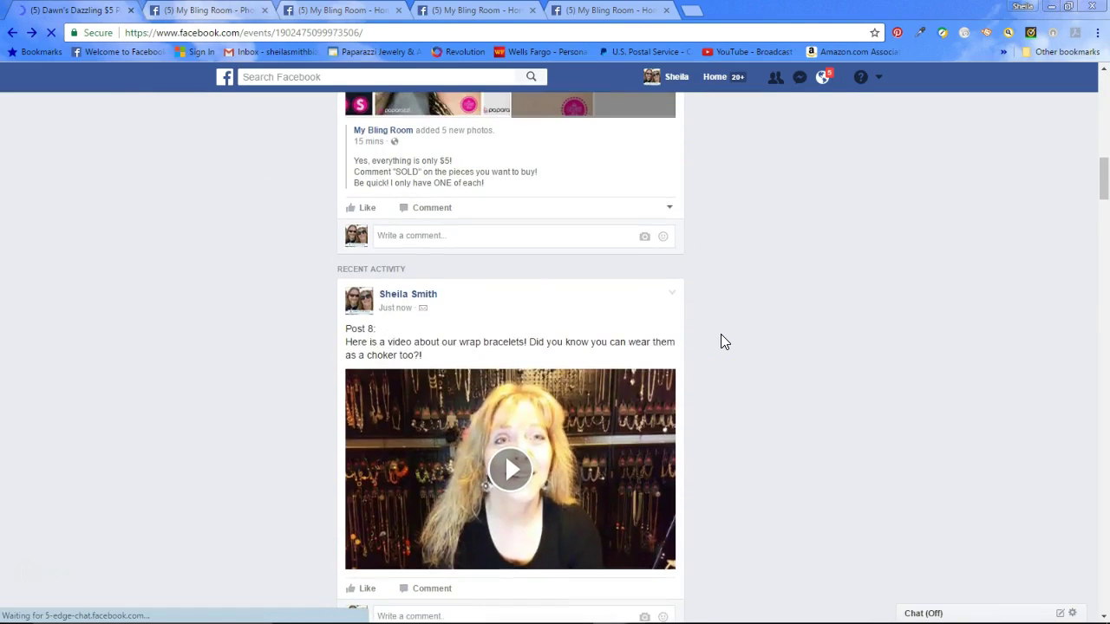
# - Pin Post 8 on the event page, replacing the post that is currently pinned
pyautogui.click(674, 294)
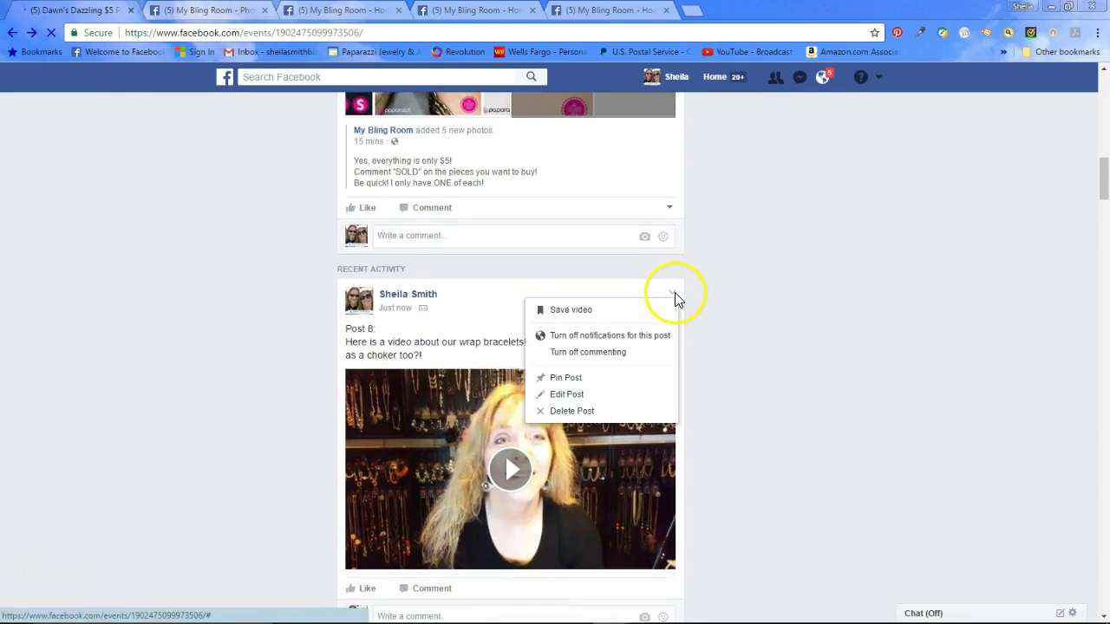
pyautogui.click(632, 382)
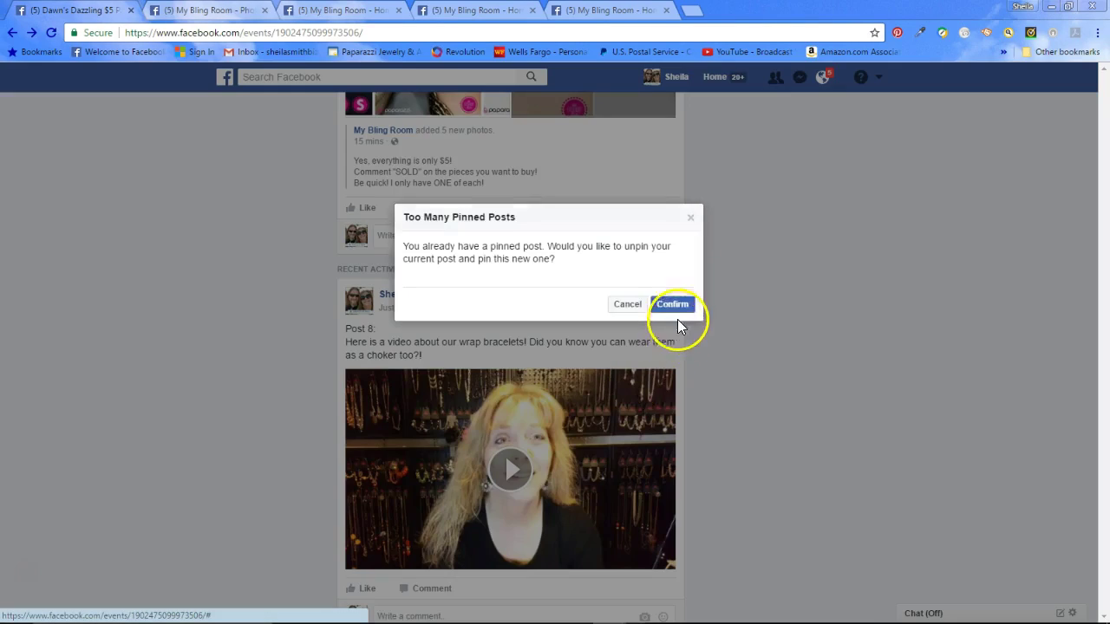
pyautogui.click(677, 307)
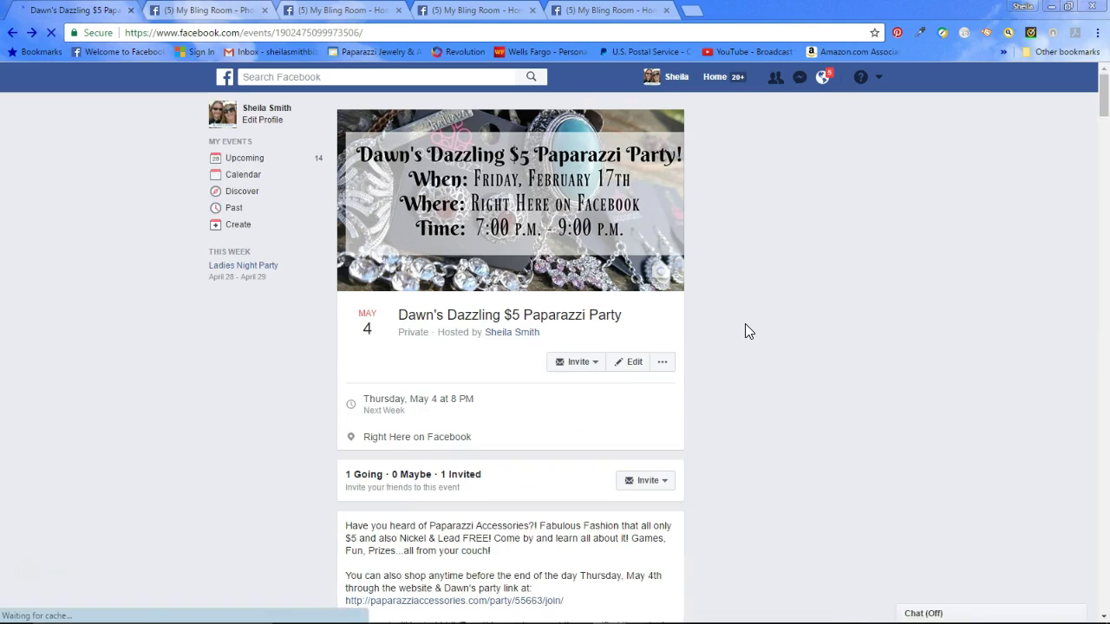
# - Comment on the pinned Post 8 with wrap bracelet image 8-1 from the dawn party training folder
pyautogui.scroll(-5, 745, 323)
pyautogui.scroll(-3, 745, 331)
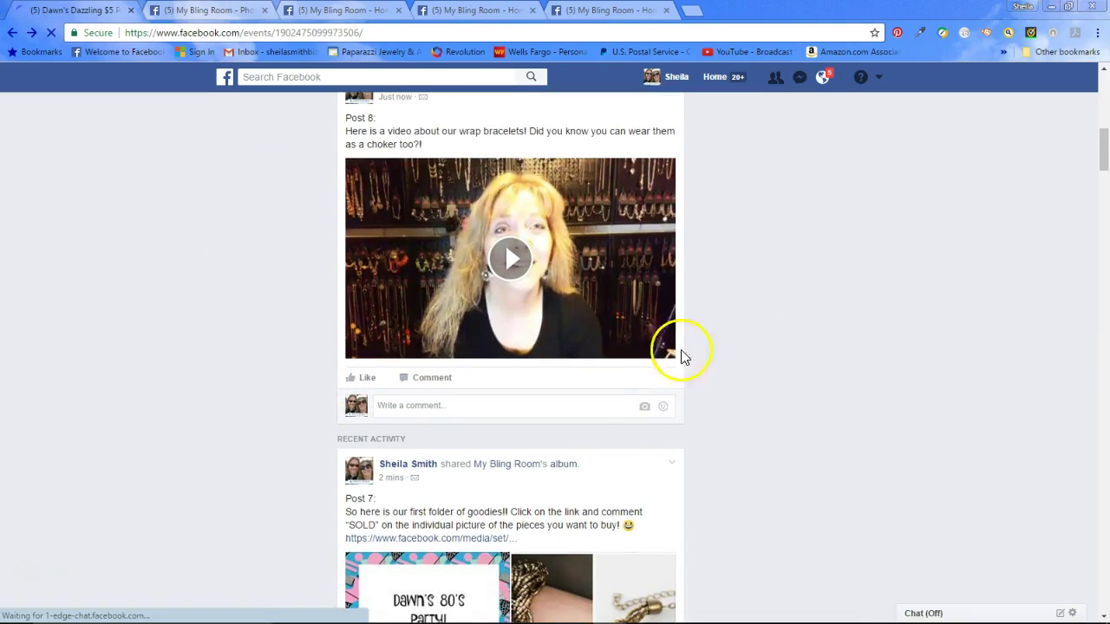
pyautogui.click(644, 407)
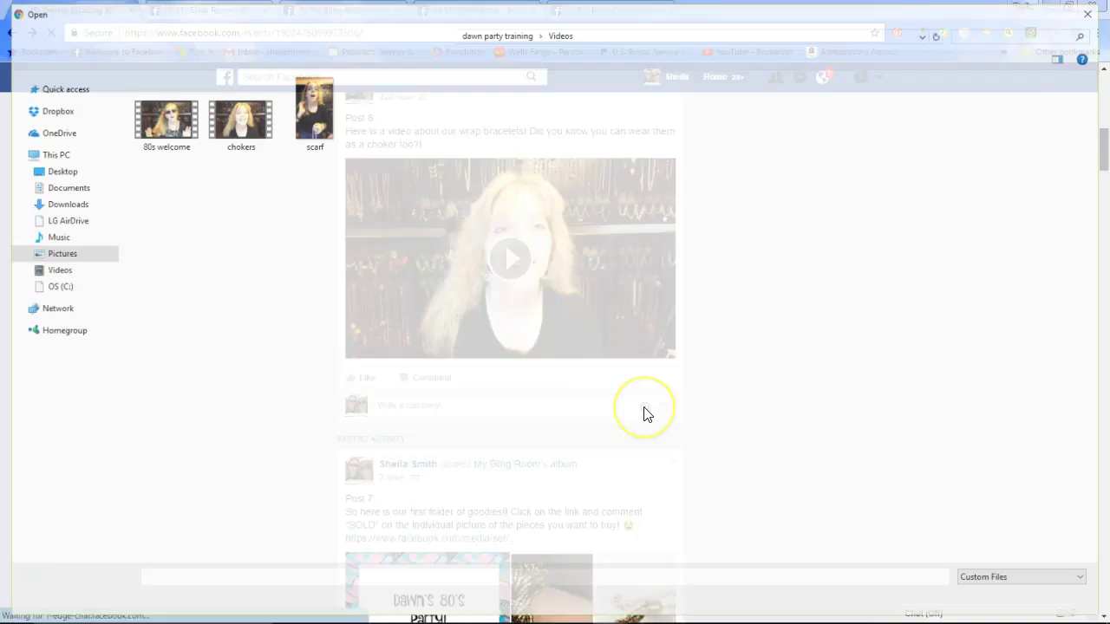
pyautogui.click(506, 39)
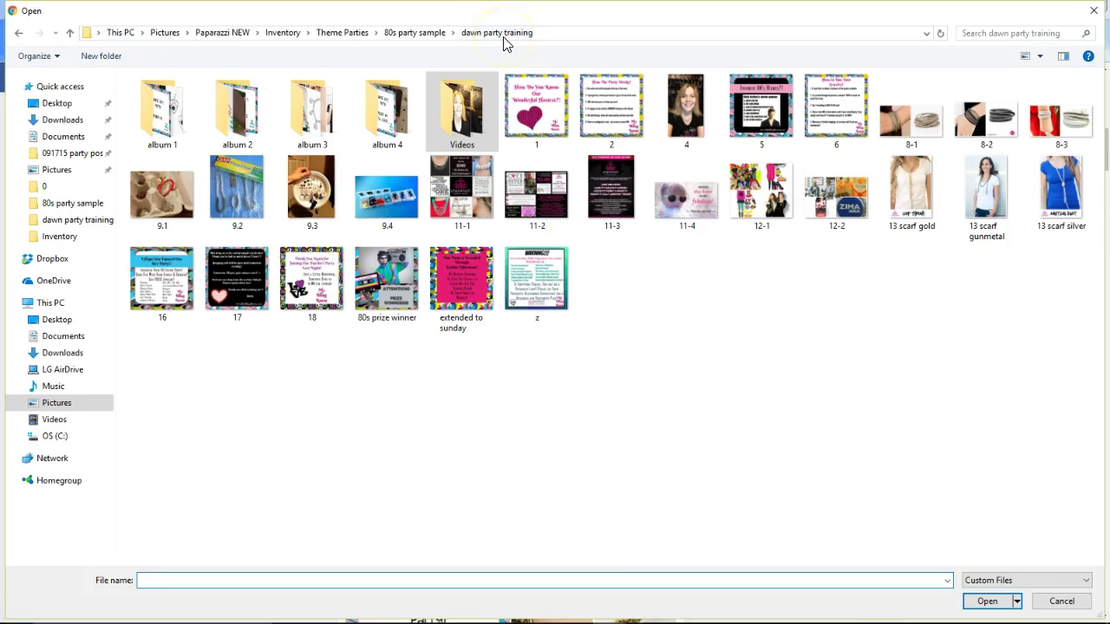
pyautogui.click(911, 130)
pyautogui.click(987, 128)
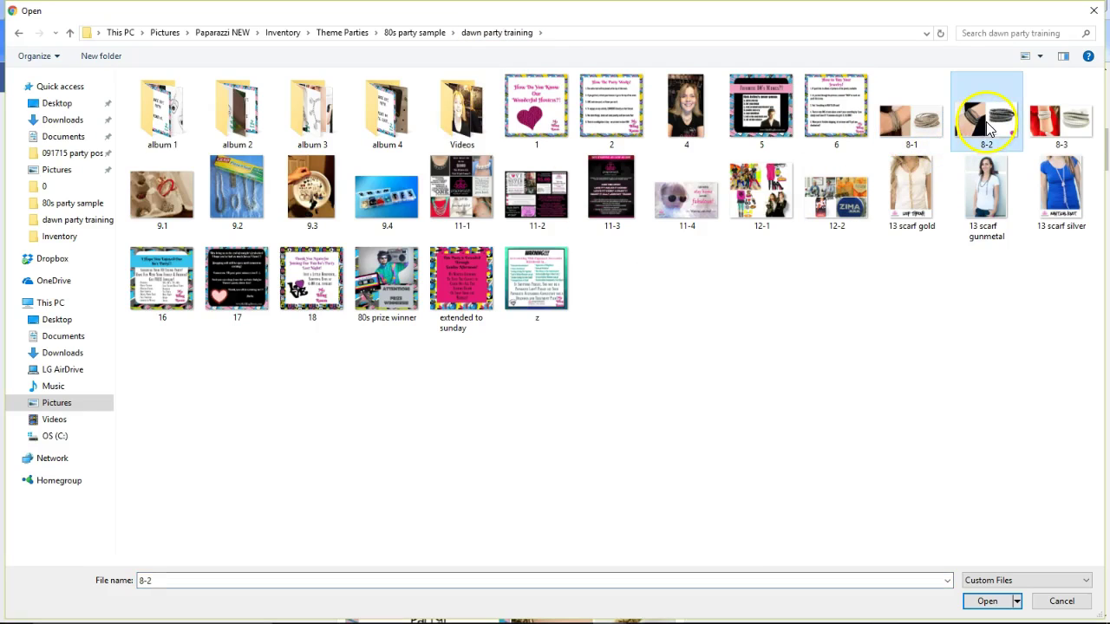
pyautogui.click(1062, 120)
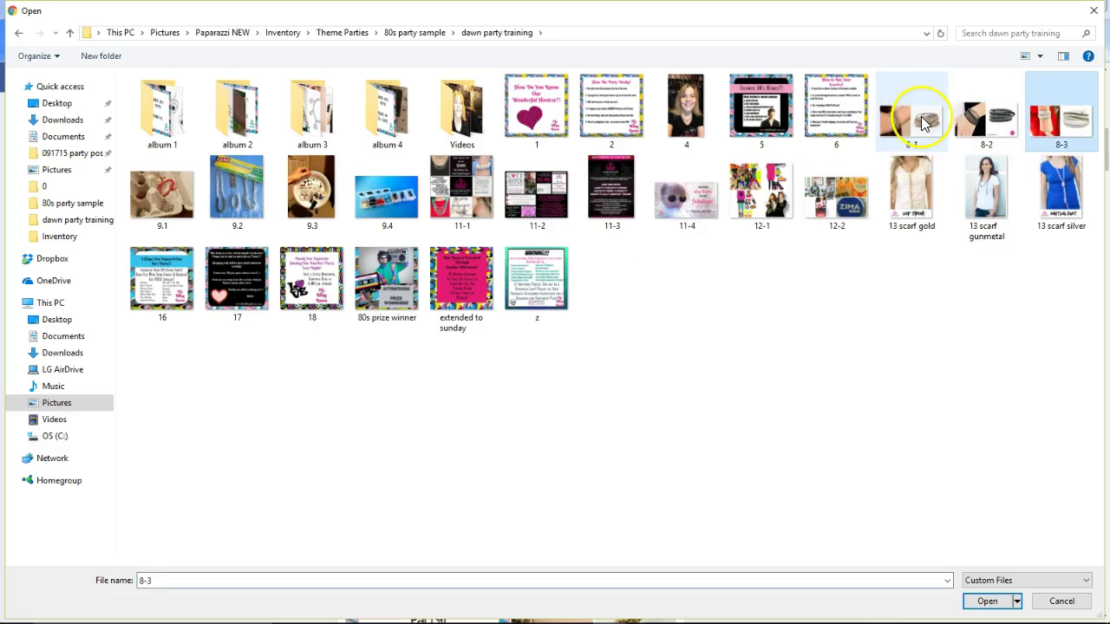
pyautogui.doubleClick(924, 124)
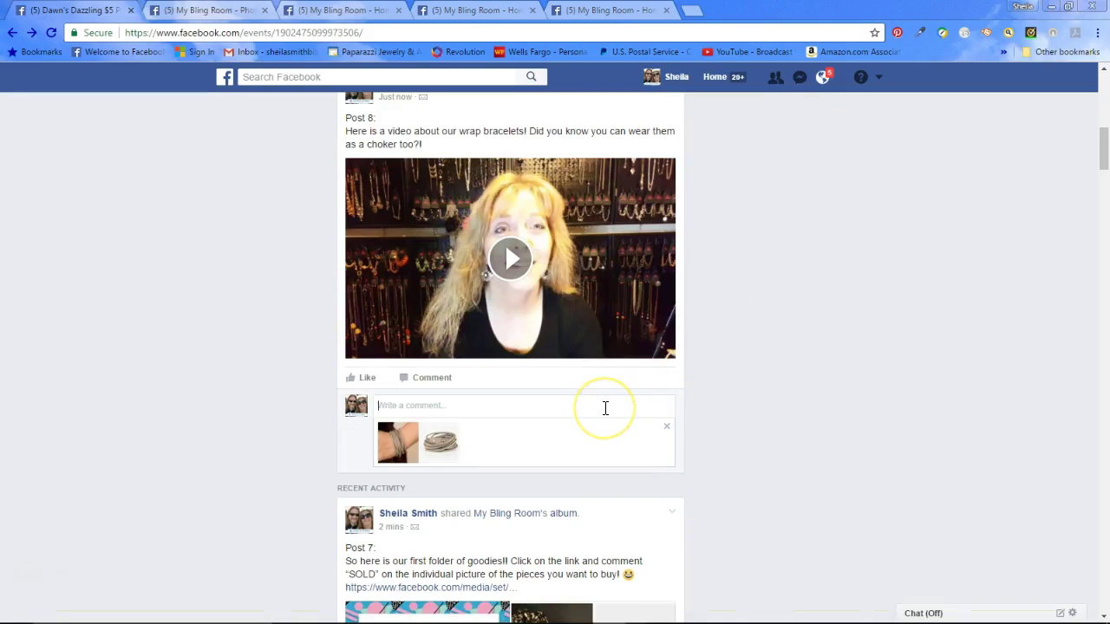
pyautogui.press('Return')
# - Add a second comment to Post 8 with wrap bracelet image 8-2
pyautogui.scroll(-2, 714, 401)
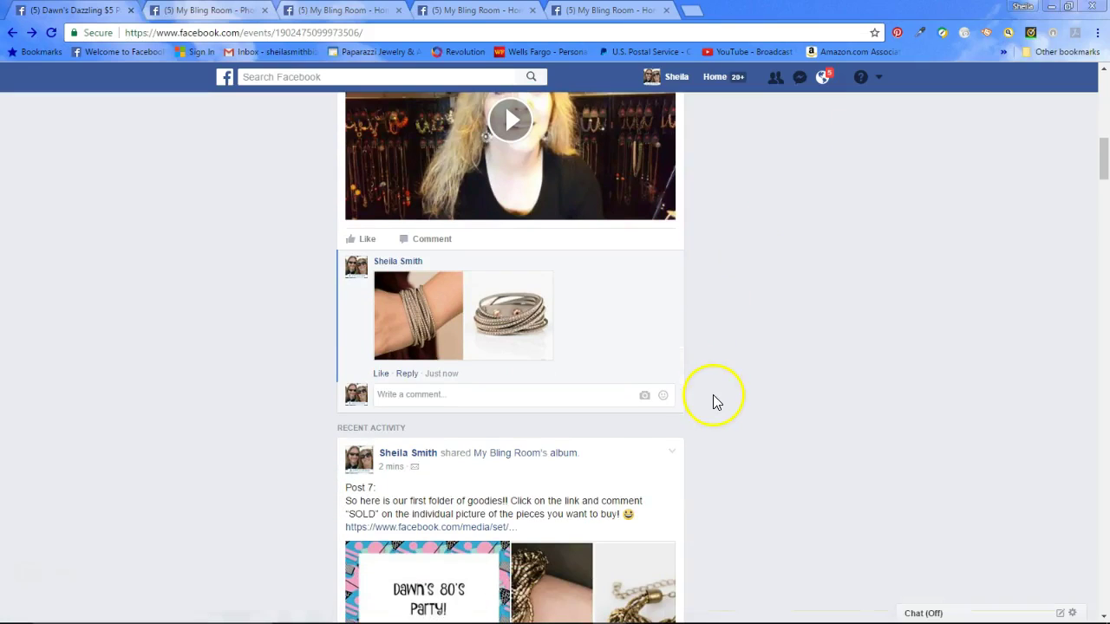
pyautogui.click(646, 396)
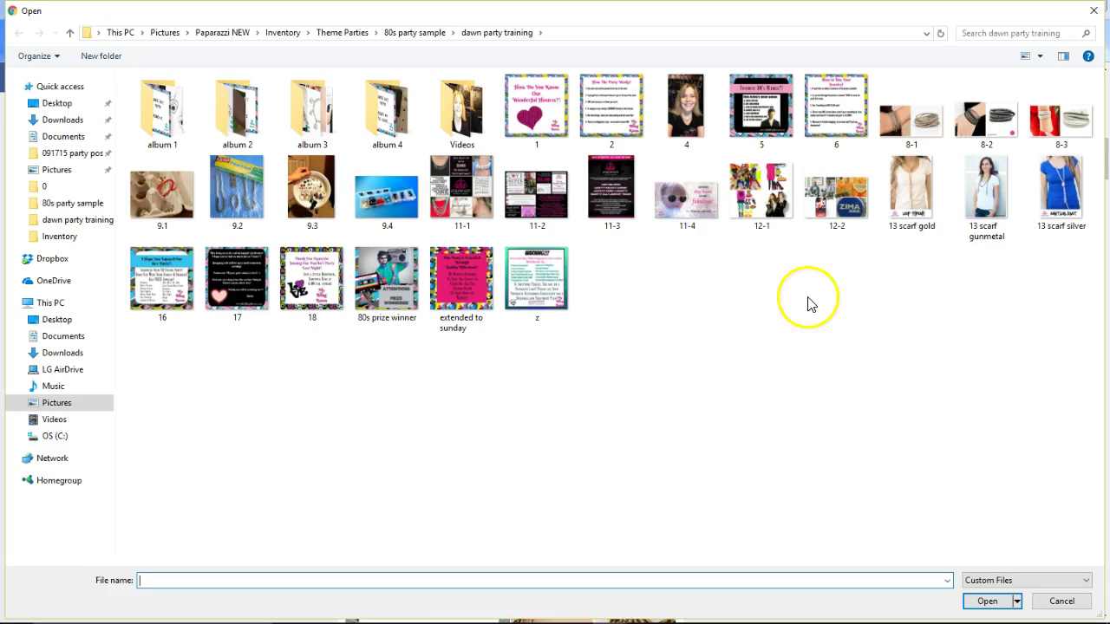
pyautogui.doubleClick(1012, 122)
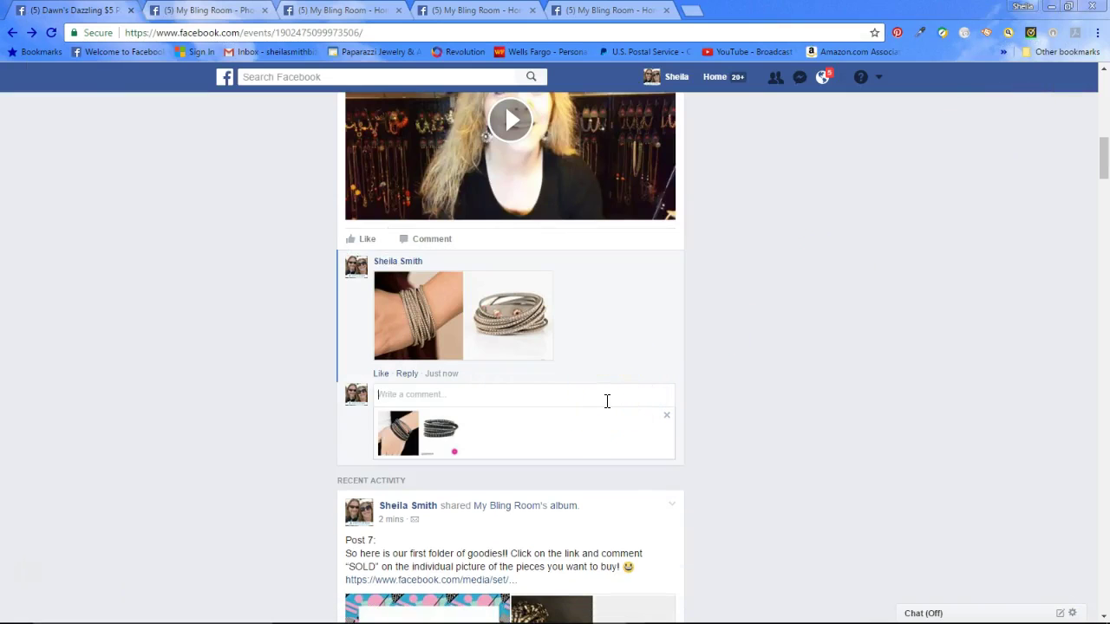
pyautogui.press('Return')
pyautogui.scroll(2, 741, 400)
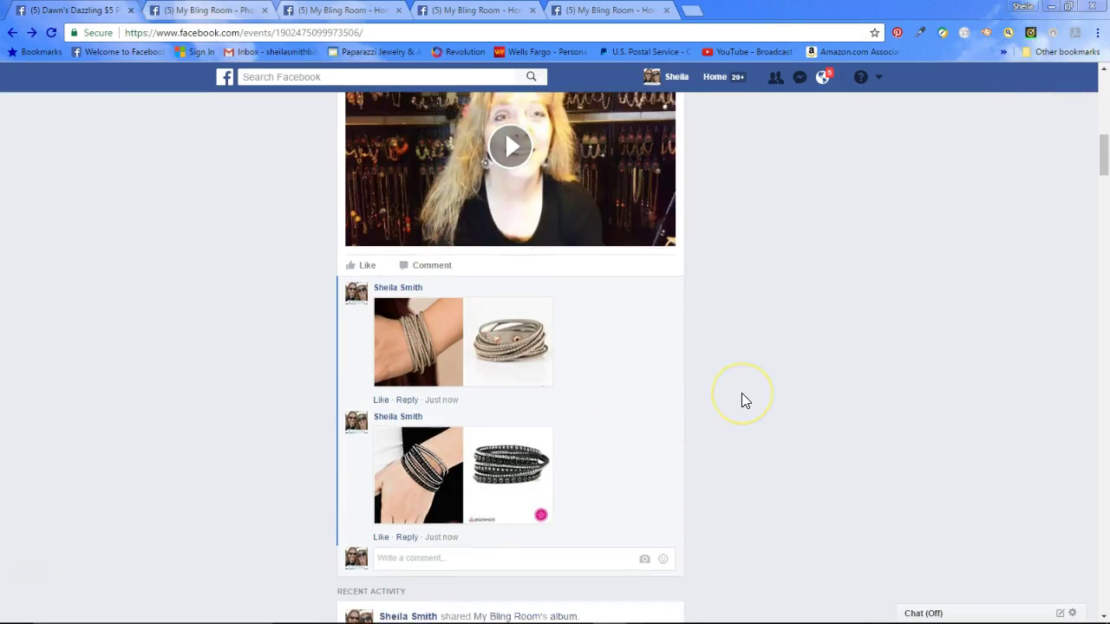
pyautogui.scroll(-2, 742, 401)
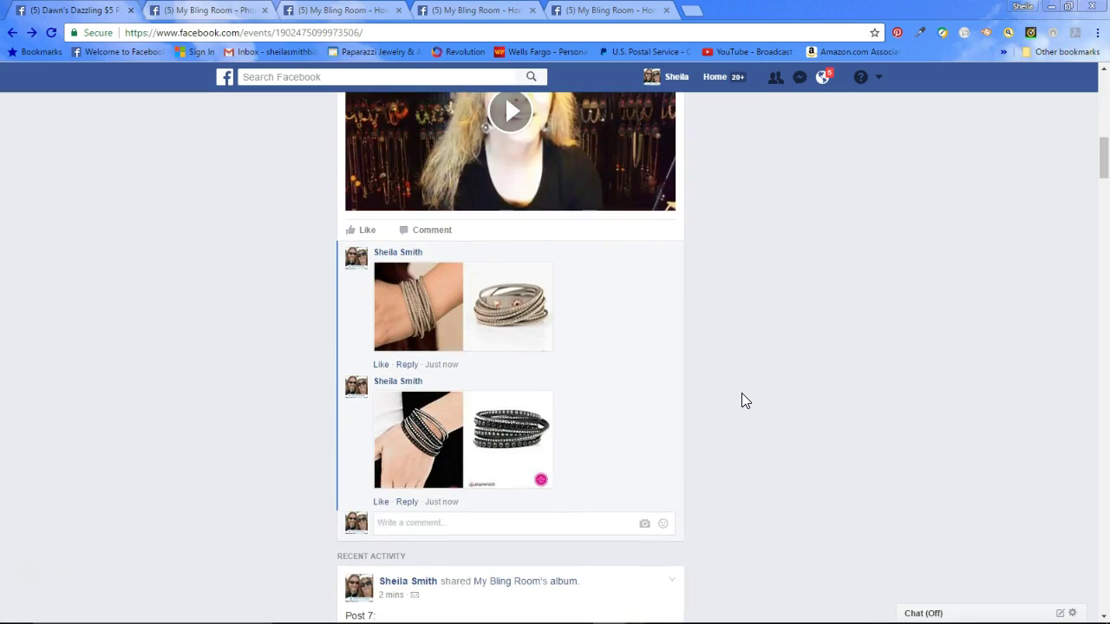
pyautogui.scroll(1, 742, 394)
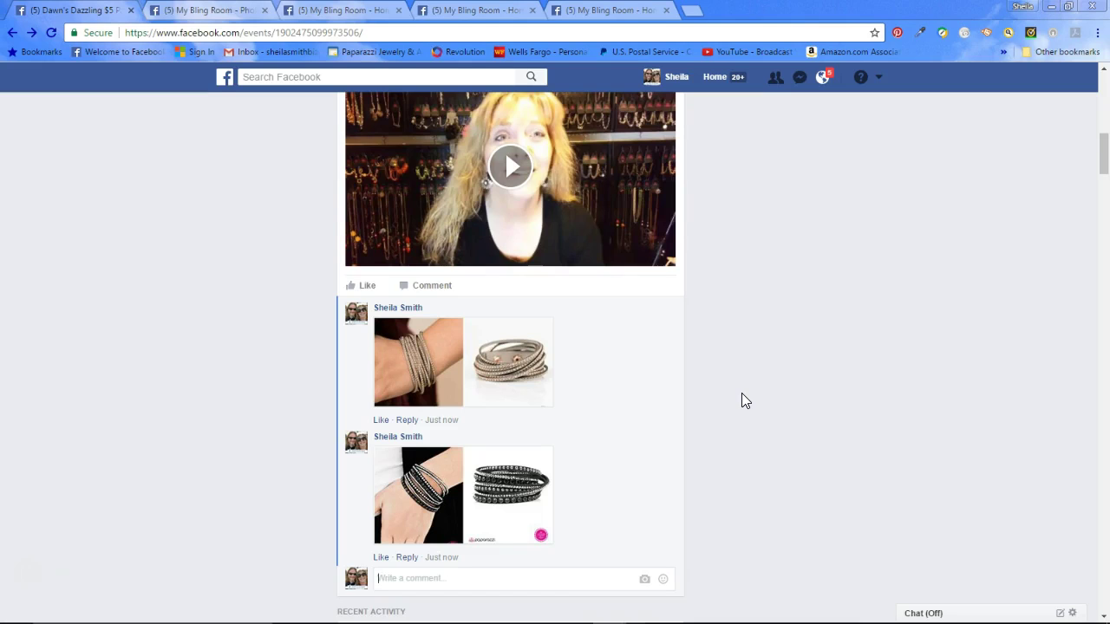
# - Switch to the PARTY POSTS document in Word and copy the Post 9 heading and its jewelry storage tips text
pyautogui.scroll(6, 741, 393)
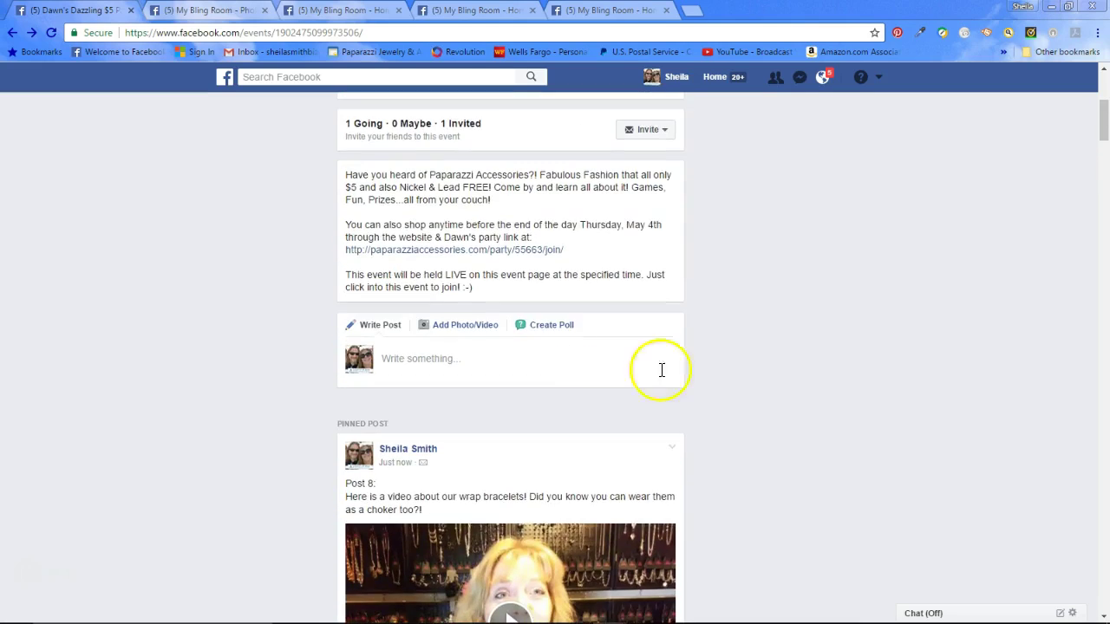
pyautogui.moveTo(372, 610)
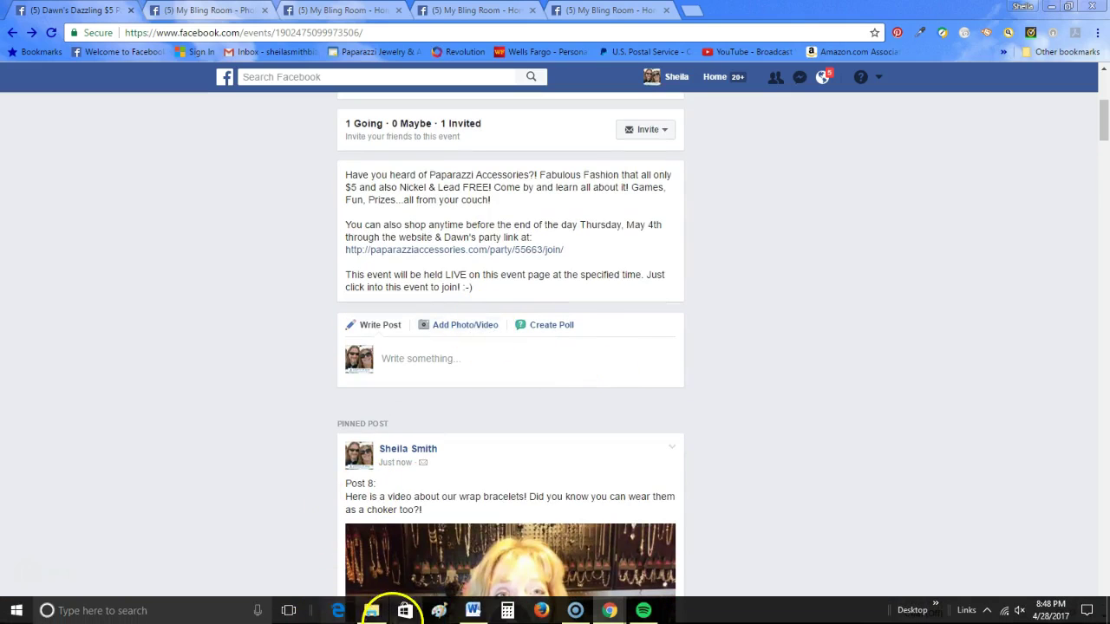
pyautogui.click(473, 610)
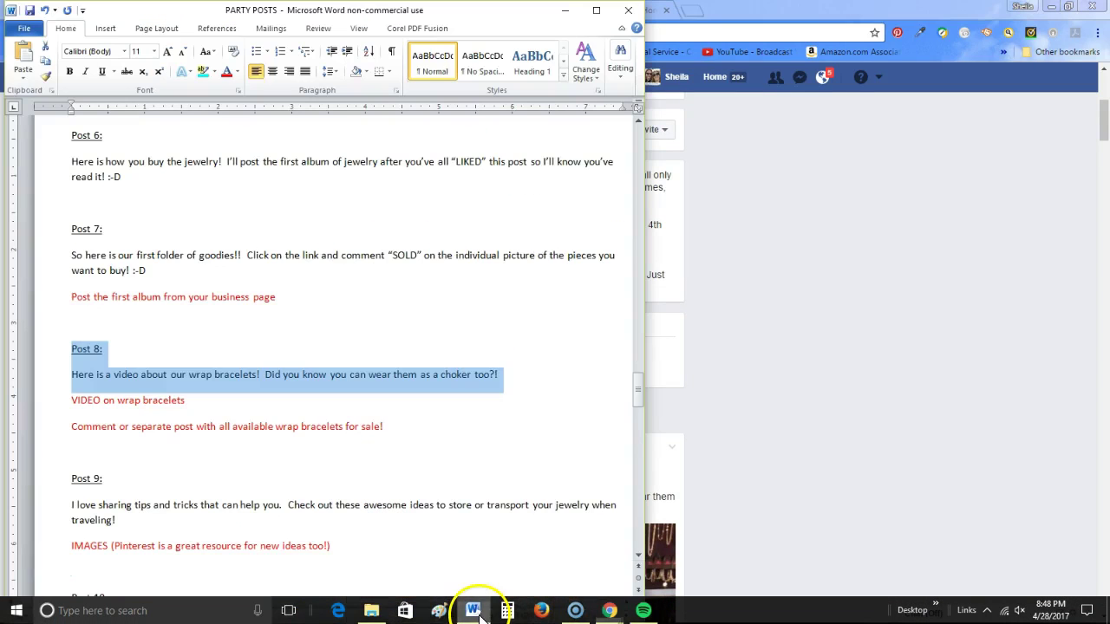
pyautogui.scroll(-1, 408, 426)
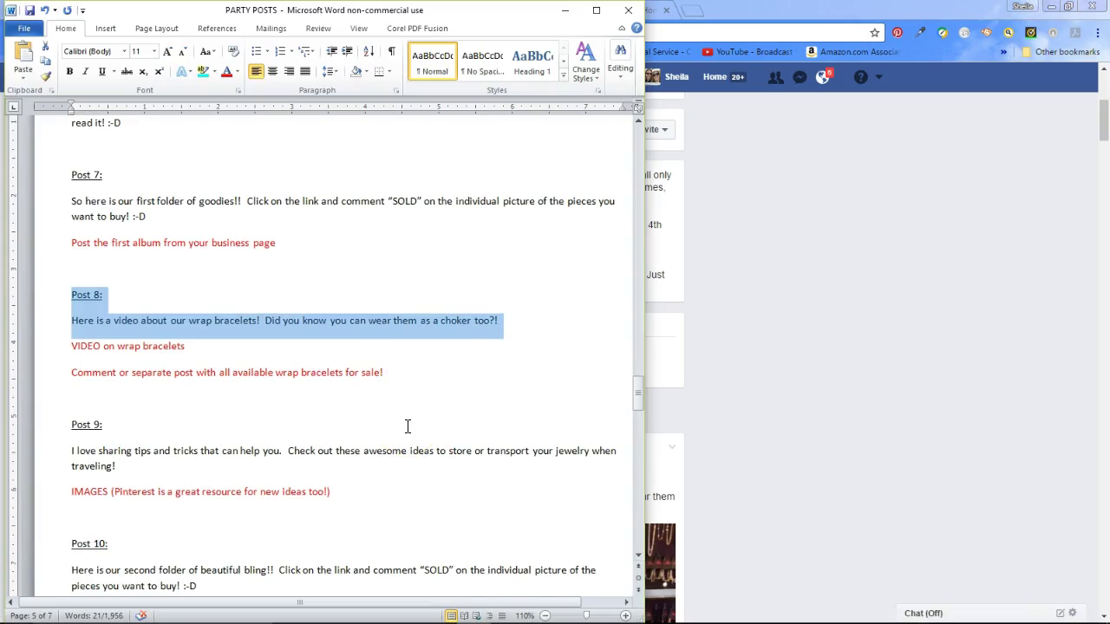
pyautogui.moveTo(45, 421); pyautogui.dragTo(146, 461)
pyautogui.hotkey('ctrl', 'c')
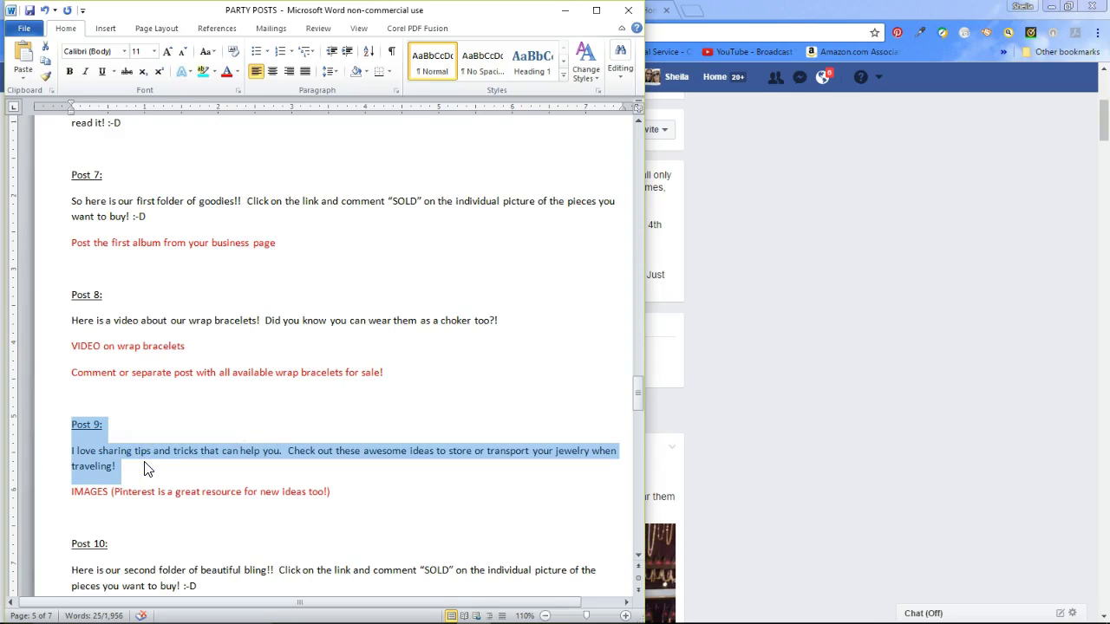
pyautogui.moveTo(113, 492); pyautogui.dragTo(323, 494)
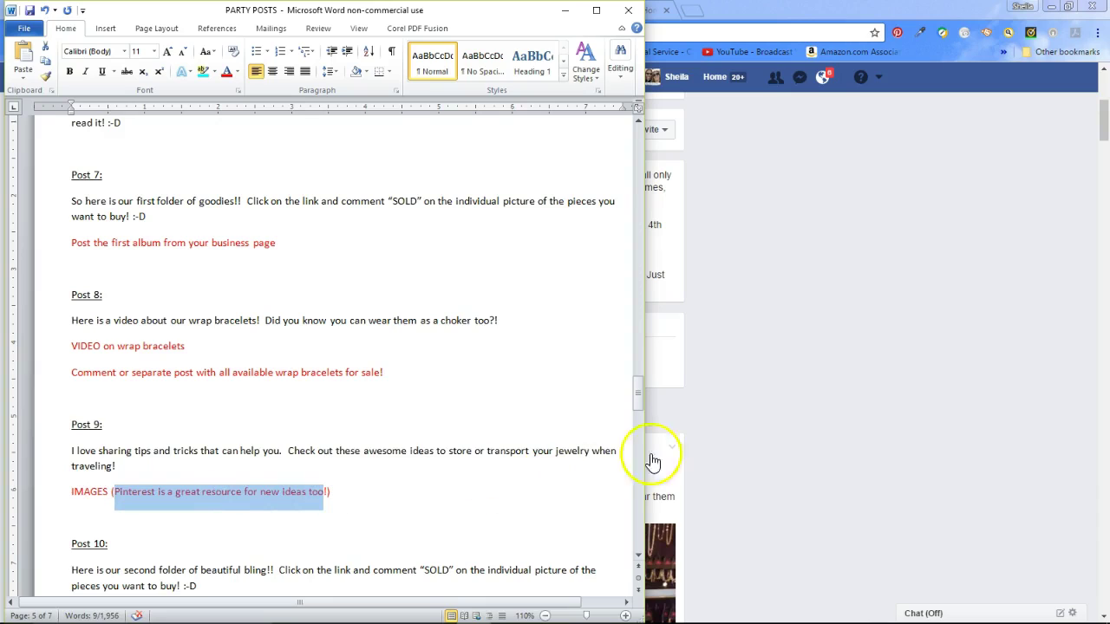
# - Return to the Facebook event page in Chrome and paste the Post 9 text into a new post
pyautogui.click(740, 420)
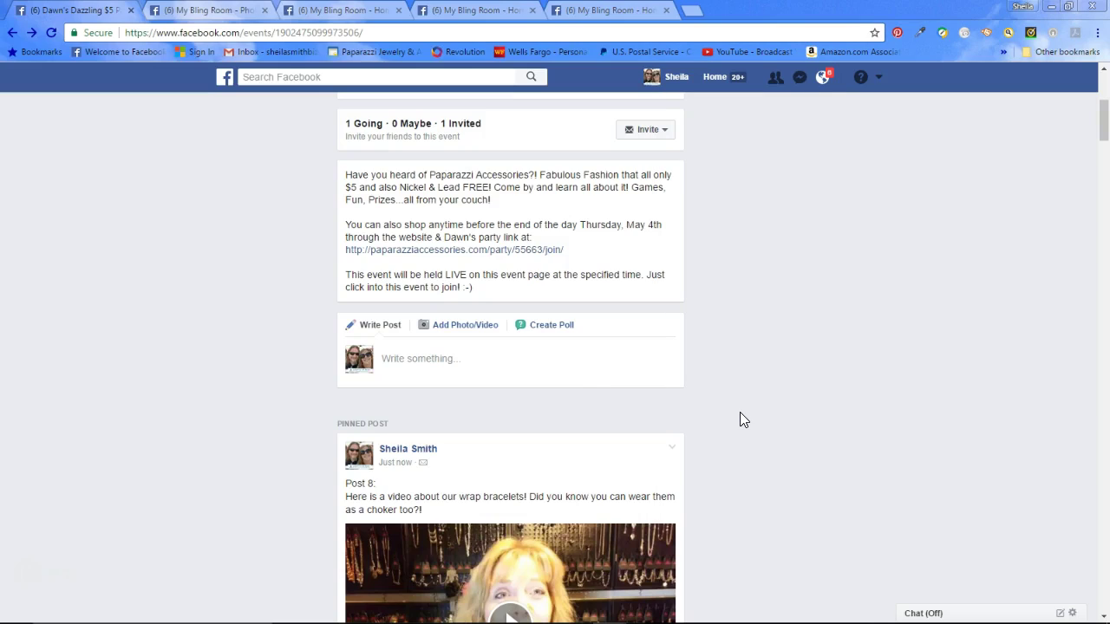
pyautogui.click(483, 359)
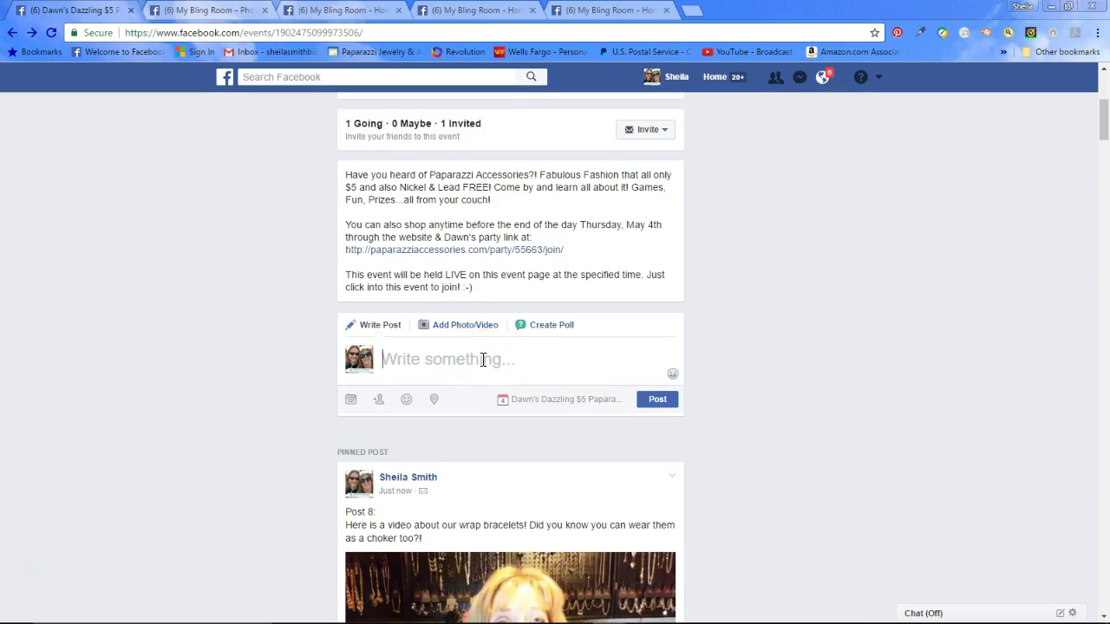
pyautogui.hotkey('ctrl', 'v')
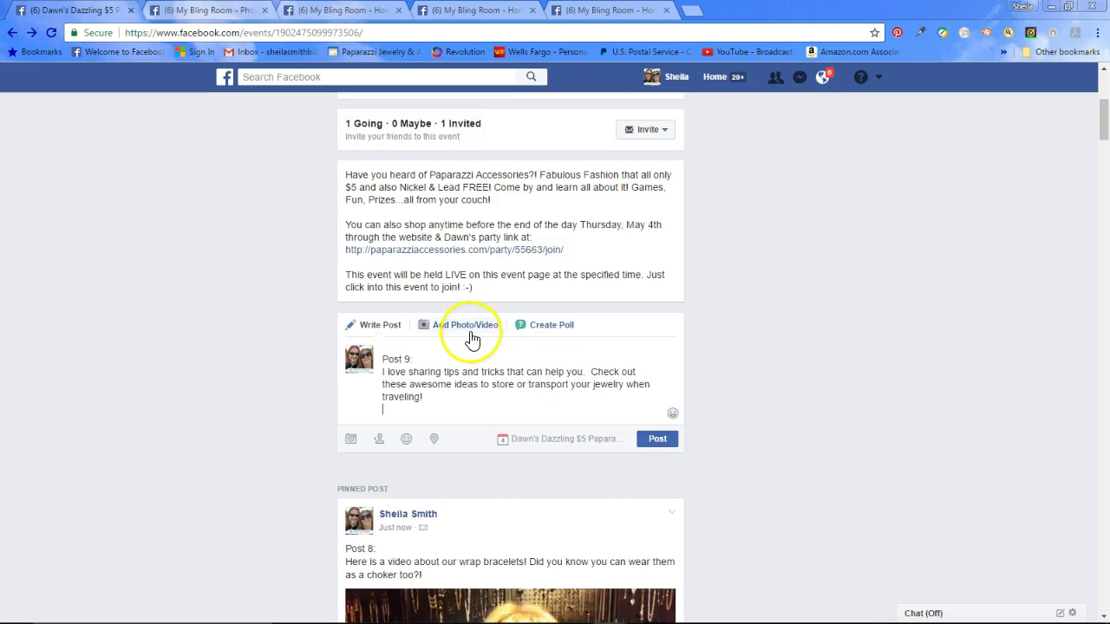
# - Attach images 9.1, 9.2, 9.3 and 9.4 to the Post 9 draft and publish it
pyautogui.click(471, 337)
pyautogui.click(382, 456)
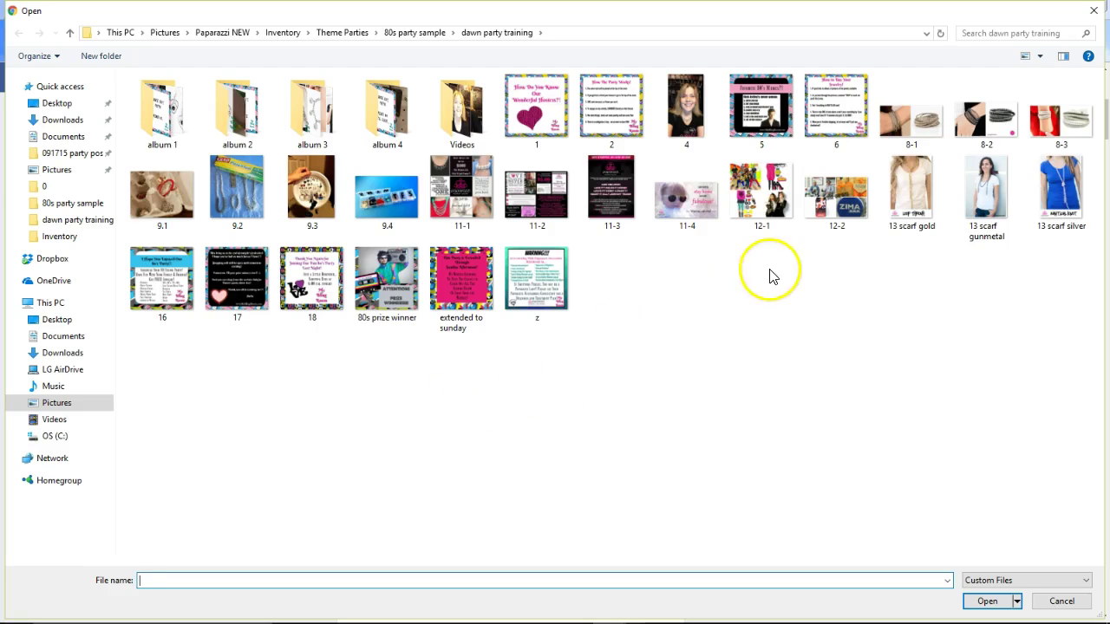
pyautogui.click(143, 200)
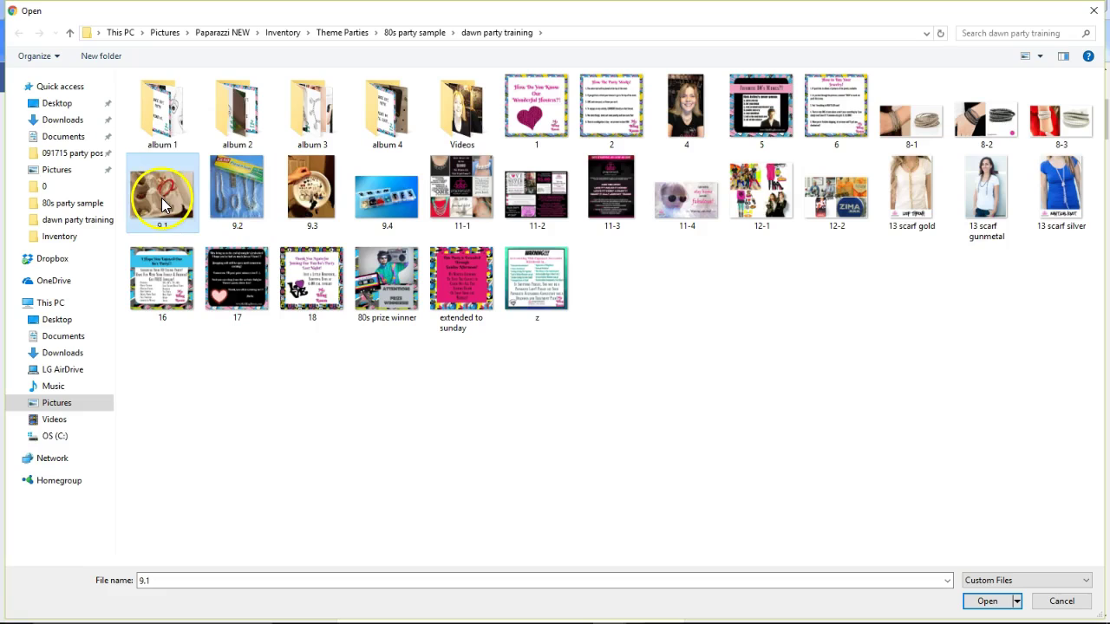
pyautogui.keyDown('ctrl'); pyautogui.click(236, 195); pyautogui.keyUp('ctrl')
pyautogui.keyDown('ctrl'); pyautogui.click(316, 202); pyautogui.keyUp('ctrl')
pyautogui.keyDown('ctrl'); pyautogui.click(386, 195); pyautogui.keyUp('ctrl')
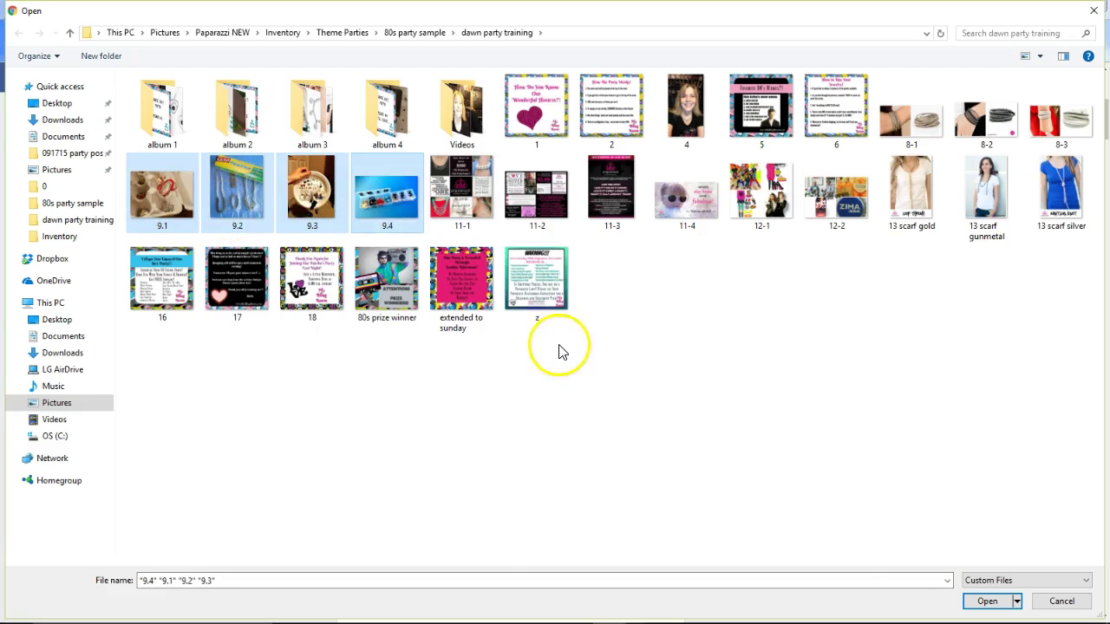
pyautogui.click(986, 600)
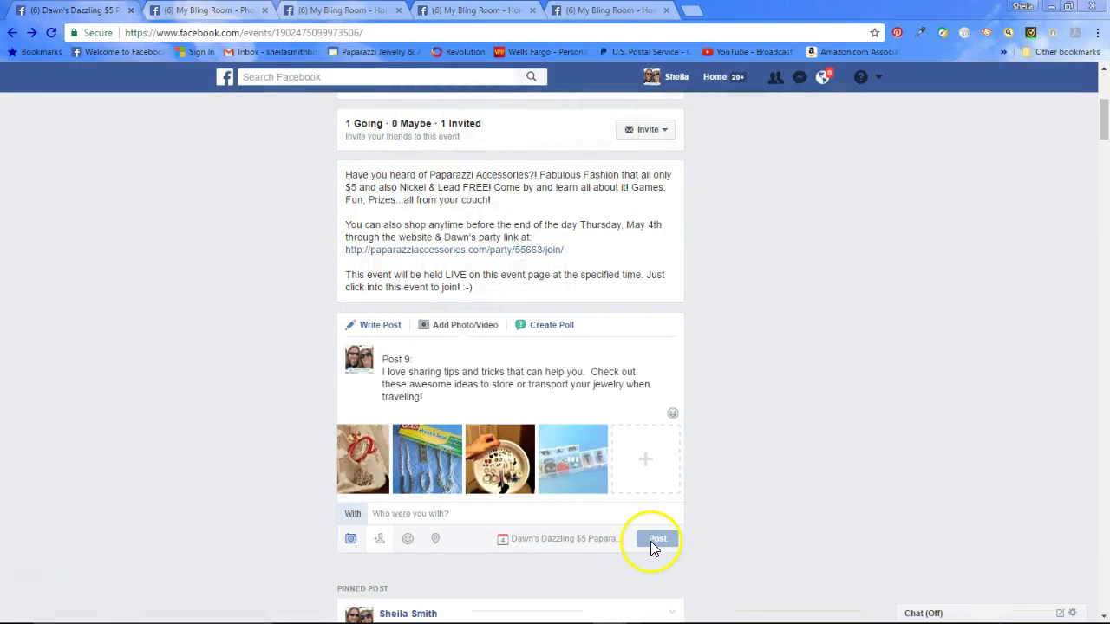
pyautogui.click(662, 539)
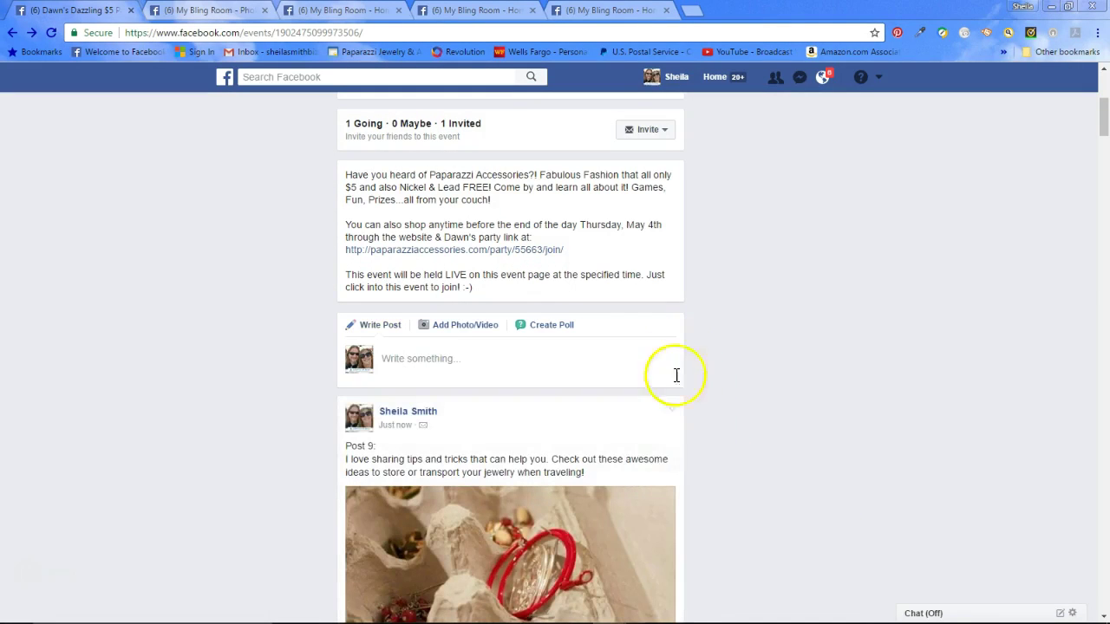
# - Pin Post 9 on the event page in place of Post 8
pyautogui.click(672, 411)
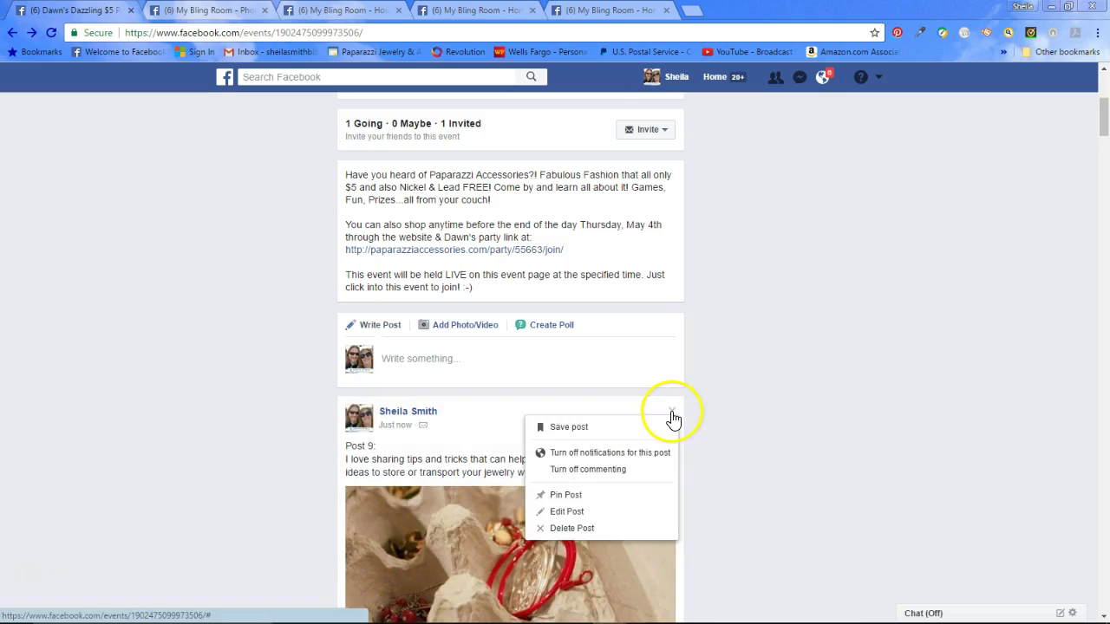
pyautogui.click(642, 494)
pyautogui.click(685, 302)
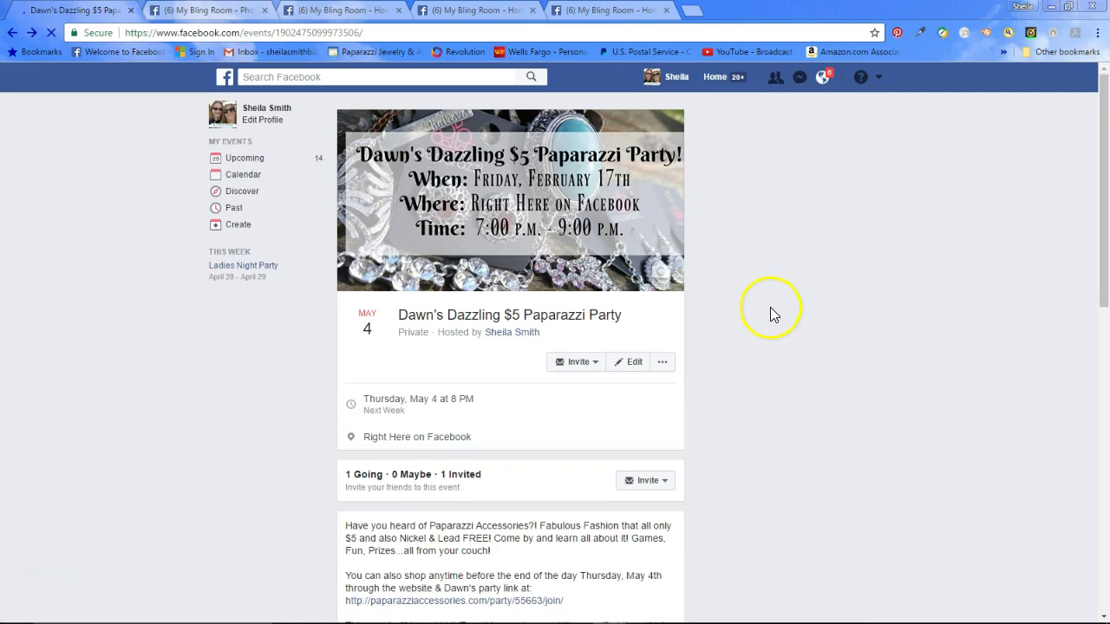
# - Look through the images of the pinned Post 9 in the photo viewer and return to the event page
pyautogui.scroll(-5, 724, 335)
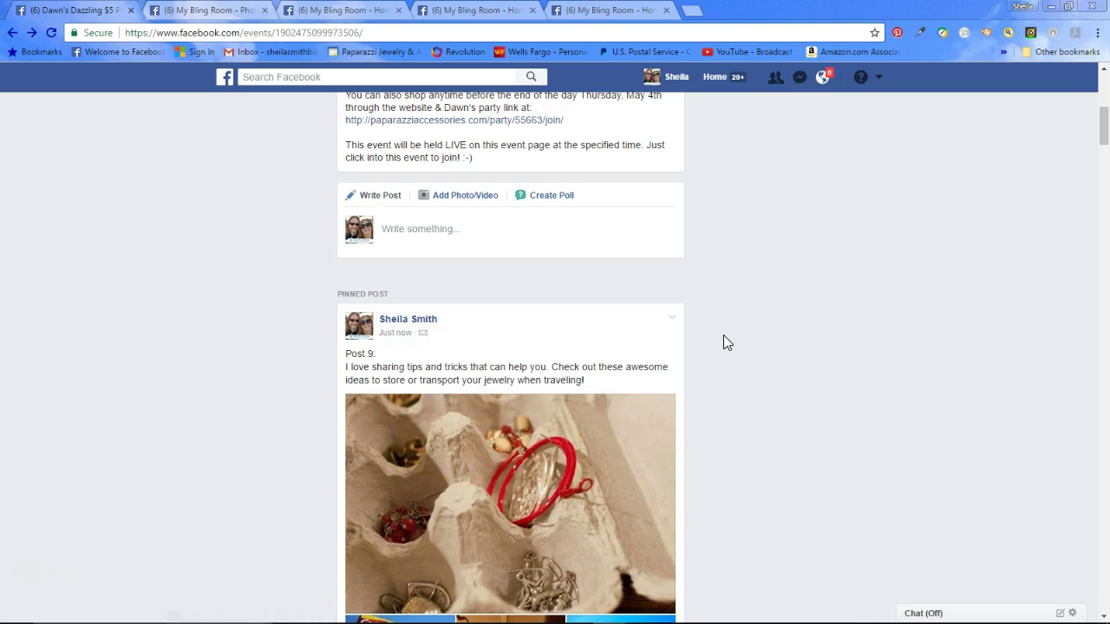
pyautogui.scroll(-2, 723, 335)
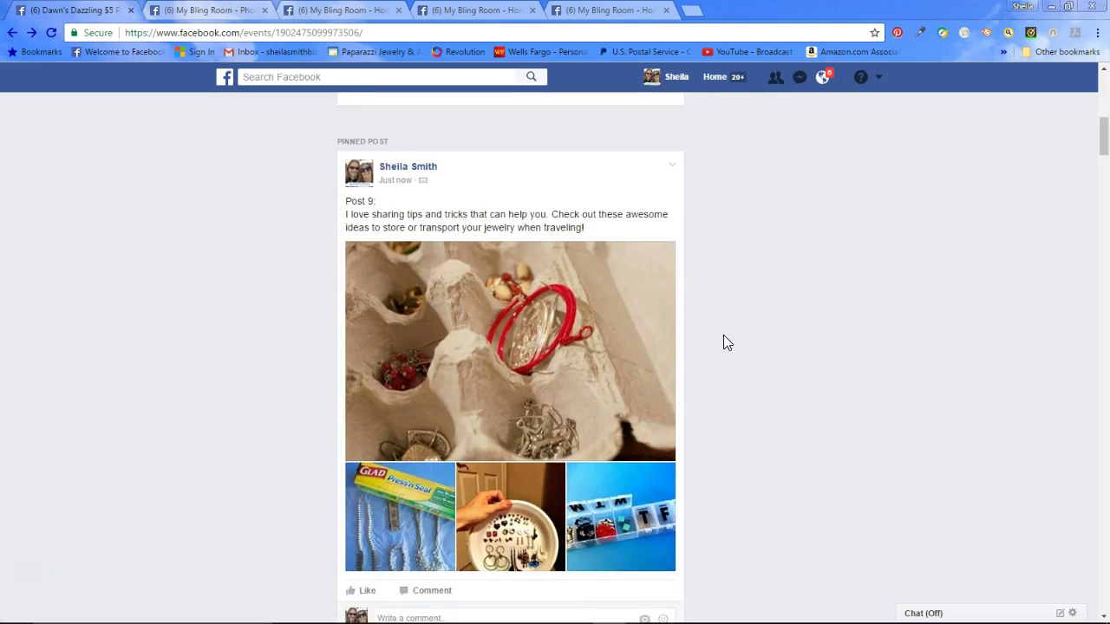
pyautogui.click(550, 317)
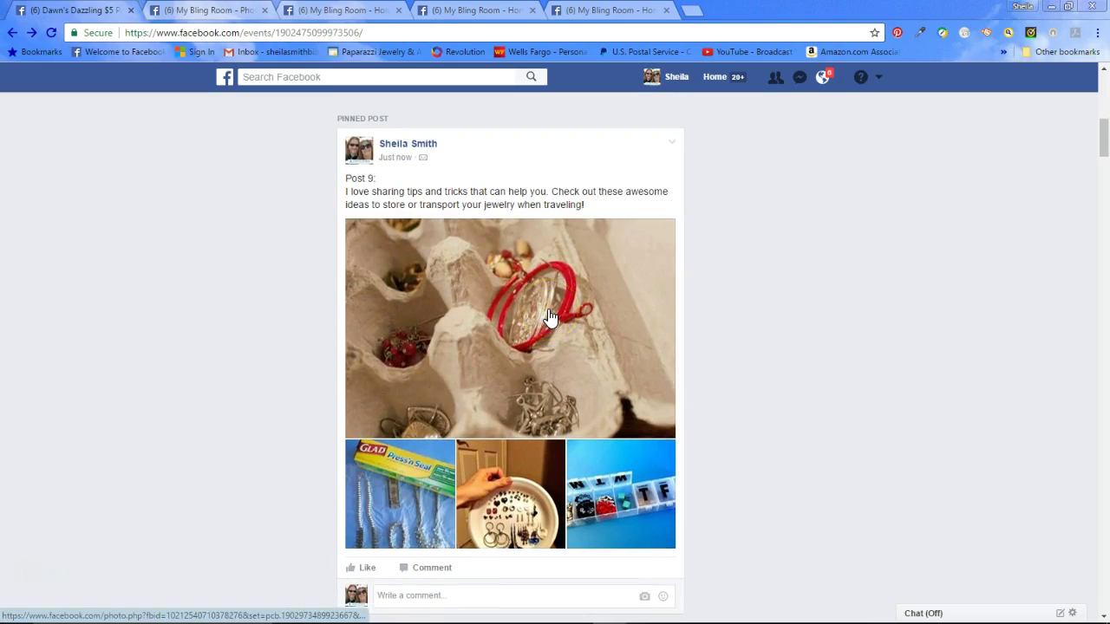
pyautogui.click(550, 318)
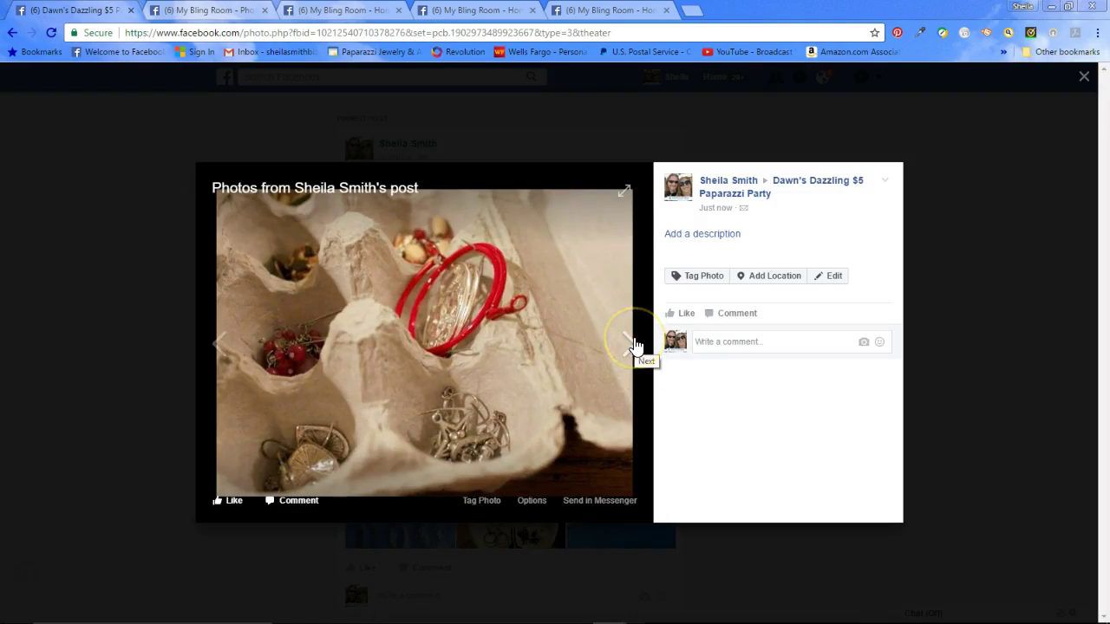
pyautogui.click(635, 345)
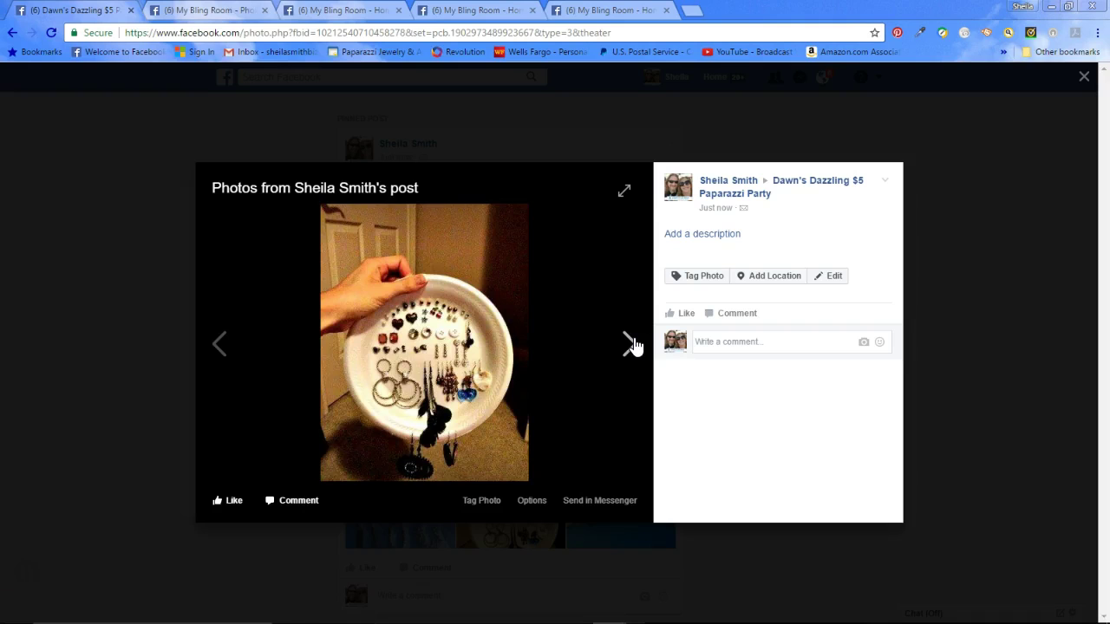
pyautogui.click(635, 345)
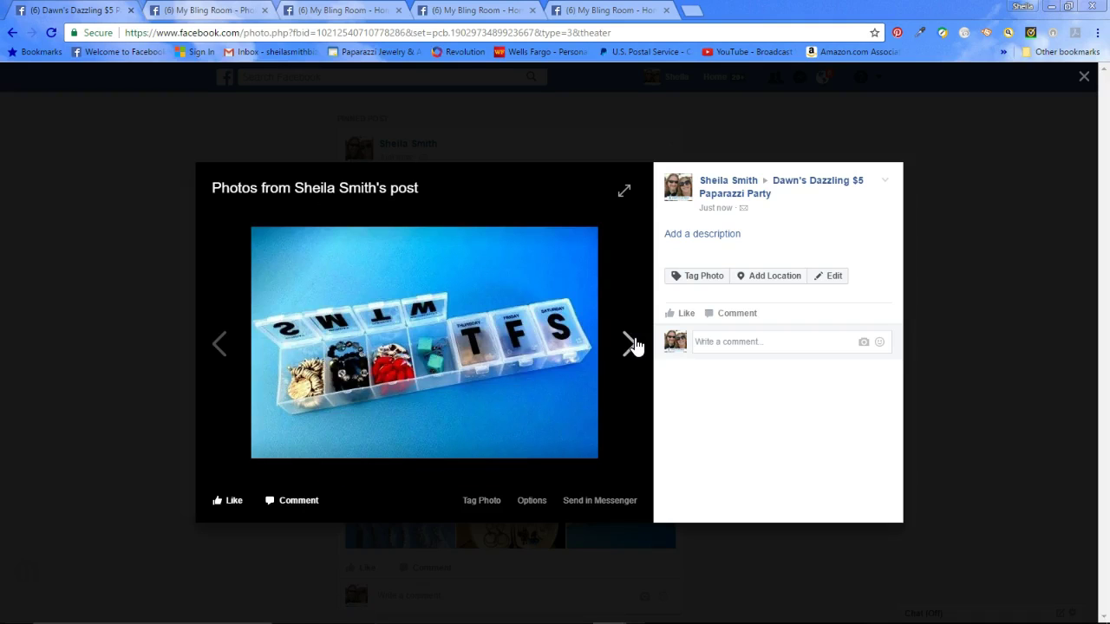
pyautogui.click(959, 250)
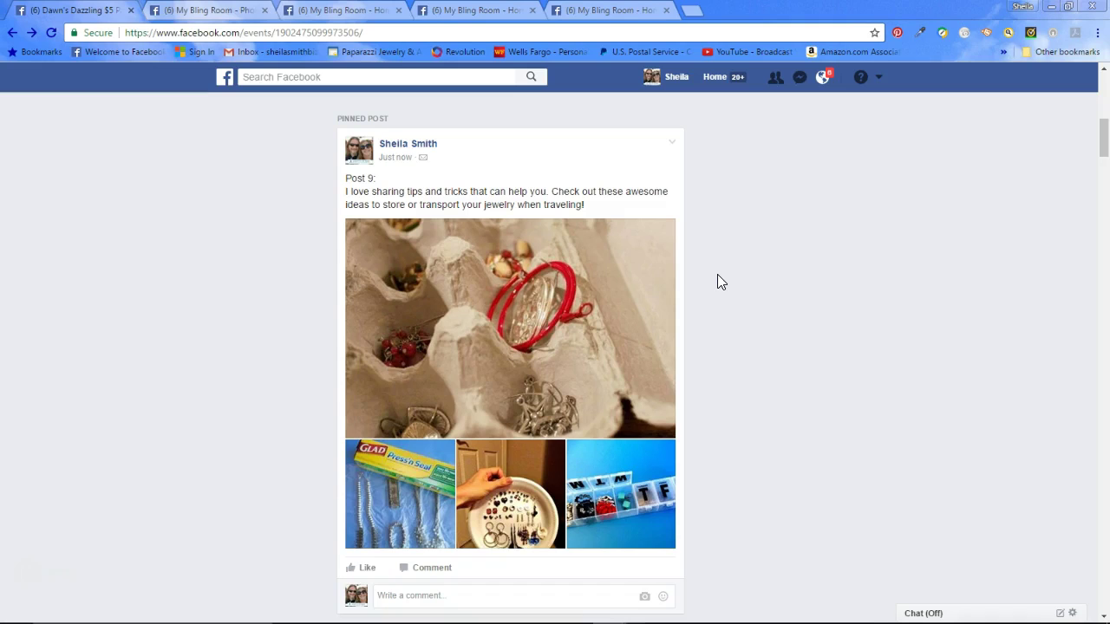
# - Switch to the PARTY POSTS document in Word and copy the Post 10 heading and its second folder text
pyautogui.scroll(3, 717, 275)
pyautogui.moveTo(347, 618)
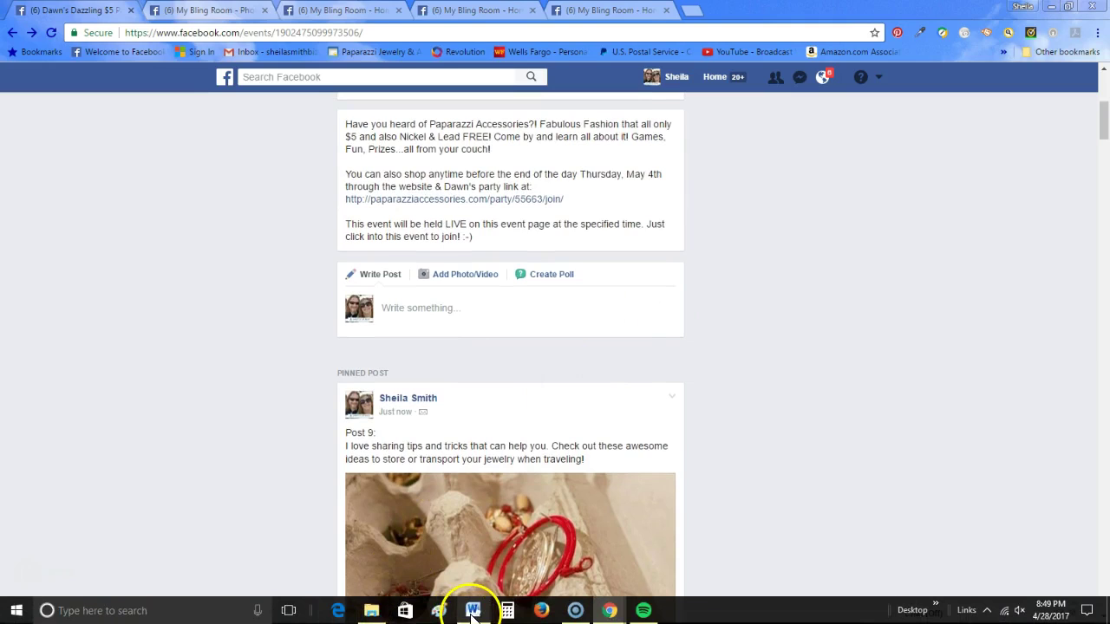
pyautogui.click(473, 611)
pyautogui.click(407, 486)
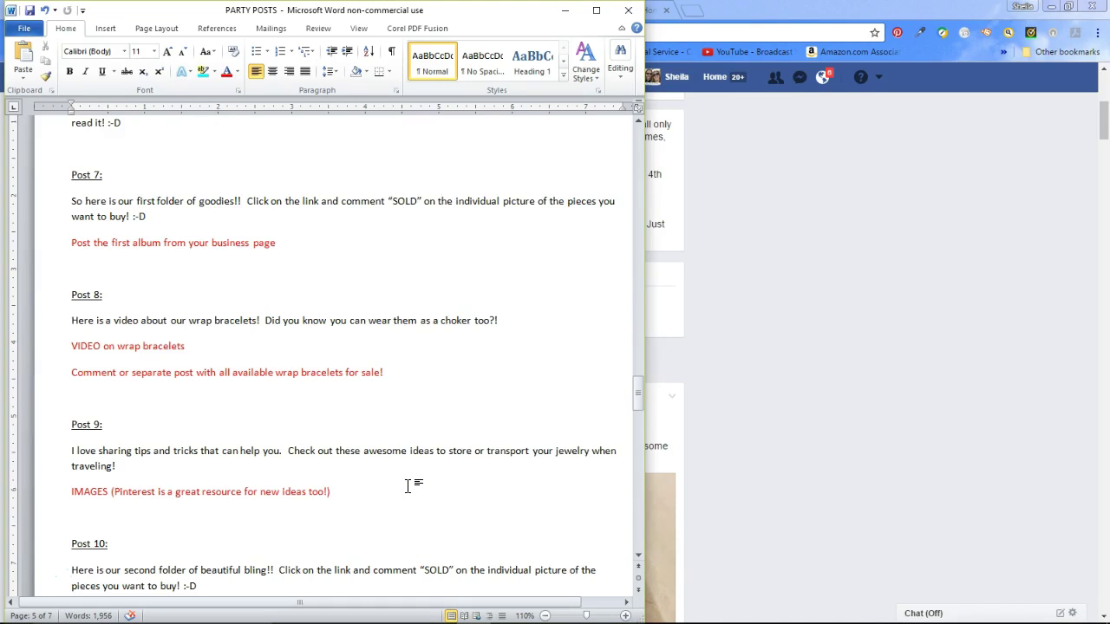
pyautogui.scroll(-1, 478, 491)
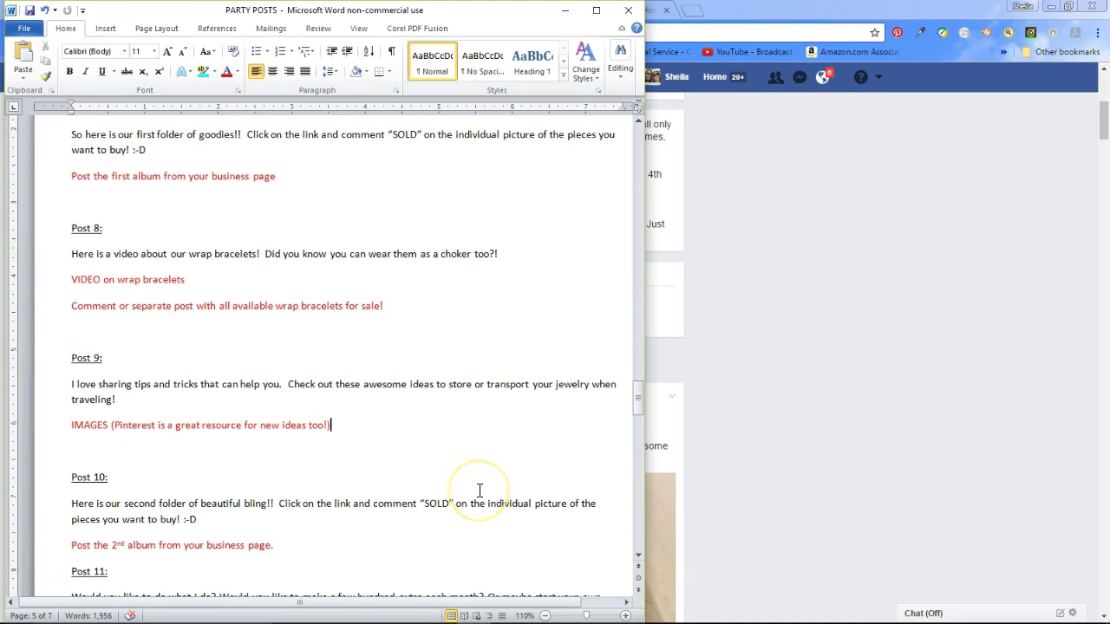
pyautogui.scroll(-1, 478, 491)
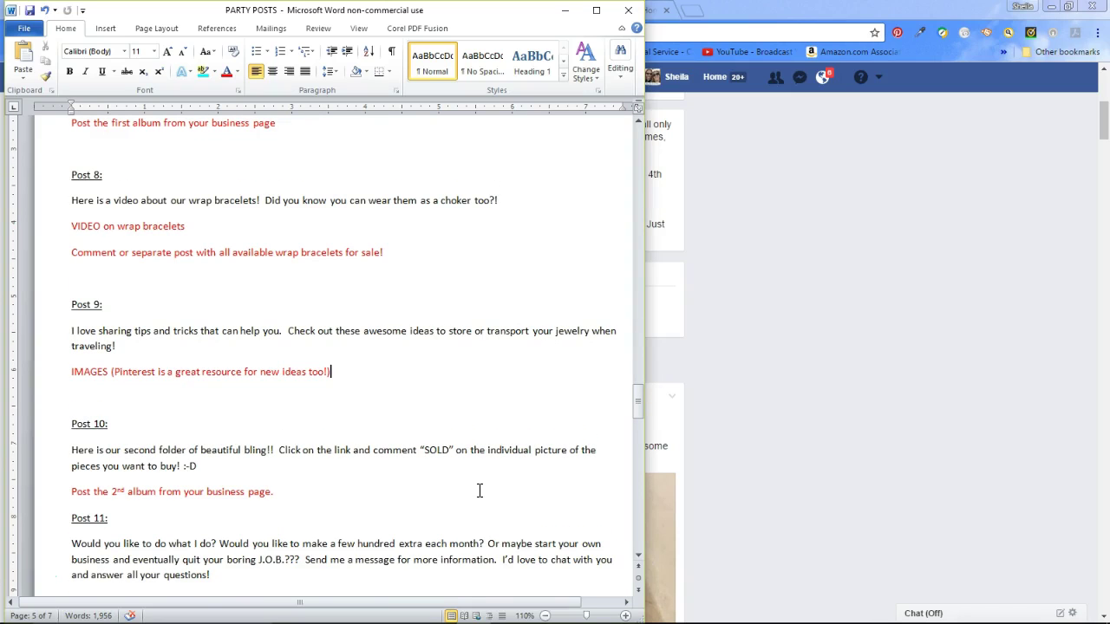
pyautogui.scroll(-1, 479, 491)
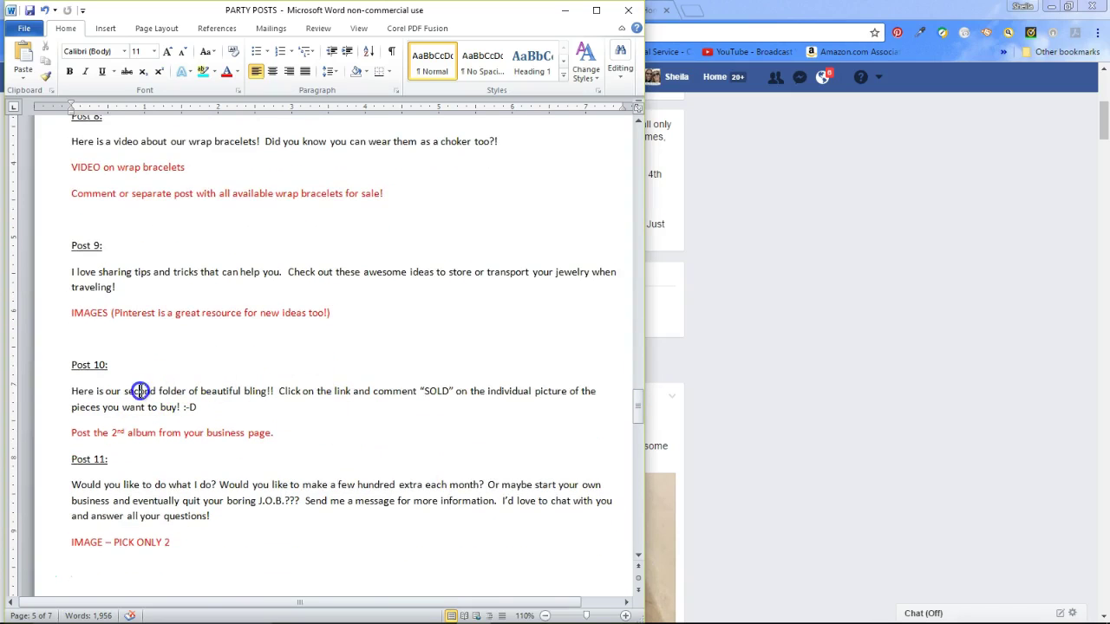
pyautogui.moveTo(49, 352); pyautogui.dragTo(200, 402)
pyautogui.hotkey('ctrl', 'c')
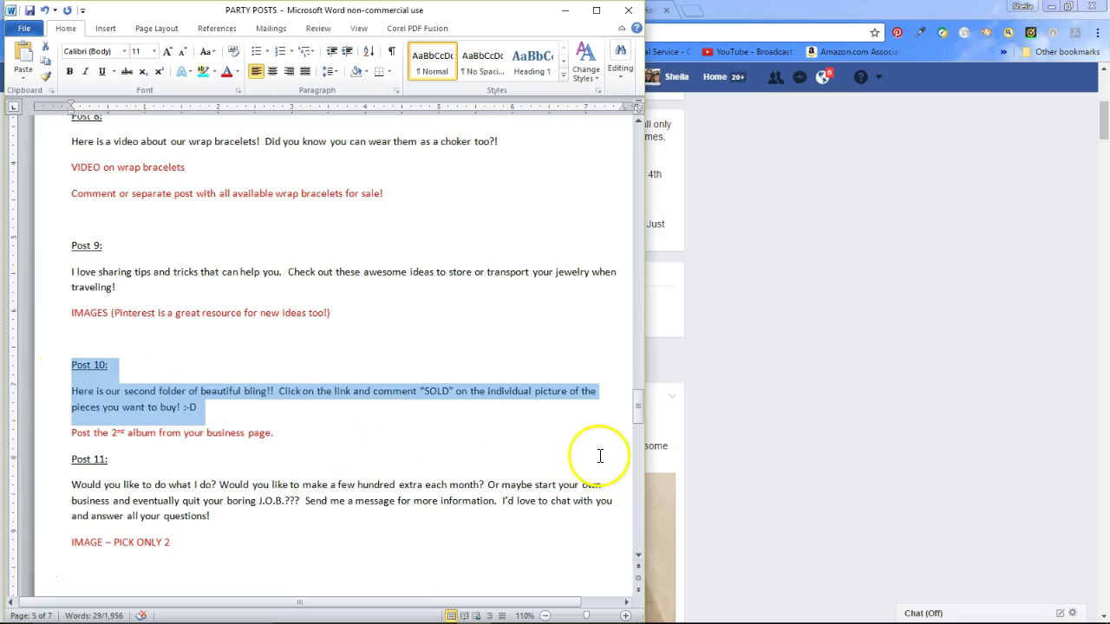
# - Return to the Facebook event page in Chrome and paste the Post 10 text into a new post
pyautogui.click(693, 455)
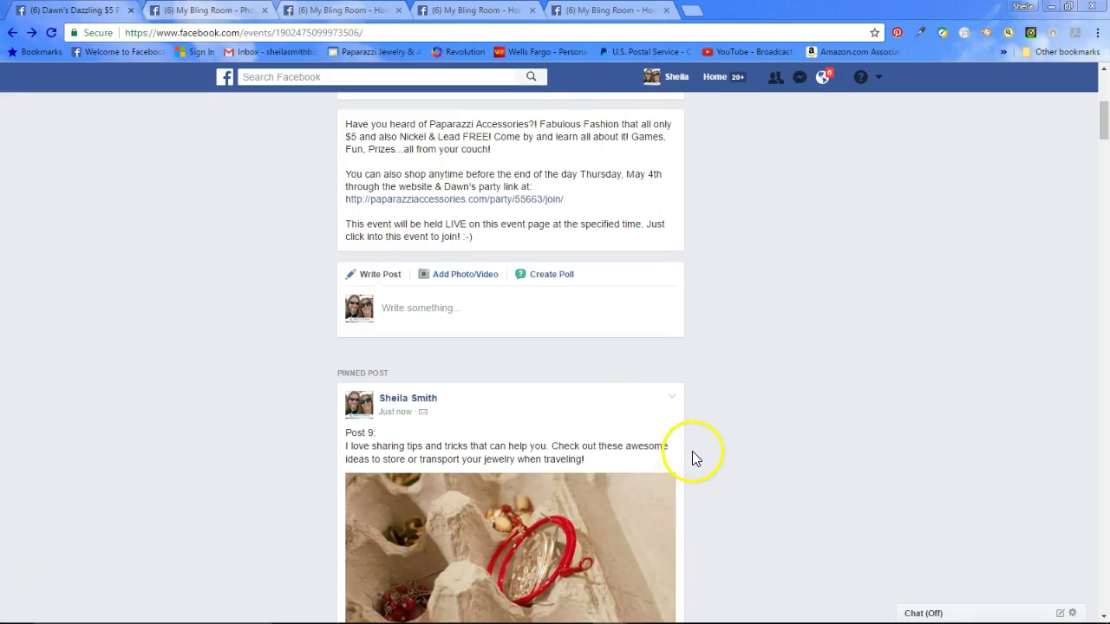
pyautogui.click(489, 307)
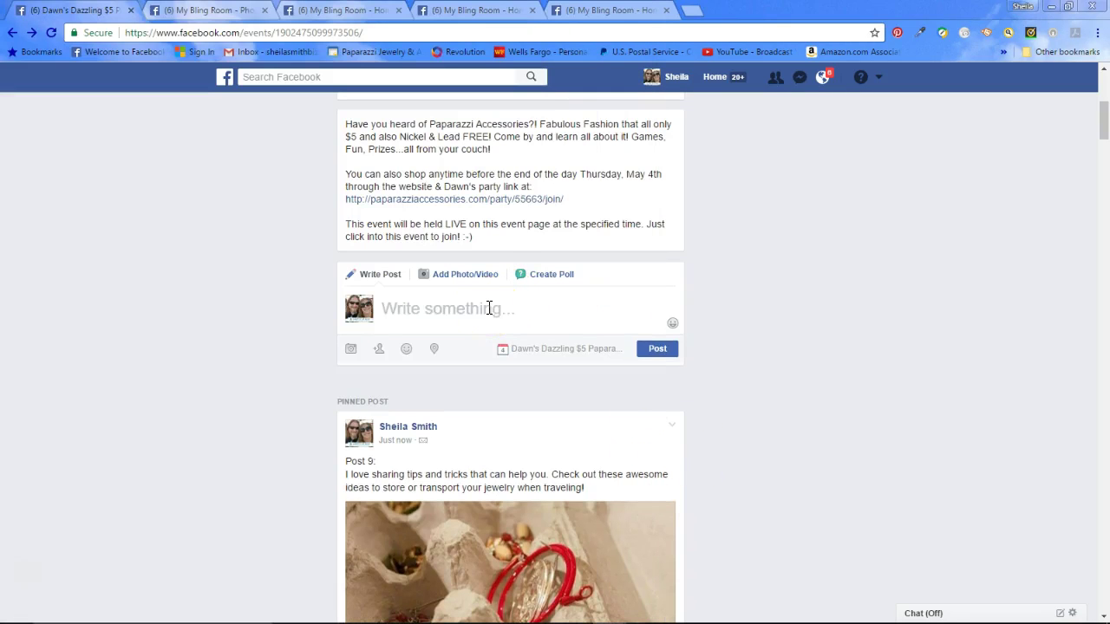
pyautogui.hotkey('ctrl', 'v')
pyautogui.click(489, 338)
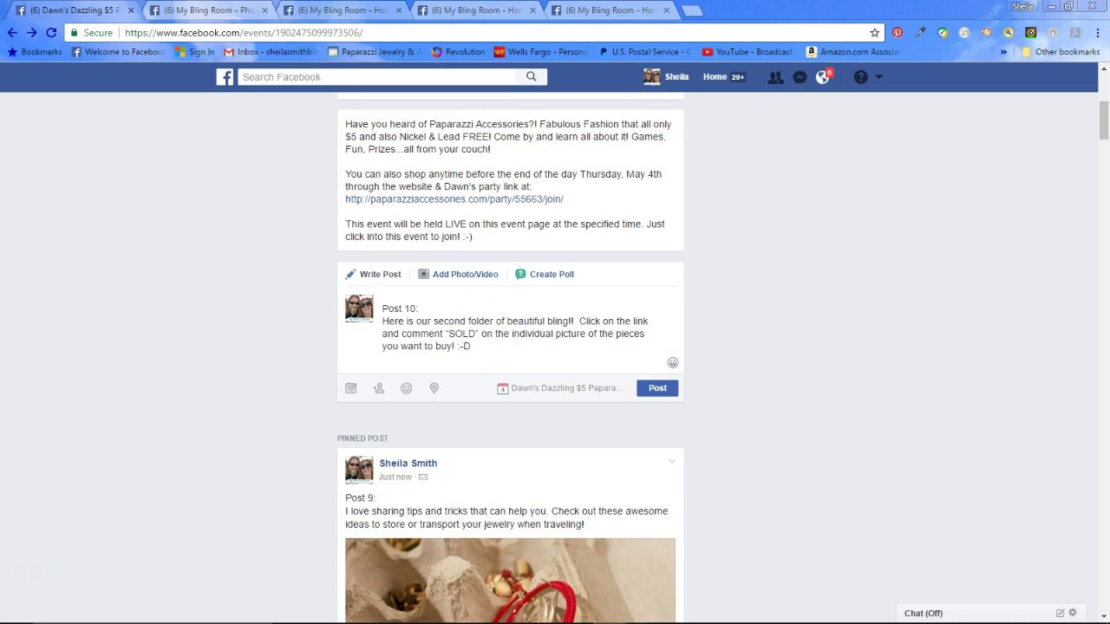
# - Publish the prepared 80's Party Album #2 on the My Bling Room page and look over its photos
pyautogui.click(343, 9)
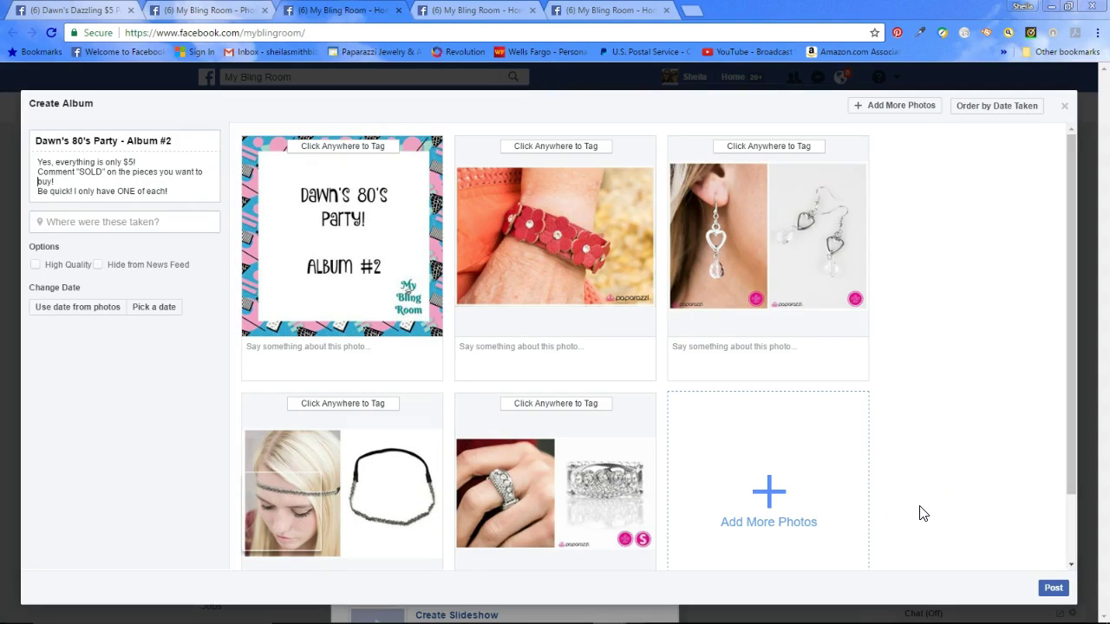
pyautogui.click(1053, 590)
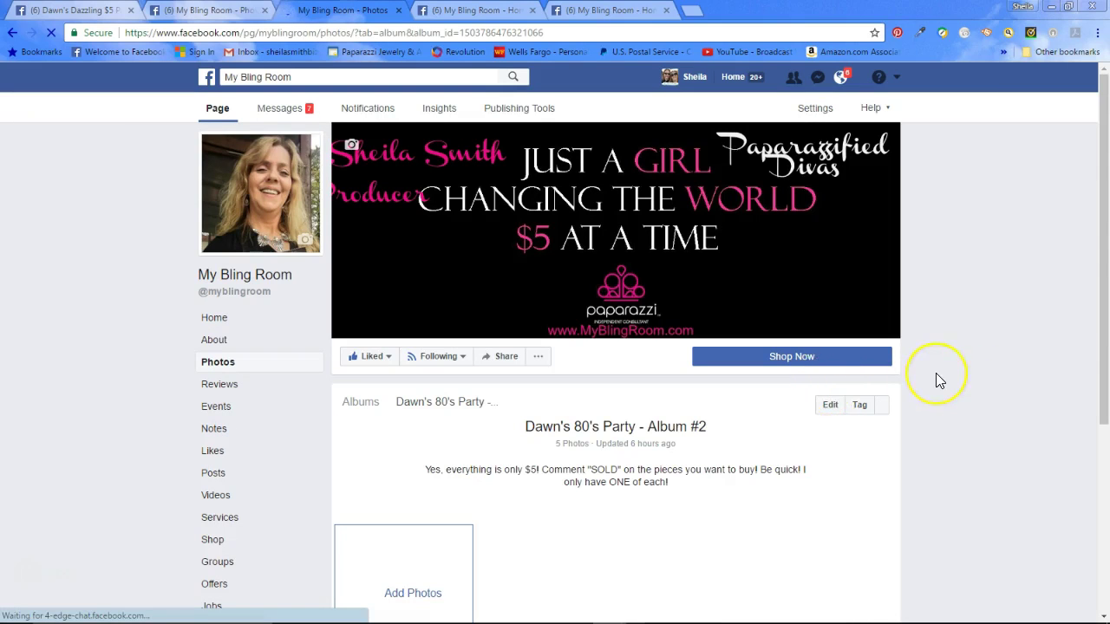
pyautogui.scroll(-3, 936, 373)
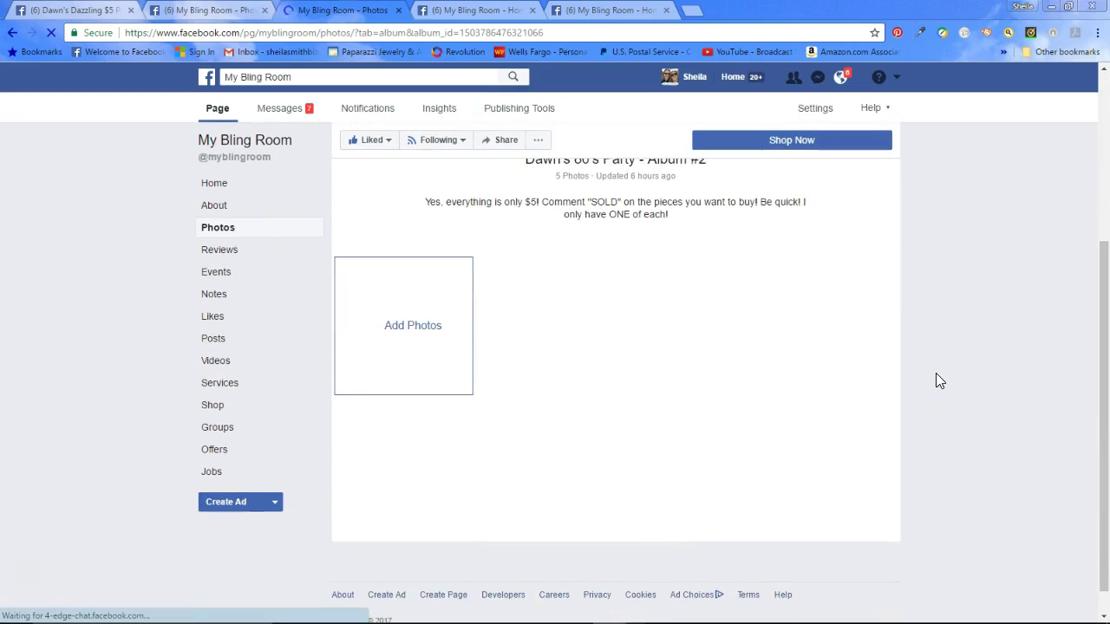
pyautogui.scroll(3, 936, 381)
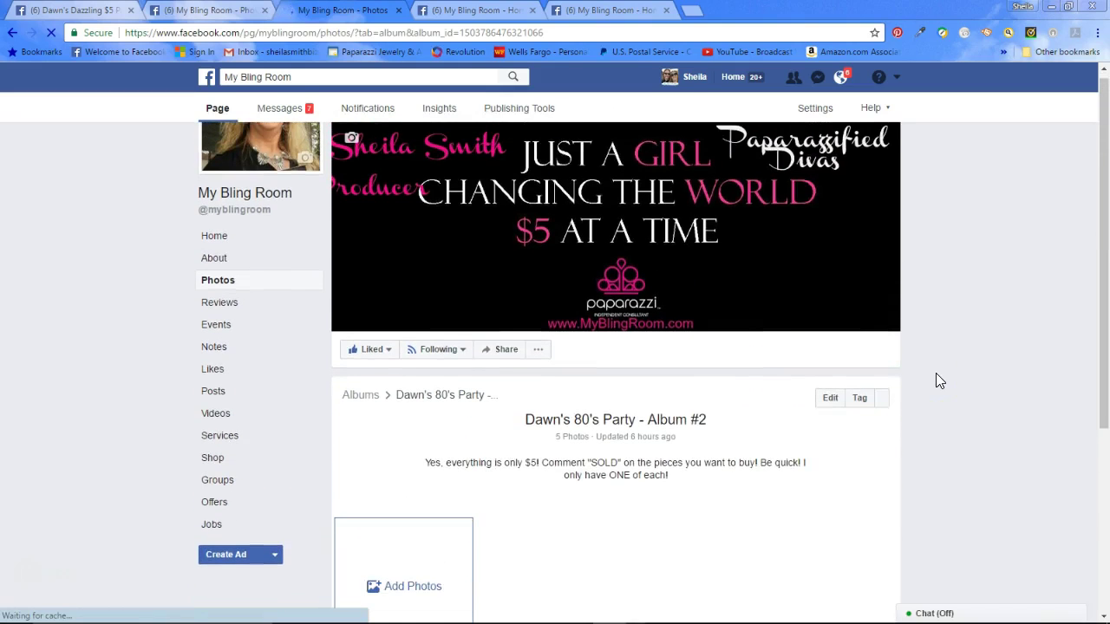
pyautogui.scroll(-3, 936, 380)
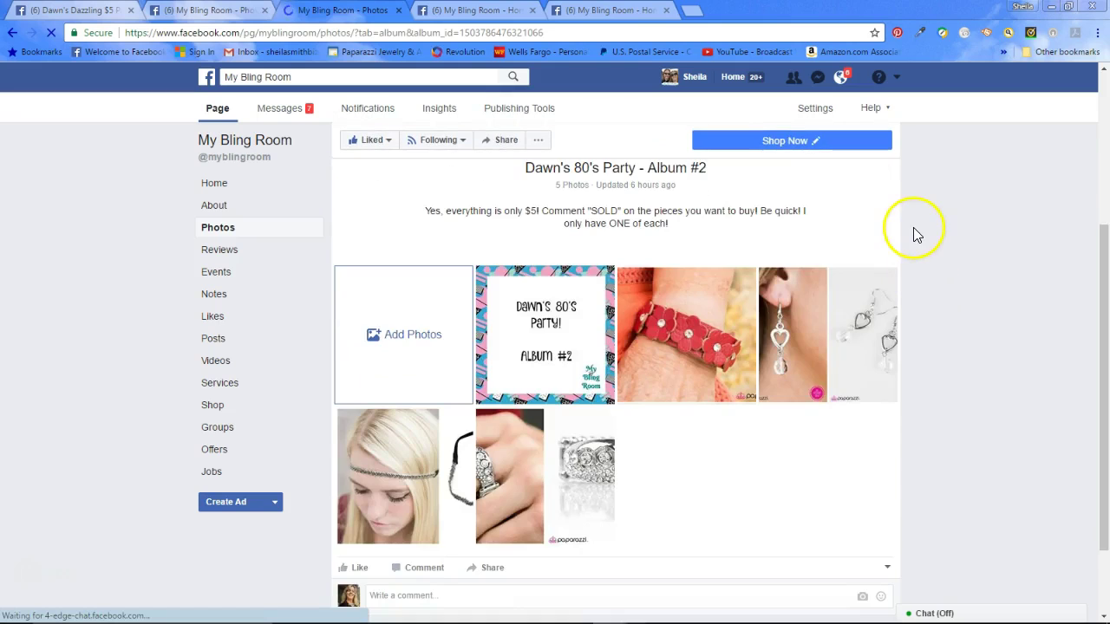
pyautogui.scroll(2, 894, 178)
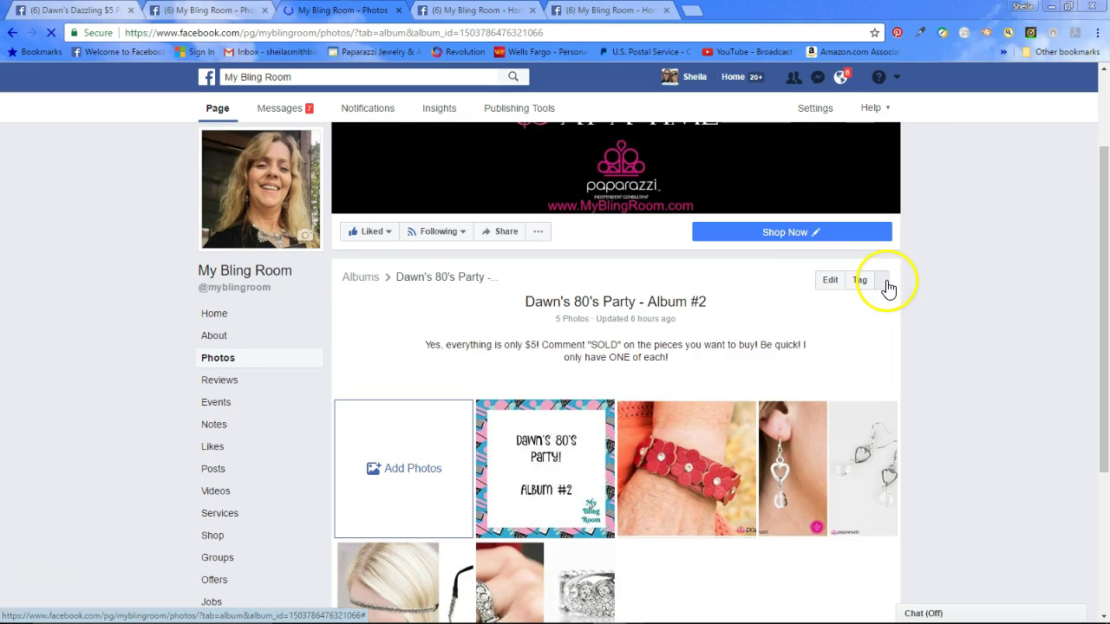
# - Copy the shareable link of Album #2 and dismiss the confirmation
pyautogui.click(887, 287)
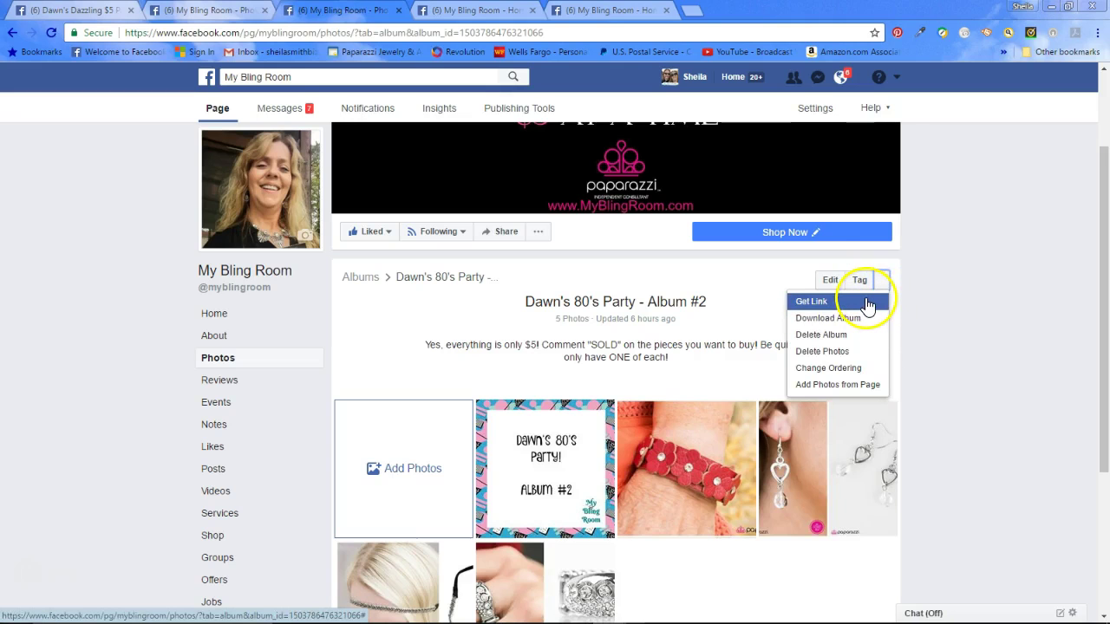
pyautogui.click(867, 303)
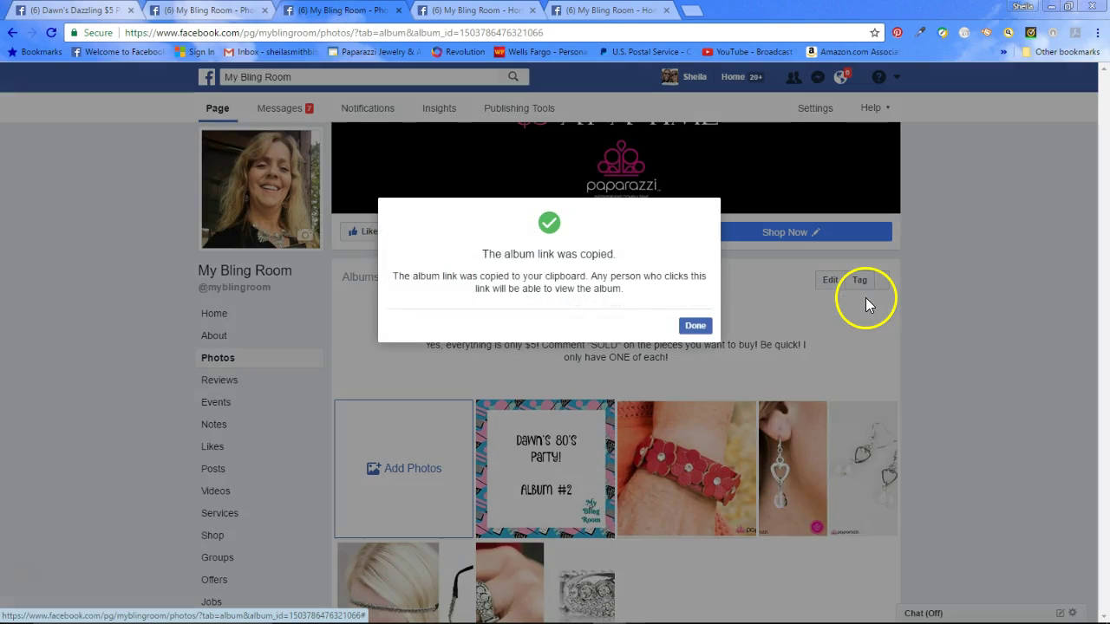
pyautogui.click(696, 327)
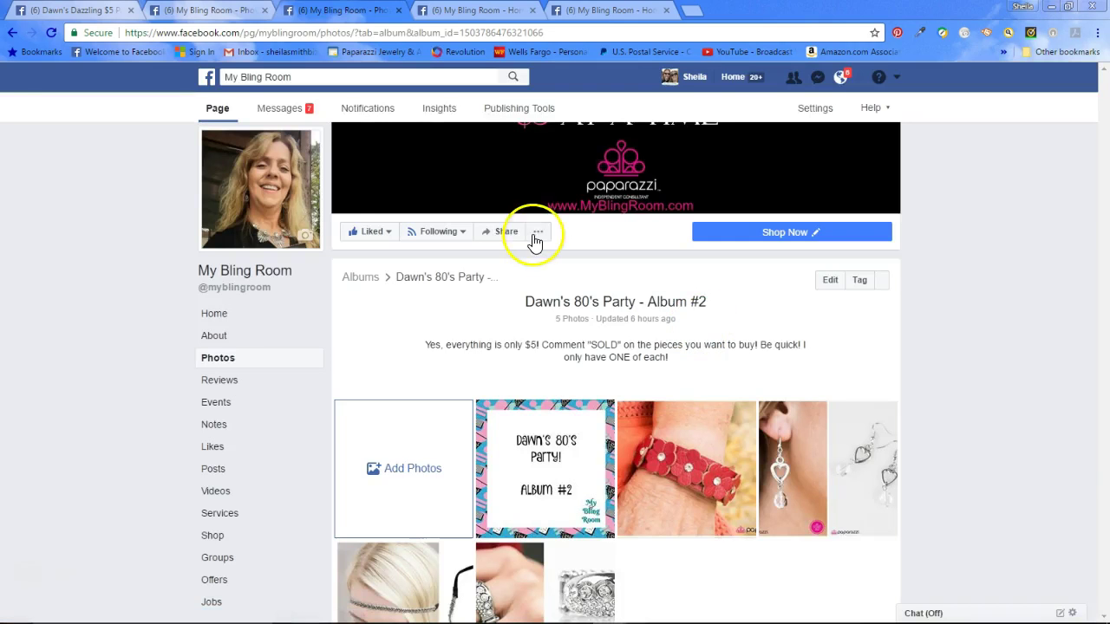
# - Add the Album #2 link below the Post 10 text on the event page and publish the post
pyautogui.click(95, 9)
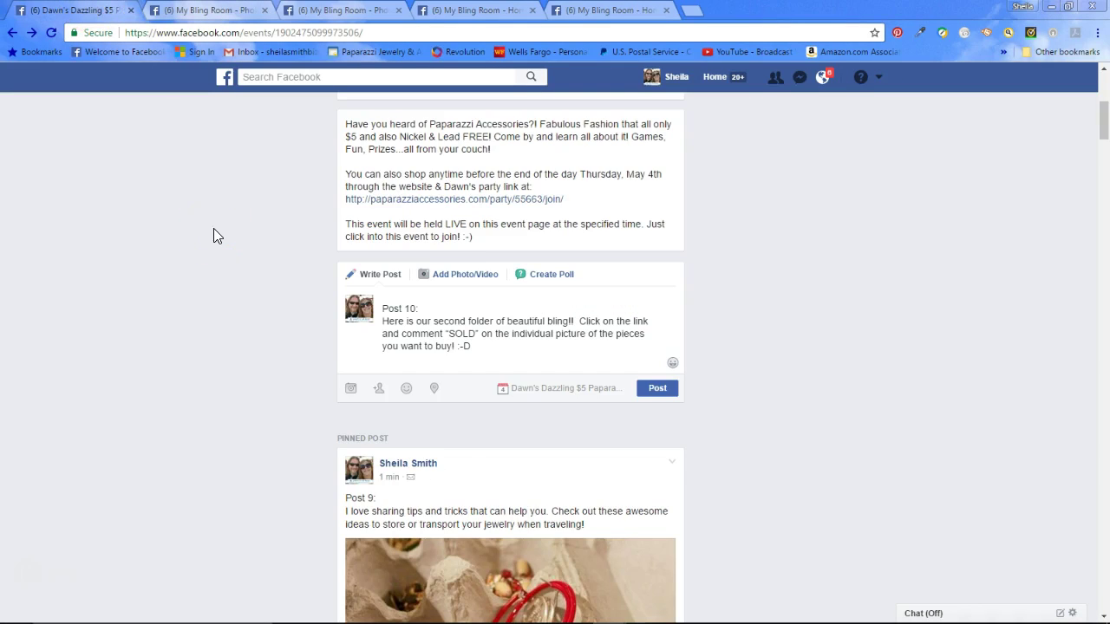
pyautogui.write('https://www.facebook.com/media/set/?set=a.1503786476321066.1073741891.490113521021705&type=1&l=f828e1f3d9')
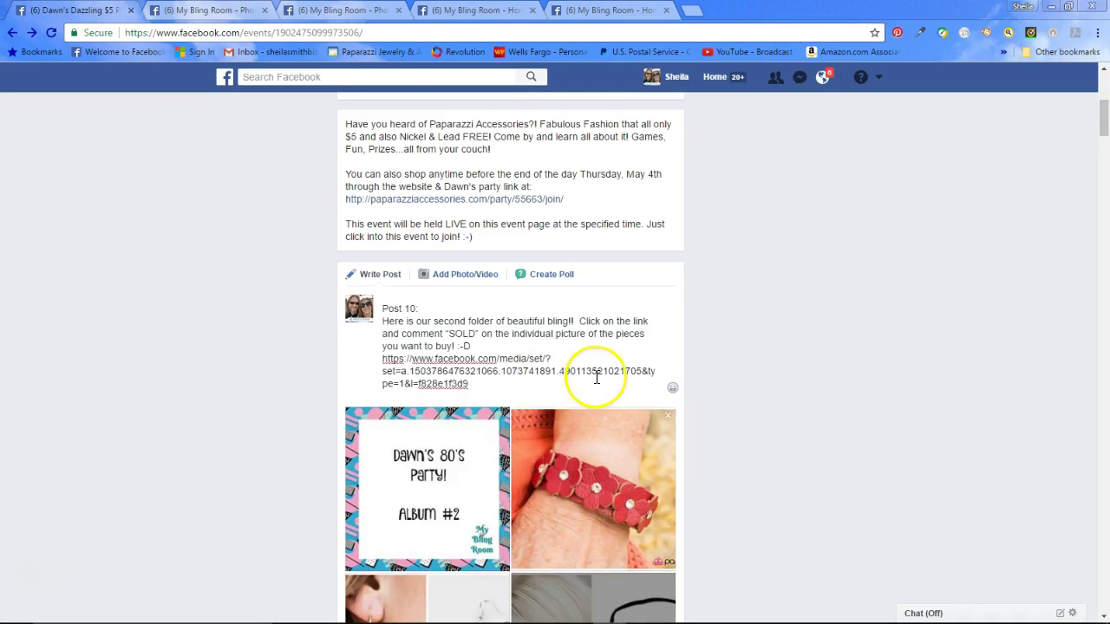
pyautogui.scroll(-2, 597, 378)
pyautogui.scroll(-2, 668, 454)
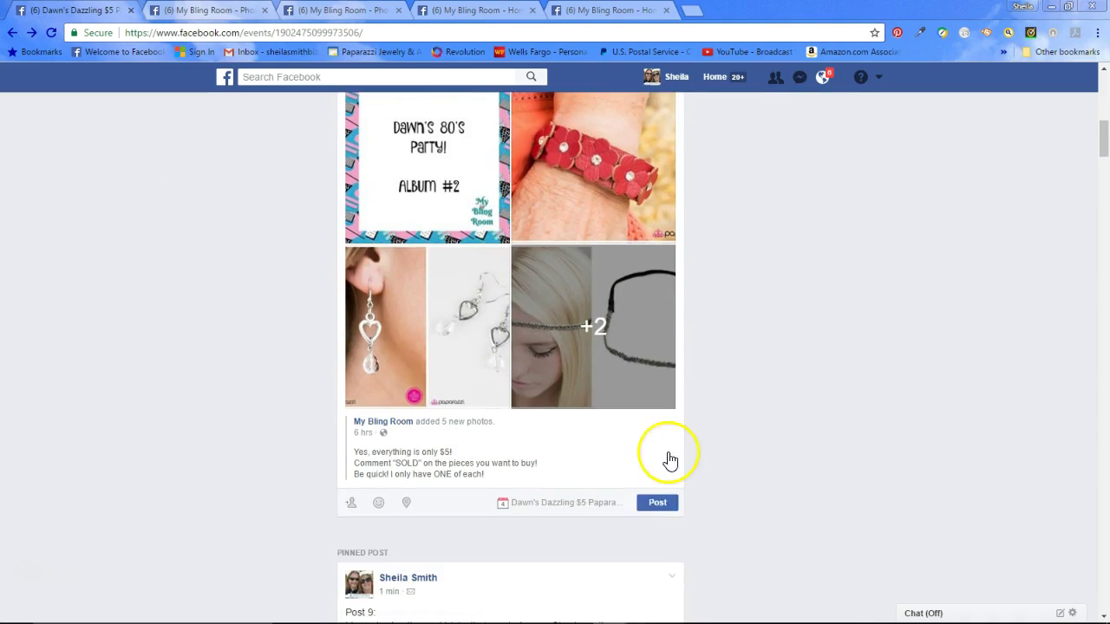
pyautogui.click(660, 505)
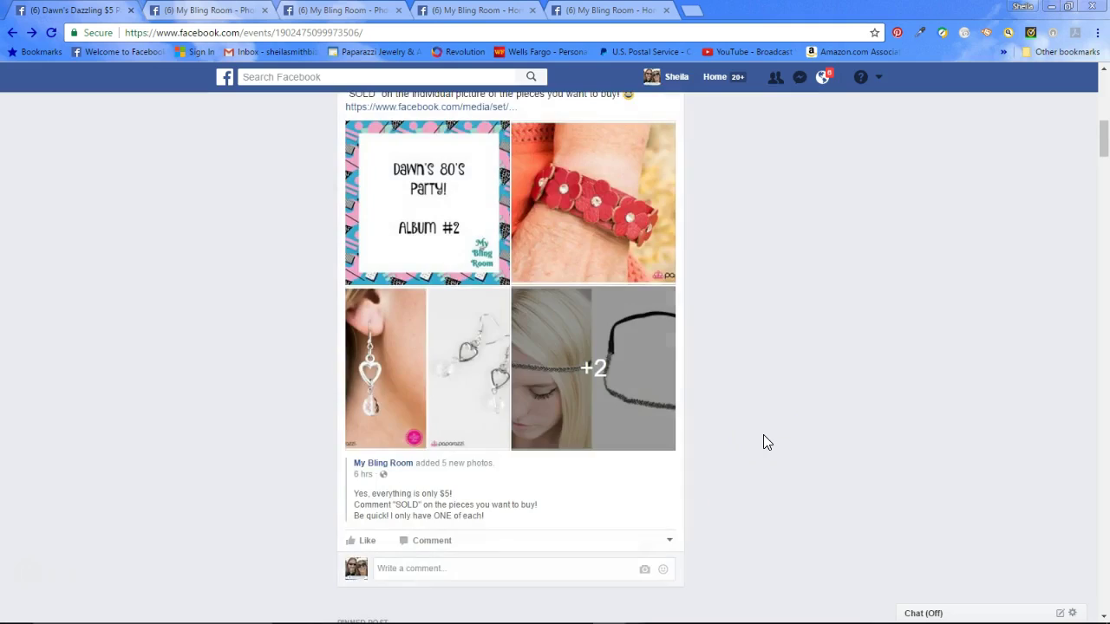
pyautogui.scroll(-3, 726, 466)
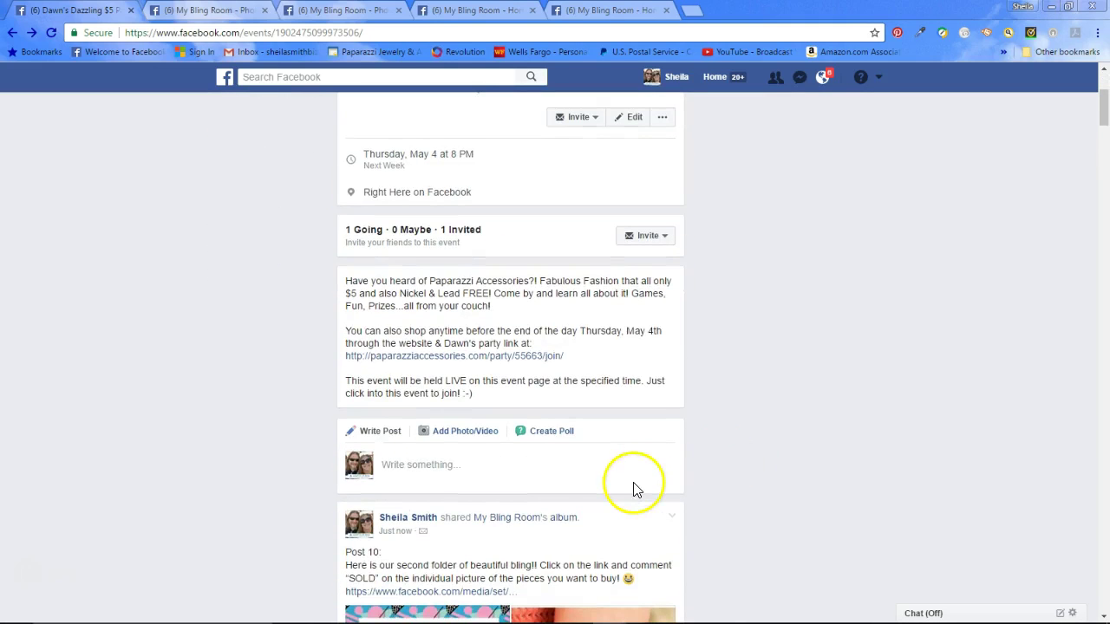
pyautogui.scroll(-2, 614, 513)
pyautogui.scroll(-1, 614, 518)
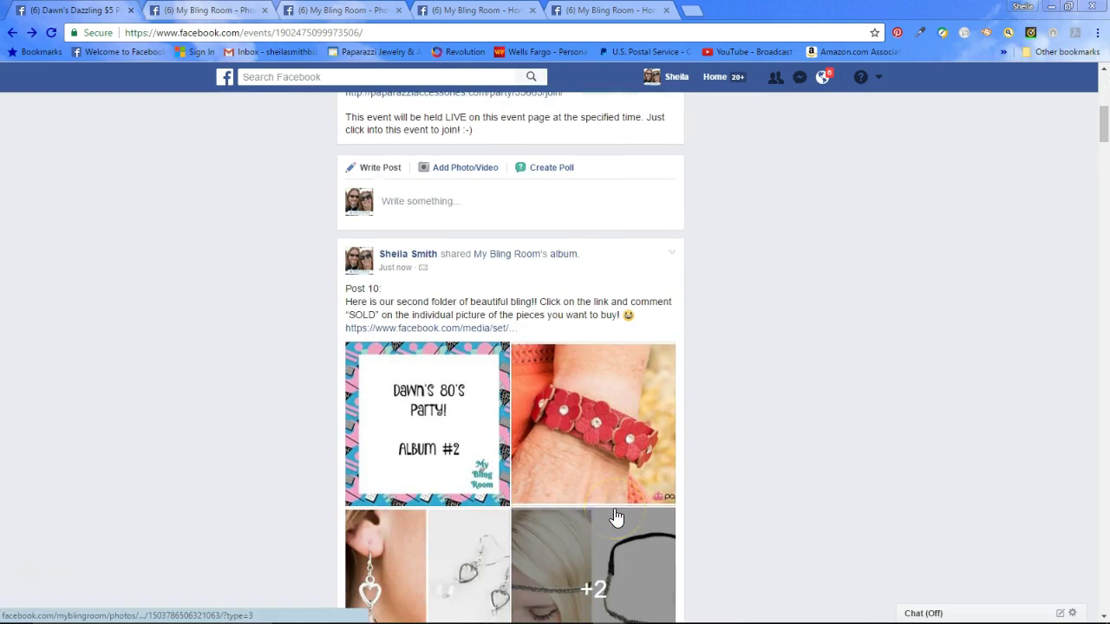
# - Switch to the PARTY POSTS document in Word and copy the Post 11 heading and text, leaving out the red image note
pyautogui.moveTo(335, 609)
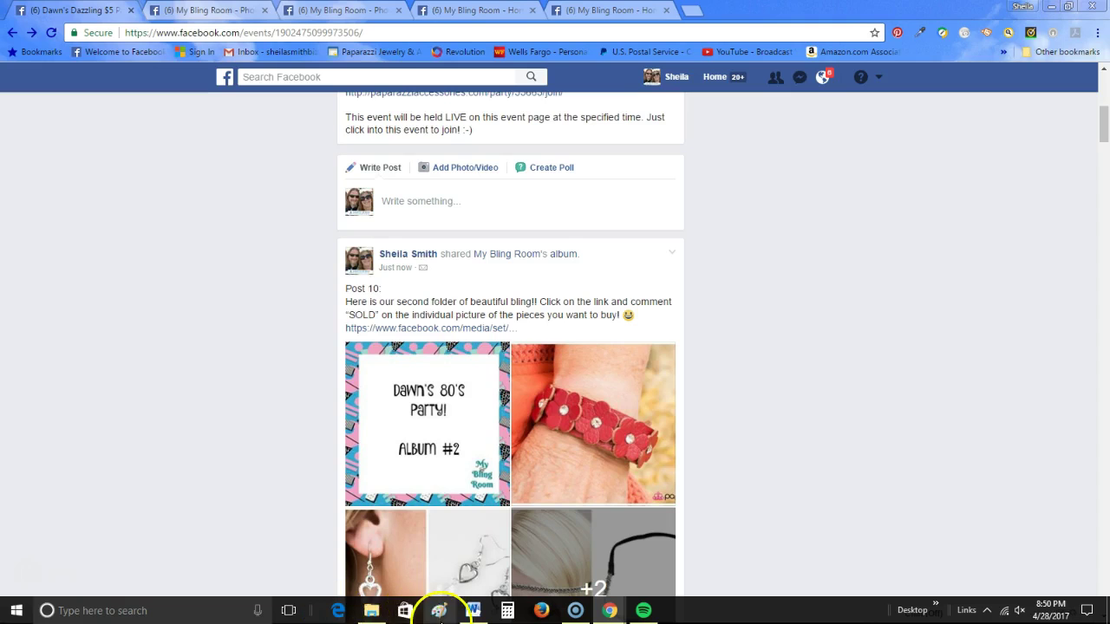
pyautogui.moveTo(375, 612)
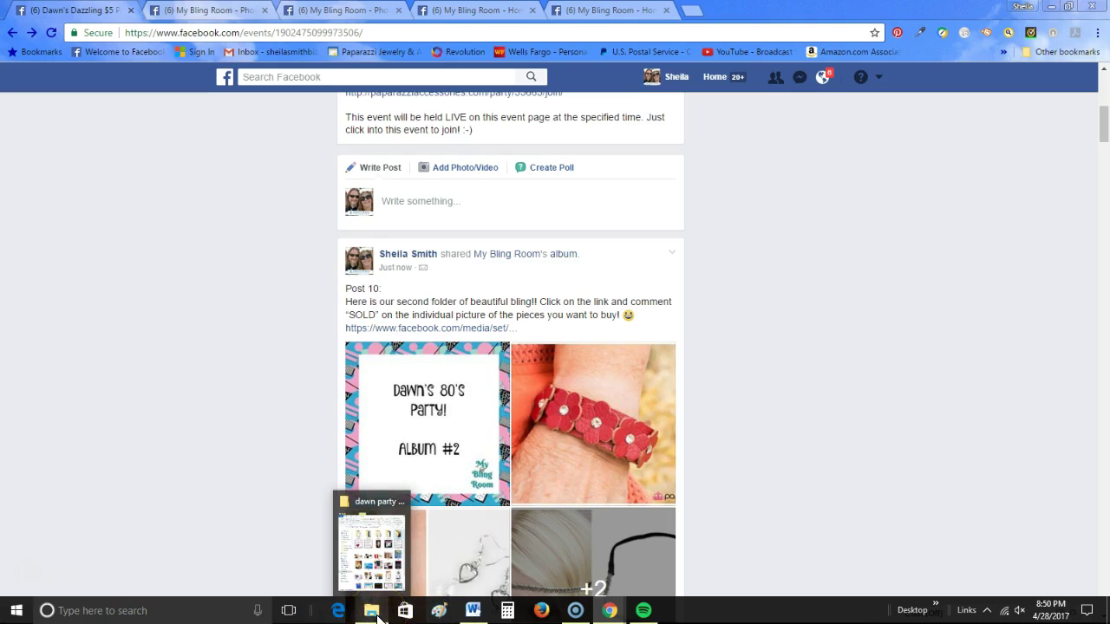
pyautogui.click(473, 612)
pyautogui.click(473, 612)
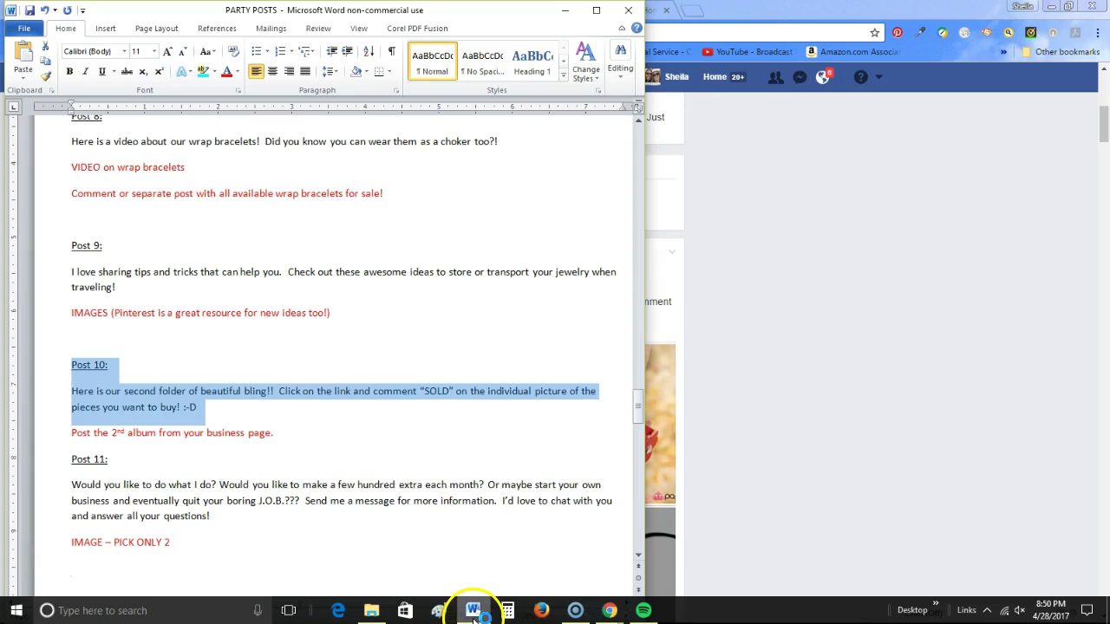
pyautogui.click(348, 476)
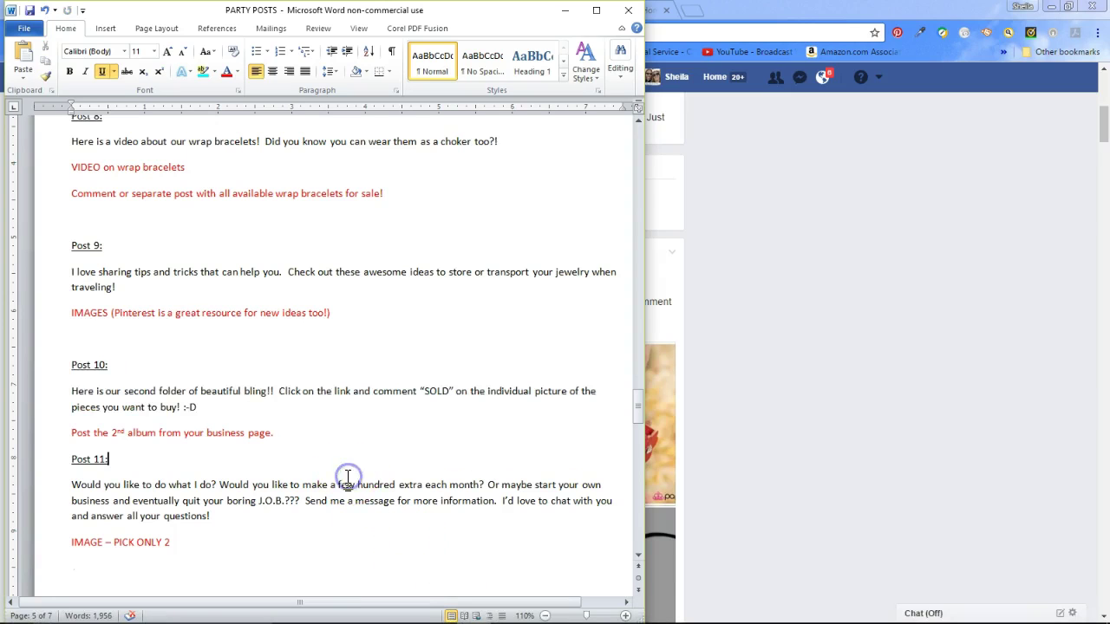
pyautogui.scroll(-1, 346, 473)
pyautogui.scroll(-2, 421, 471)
pyautogui.scroll(-11, 421, 471)
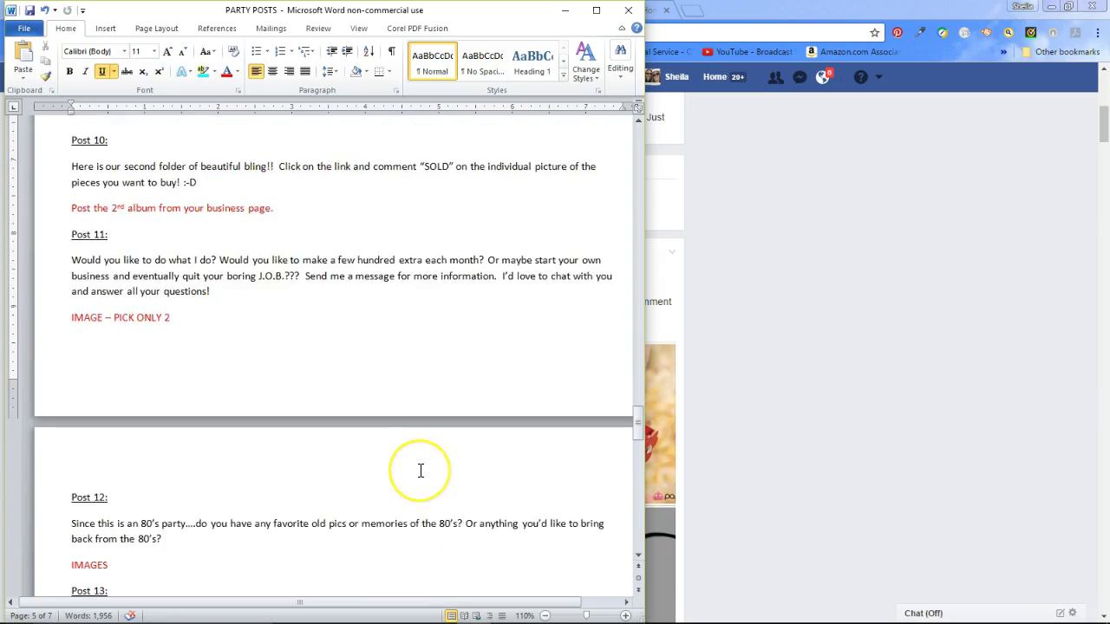
pyautogui.scroll(-3, 420, 471)
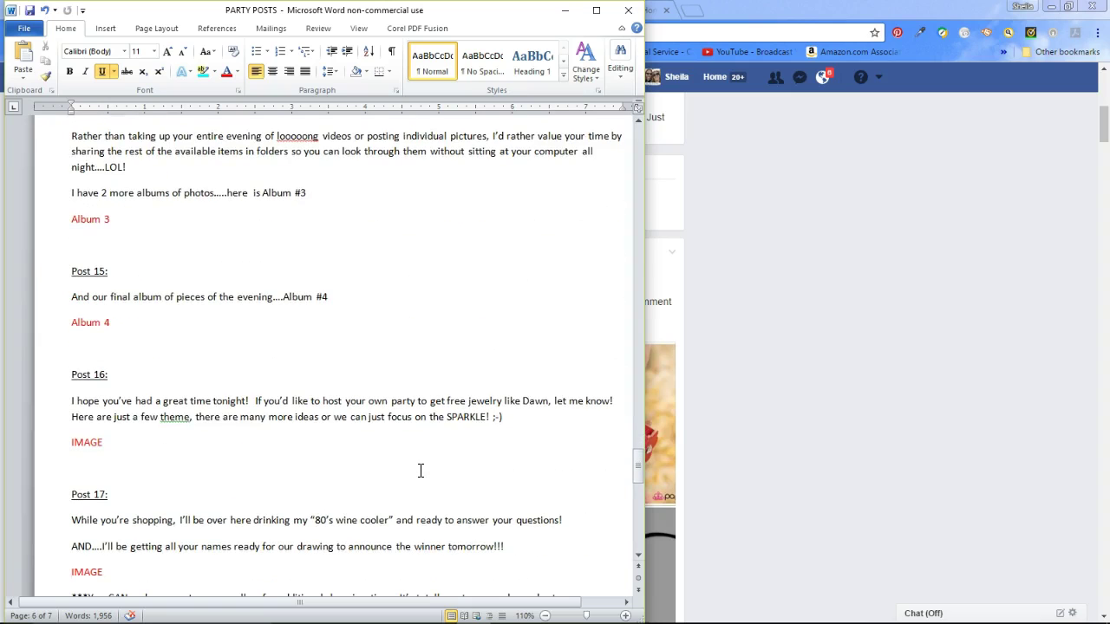
pyautogui.scroll(10, 421, 471)
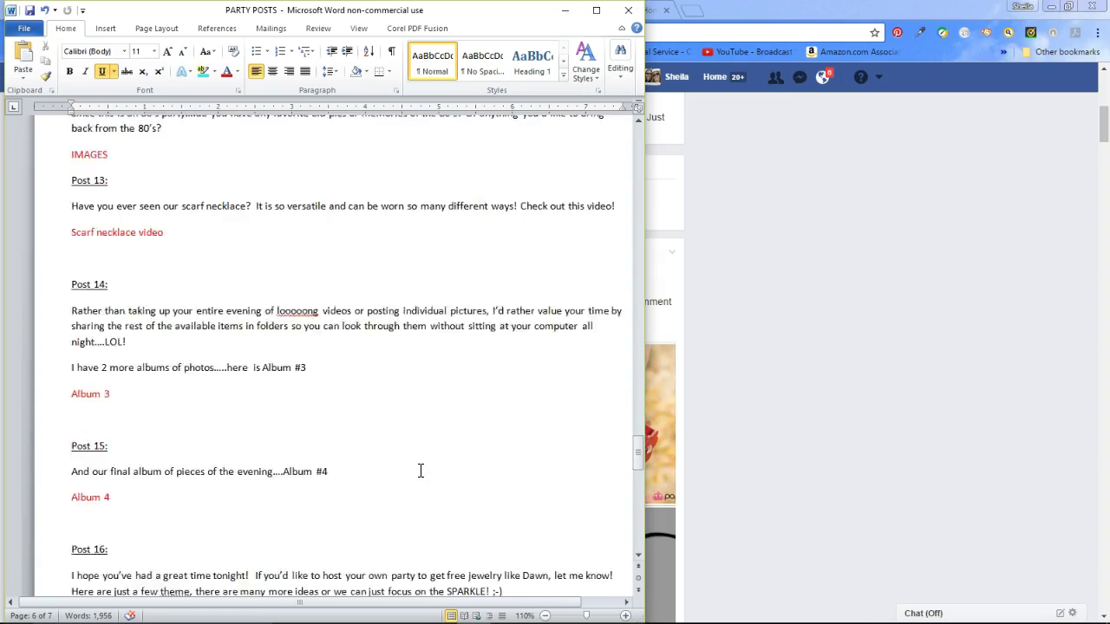
pyautogui.scroll(4, 420, 471)
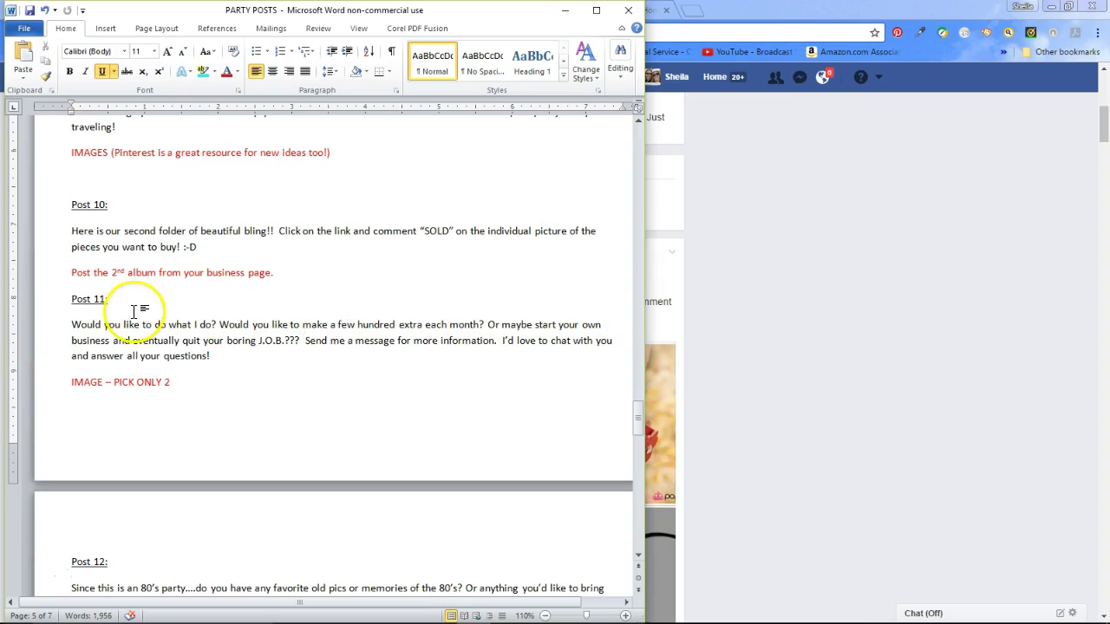
pyautogui.moveTo(72, 298); pyautogui.dragTo(222, 363)
pyautogui.hotkey('ctrl', 'c')
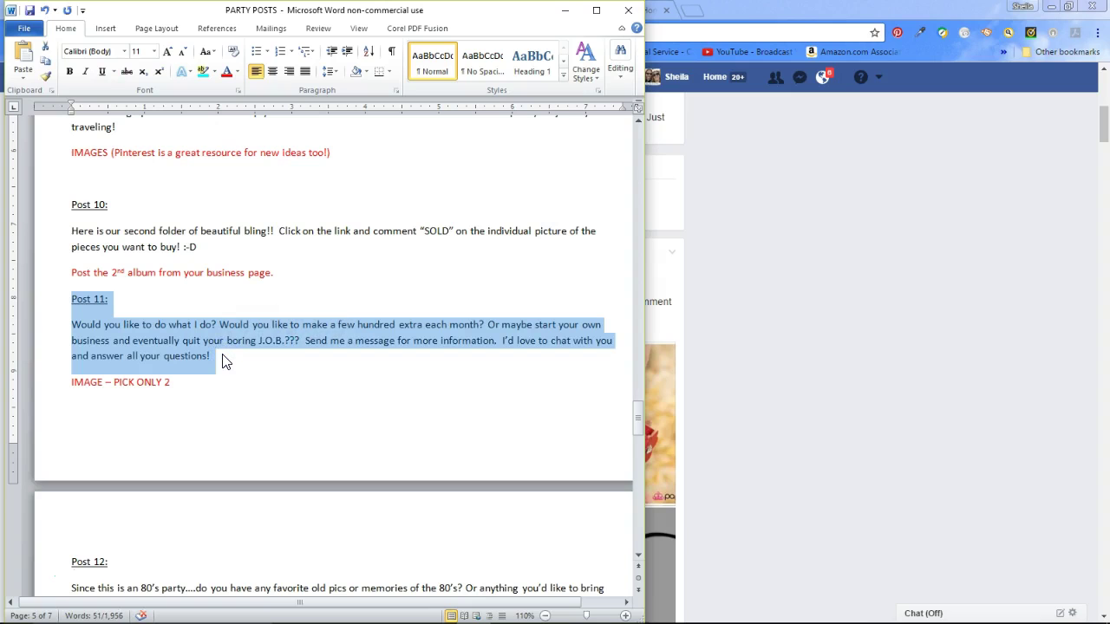
# - Return to the Facebook event page in Chrome and paste the Post 11 text into a new post
pyautogui.click(752, 353)
pyautogui.scroll(2, 752, 353)
pyautogui.click(548, 340)
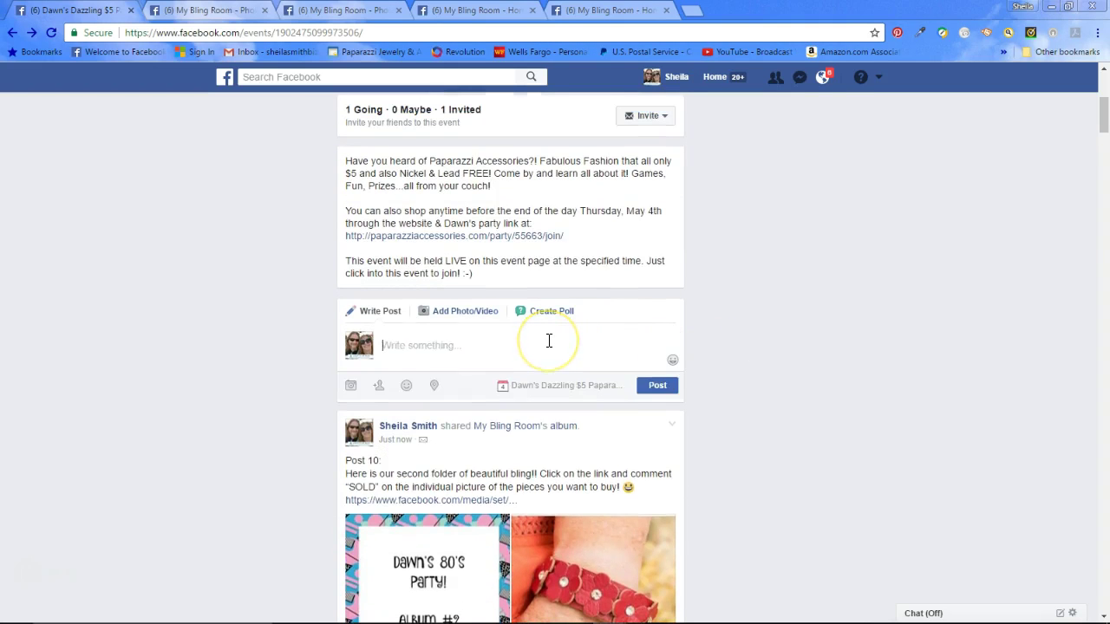
pyautogui.hotkey('ctrl', 'v')
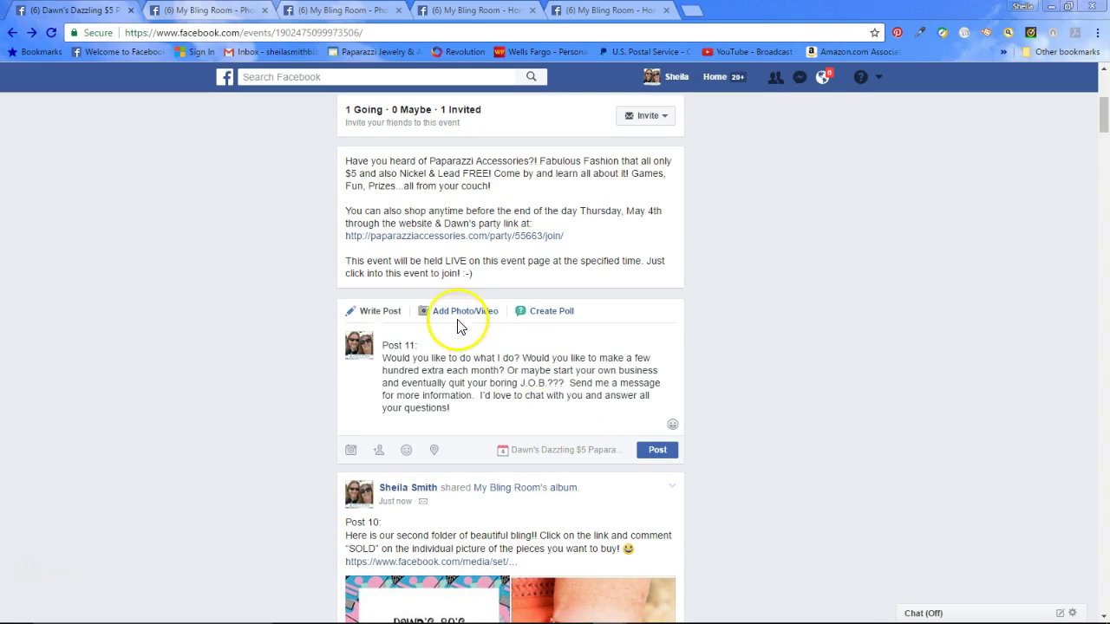
# - Attach images 11-1 and 11-2 from the dawn party training folder to Post 11 and publish it
pyautogui.click(454, 318)
pyautogui.click(386, 451)
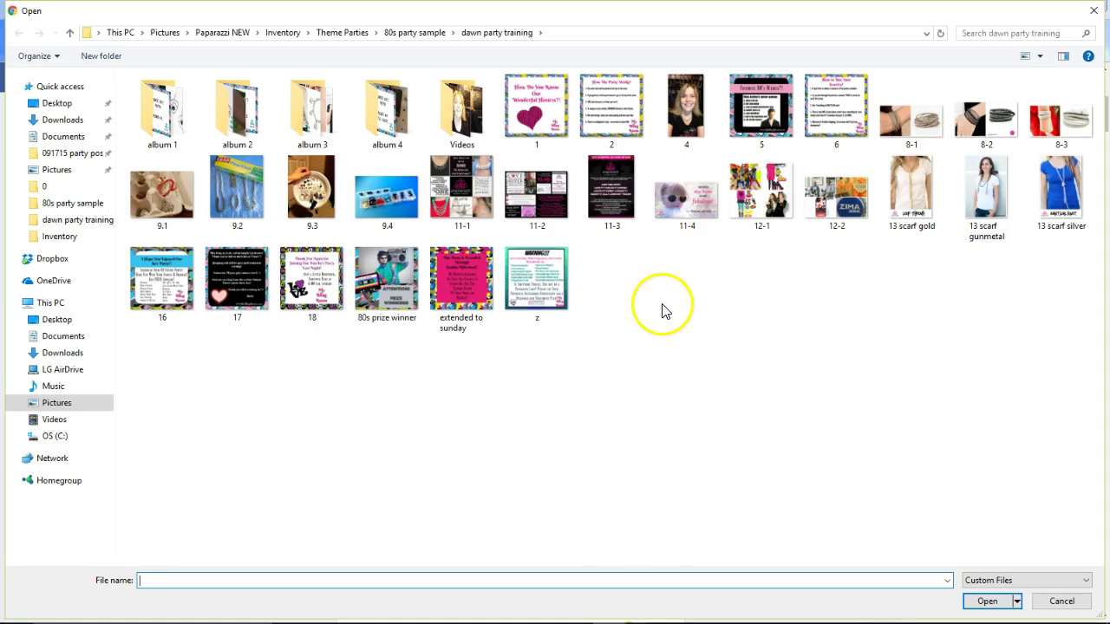
pyautogui.click(469, 197)
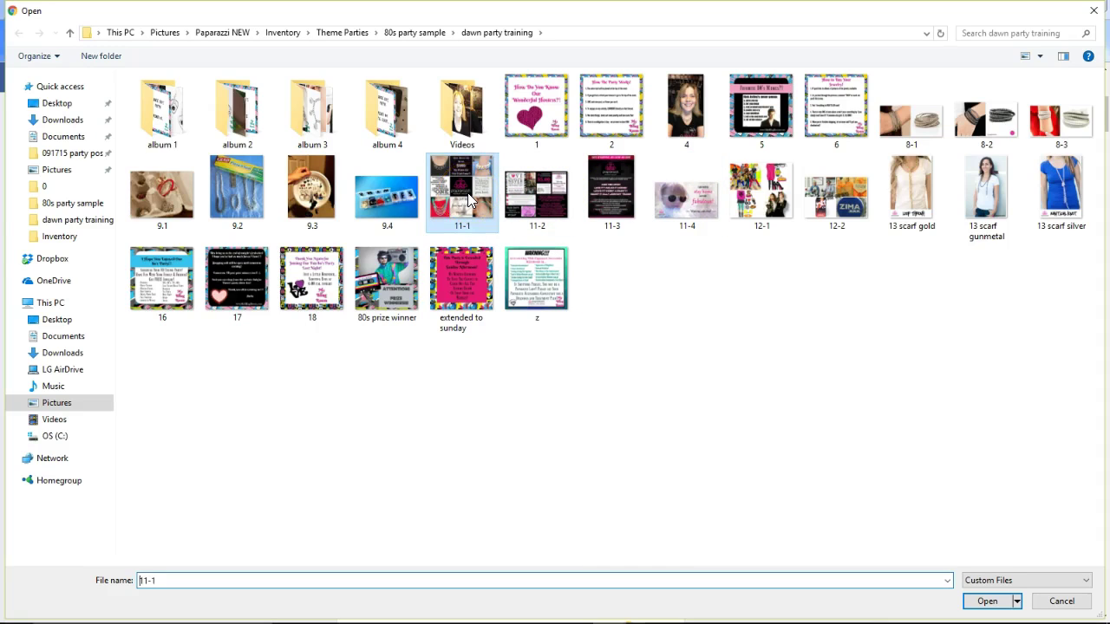
pyautogui.keyDown('ctrl'); pyautogui.click(544, 200); pyautogui.keyUp('ctrl')
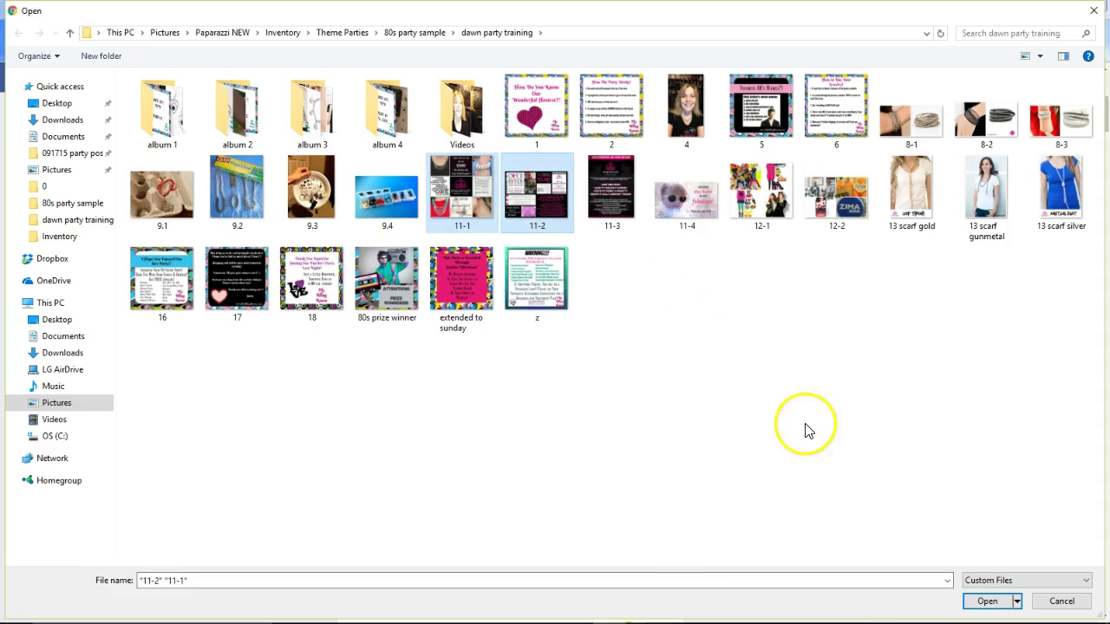
pyautogui.click(989, 601)
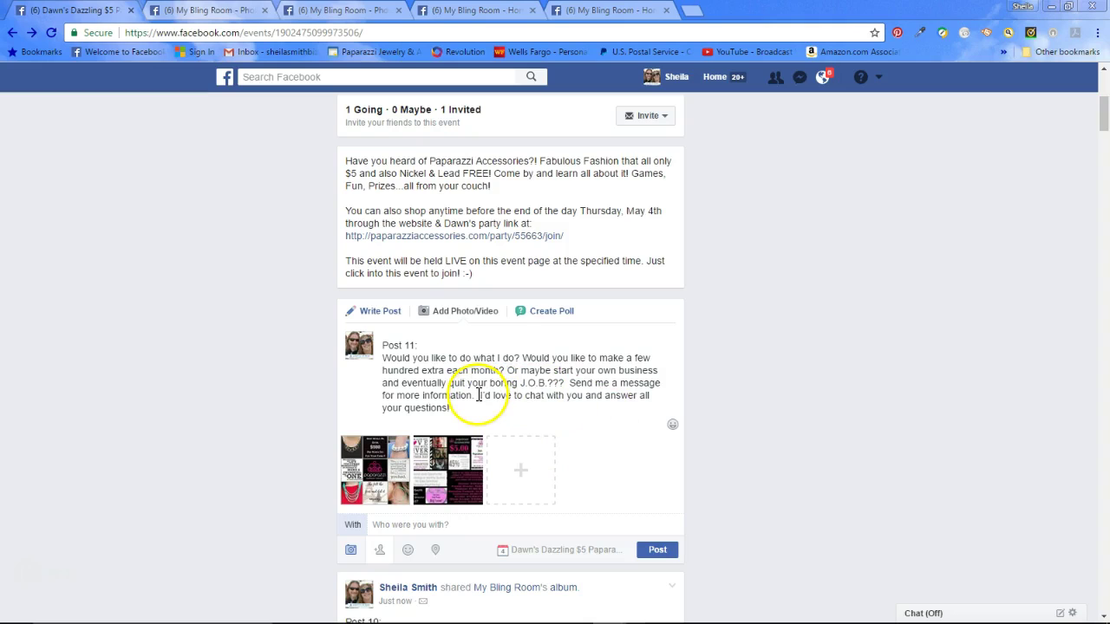
pyautogui.moveTo(479, 395); pyautogui.dragTo(508, 409)
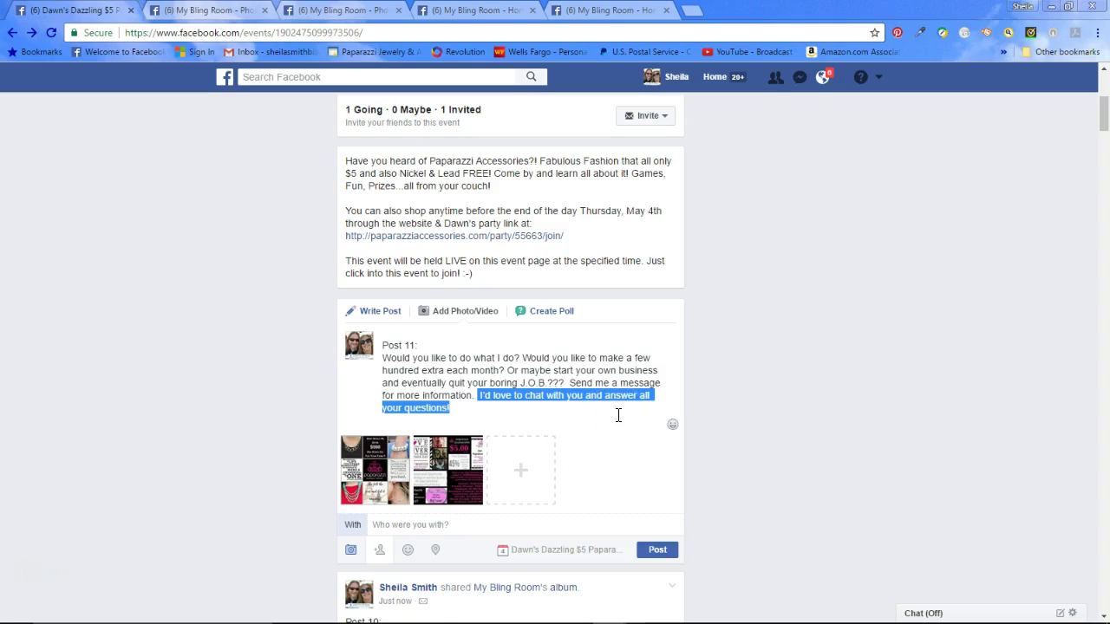
pyautogui.click(656, 559)
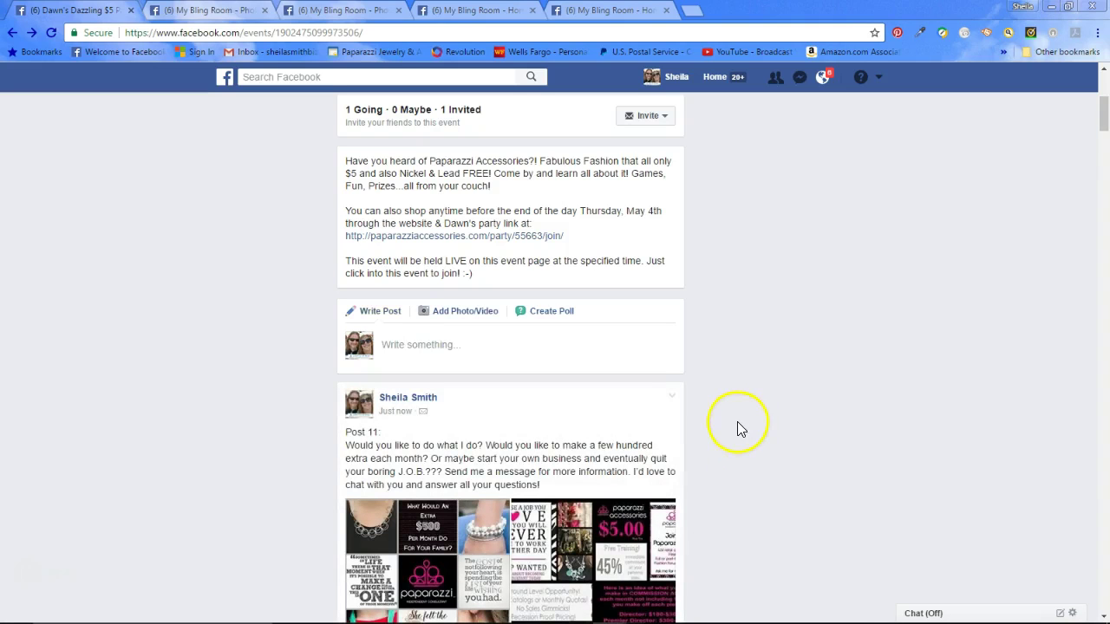
# - Pin the published Post 11 to the event page
pyautogui.click(671, 397)
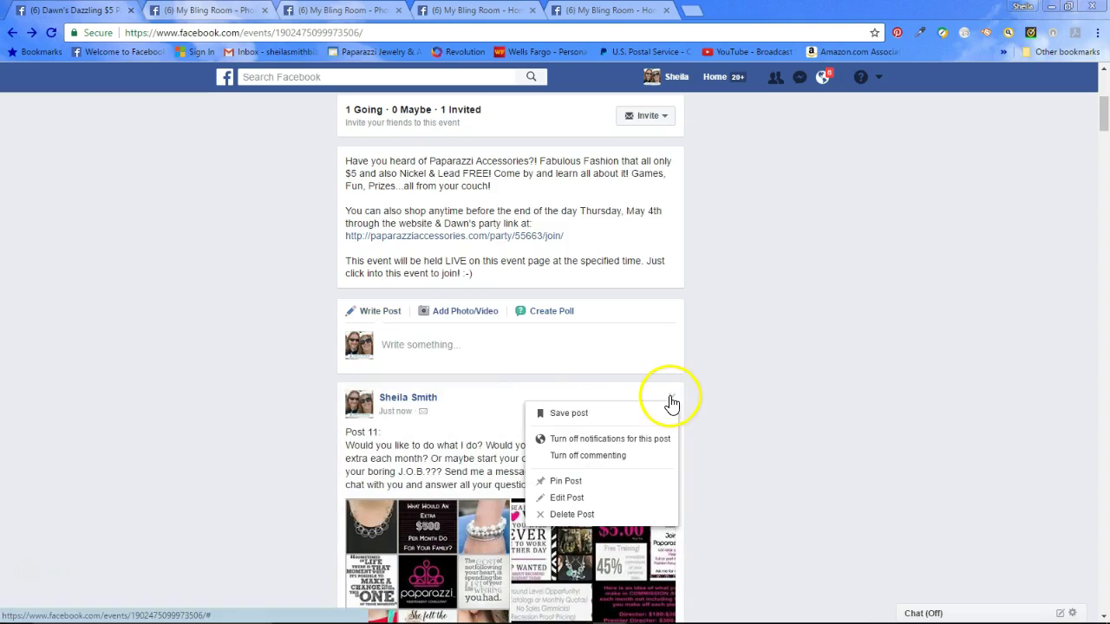
pyautogui.click(618, 480)
pyautogui.click(672, 305)
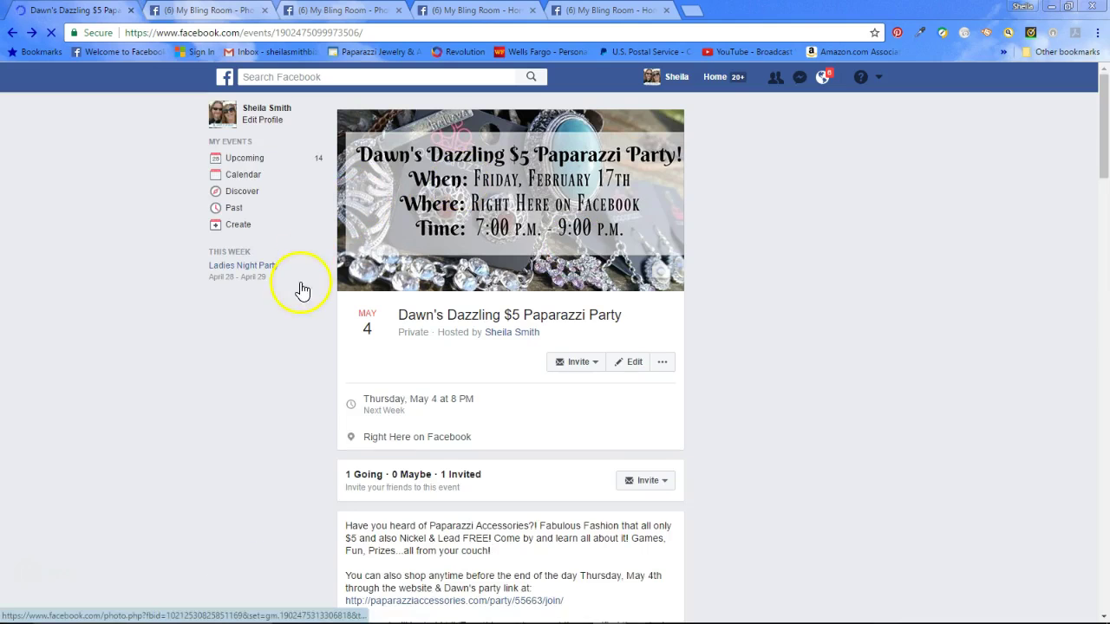
# - Switch to the PARTY POSTS document in Word and review the scripts and media notes for Posts 12 to 15
pyautogui.moveTo(425, 614)
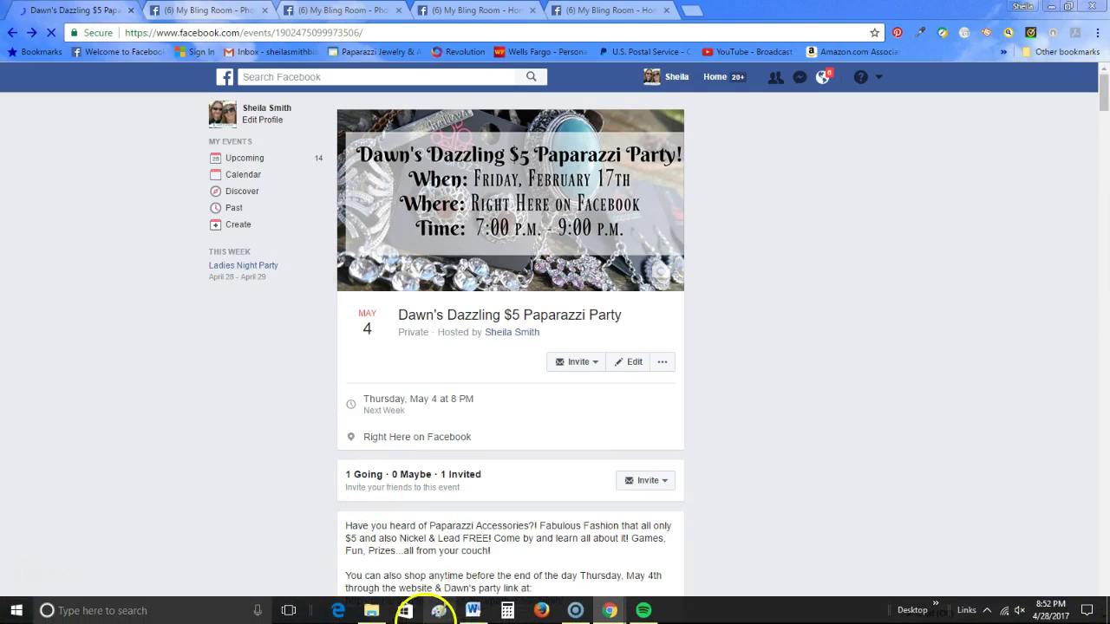
pyautogui.click(472, 610)
pyautogui.click(419, 419)
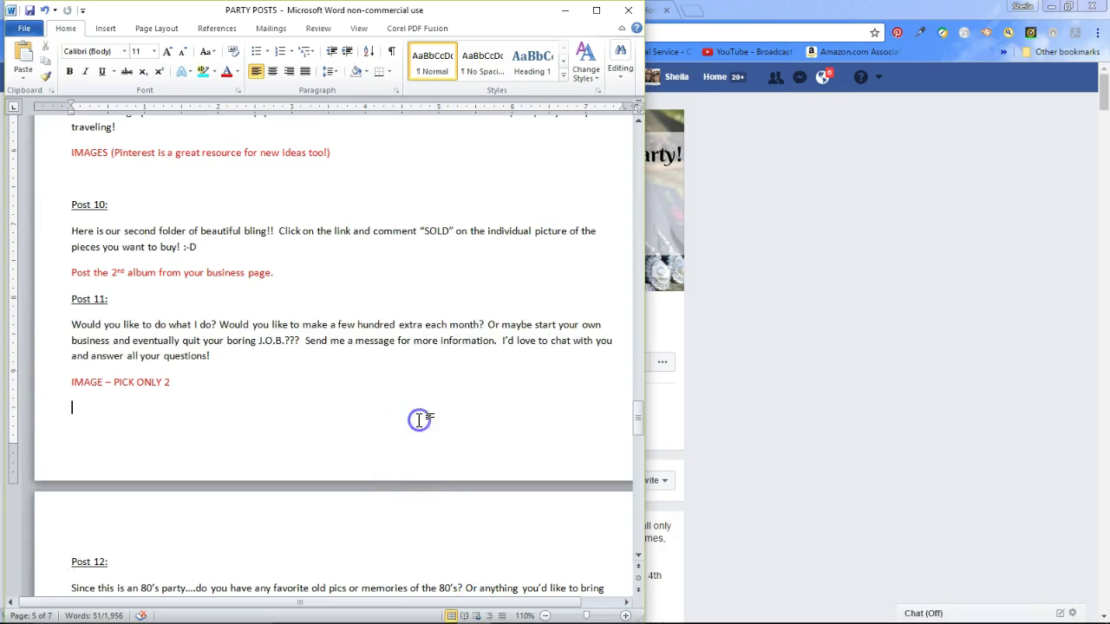
pyautogui.scroll(-4, 421, 420)
pyautogui.scroll(-3, 421, 420)
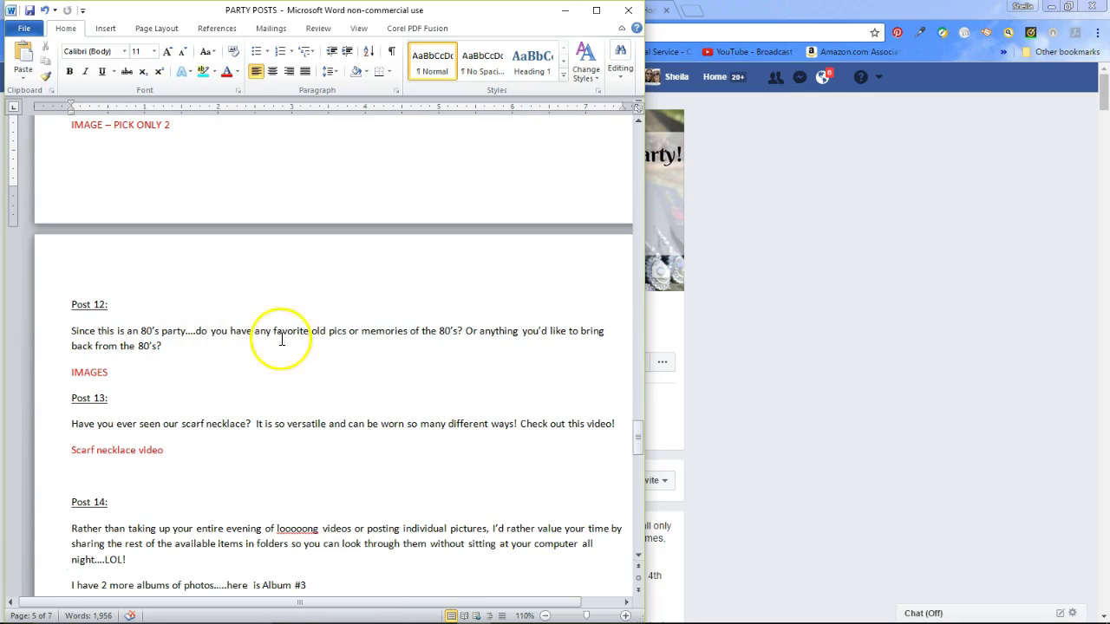
pyautogui.click(410, 343)
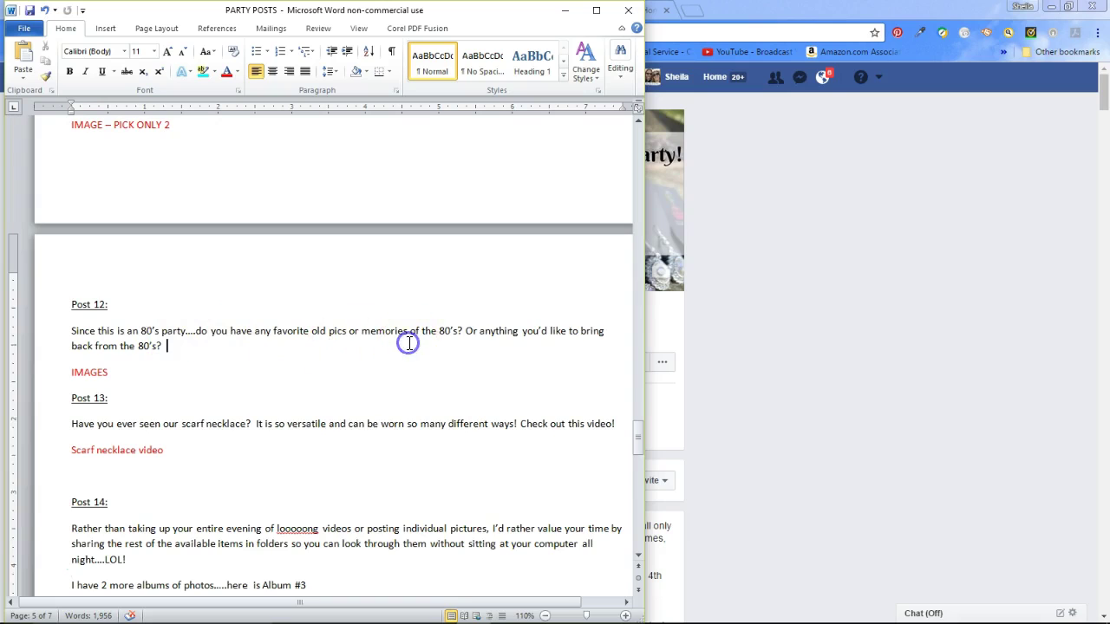
pyautogui.scroll(-1, 409, 339)
pyautogui.scroll(-2, 293, 321)
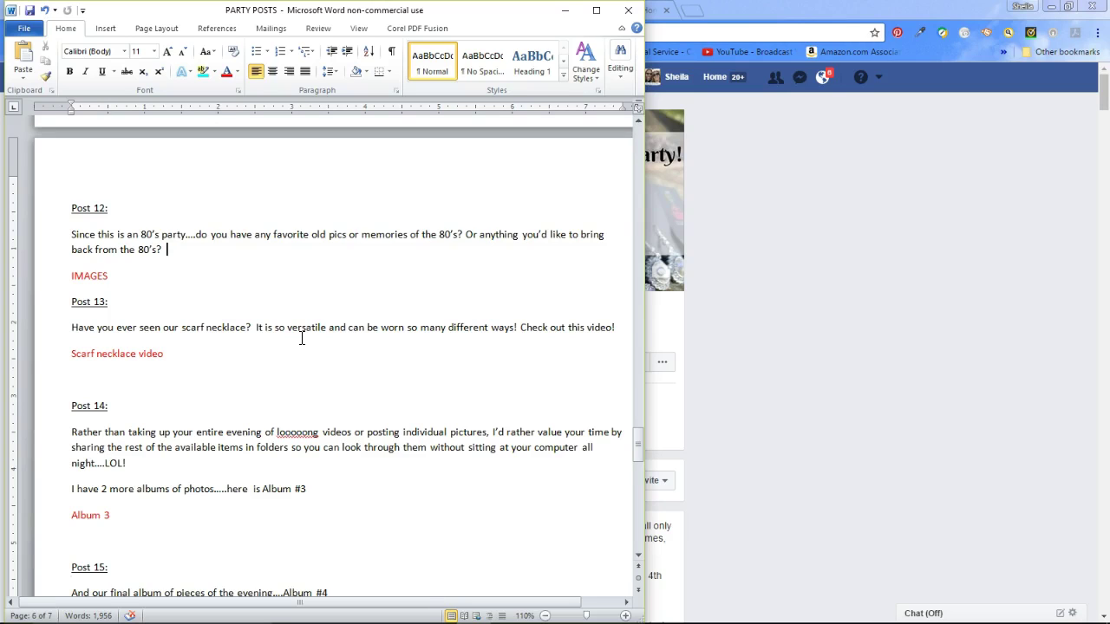
pyautogui.click(250, 328)
pyautogui.scroll(-3, 355, 346)
pyautogui.click(329, 275)
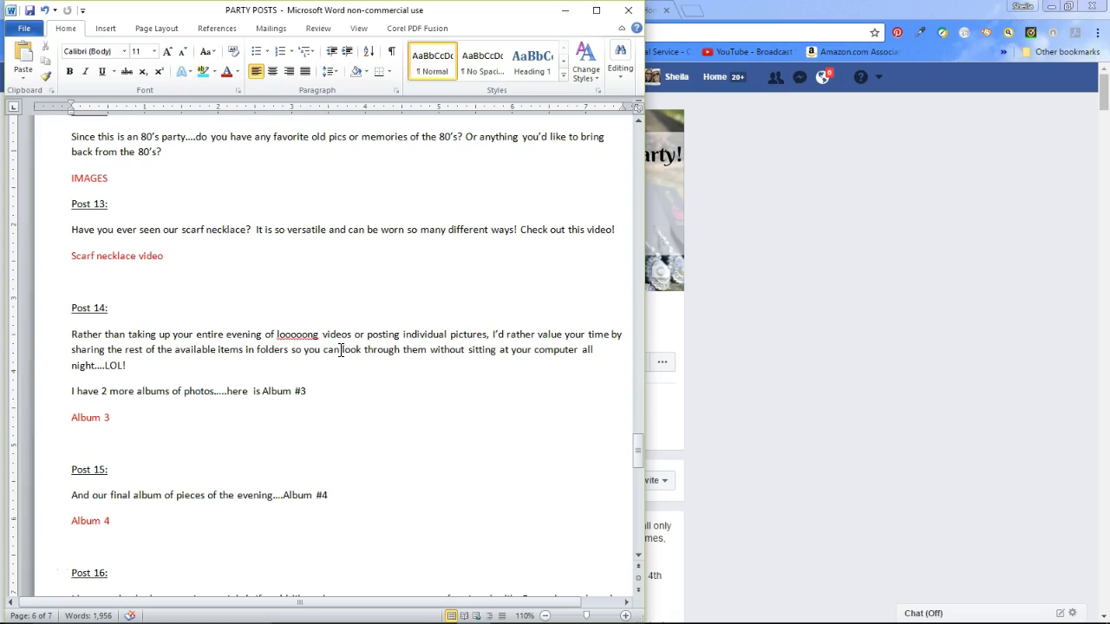
pyautogui.tripleClick(500, 345)
pyautogui.doubleClick(500, 345)
pyautogui.tripleClick(500, 345)
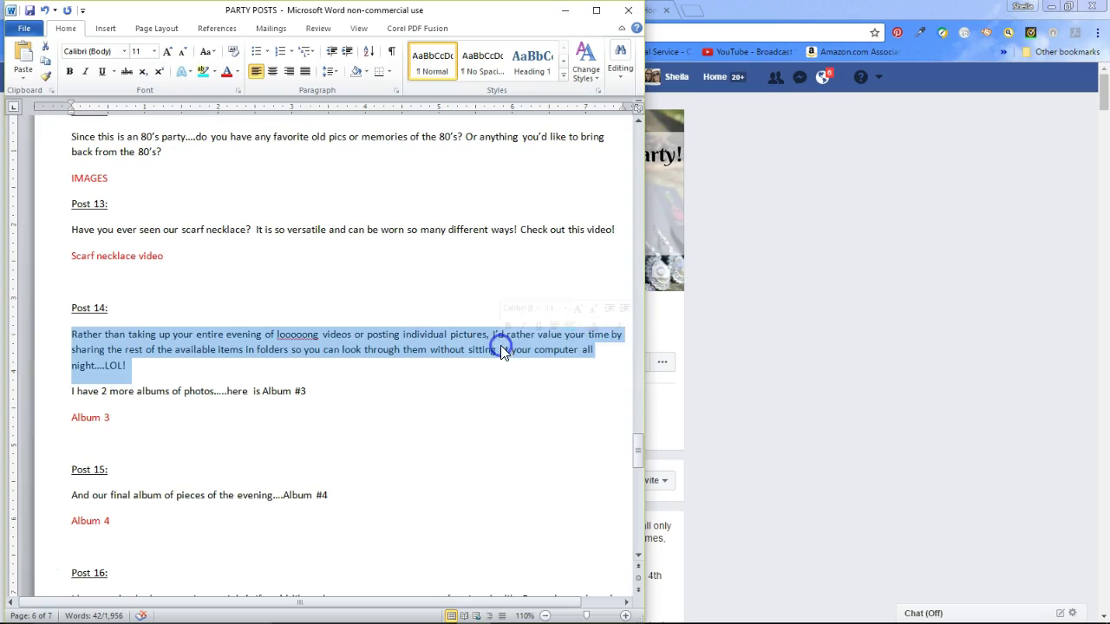
pyautogui.click(547, 400)
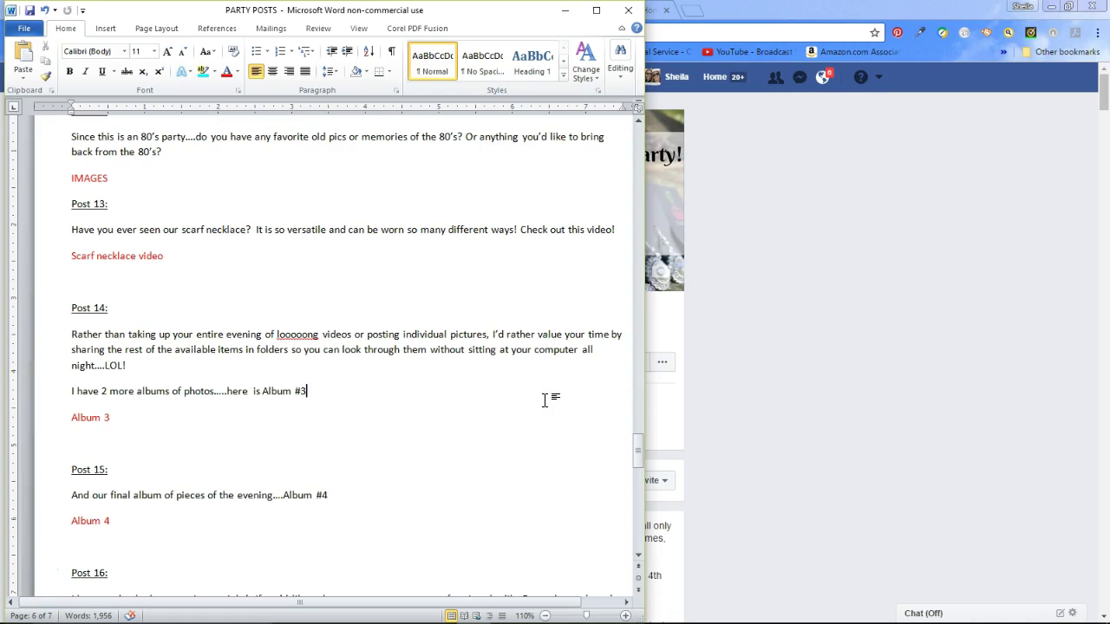
# - Copy the Post 16 heading and its text about hosting a party, leaving out the red image note
pyautogui.scroll(-5, 545, 400)
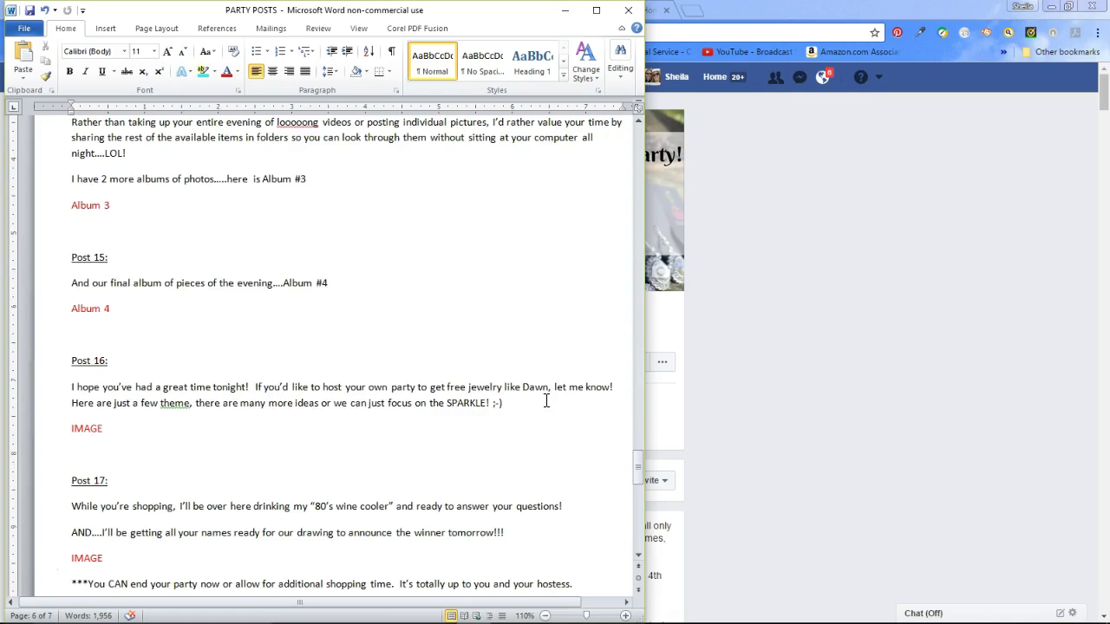
pyautogui.click(71, 363)
pyautogui.moveTo(70, 363); pyautogui.dragTo(528, 400)
pyautogui.hotkey('ctrl', 'c')
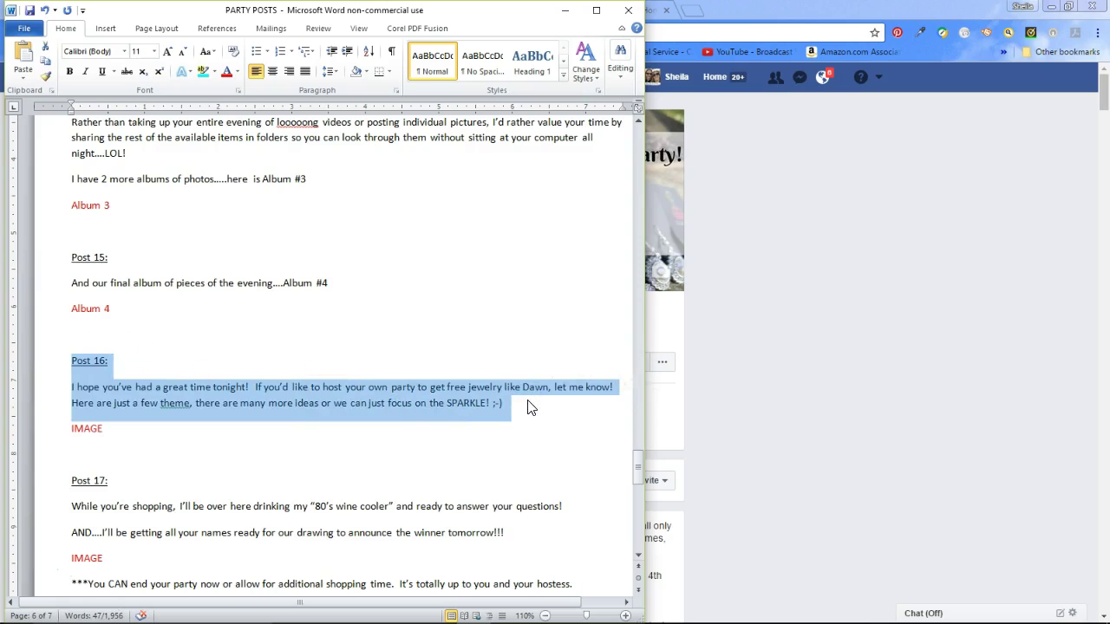
# - Switch back to the Facebook event page in Chrome and paste the Post 16 text into a new post
pyautogui.click(817, 346)
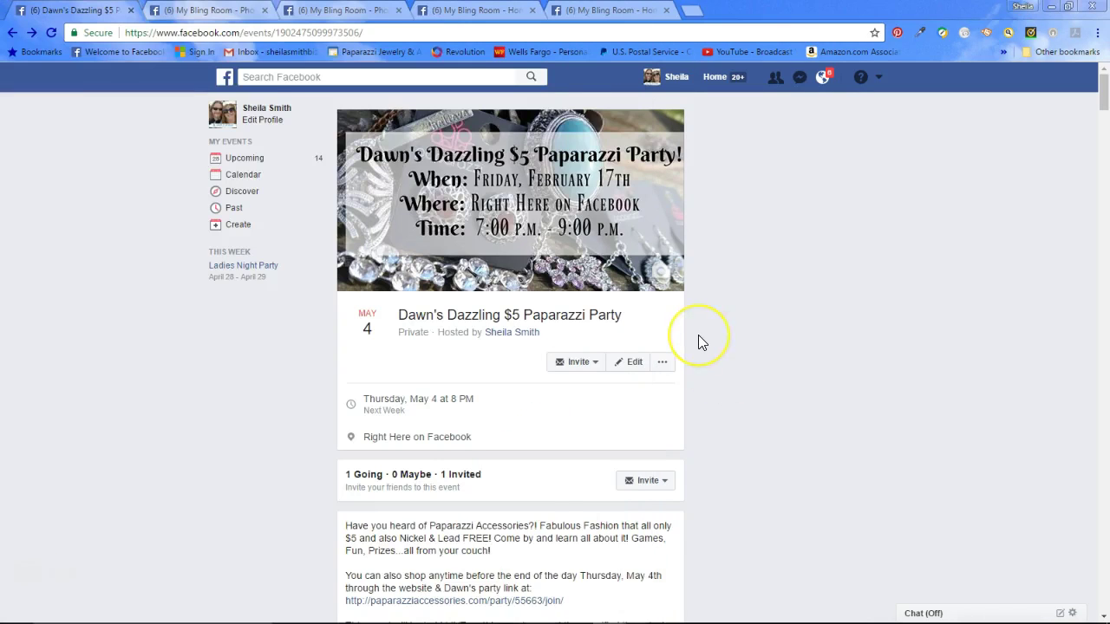
pyautogui.scroll(-4, 698, 342)
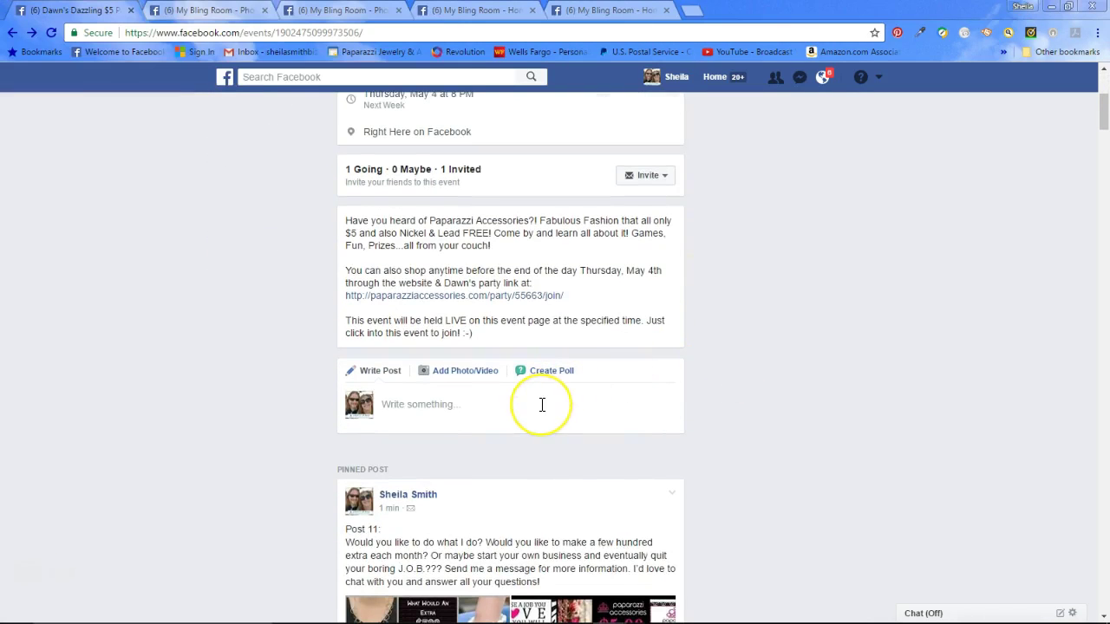
pyautogui.click(542, 404)
pyautogui.hotkey('ctrl', 'v')
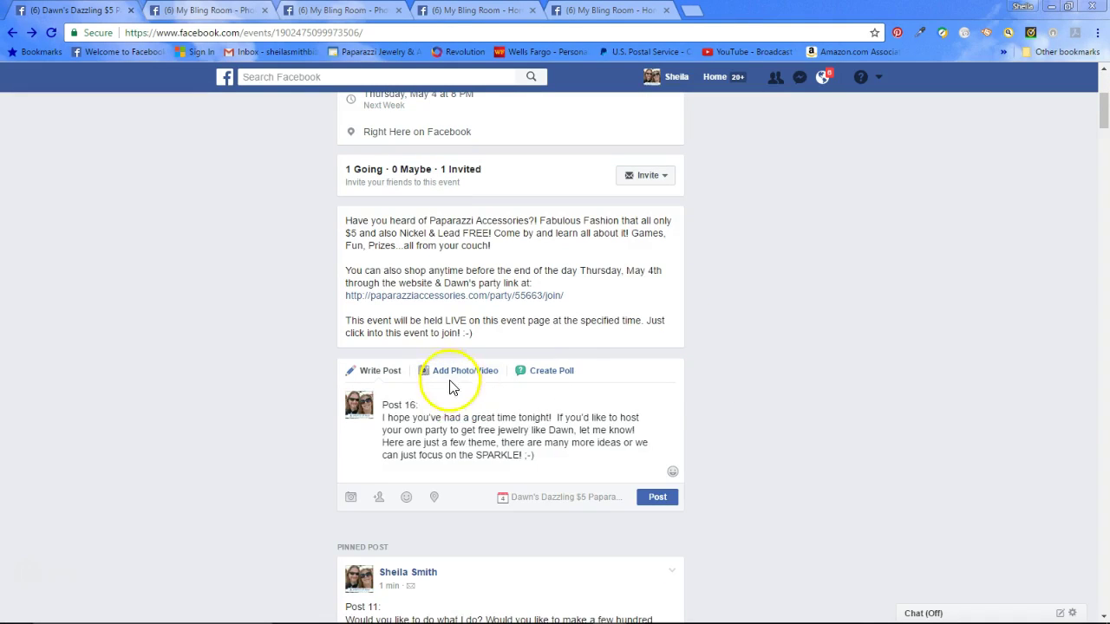
# - Attach the image file 16 to the Post 16 draft and publish it on the event page
pyautogui.click(472, 380)
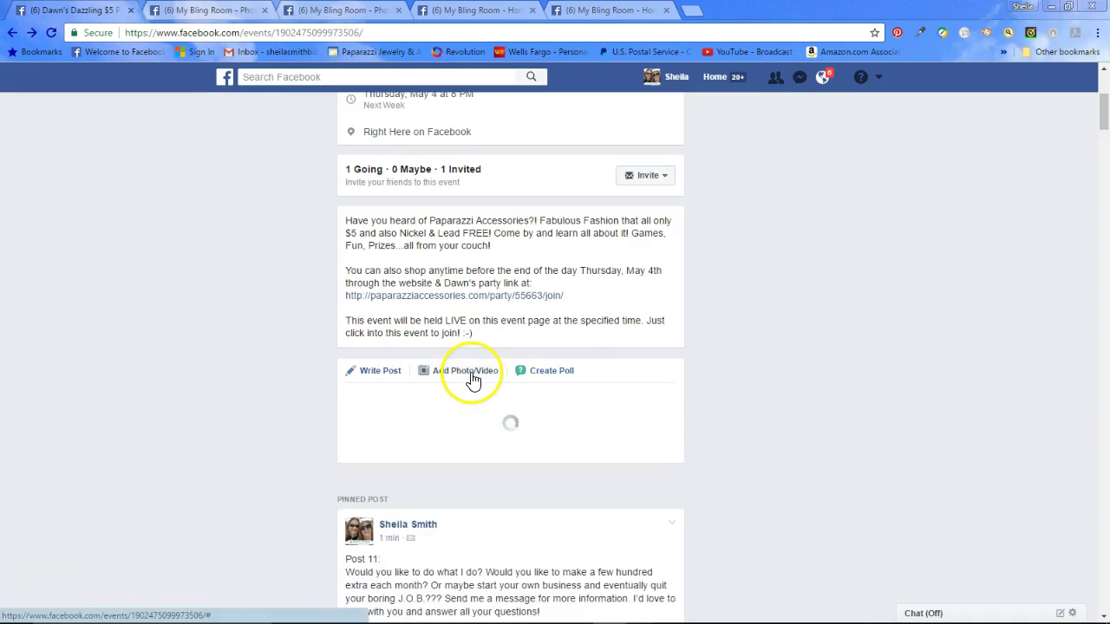
pyautogui.click(402, 503)
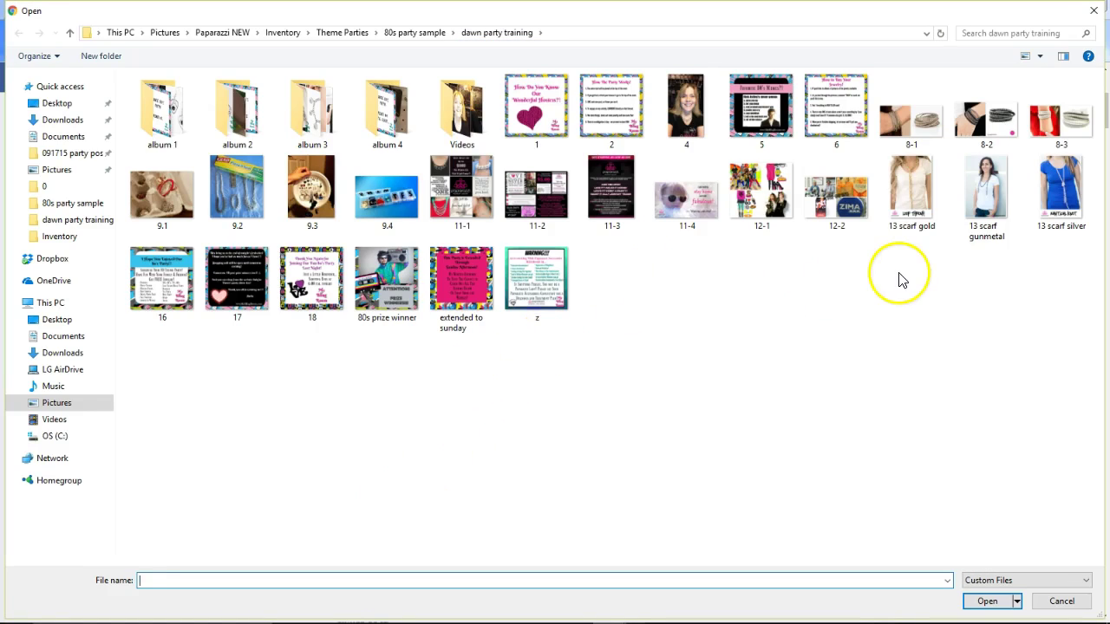
pyautogui.click(182, 295)
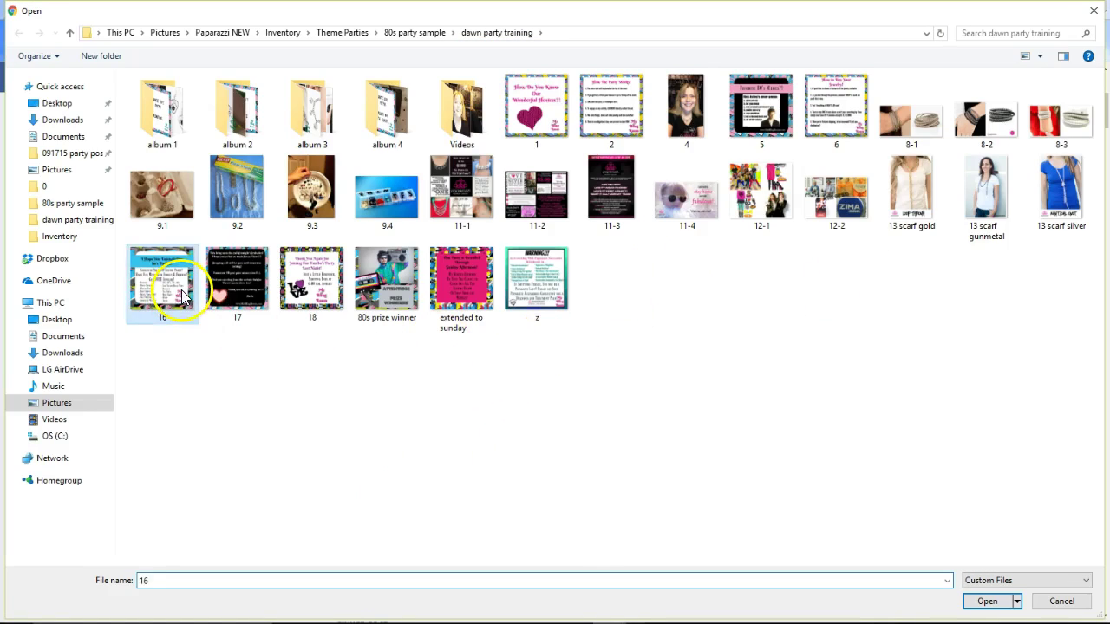
pyautogui.doubleClick(182, 295)
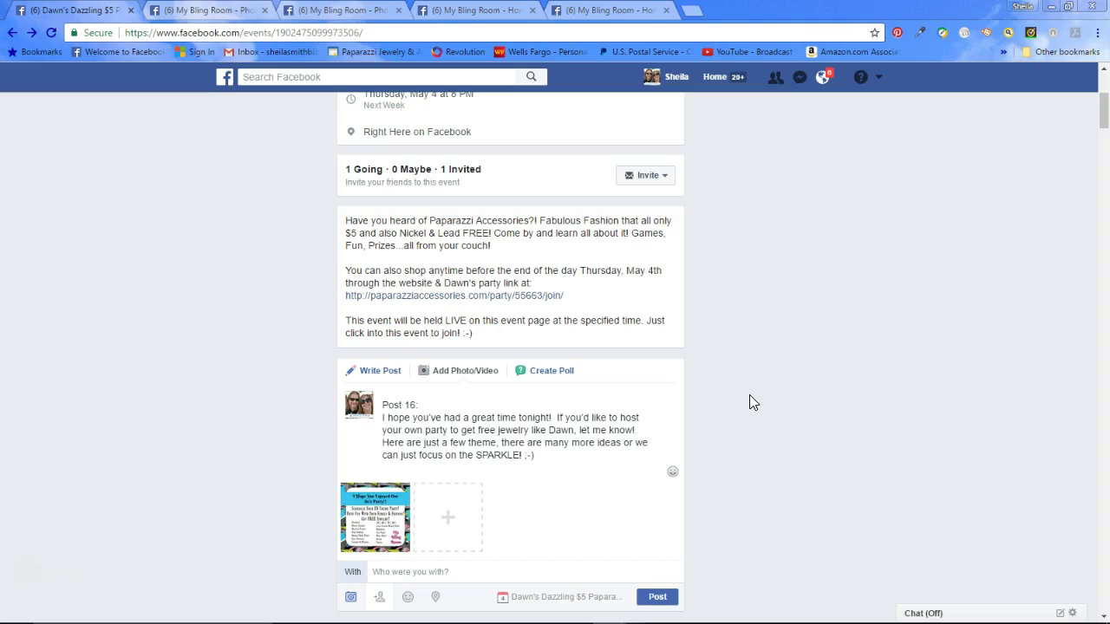
pyautogui.scroll(-2, 753, 402)
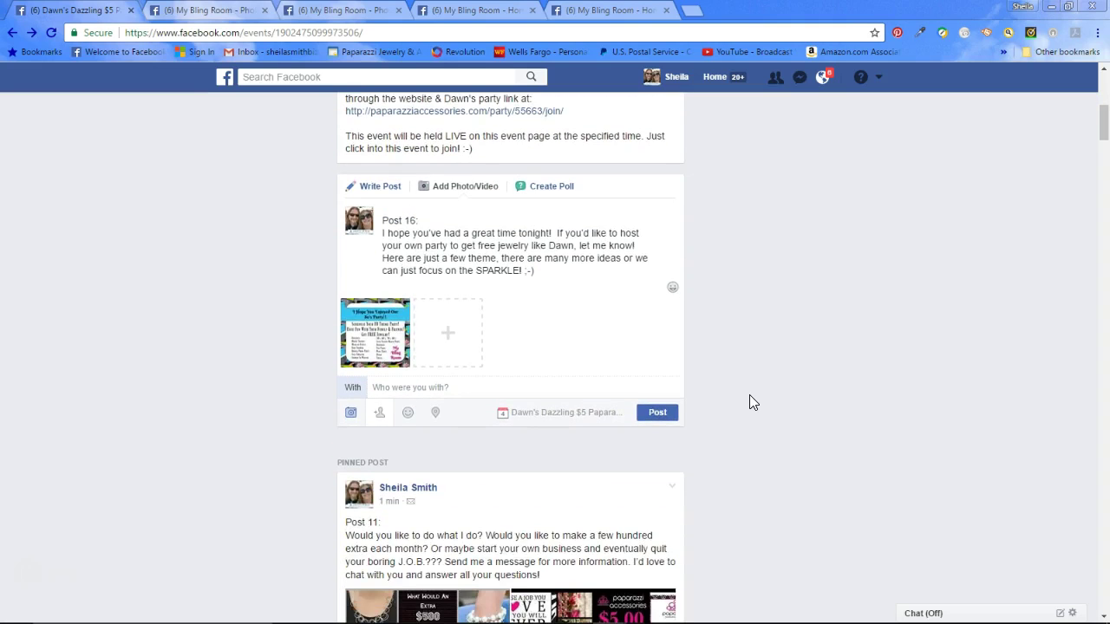
pyautogui.click(662, 414)
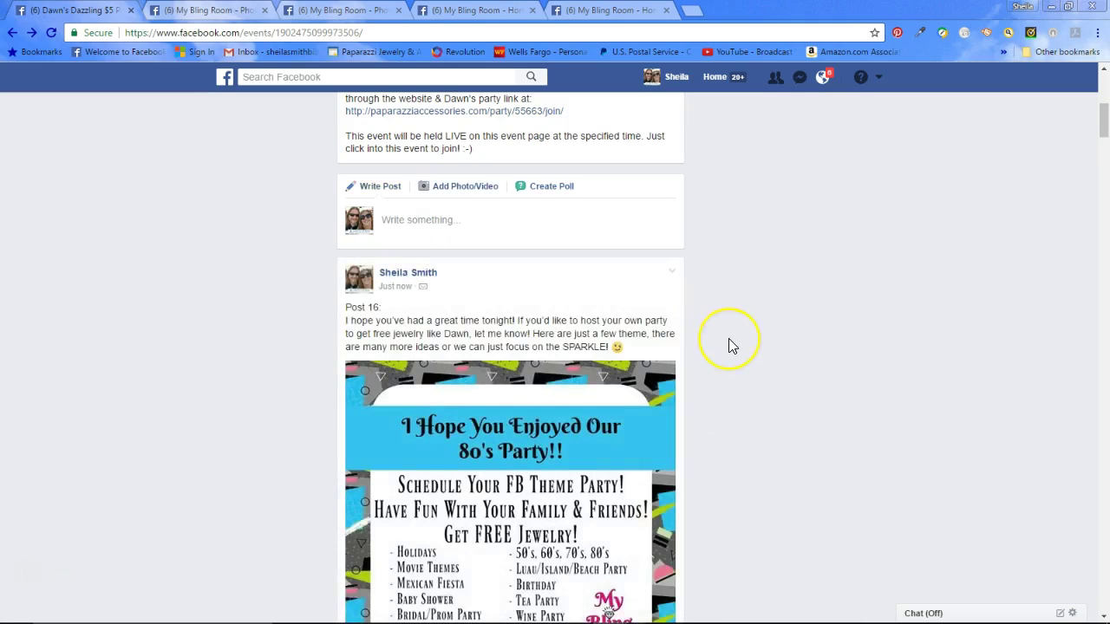
pyautogui.scroll(-2, 728, 338)
pyautogui.scroll(-1, 729, 339)
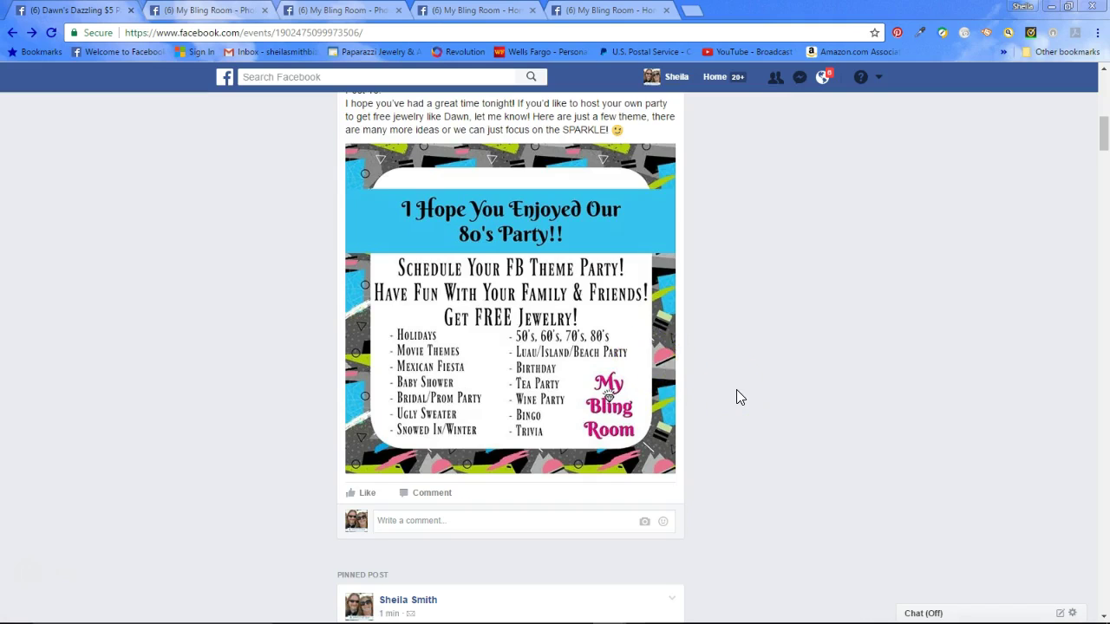
pyautogui.scroll(4, 736, 397)
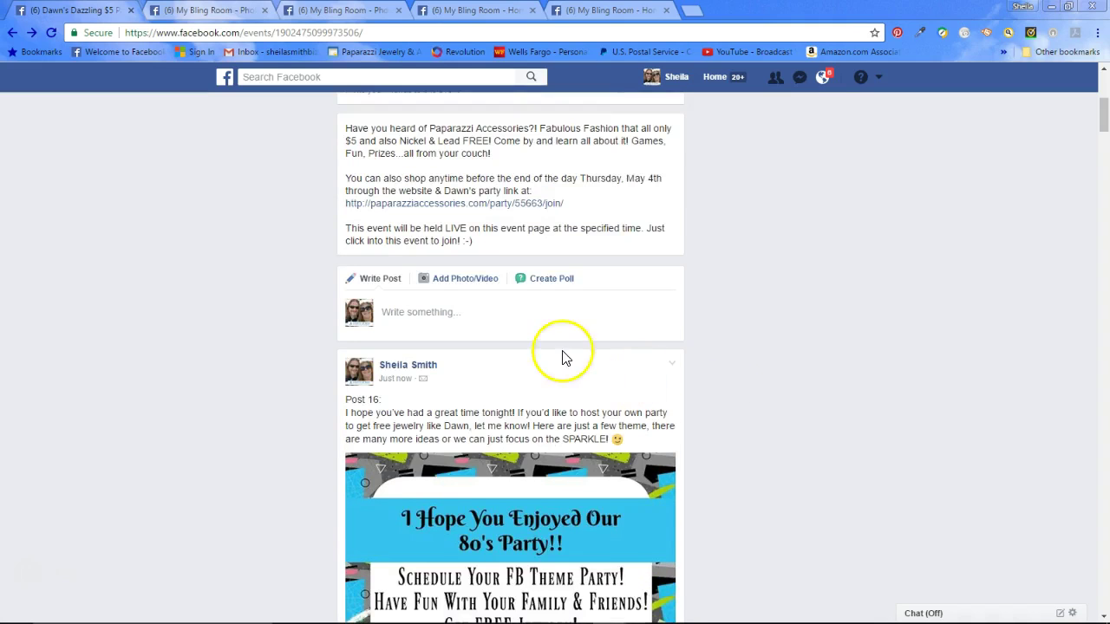
# - Switch to the PARTY POSTS document in Word and copy the Post 17 heading and its two text lines, leaving out the red image note
pyautogui.moveTo(323, 620)
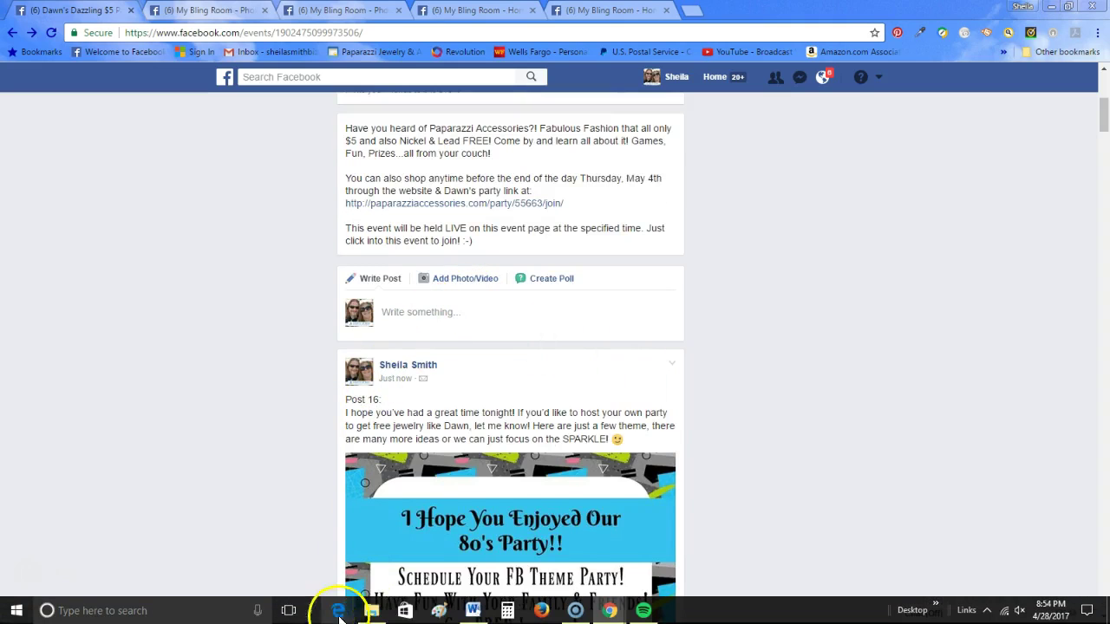
pyautogui.click(473, 611)
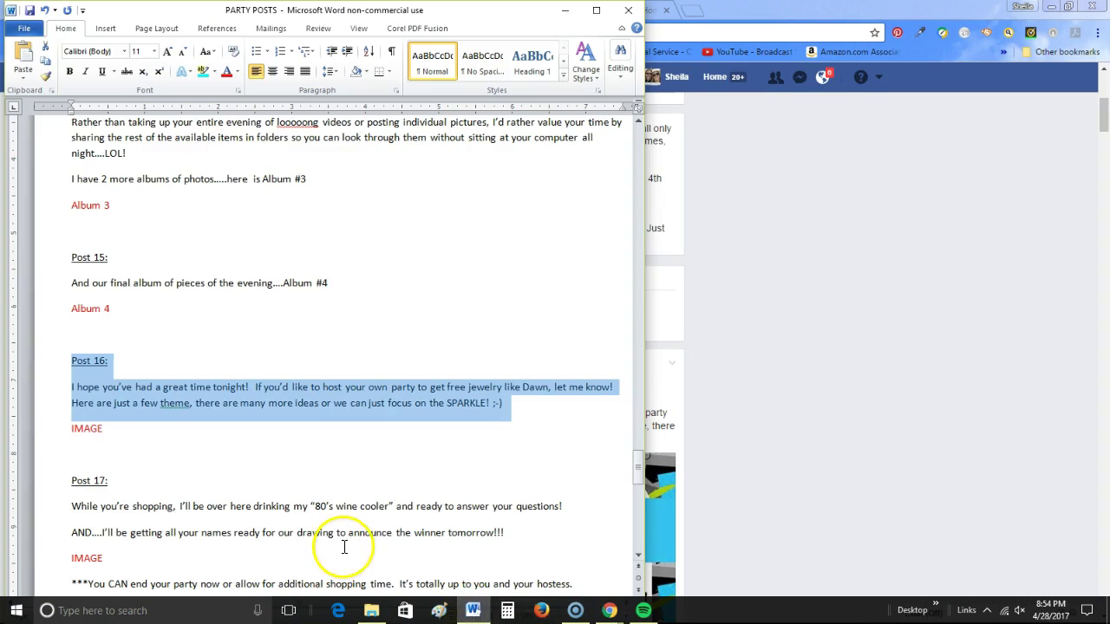
pyautogui.scroll(-1, 333, 479)
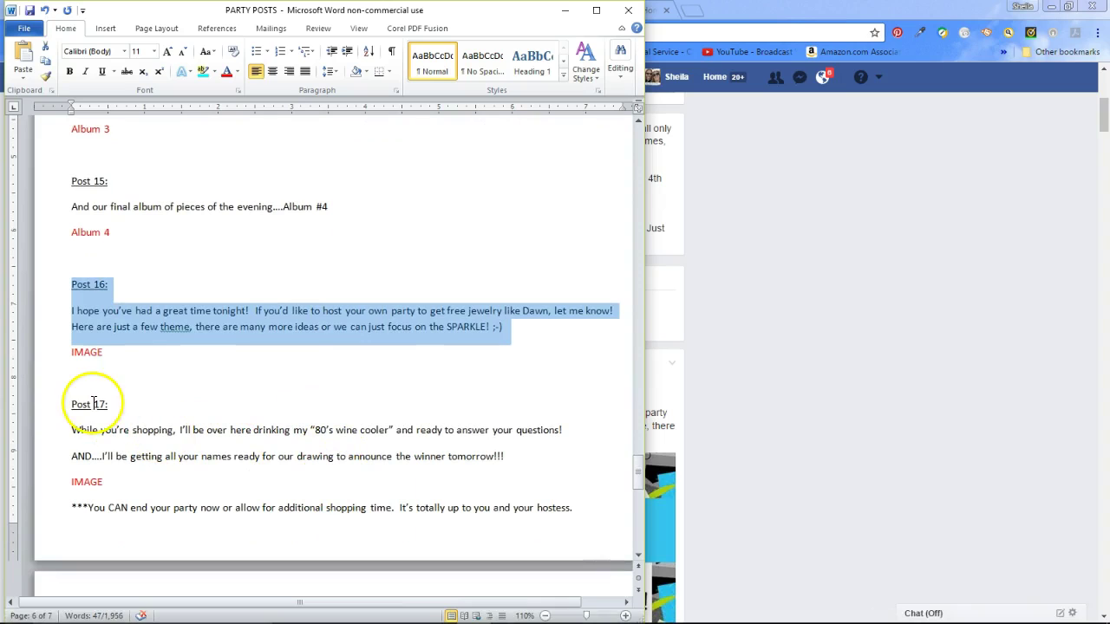
pyautogui.moveTo(73, 404); pyautogui.dragTo(506, 464)
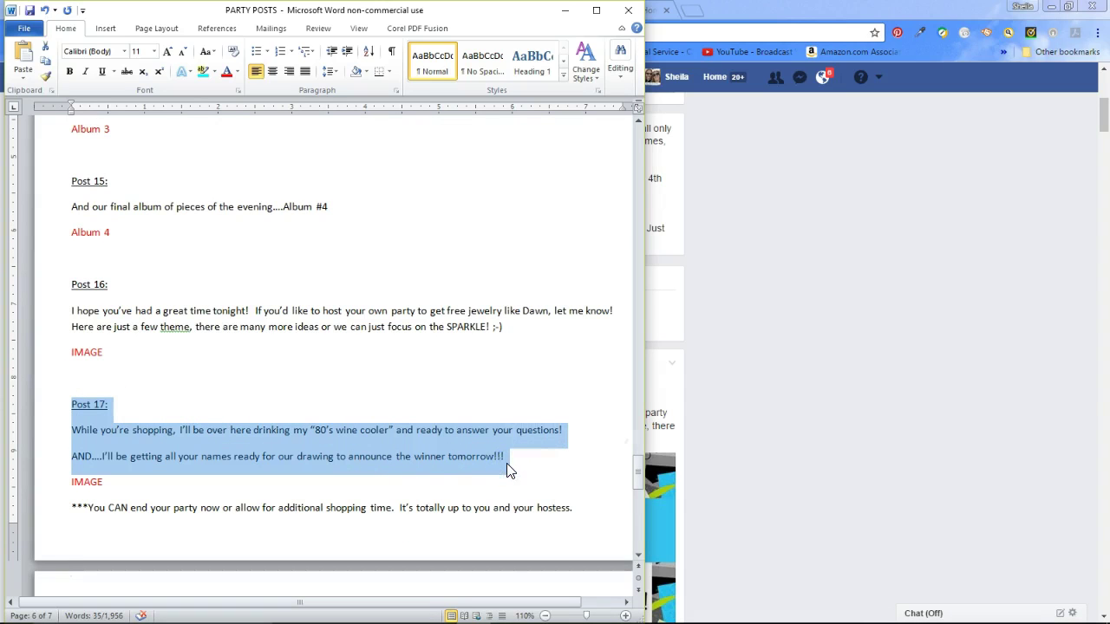
# - Switch back to the Facebook event page in Chrome and paste the Post 17 text into a new post
pyautogui.click(727, 387)
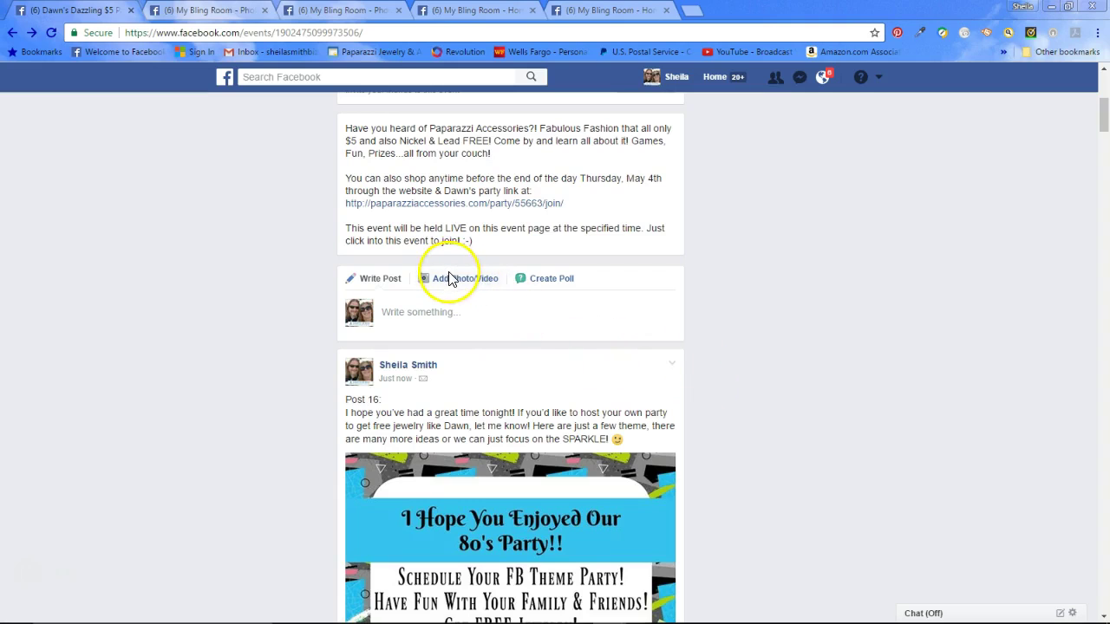
pyautogui.click(426, 311)
pyautogui.write('Post 17: While you’re shopping, I’ll be over here drinking my "80’s wine cooler" and ready to answer your questions! AND….I’ll be getting all your names ready for our drawing to announce the winner tomorrow!!!')
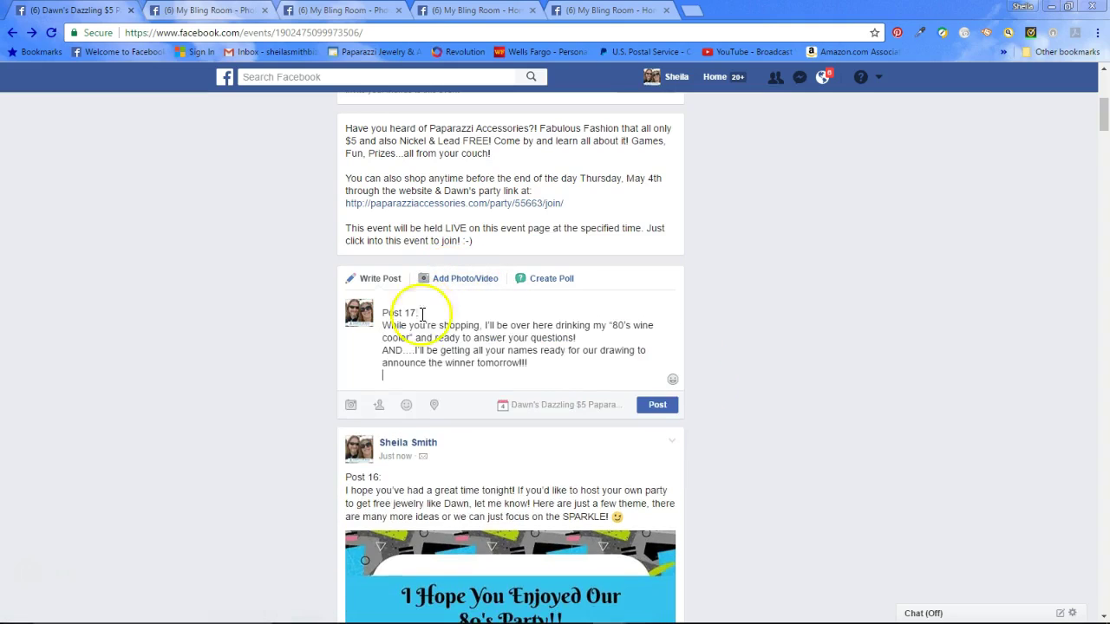
# - Attach the image file 17 to the Post 17 draft, publish it and look over the published post
pyautogui.click(466, 292)
pyautogui.click(381, 429)
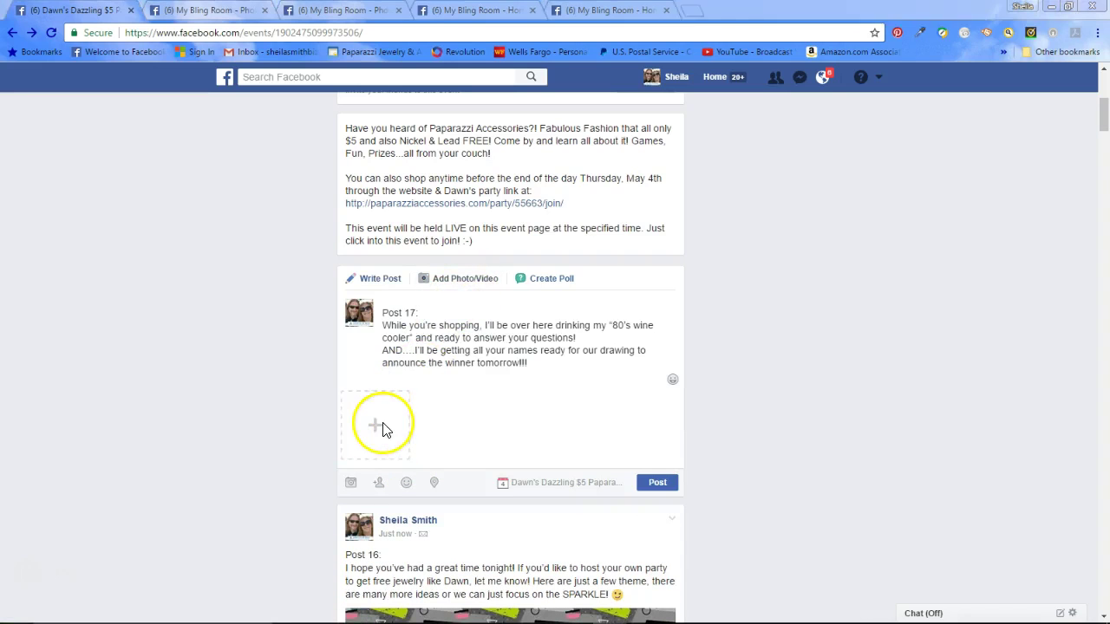
pyautogui.click(236, 299)
pyautogui.doubleClick(235, 299)
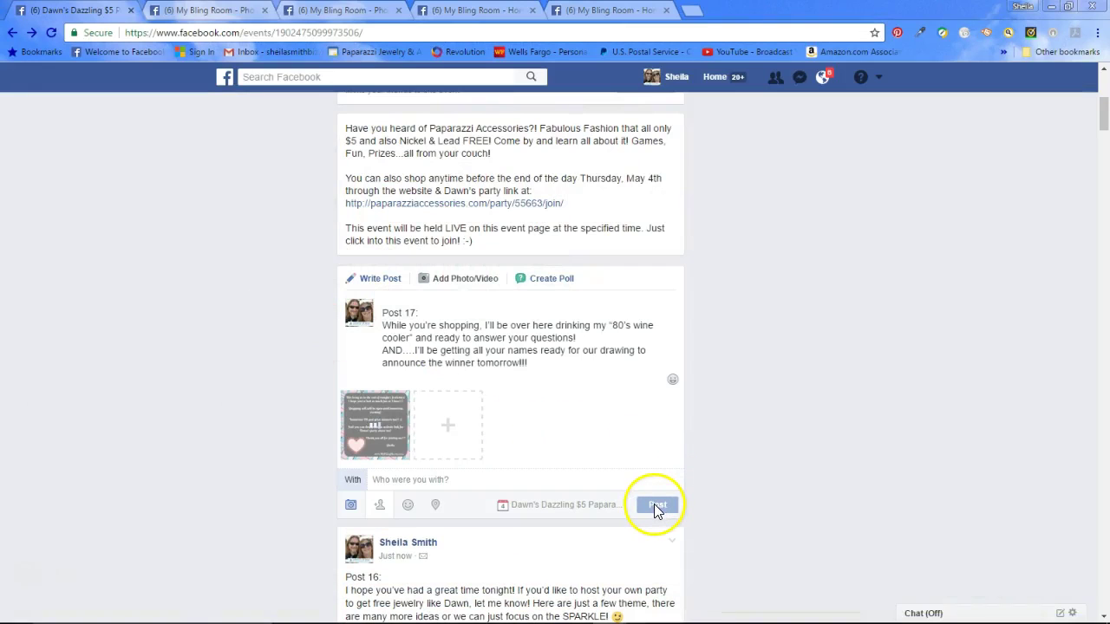
pyautogui.click(664, 511)
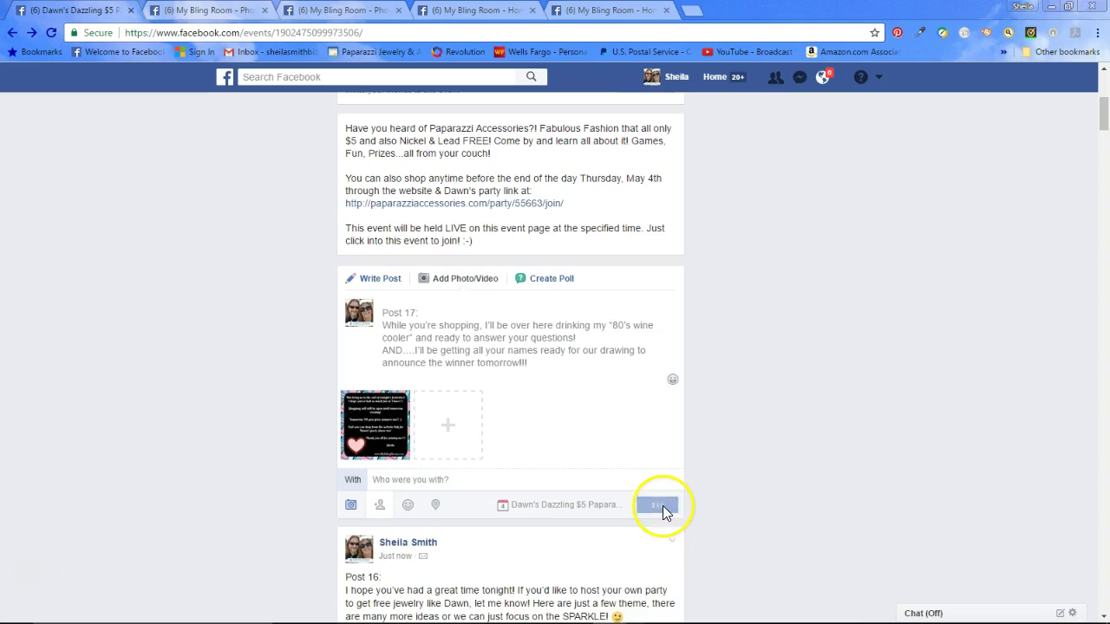
pyautogui.scroll(-1, 795, 387)
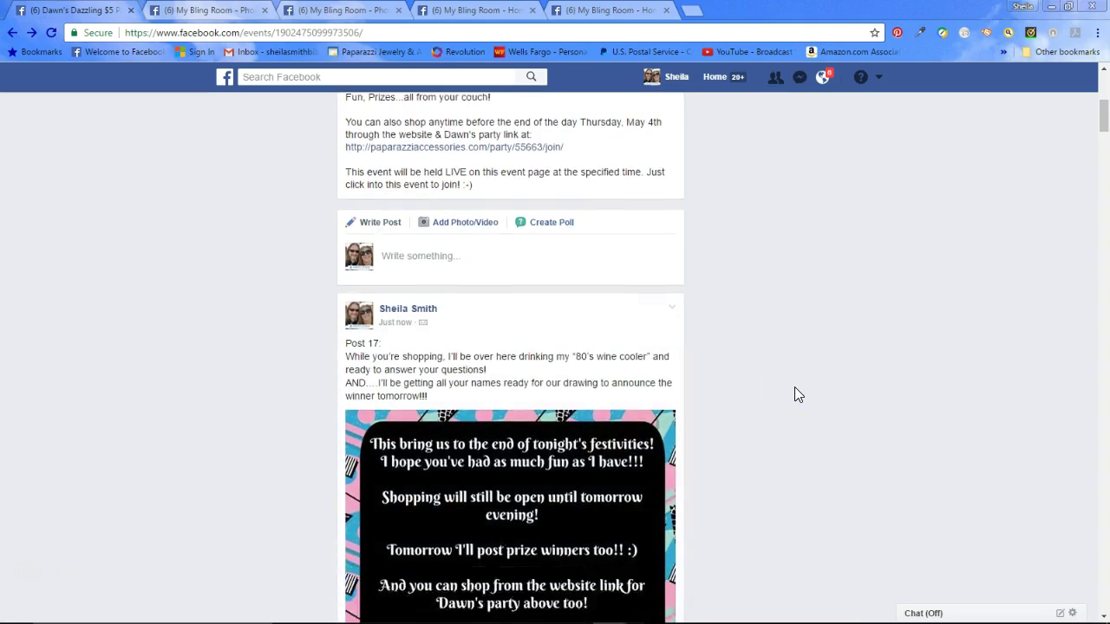
pyautogui.scroll(-3, 795, 386)
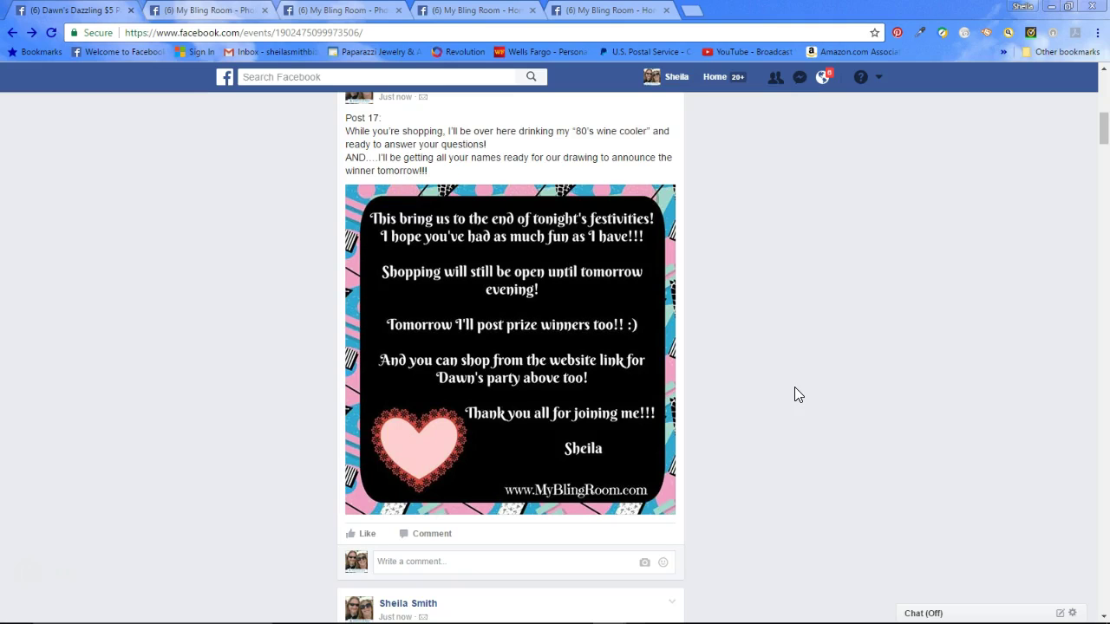
pyautogui.scroll(-1, 796, 389)
pyautogui.scroll(1, 795, 389)
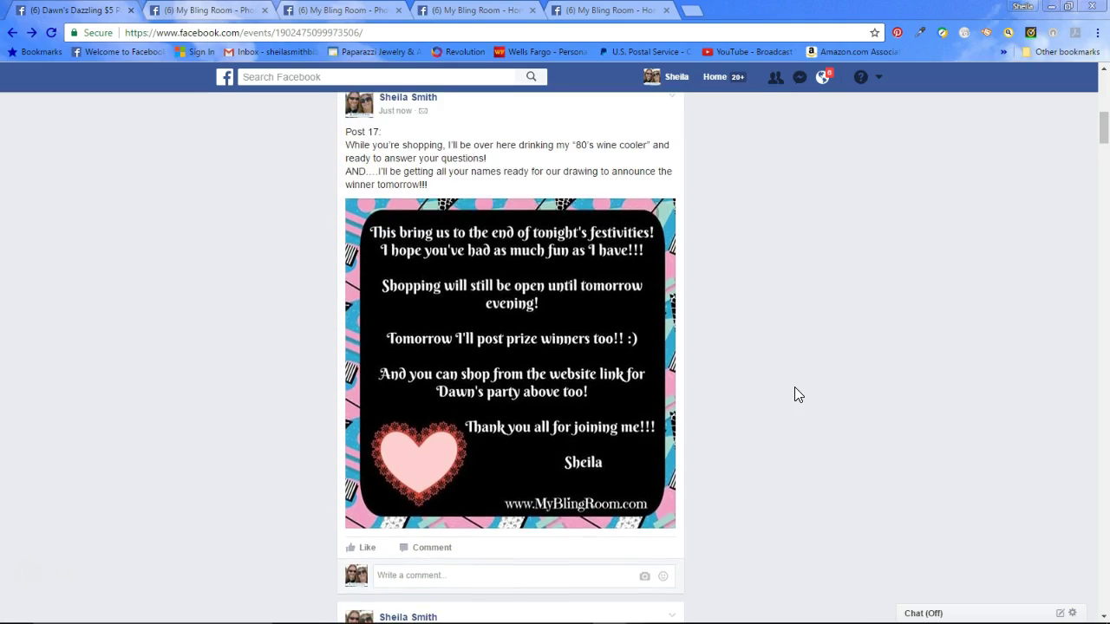
pyautogui.scroll(4, 798, 395)
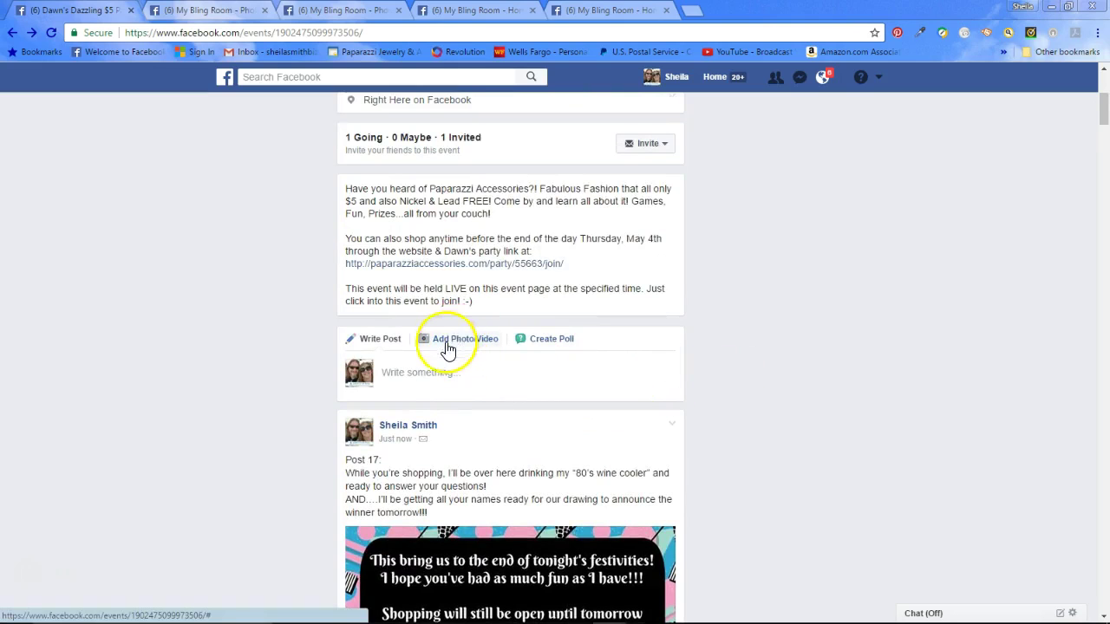
# - Switch to the PARTY POSTS document in Word and review the notes about next-day Post 18 and extending the shopping time
pyautogui.moveTo(292, 618)
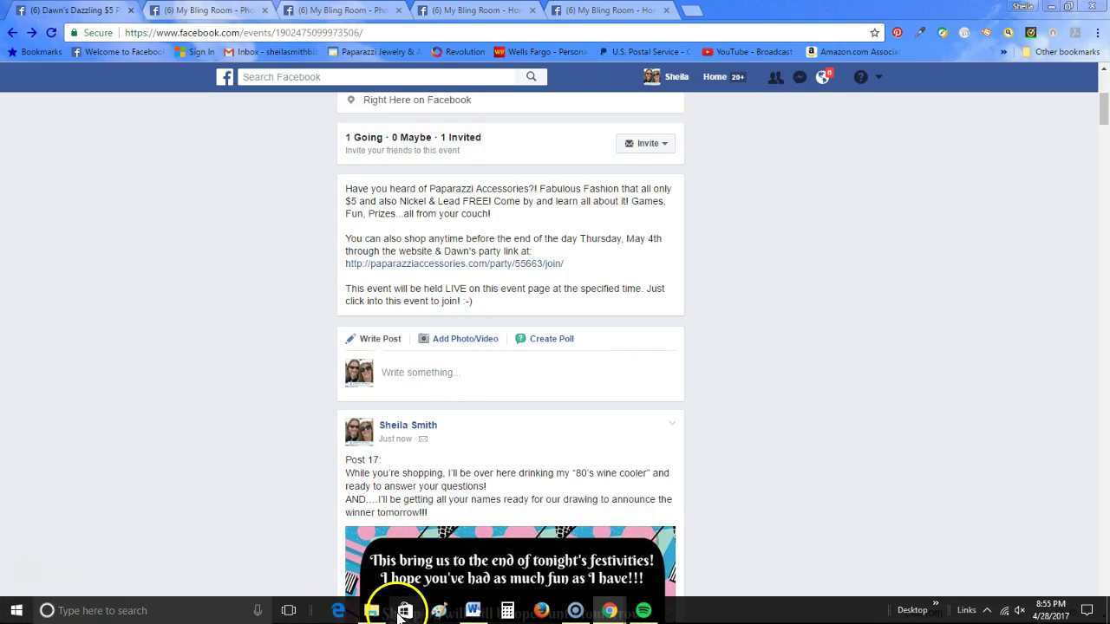
pyautogui.click(481, 616)
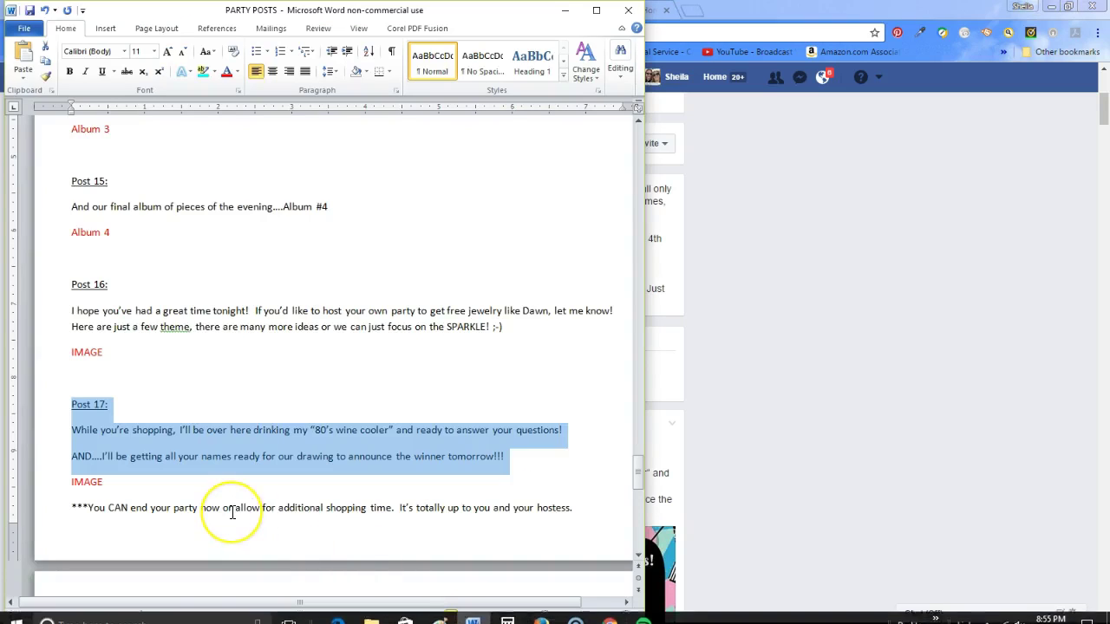
pyautogui.scroll(-1, 232, 511)
pyautogui.scroll(-6, 232, 512)
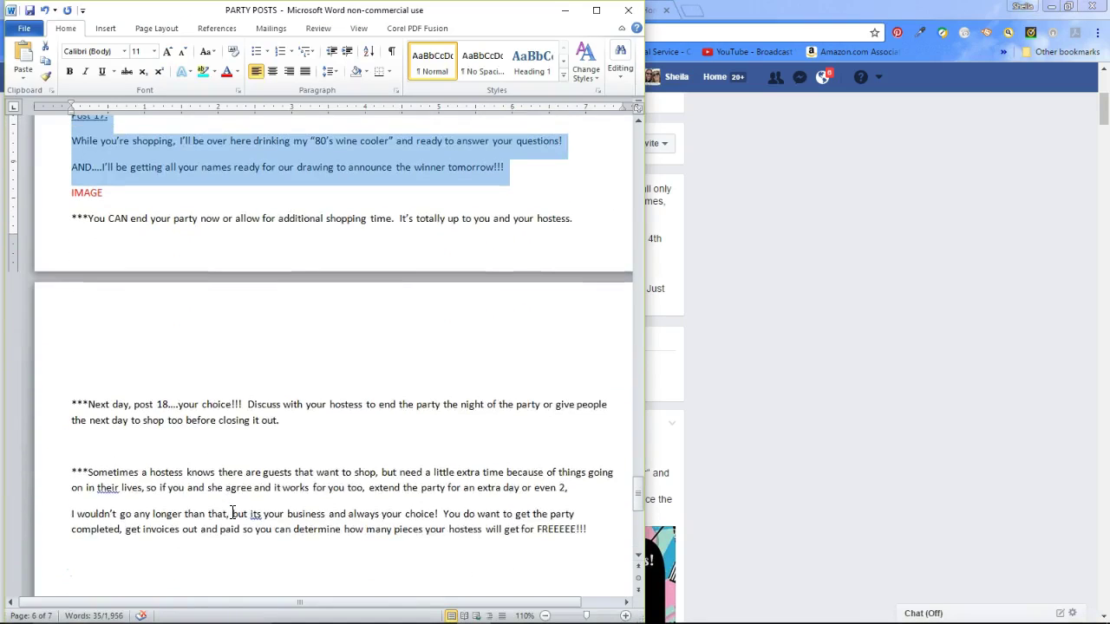
pyautogui.scroll(1, 232, 513)
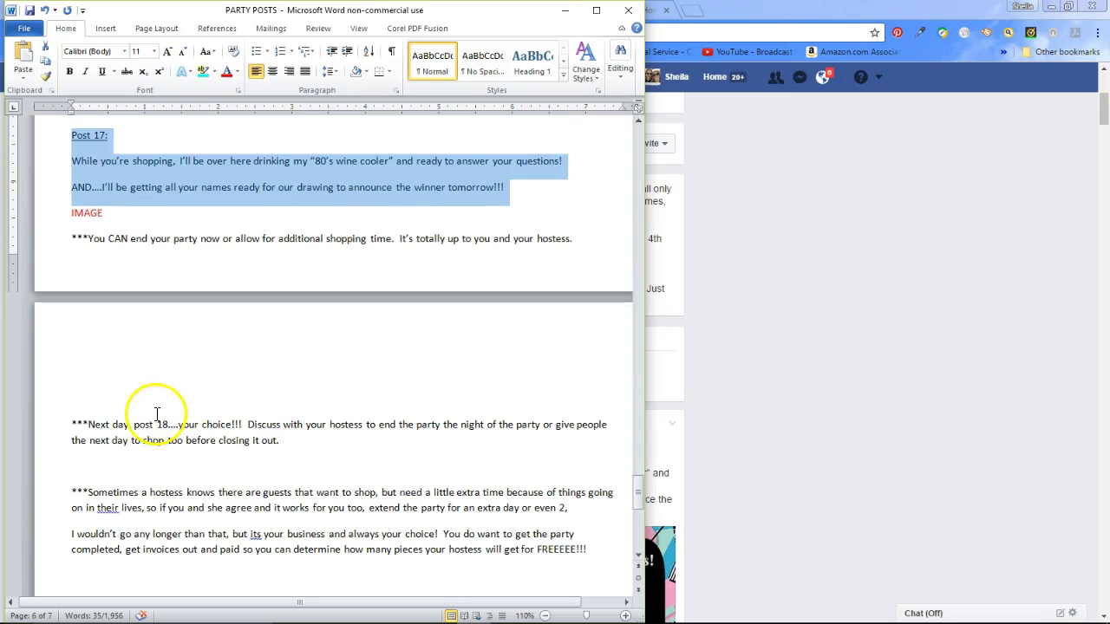
pyautogui.moveTo(148, 424); pyautogui.dragTo(292, 443)
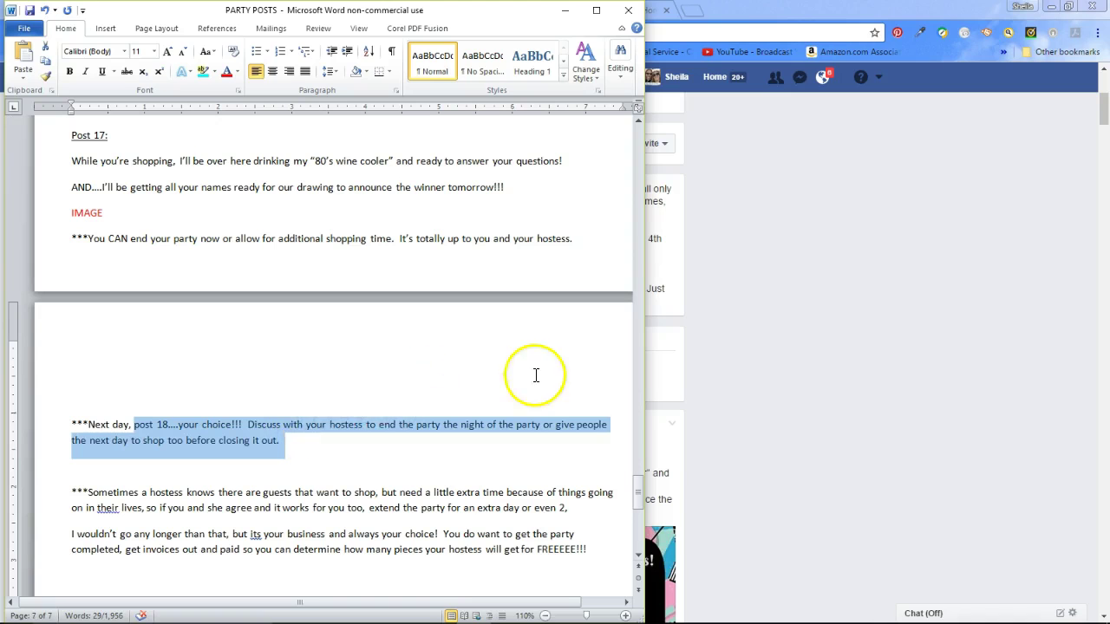
# - Switch back to the Facebook event page in Chrome and publish the image file 18 as a photo post without text
pyautogui.click(730, 359)
pyautogui.click(446, 339)
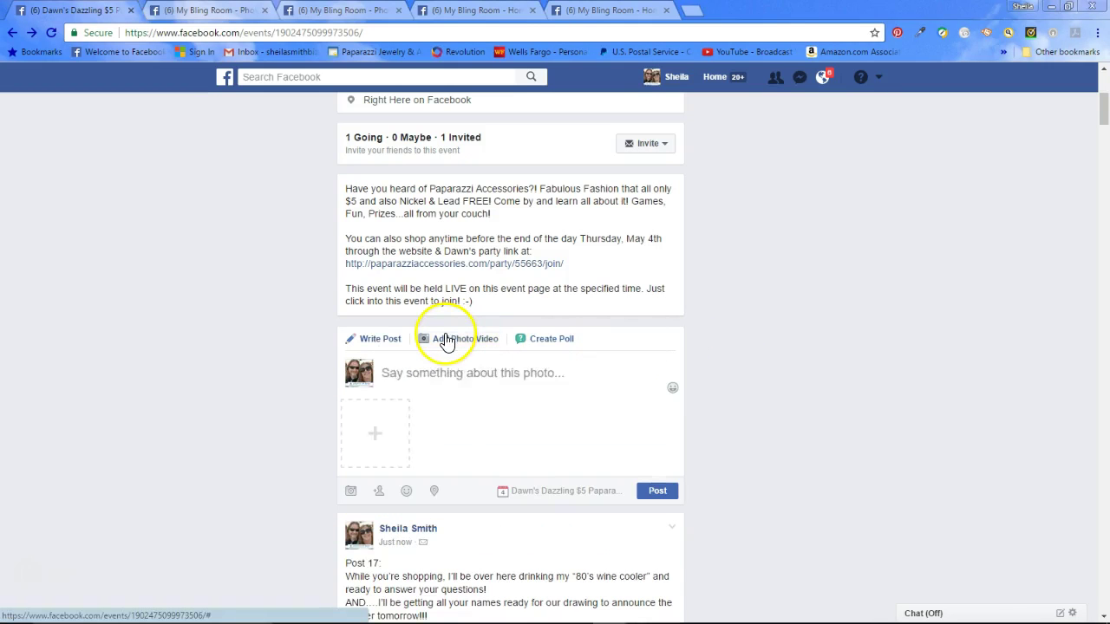
pyautogui.click(387, 439)
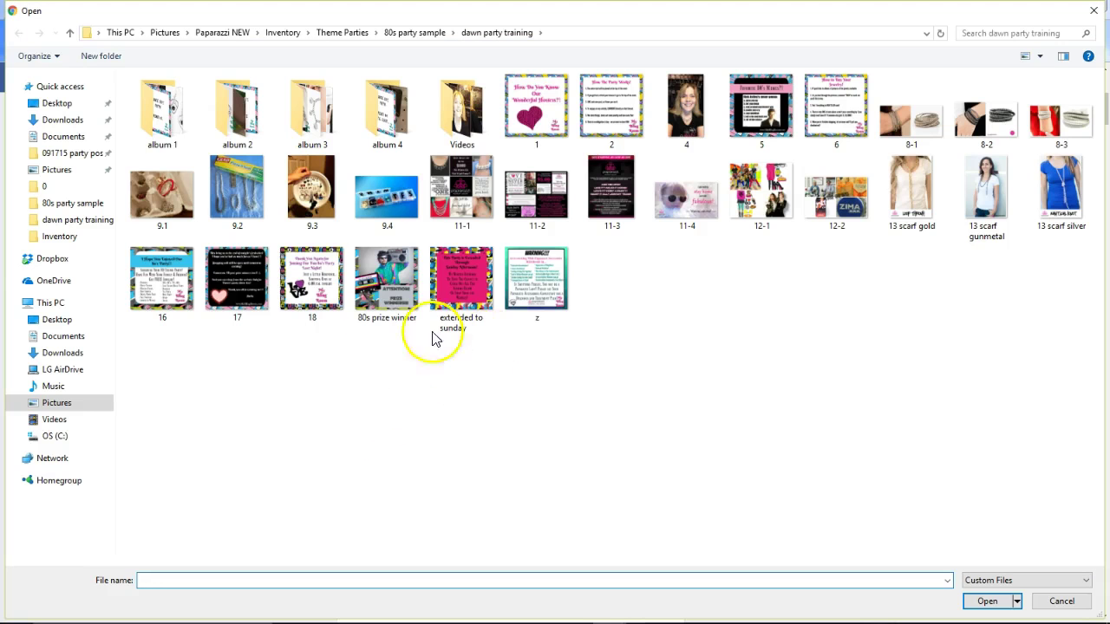
pyautogui.doubleClick(309, 278)
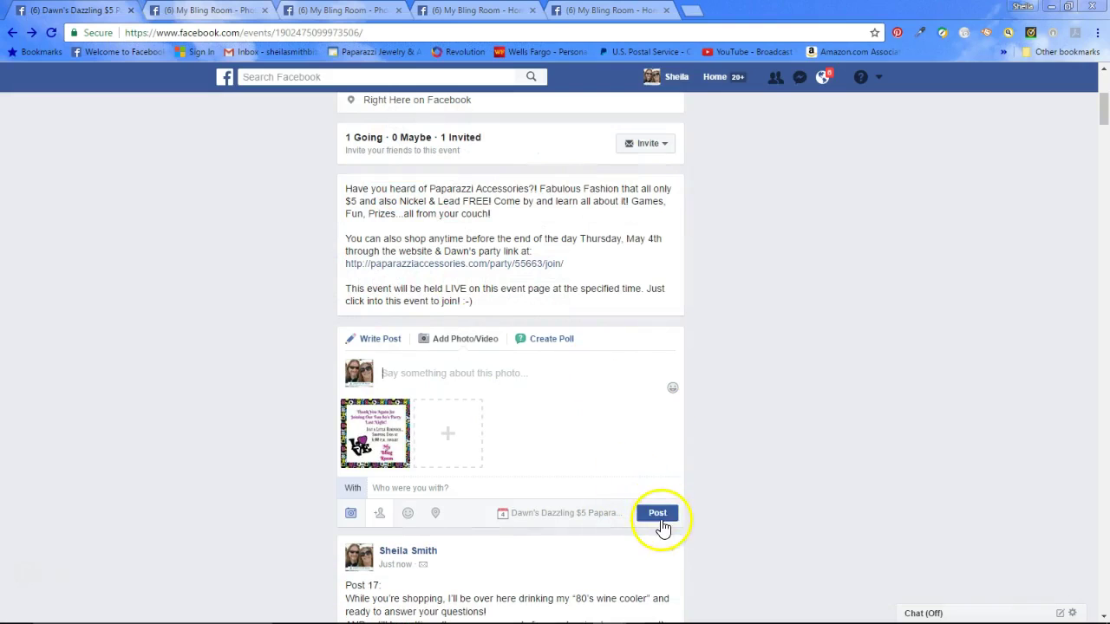
pyautogui.click(658, 517)
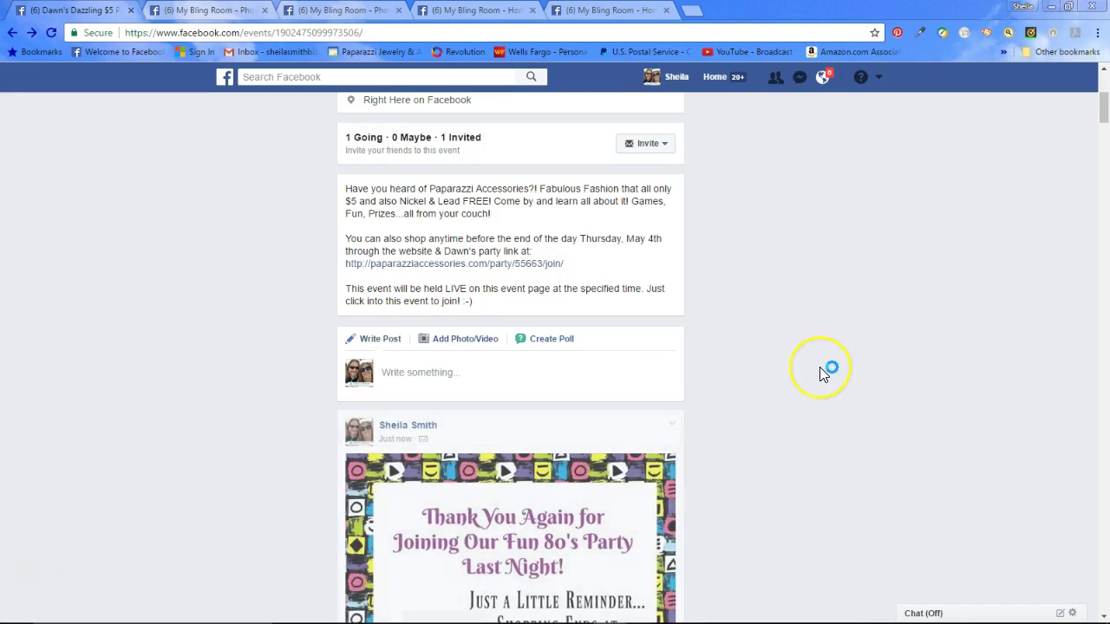
pyautogui.scroll(-3, 820, 367)
pyautogui.scroll(-1, 819, 367)
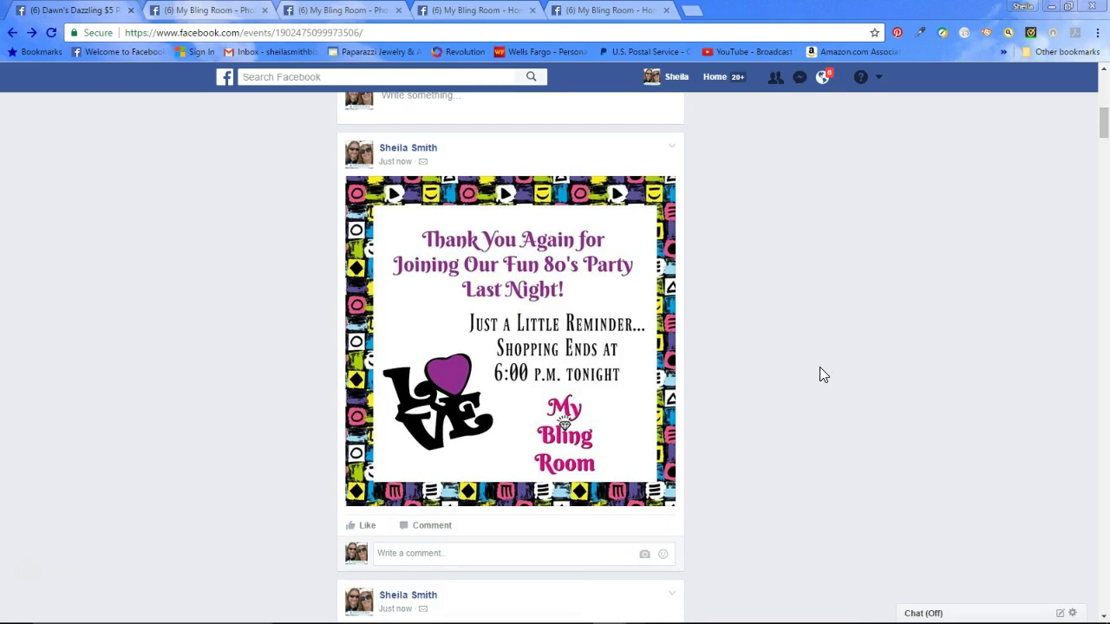
pyautogui.scroll(-3, 783, 368)
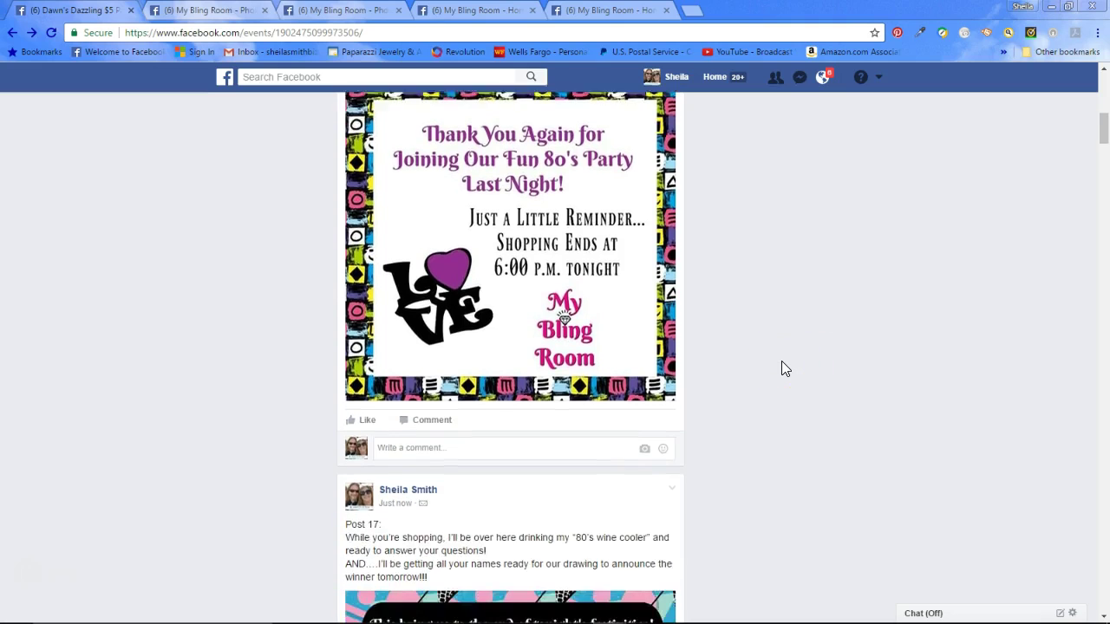
pyautogui.scroll(3, 785, 368)
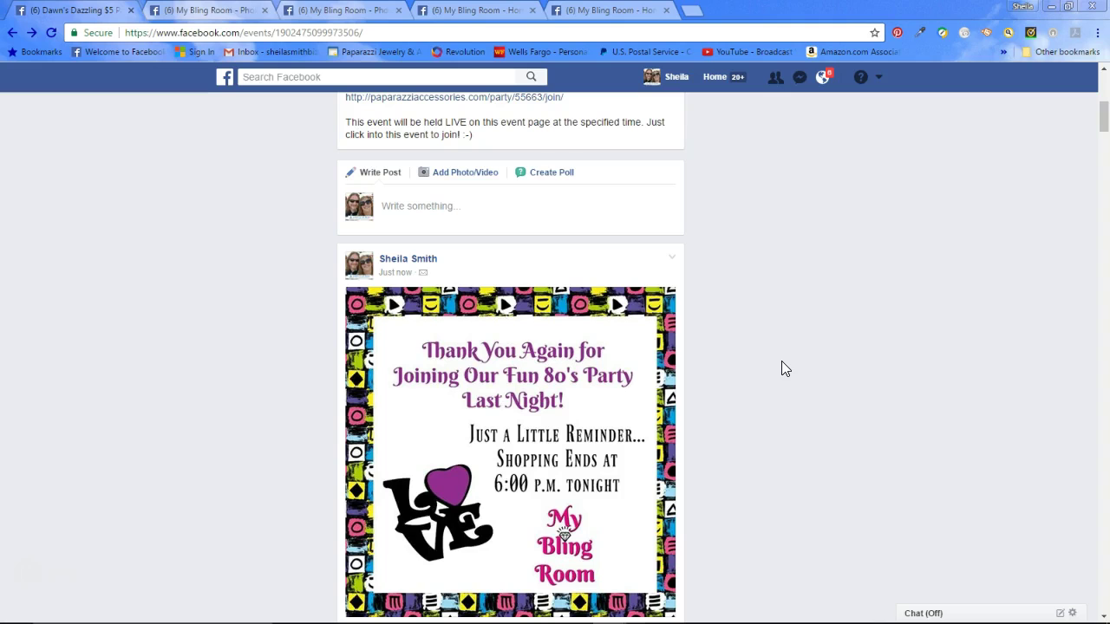
pyautogui.scroll(5, 783, 368)
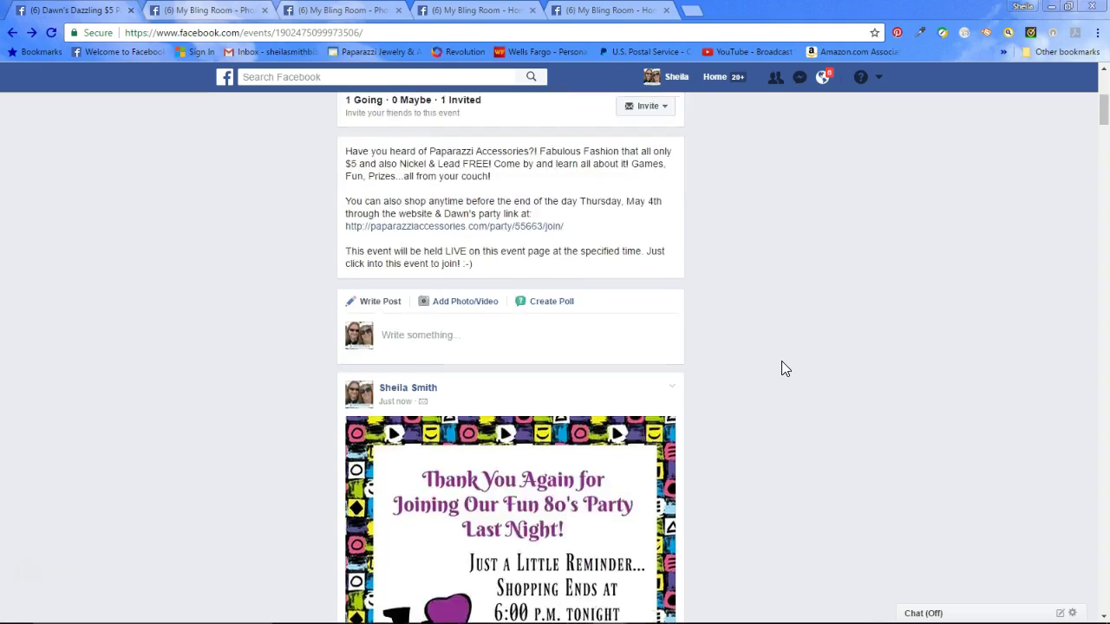
pyautogui.scroll(2, 782, 369)
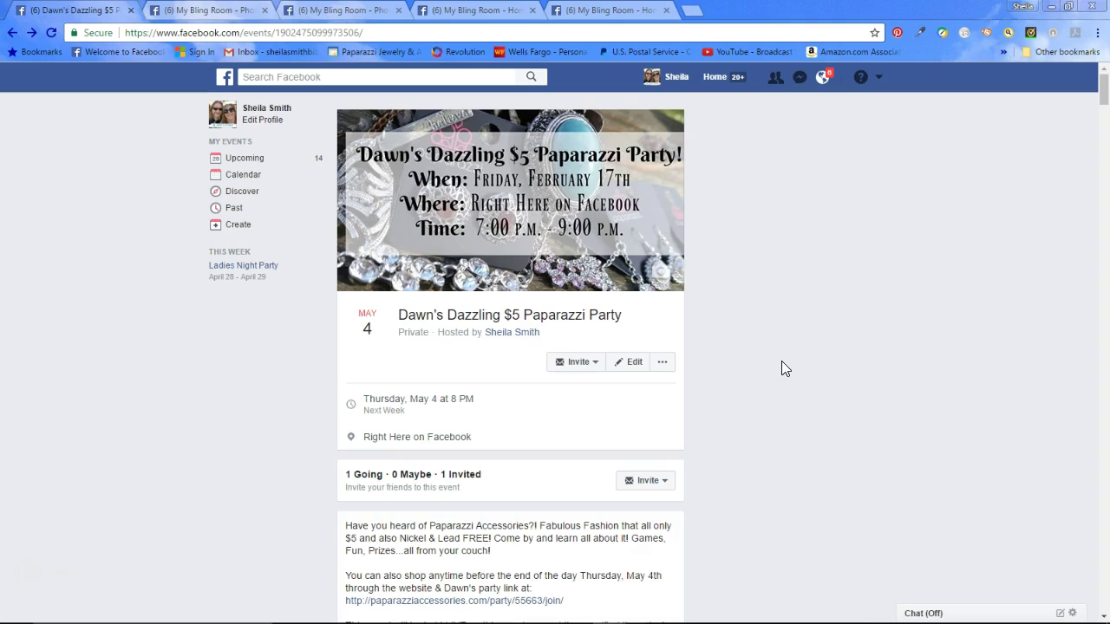
# - Switch to File Explorer and review the party training folder's numbered post images, album folders and the contents of its Videos folder
pyautogui.scroll(-2, 782, 361)
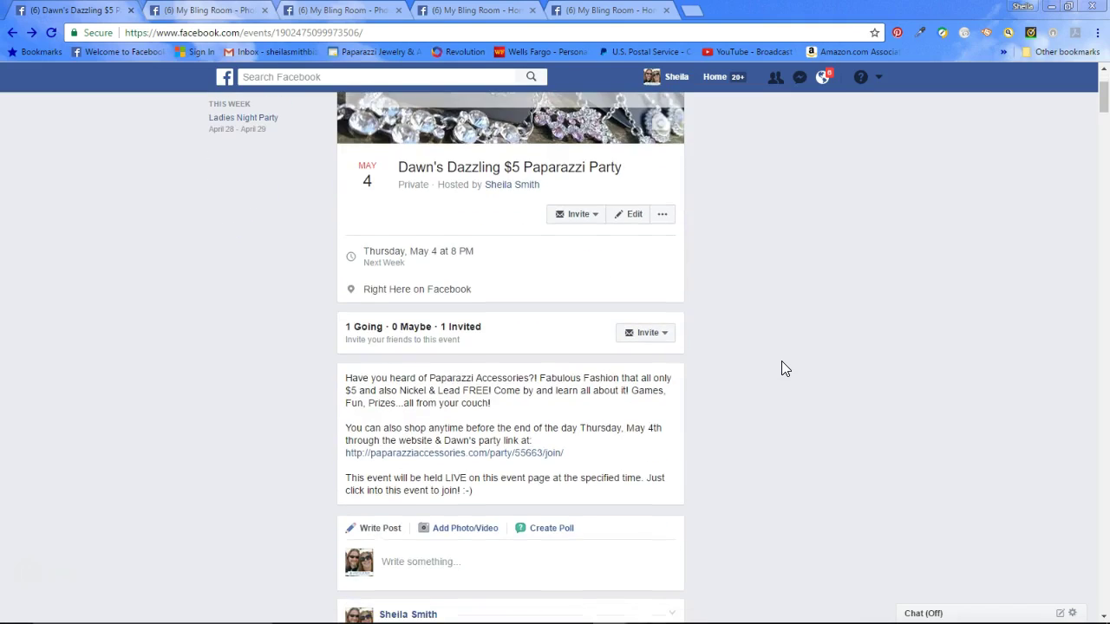
pyautogui.scroll(2, 781, 360)
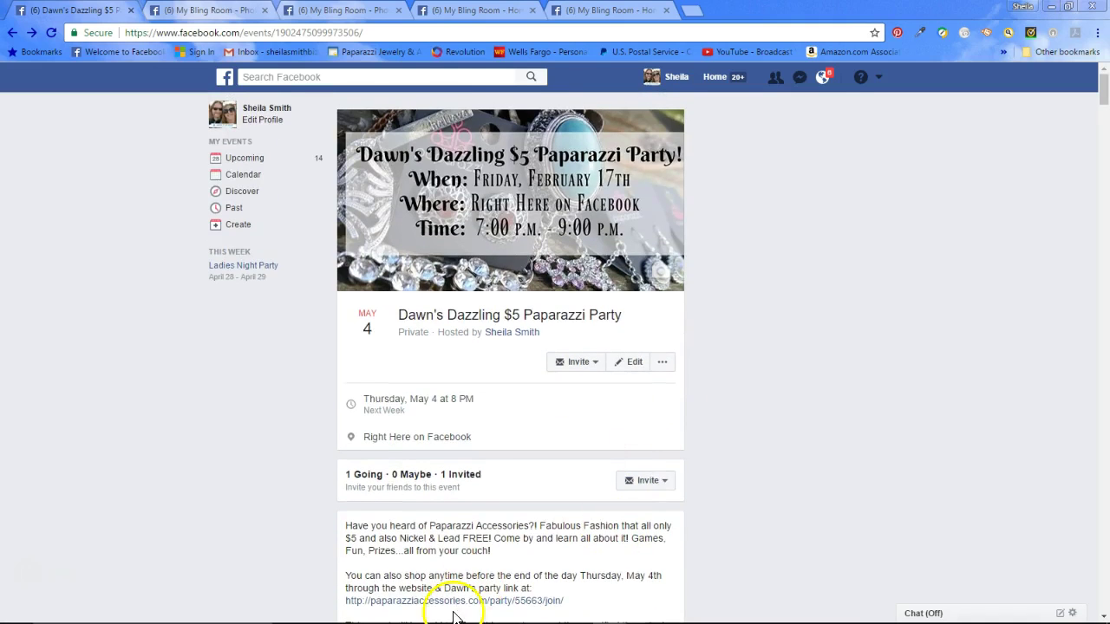
pyautogui.moveTo(438, 610)
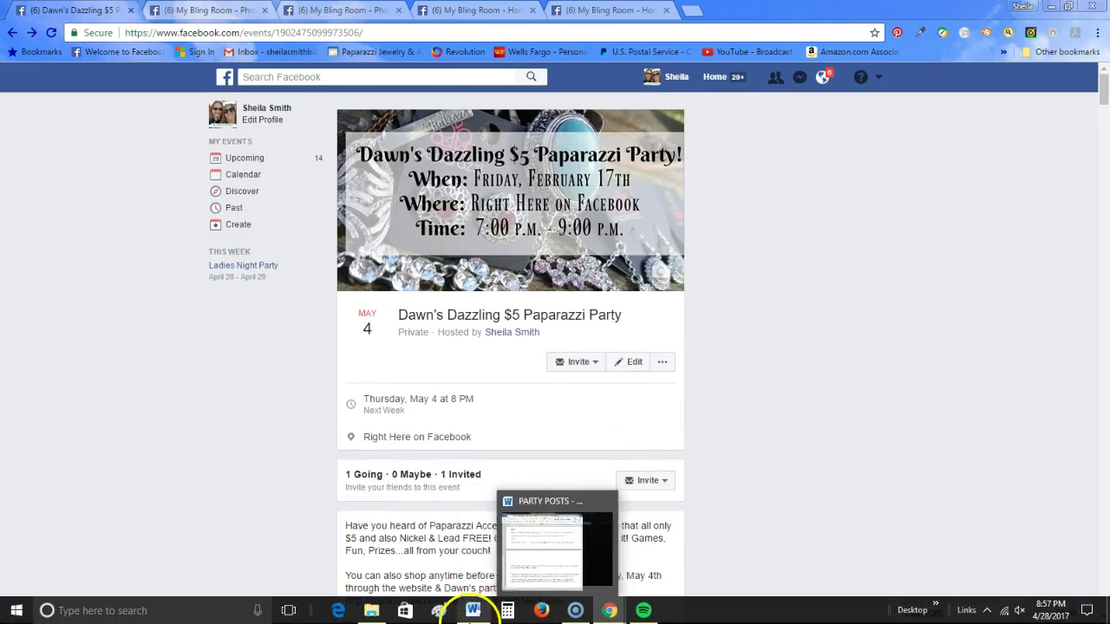
pyautogui.click(373, 612)
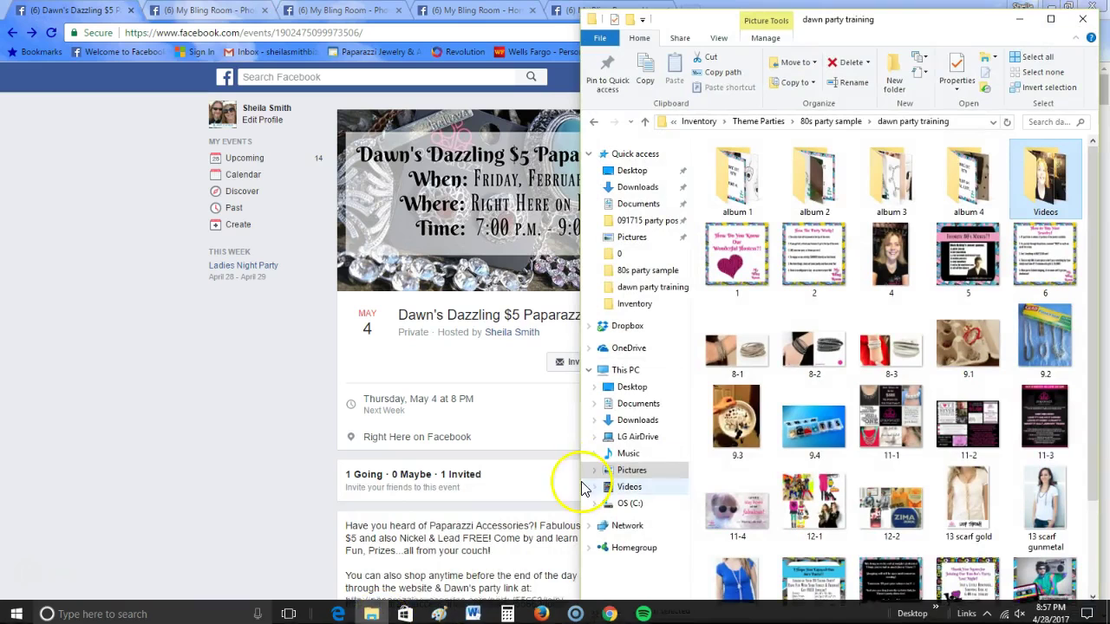
pyautogui.scroll(-1, 892, 330)
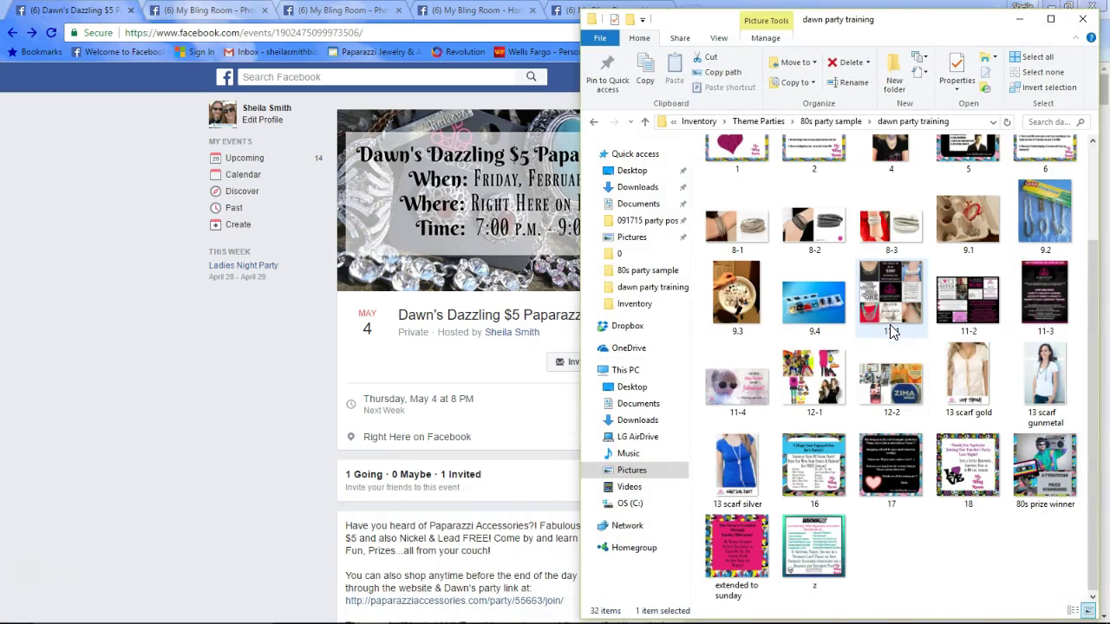
pyautogui.scroll(2, 816, 280)
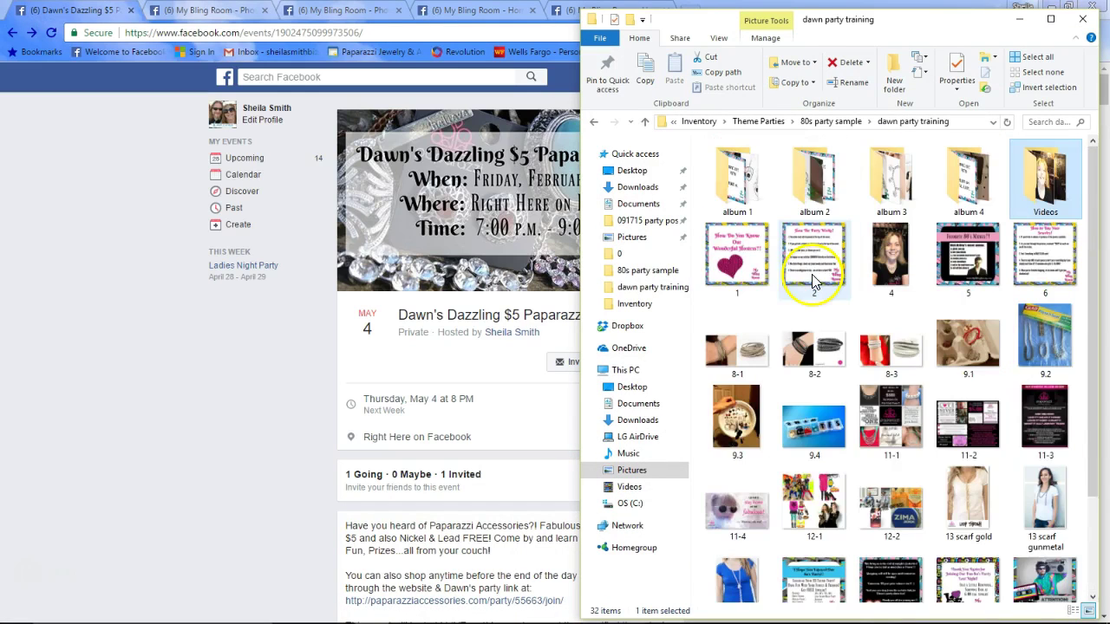
pyautogui.click(764, 251)
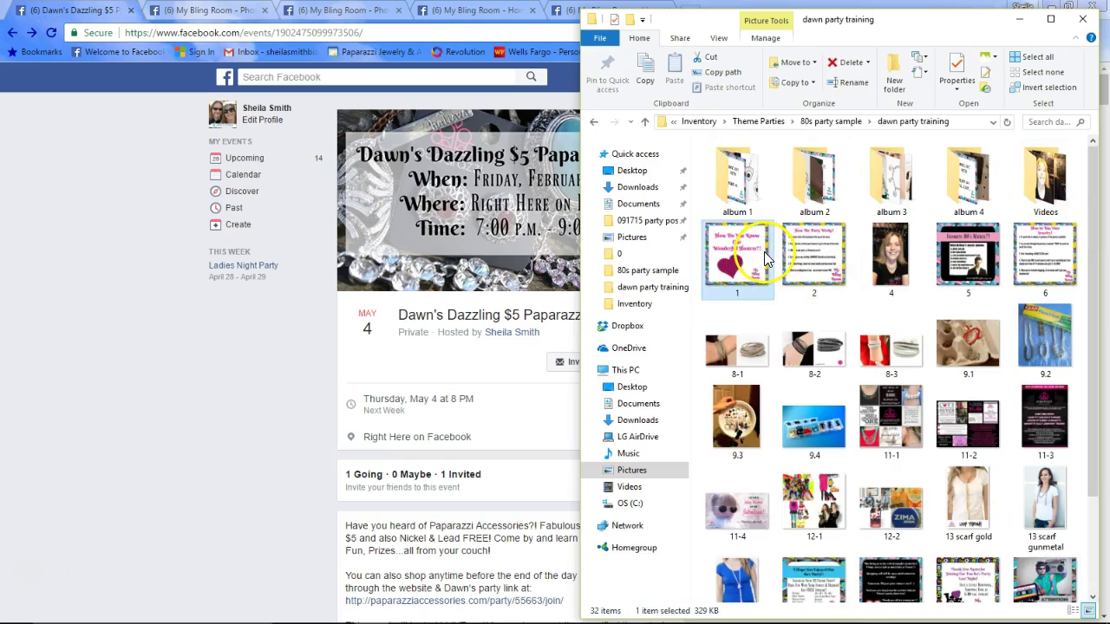
pyautogui.click(824, 259)
pyautogui.click(751, 186)
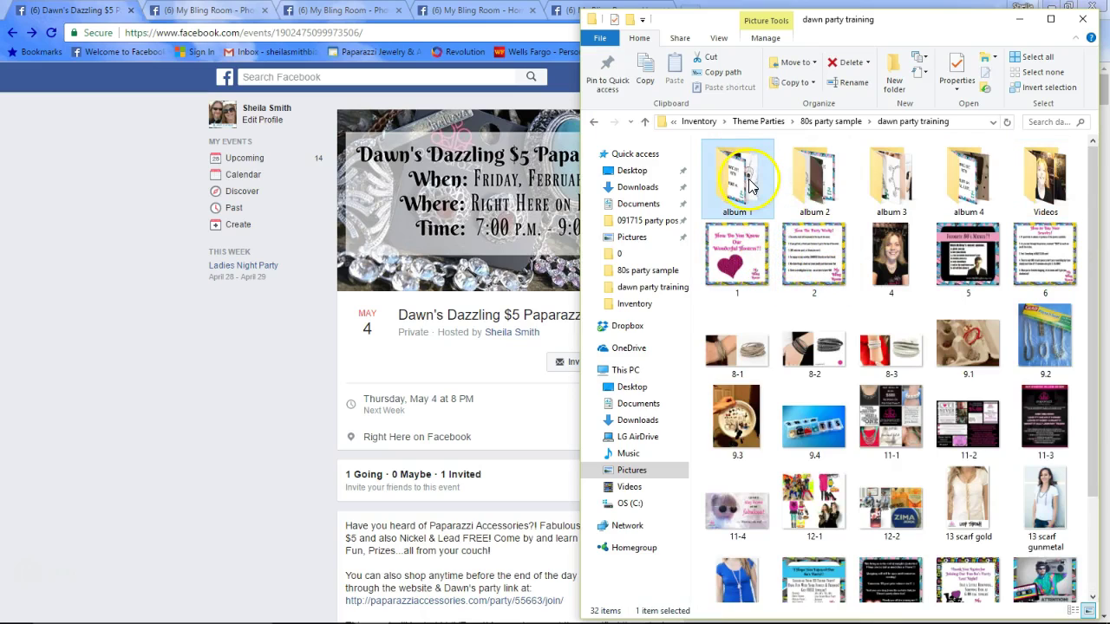
pyautogui.click(813, 183)
pyautogui.click(880, 188)
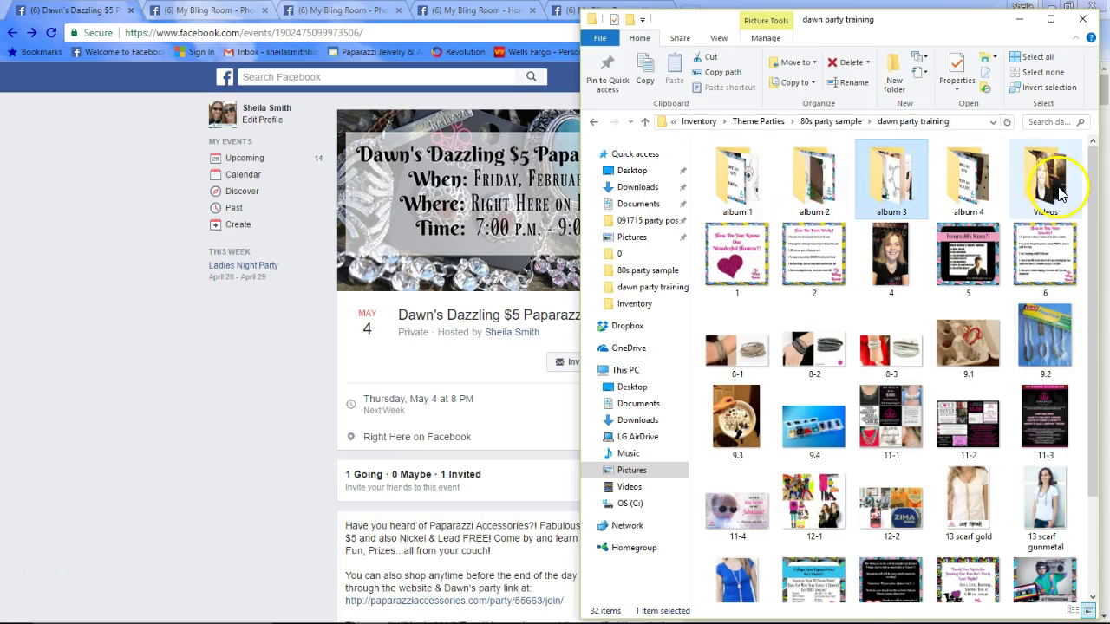
pyautogui.doubleClick(1023, 207)
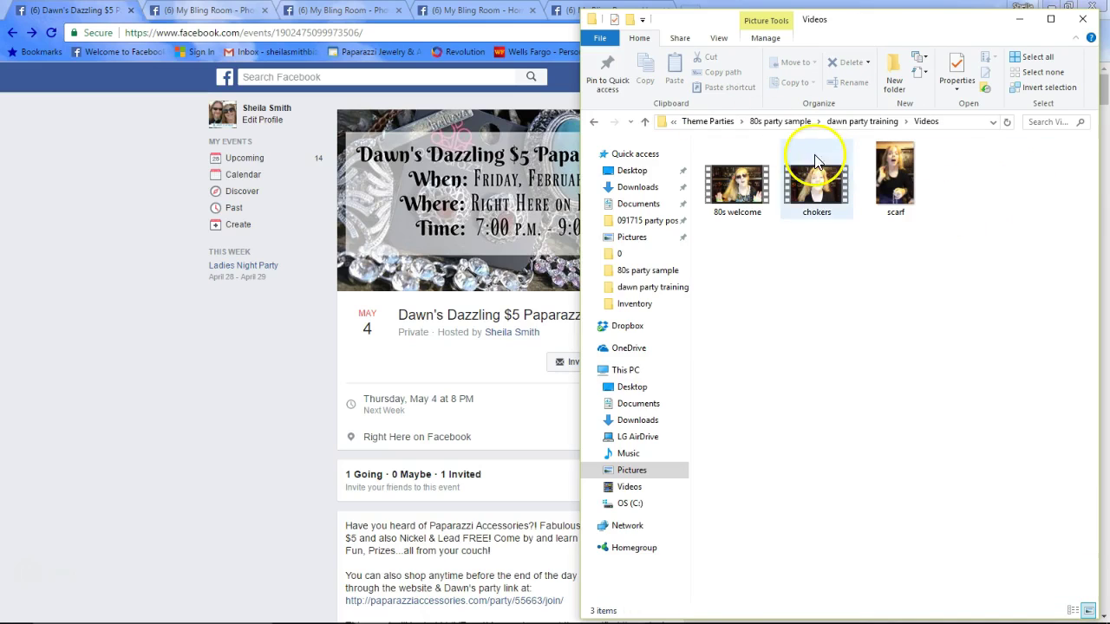
# - Switch back to Chrome and review the prepared 80's party albums, comparing the Album #3 draft with the published Album #2
pyautogui.click(483, 9)
pyautogui.click(483, 9)
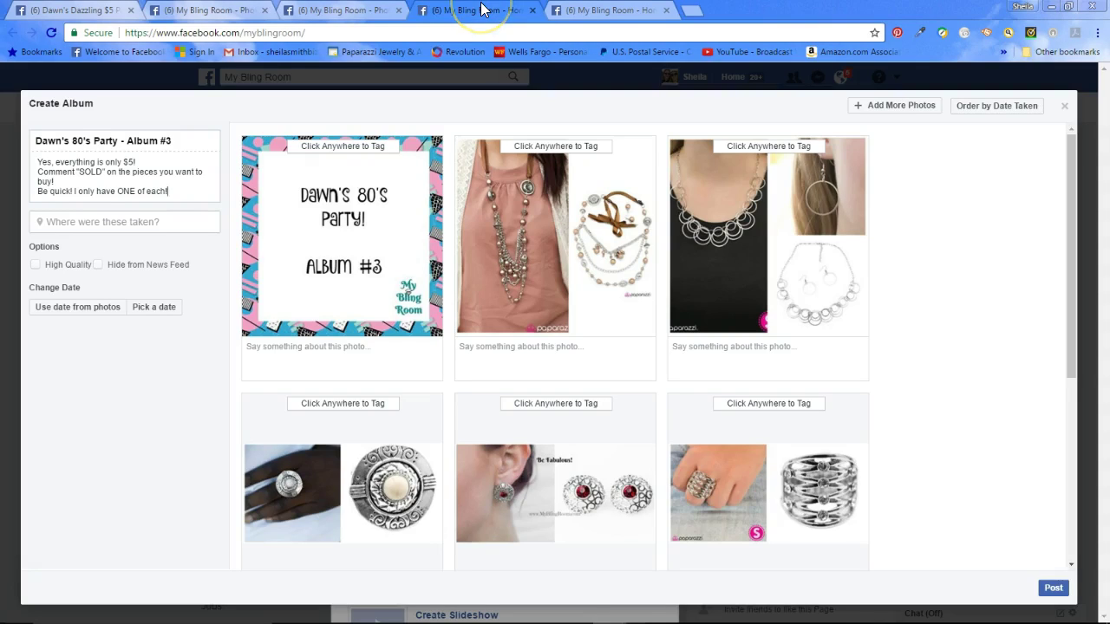
pyautogui.click(379, 10)
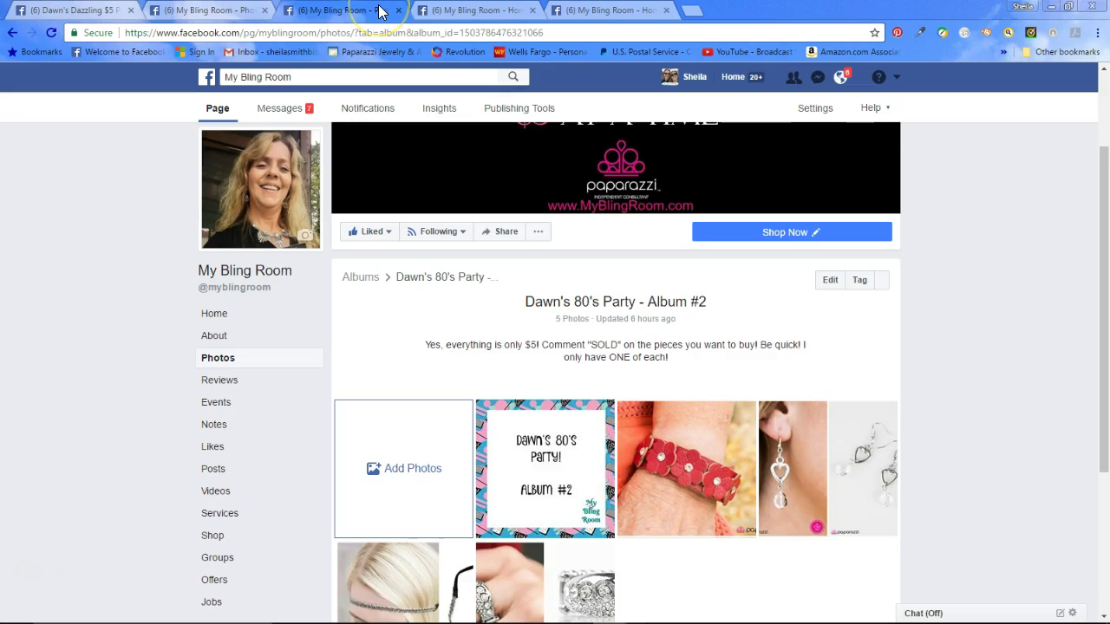
pyautogui.click(464, 10)
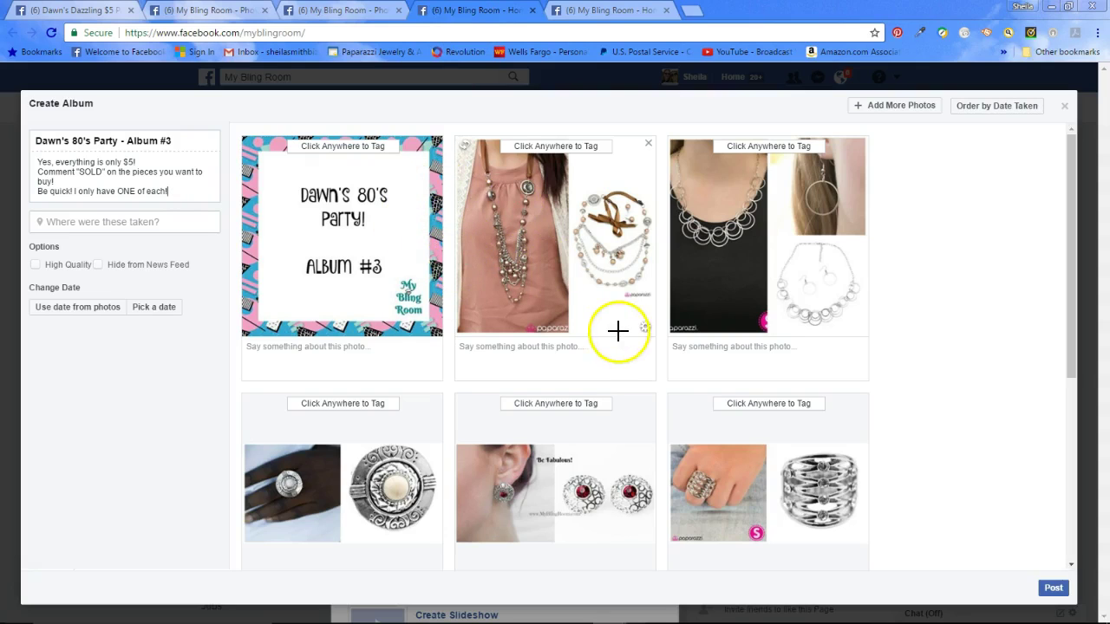
pyautogui.click(1055, 590)
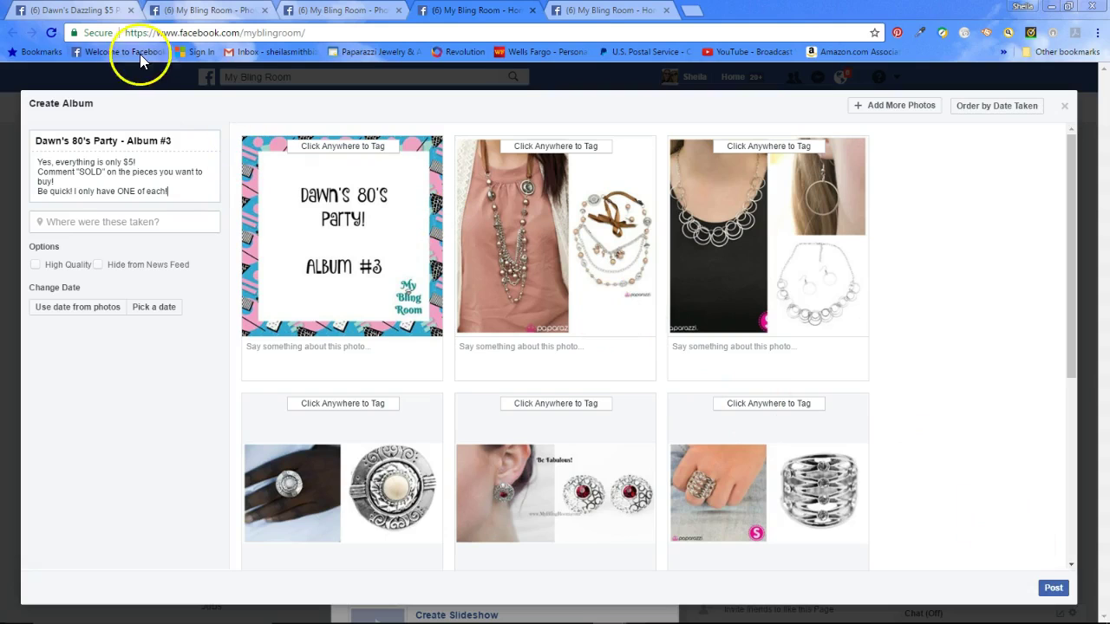
# - Return to the party's event page and look over the latest published thank-you and shopping reminder post
pyautogui.click(79, 10)
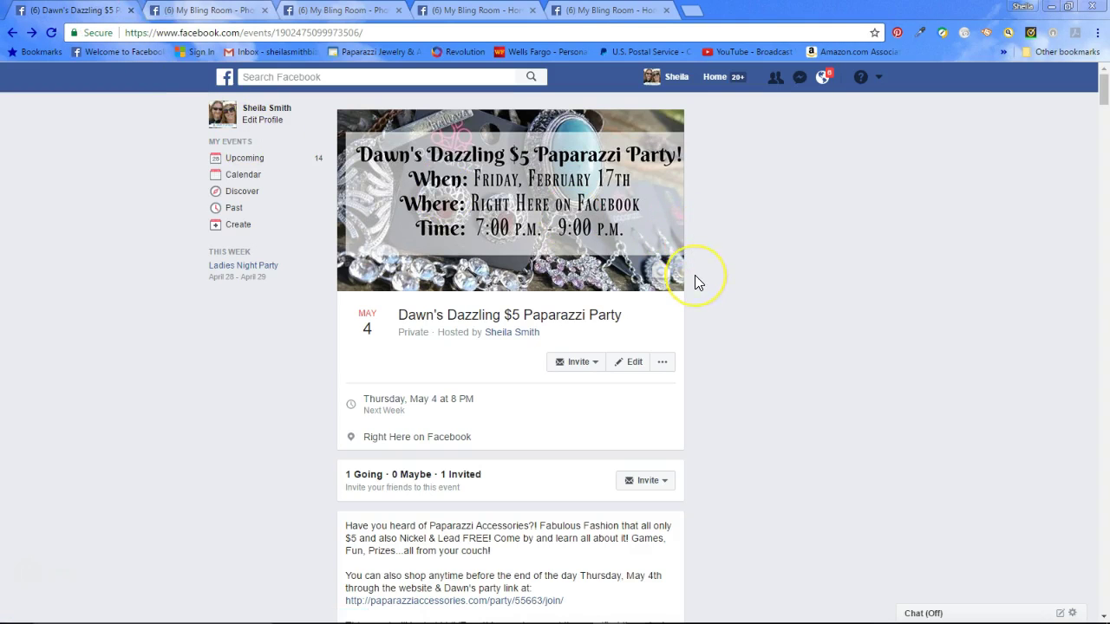
pyautogui.scroll(-7, 695, 281)
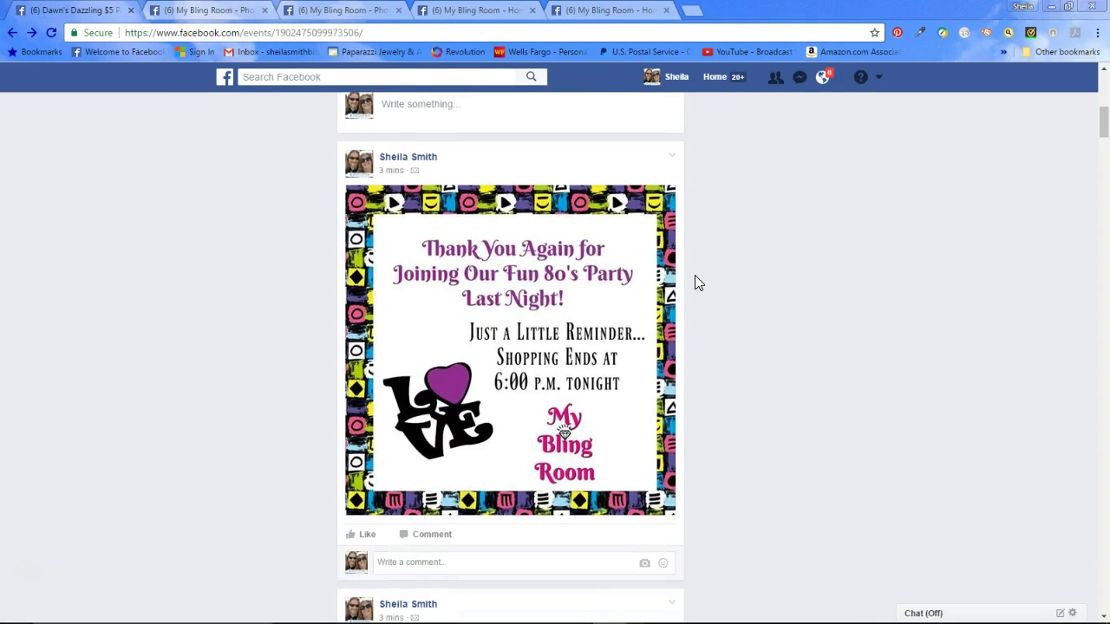
pyautogui.scroll(7, 695, 276)
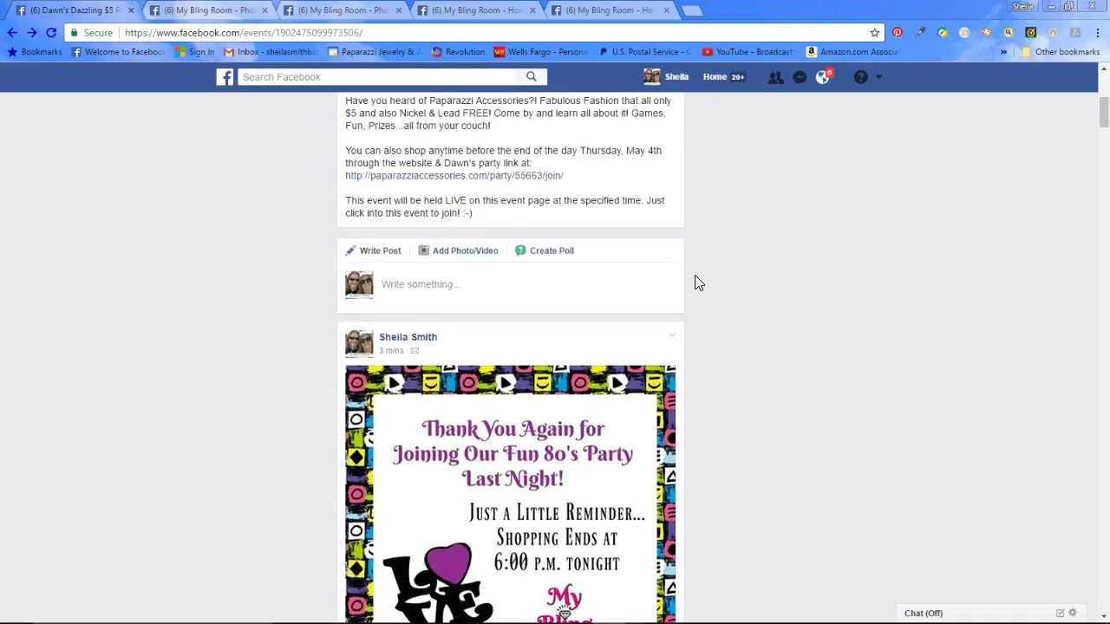